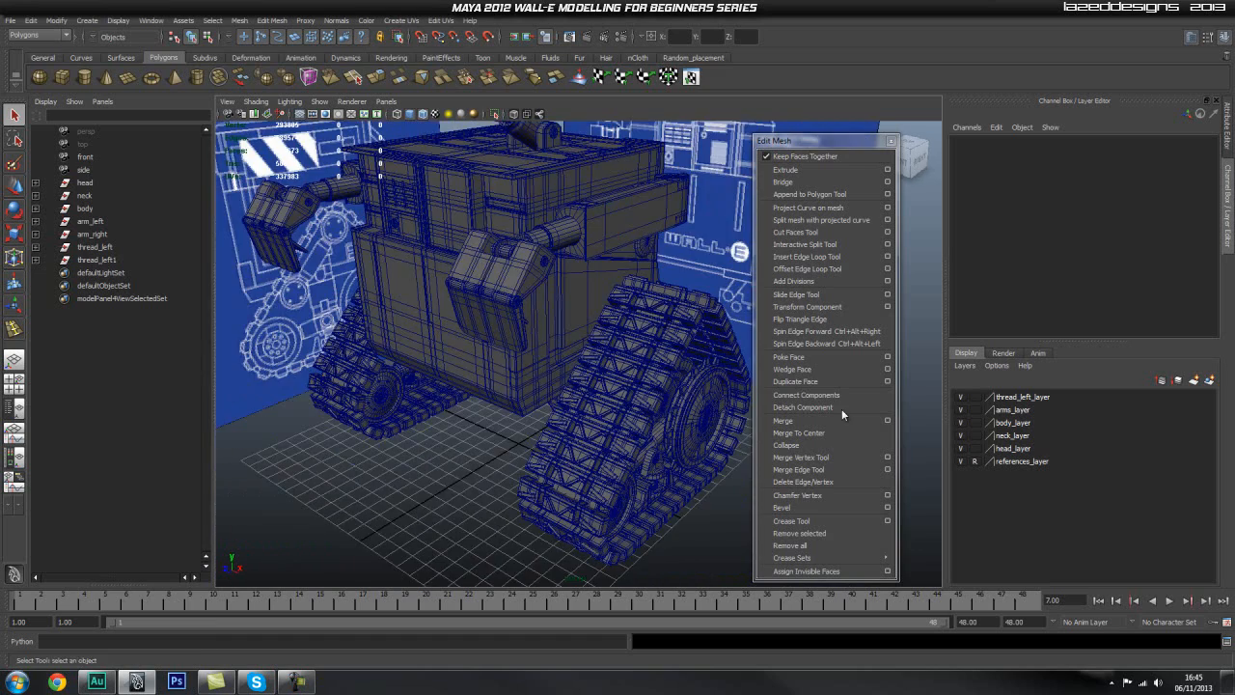
Step: Examine the robot model's body, arms and tracks from the front, side and underneath
left_click_drag(589, 298, 499, 304, "alt")
left_click_drag(626, 347, 541, 323, "alt")
middle_click_drag(599, 299, 614, 376, "alt")
right_click_drag(614, 377, 696, 394, "alt")
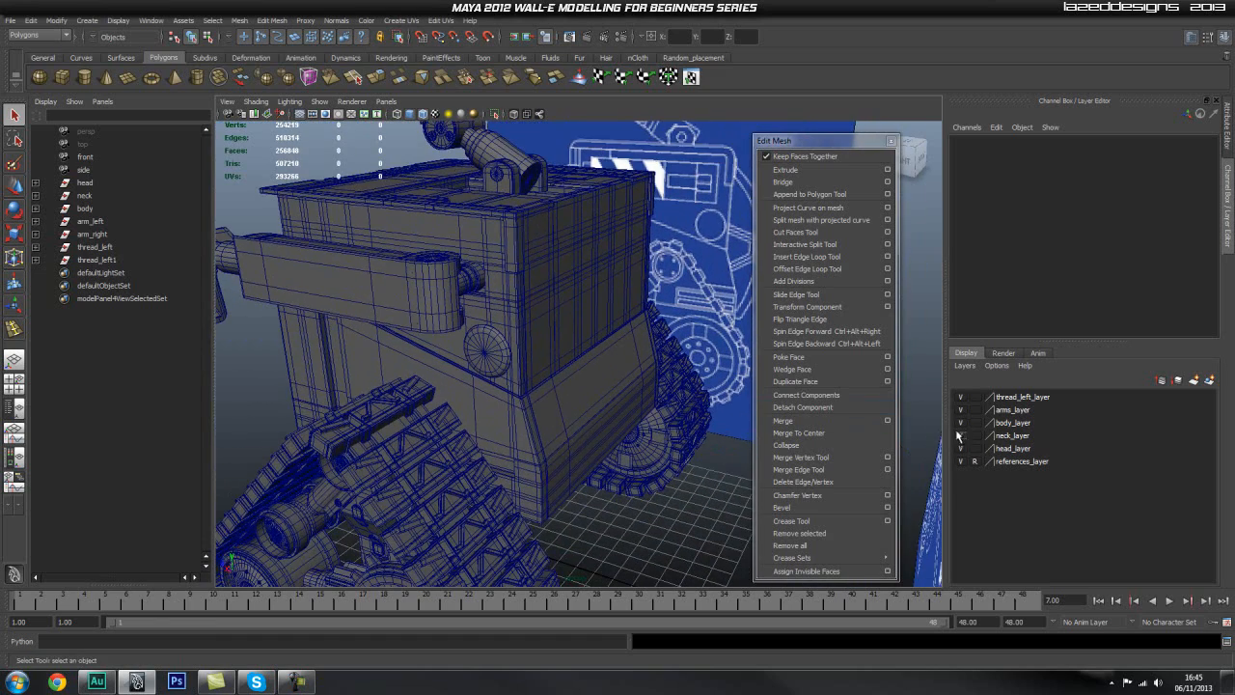
mouse_move(560, 419)
left_mouse_down("alt")
mouse_move(516, 414)
mouse_move(555, 405)
left_mouse_up("alt")
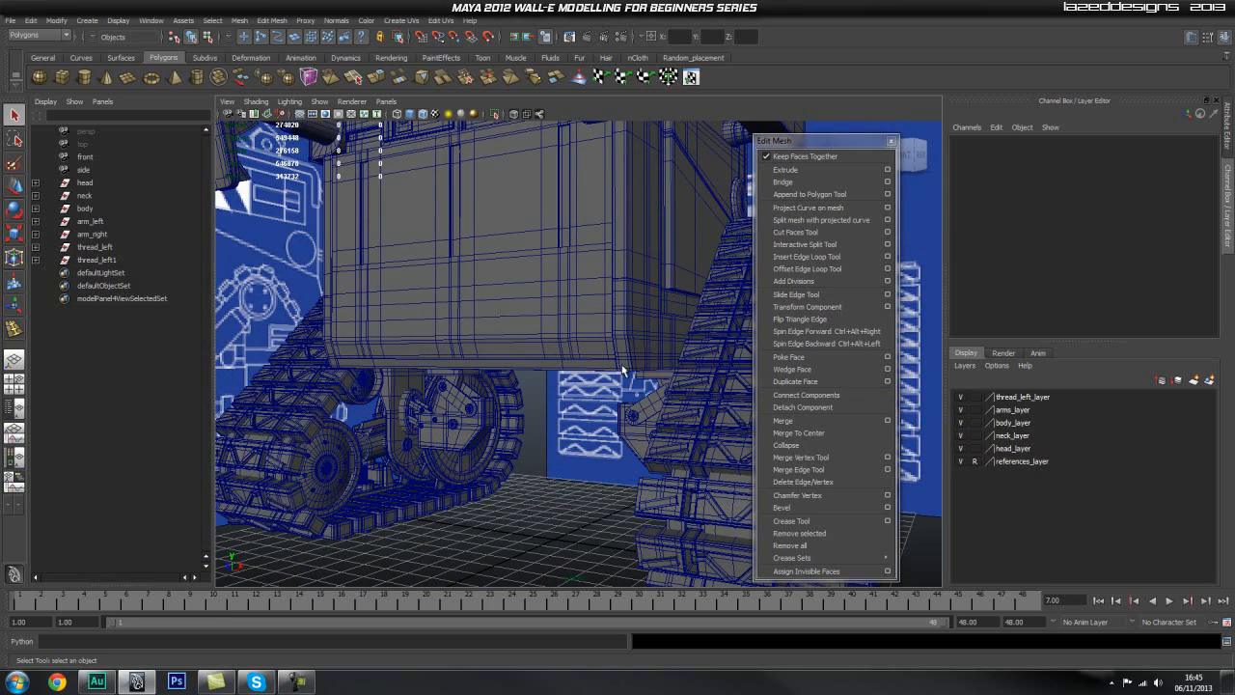
left_click_drag(698, 331, 558, 366, "alt")
left_click_drag(605, 414, 656, 357, "alt")
left_click_drag(585, 380, 610, 251, "alt")
scroll(607, 365, "down", 1)
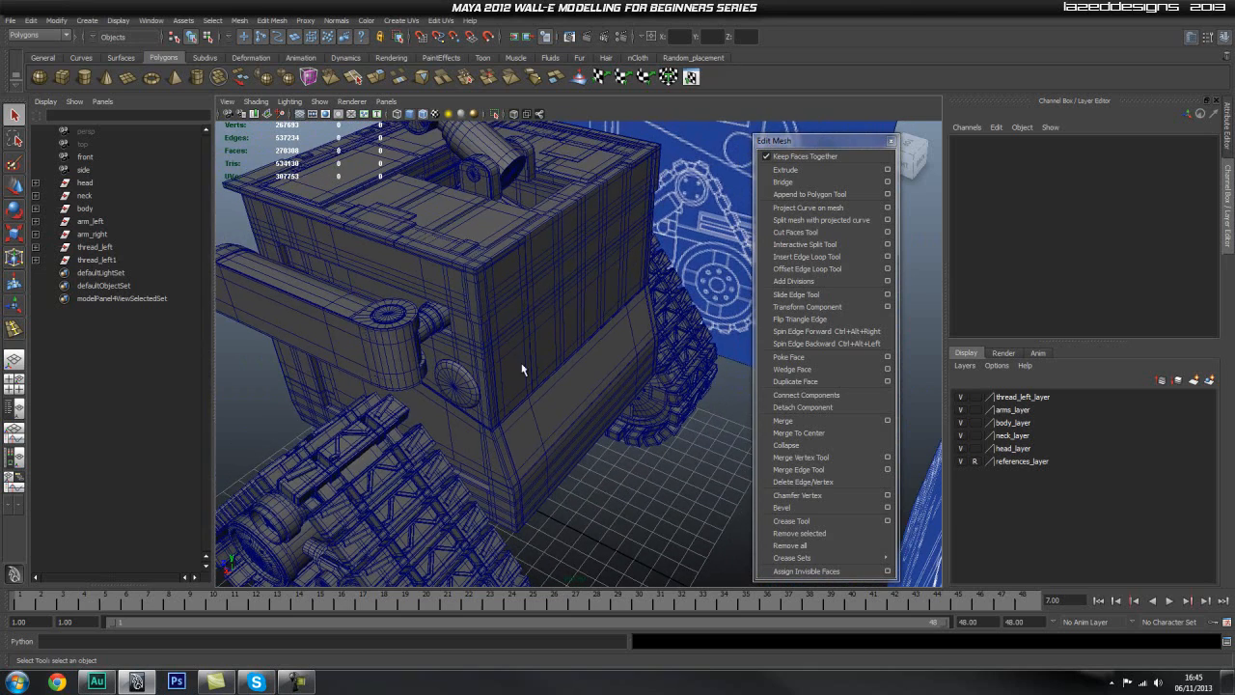
mouse_move(615, 383)
left_mouse_down("alt")
mouse_move(529, 377)
mouse_move(642, 357)
mouse_move(601, 353)
mouse_move(624, 362)
left_mouse_up("alt")
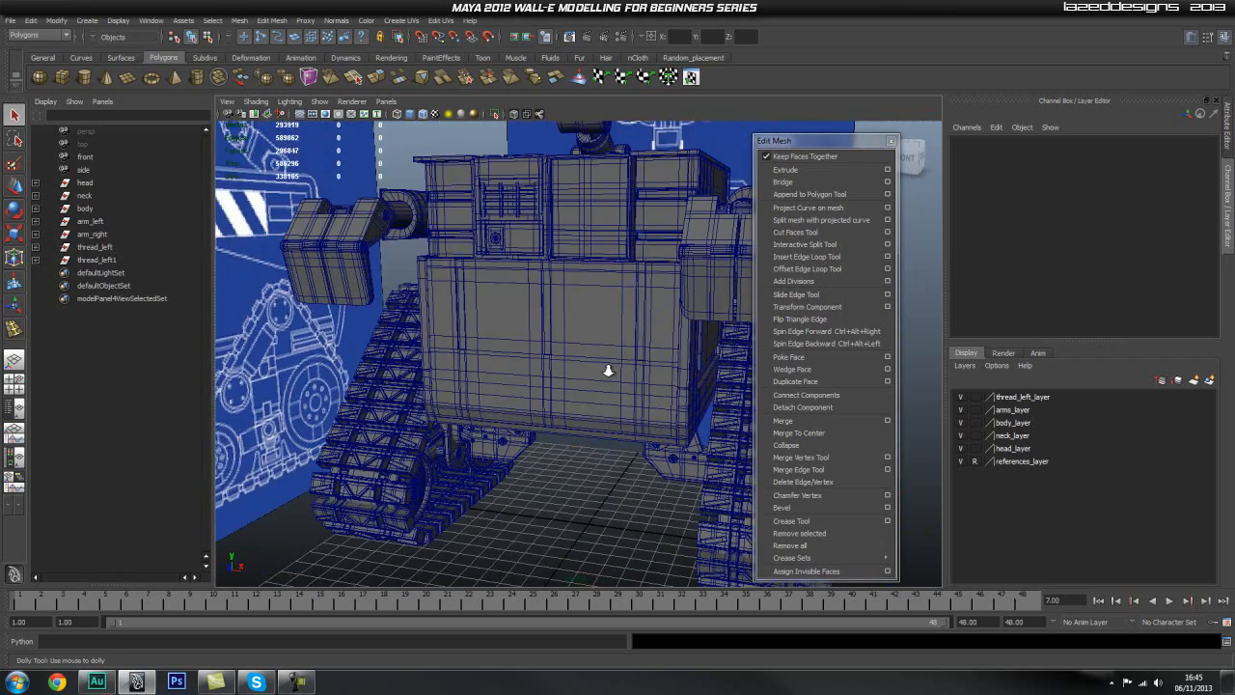
scroll(591, 370, "up", 3)
middle_click_drag(579, 381, 546, 405, "alt")
scroll(547, 405, "down", 1)
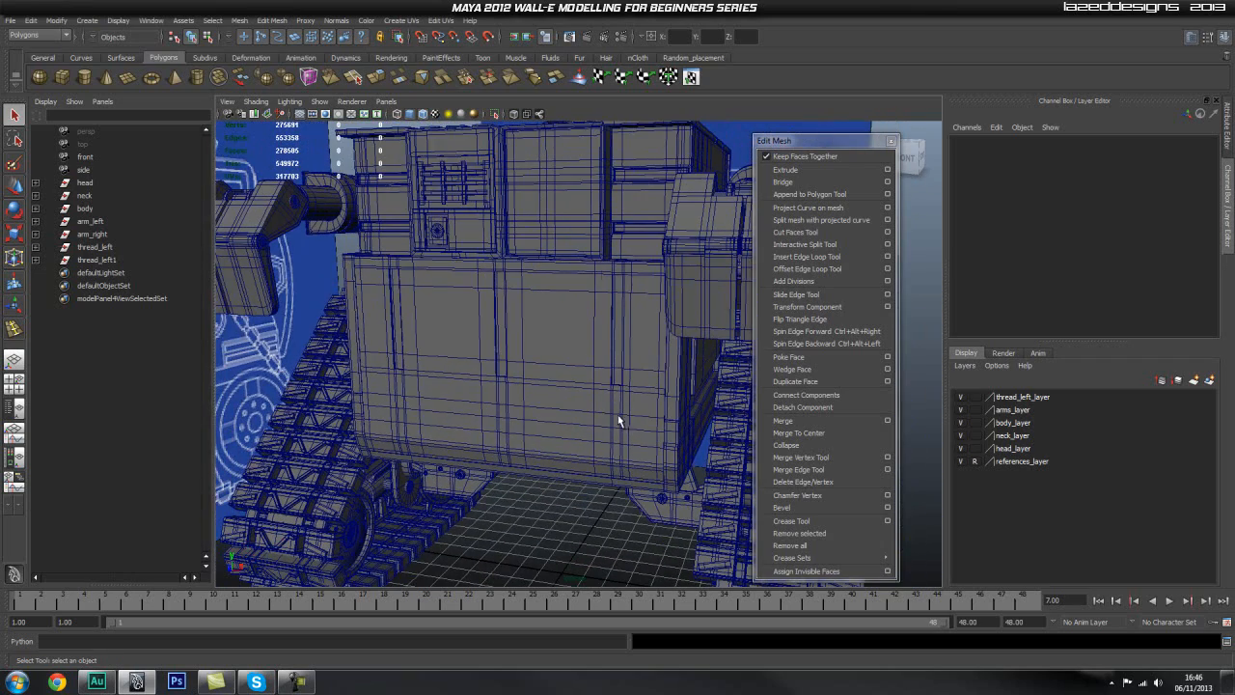
left_click_drag(604, 424, 589, 372, "alt")
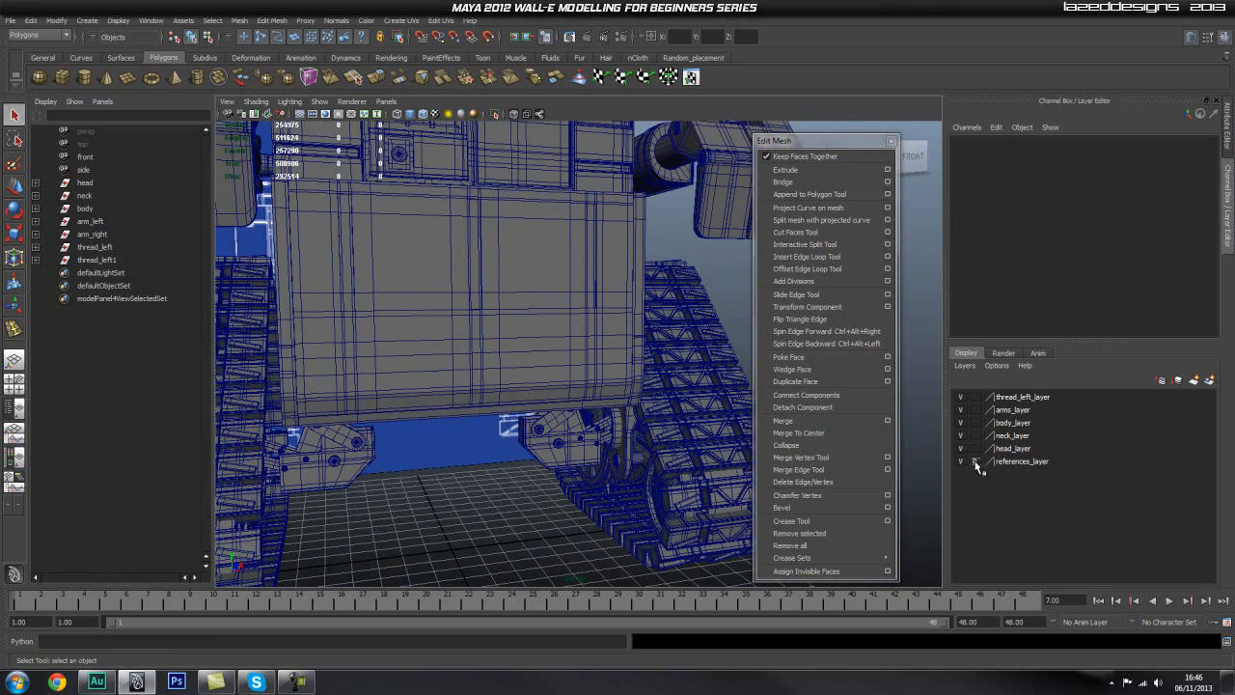
Step: Hide thread_left_layer and select the thread_support subgroup that stays visible inside the thread_left1 group
left_click(960, 397)
left_click_drag(598, 451, 201, 373, "alt")
left_click(66, 261)
left_click(36, 261)
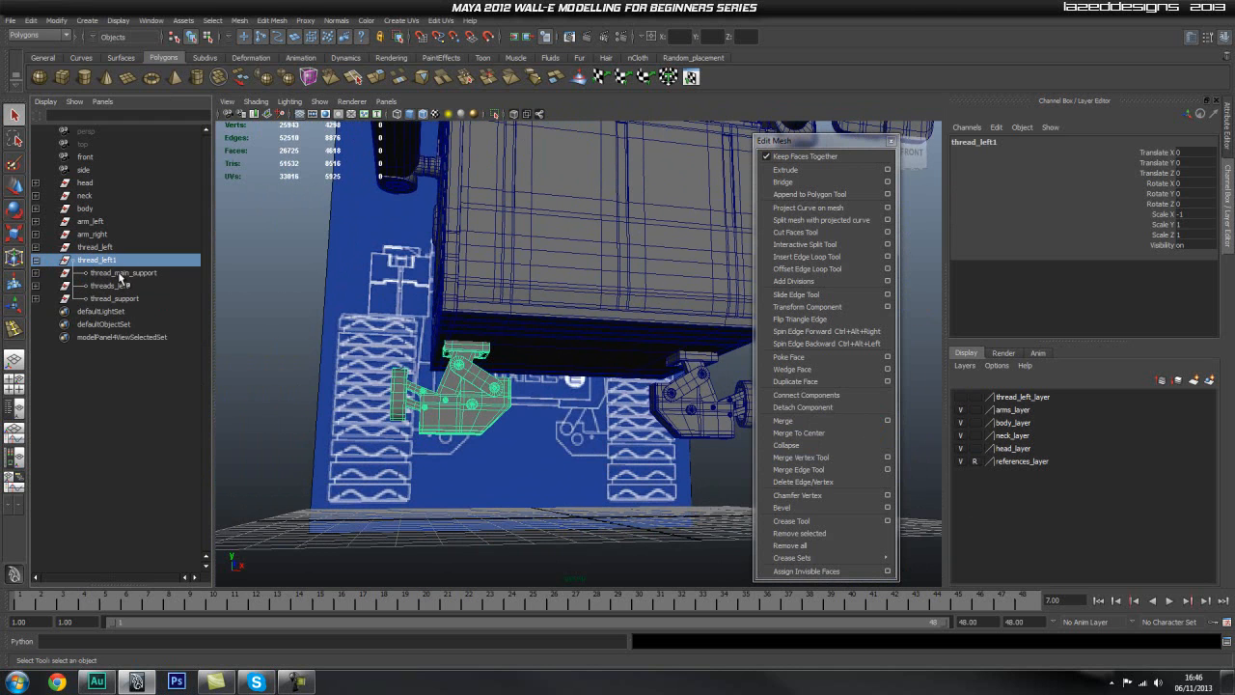
left_click(120, 273)
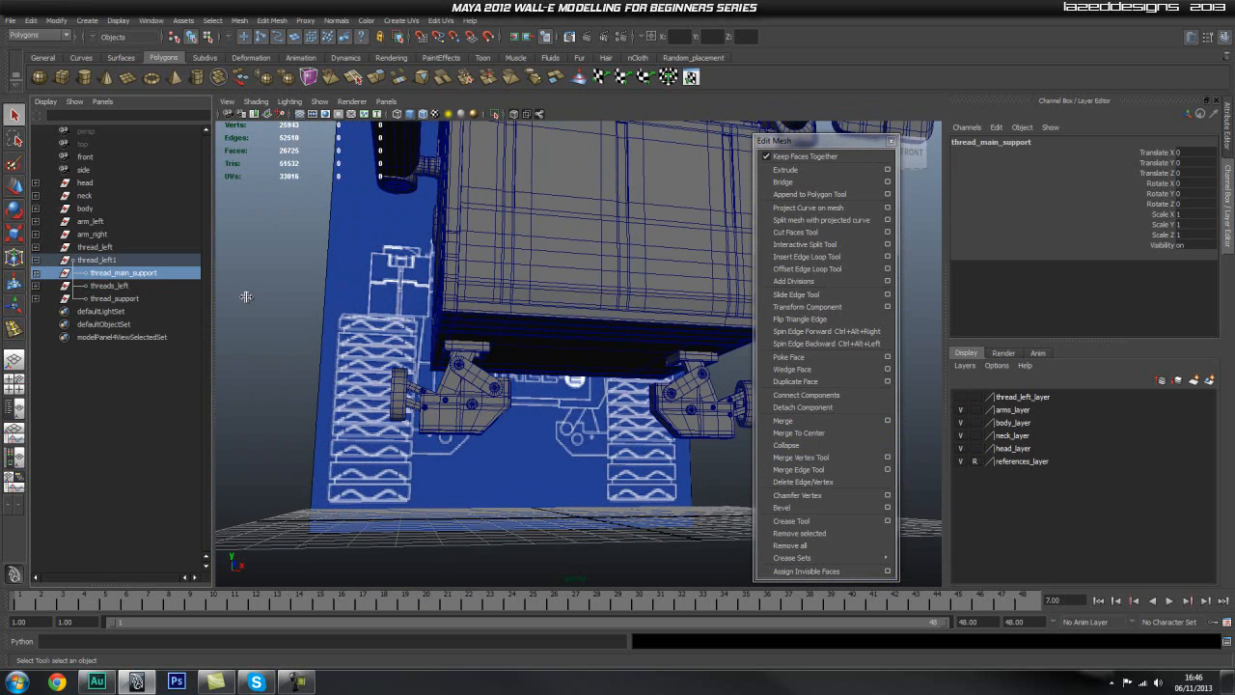
left_click(128, 286)
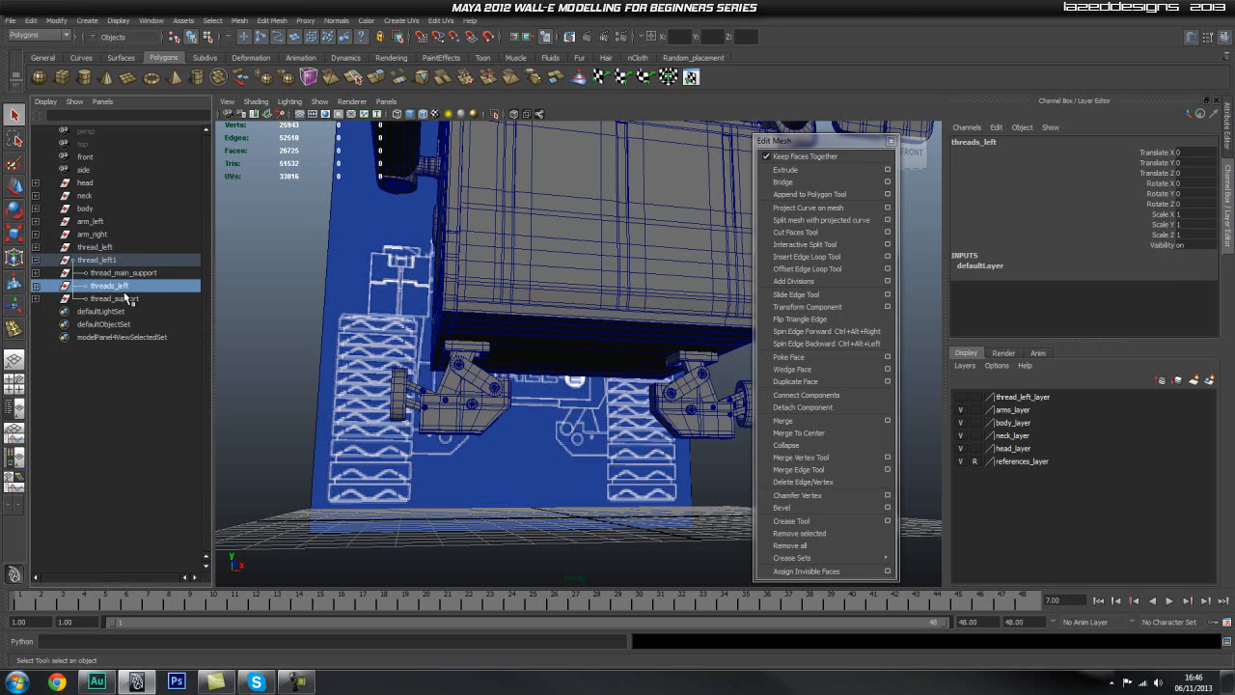
left_click(124, 299)
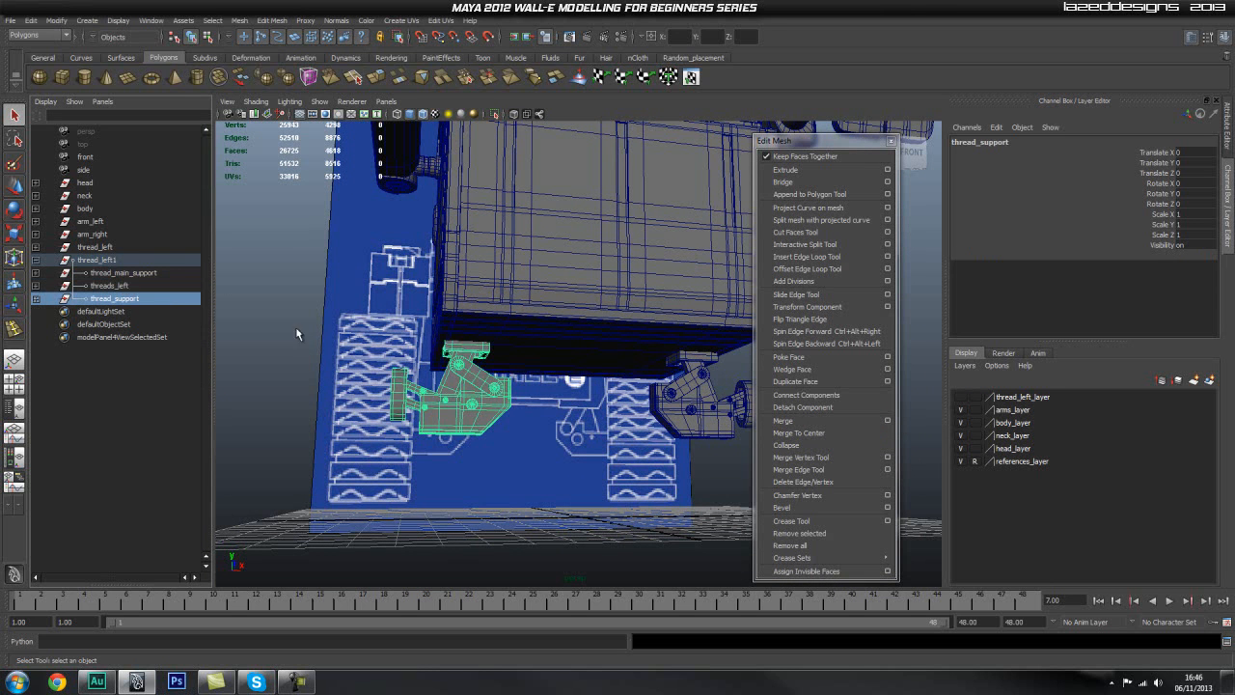
Step: Select the thread_support groups of both threads and add them to thread_left_layer
left_click_drag(574, 389, 385, 393, "alt")
left_click(36, 248)
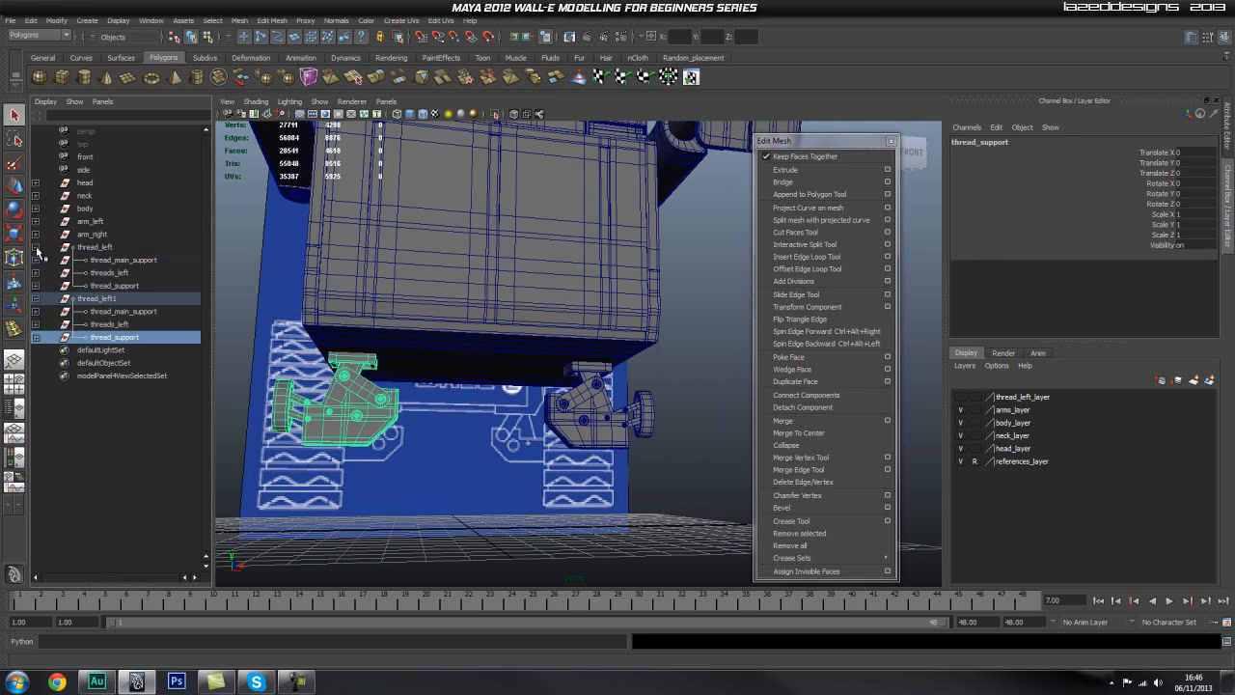
left_click(120, 287, "ctrl")
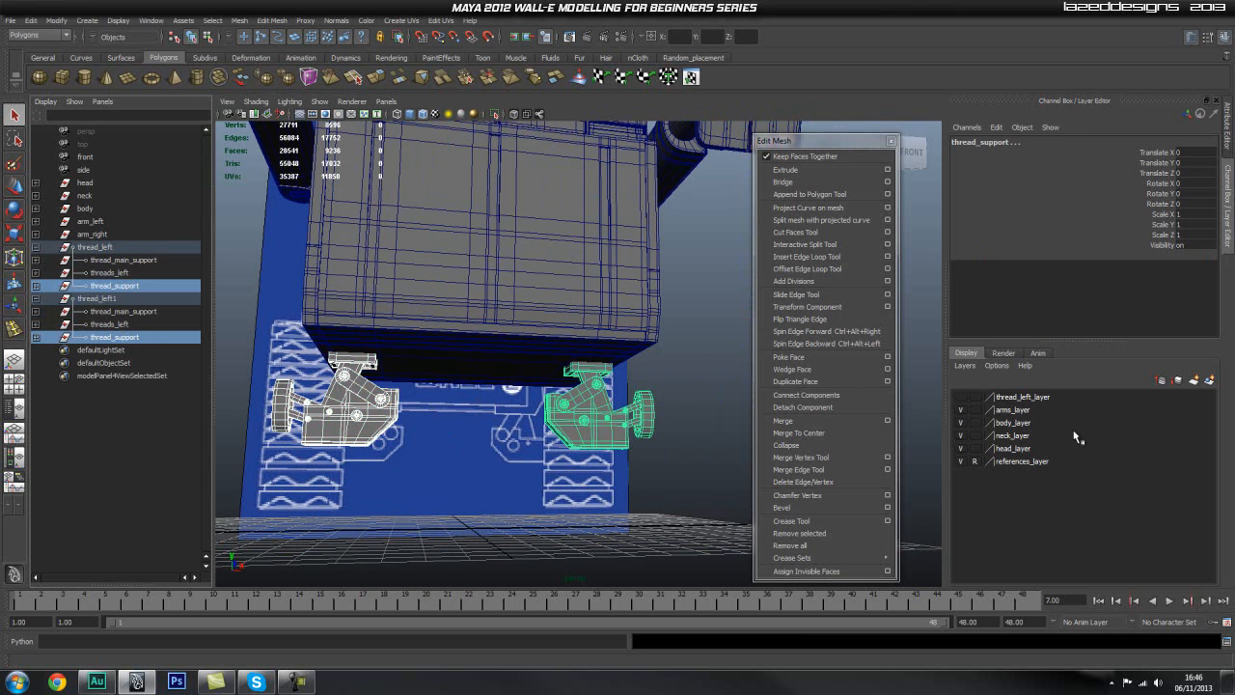
right_click(1034, 402)
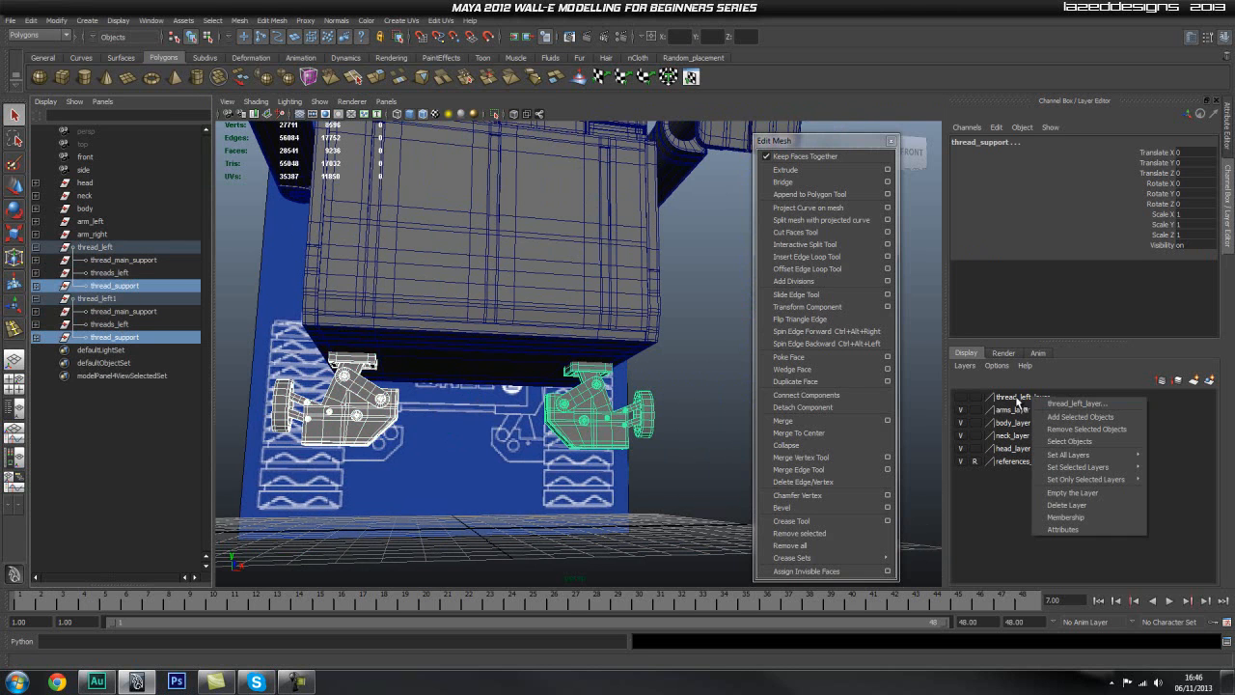
left_click(1086, 422)
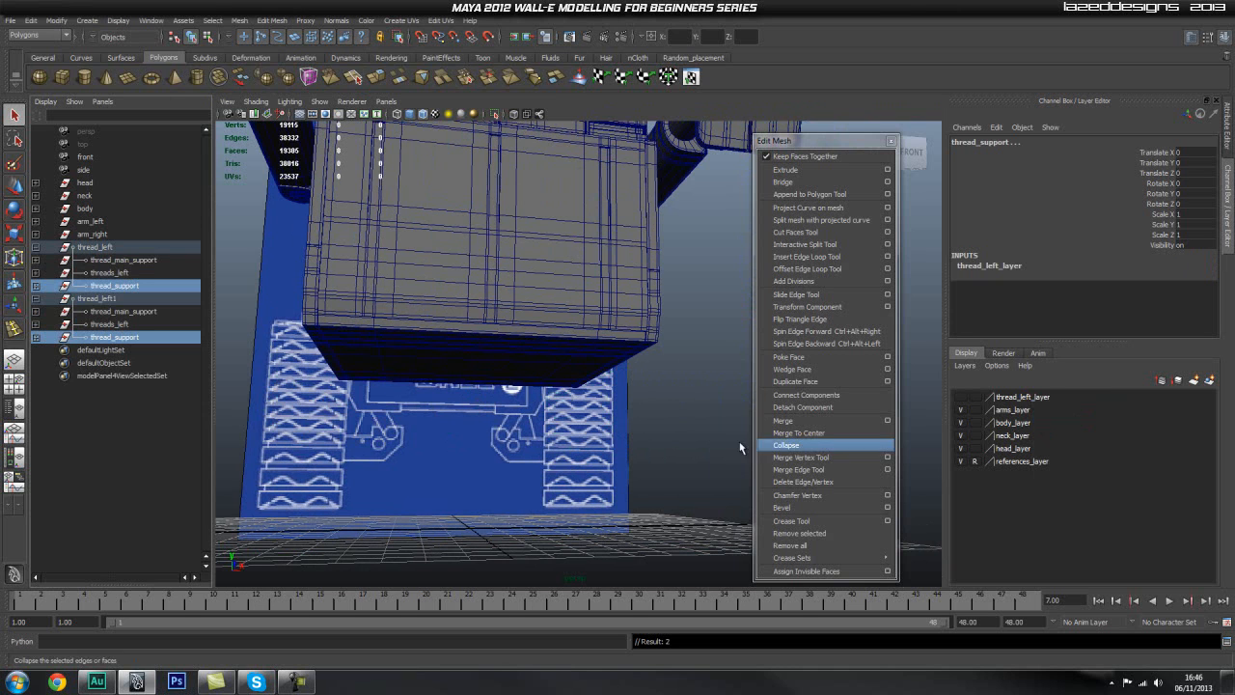
Step: Rename thread_left_layer to threads_layer
double_click(1028, 398)
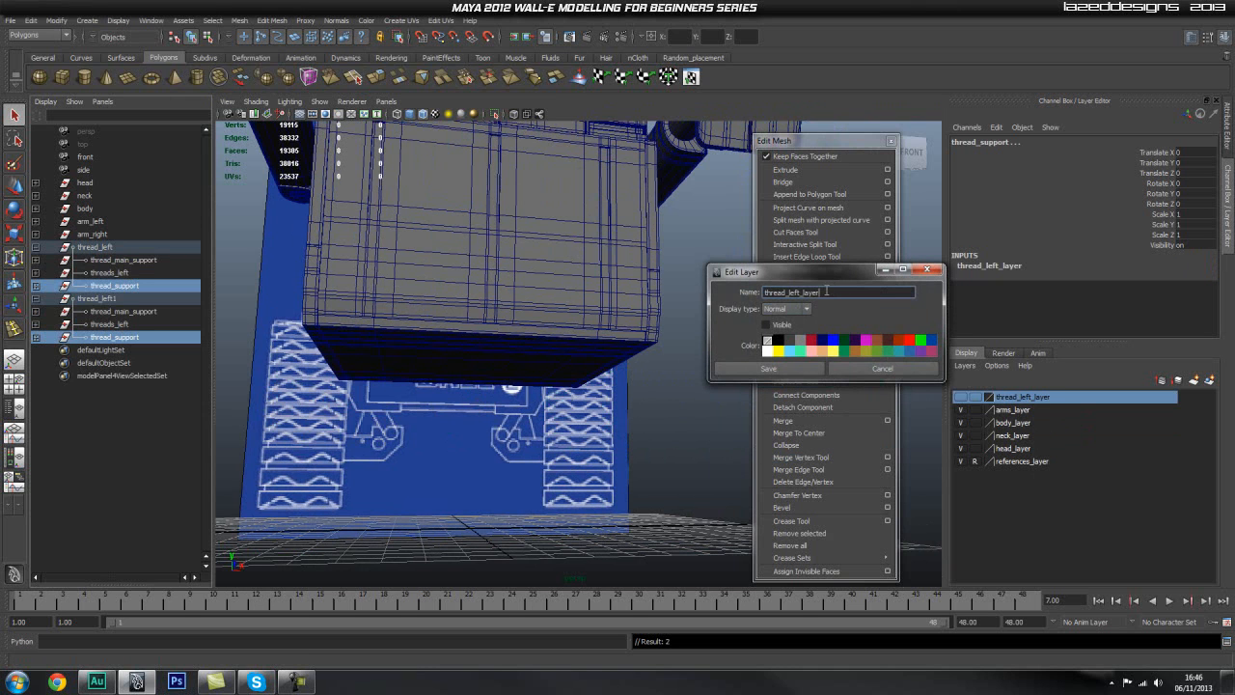
double_click(831, 292)
left_click(772, 369)
Step: Hide the arms, neck and head layers so only the body and the reference planes are displayed
left_click_drag(618, 386, 493, 424, "alt")
left_click_drag(446, 390, 634, 431, "alt")
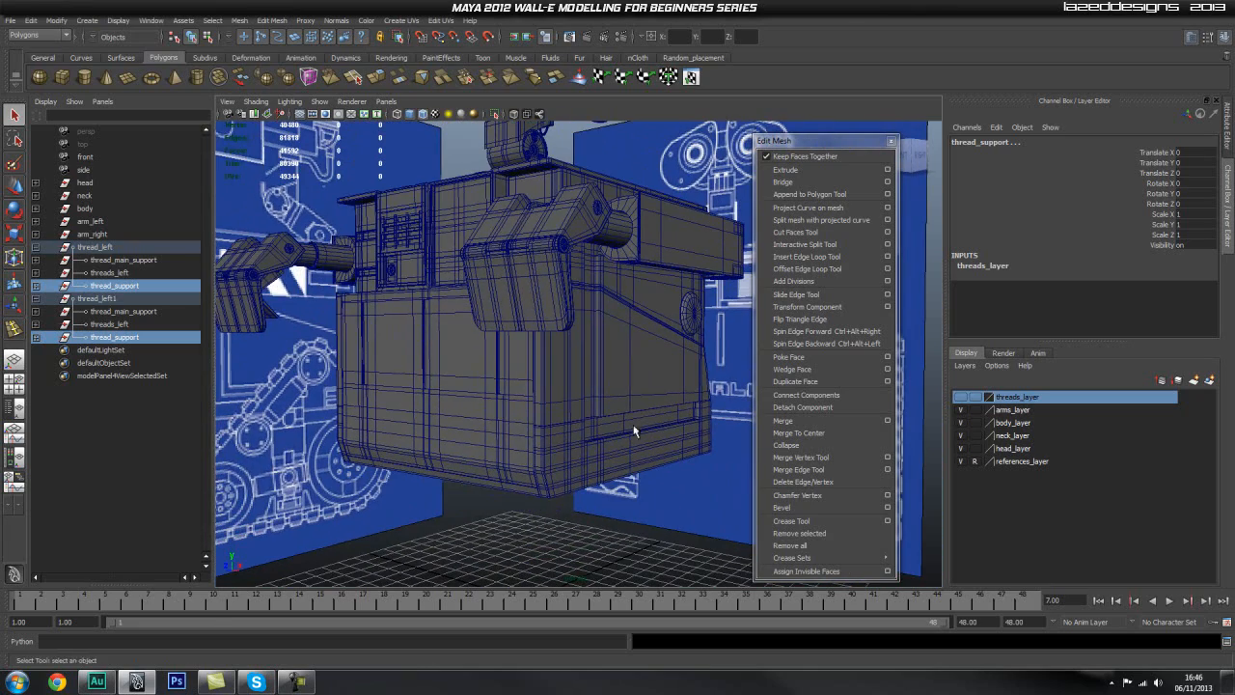
left_click(963, 411)
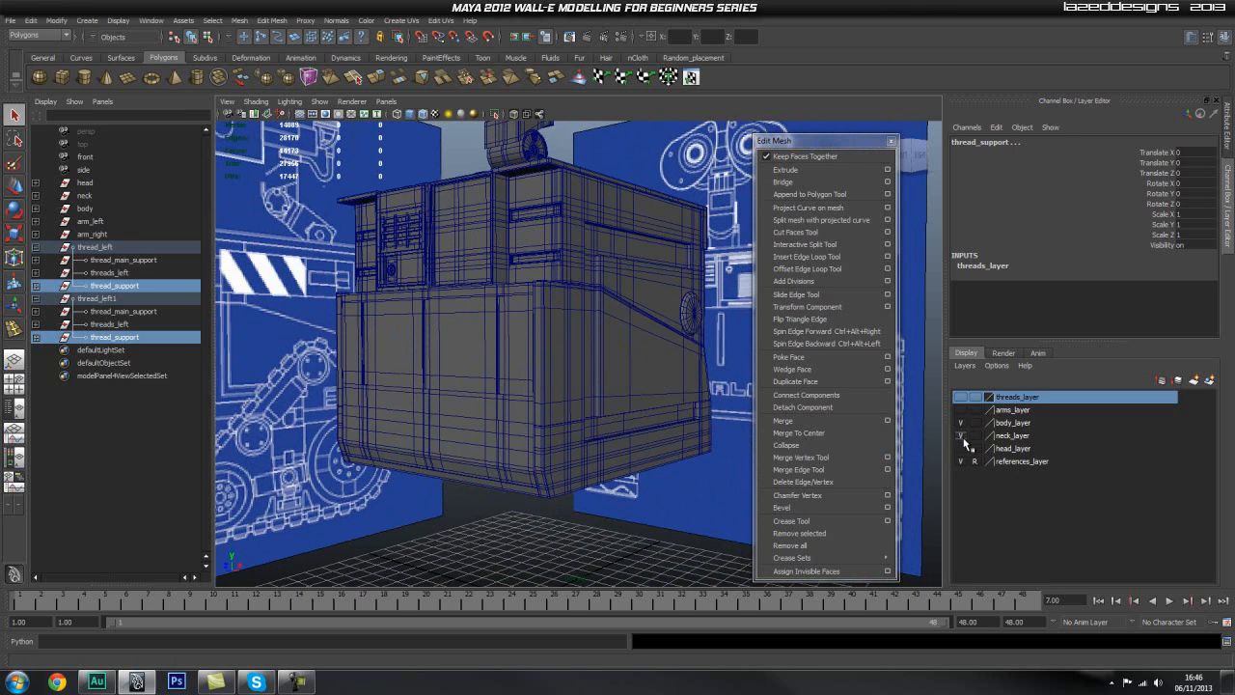
left_click_drag(668, 329, 629, 351, "alt")
right_click_drag(576, 367, 656, 353, "alt")
left_click_drag(569, 395, 618, 422, "alt")
middle_click_drag(591, 425, 559, 338, "alt")
Step: Create a tall, narrow polygon cube on the grid in front of the body's lower corner
left_click(622, 423)
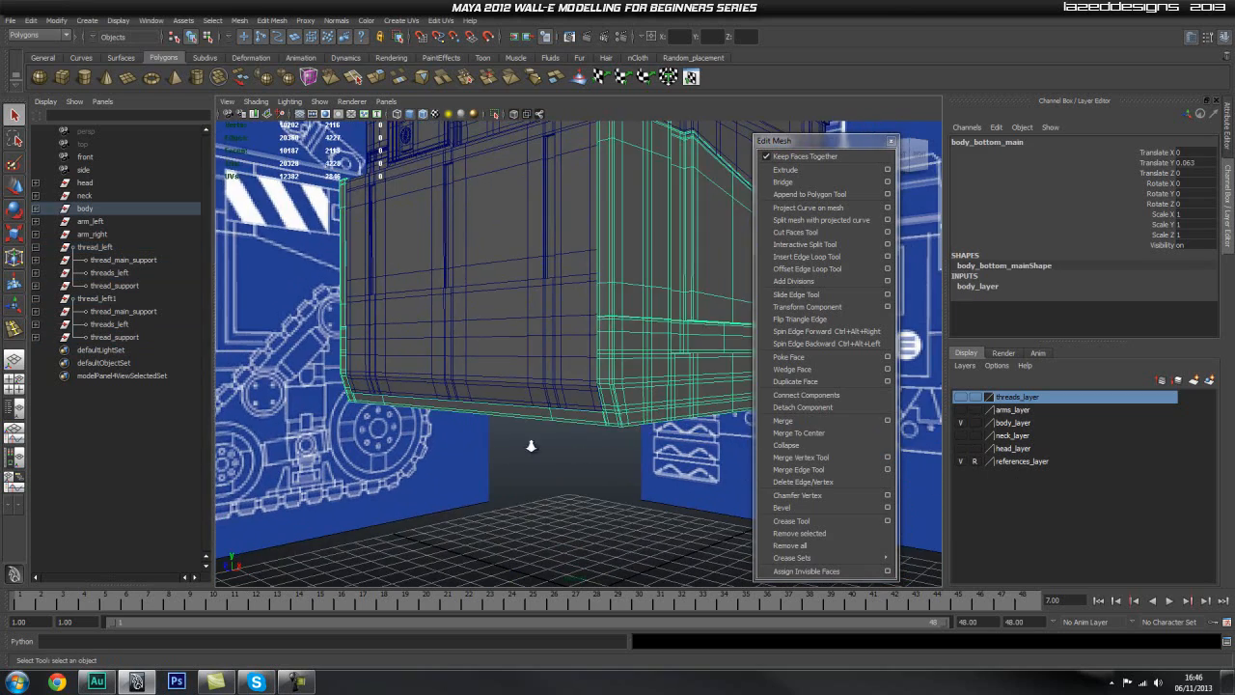
left_click_drag(577, 447, 532, 447, "alt")
left_click_drag(608, 454, 615, 397, "alt")
middle_click_drag(615, 397, 651, 423, "alt")
left_click_drag(650, 422, 584, 436, "alt")
key("space")
left_click(611, 353)
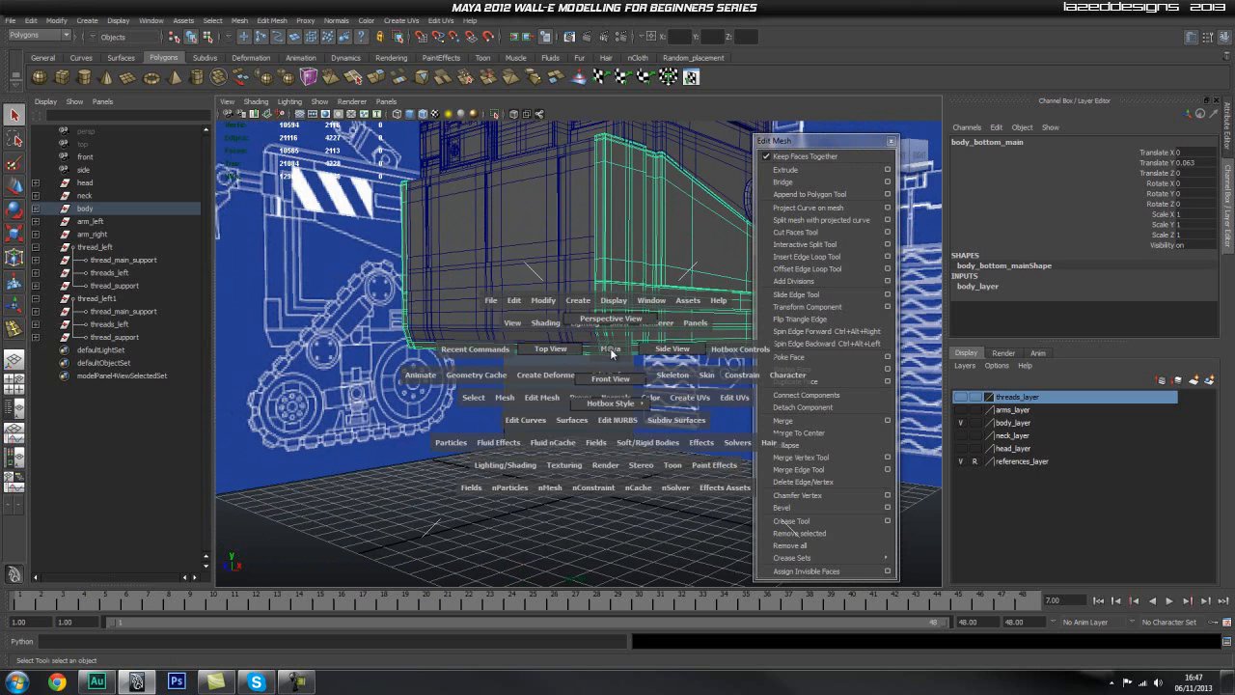
left_click_drag(606, 379, 391, 356, "alt")
left_click(61, 77)
left_click_drag(508, 416, 512, 381)
right_click_drag(511, 381, 593, 399, "alt")
left_click_drag(592, 399, 616, 369, "alt")
Step: In the side view, move the cube up beside the body's lower front edge, to about Y 6.3 and Z 7.1
key("space")
right_click_drag(618, 374, 549, 348, "alt")
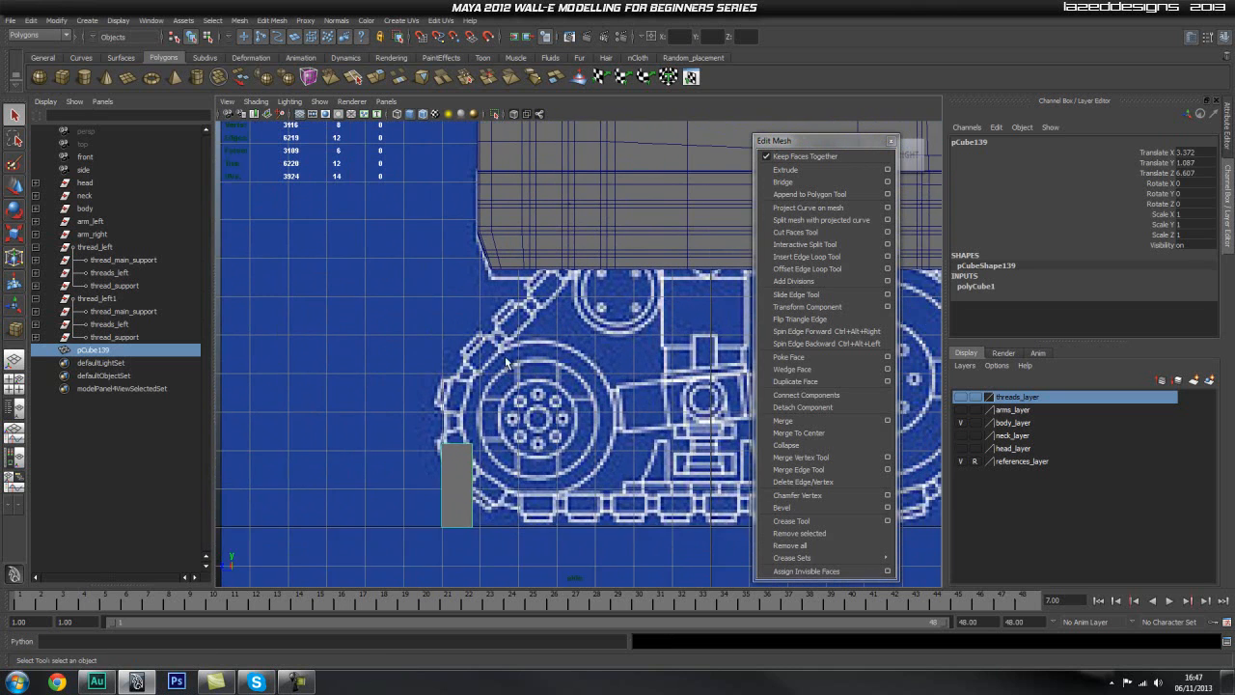
middle_click_drag(549, 349, 556, 377, "alt")
key("w")
left_click_drag(466, 514, 519, 291)
right_click_drag(436, 171, 470, 182, "alt")
middle_click_drag(470, 182, 484, 306, "alt")
Step: Turn on X-ray shading so the reference drawing can be seen through the body
left_click(527, 115)
left_click_drag(504, 391, 405, 421)
right_click_drag(405, 423, 537, 452, "alt")
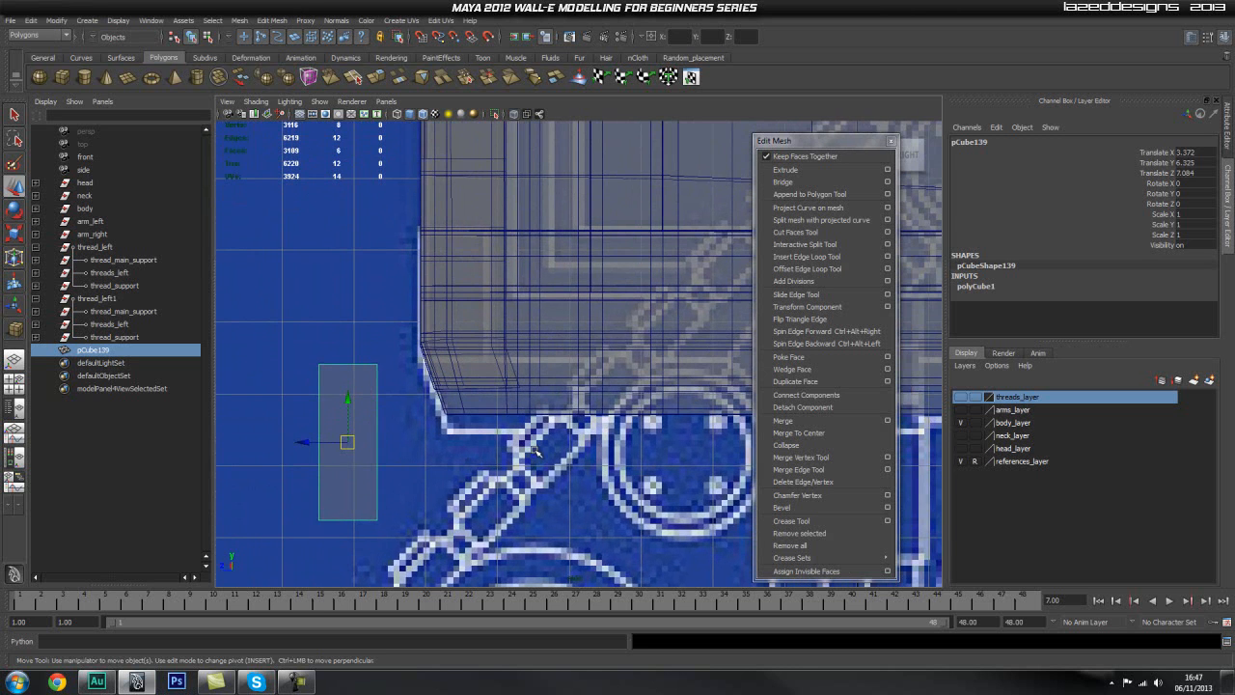
middle_click_drag(504, 400, 496, 439, "alt")
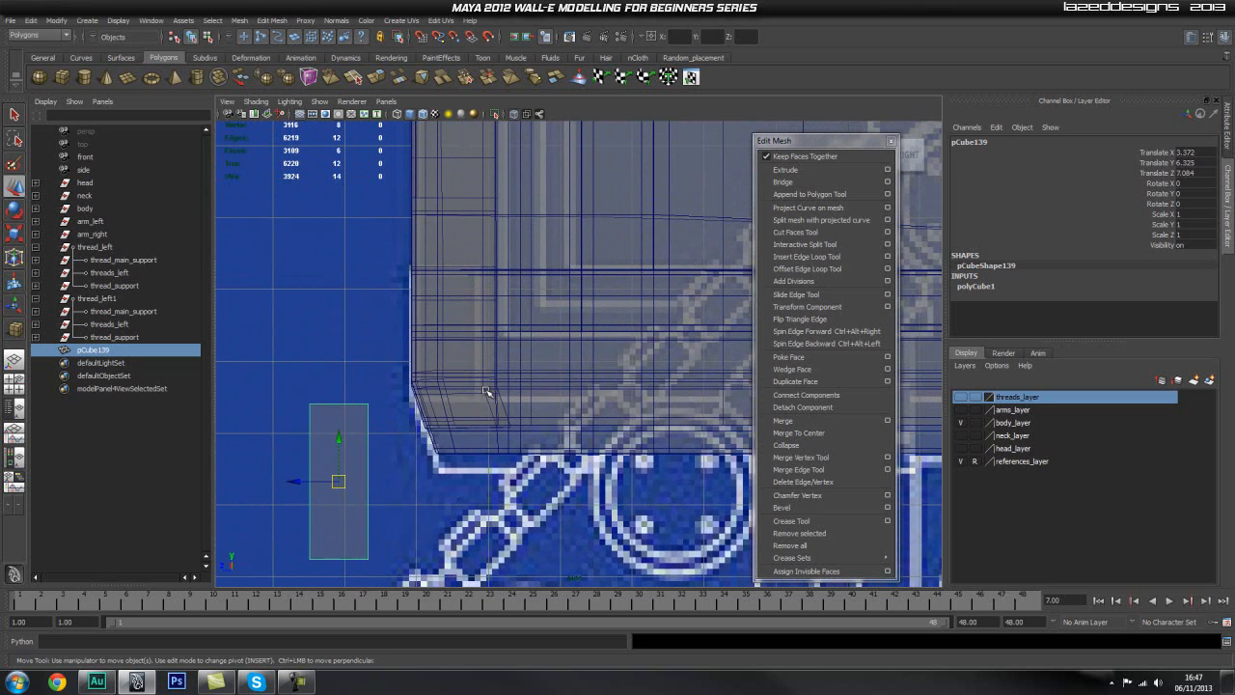
Step: Put the body's bottom door on a new display layer and hide that layer
key("space")
right_click_drag(469, 422, 425, 232, "alt")
middle_click_drag(473, 173, 463, 338, "alt")
right_click_drag(464, 337, 503, 341, "alt")
left_click(503, 341)
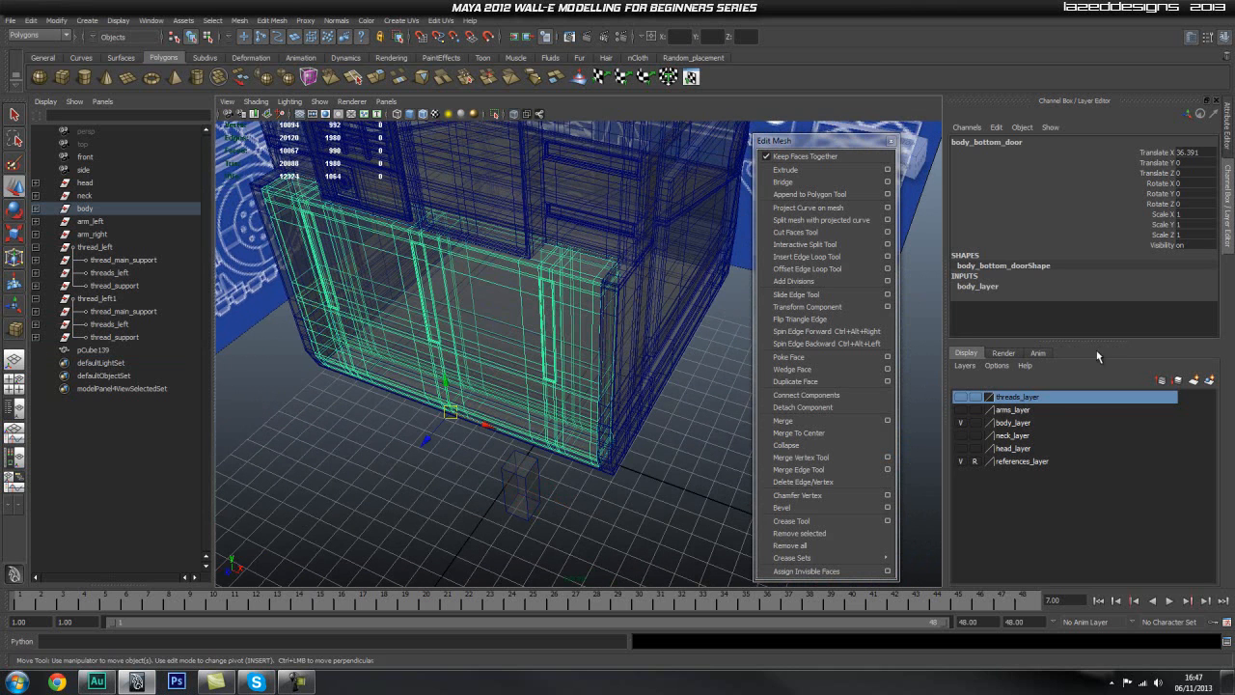
left_click(1198, 383)
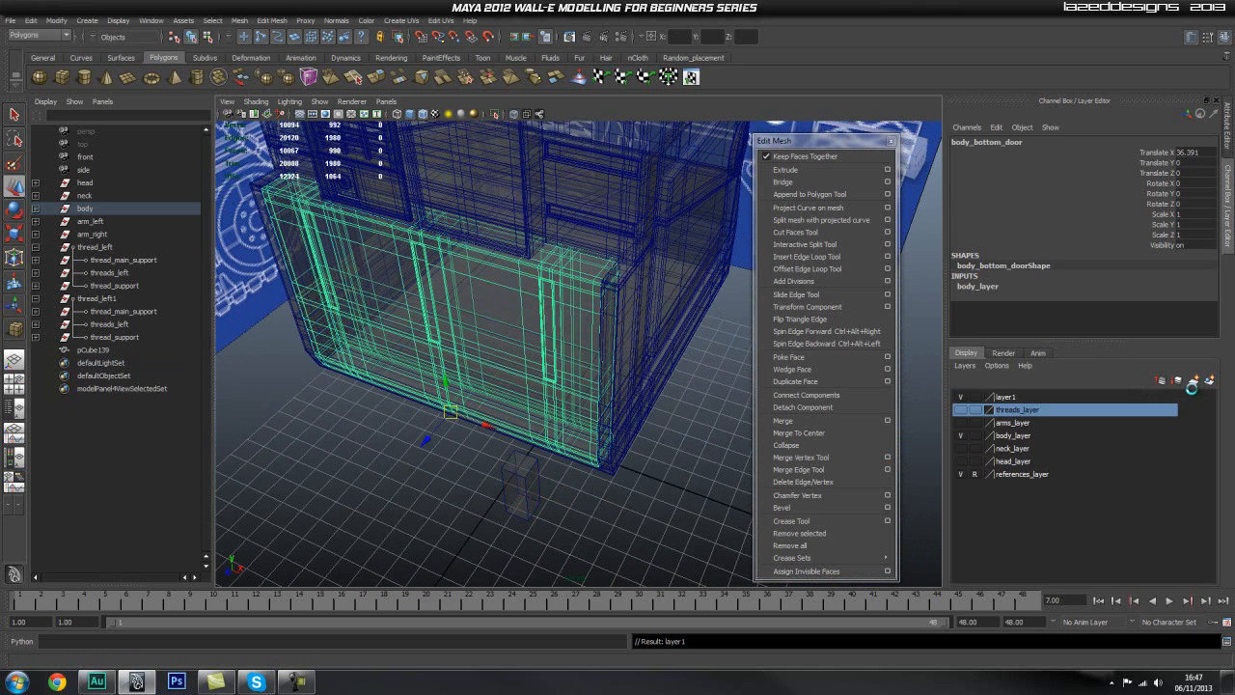
right_click(1034, 399)
left_click(1078, 418)
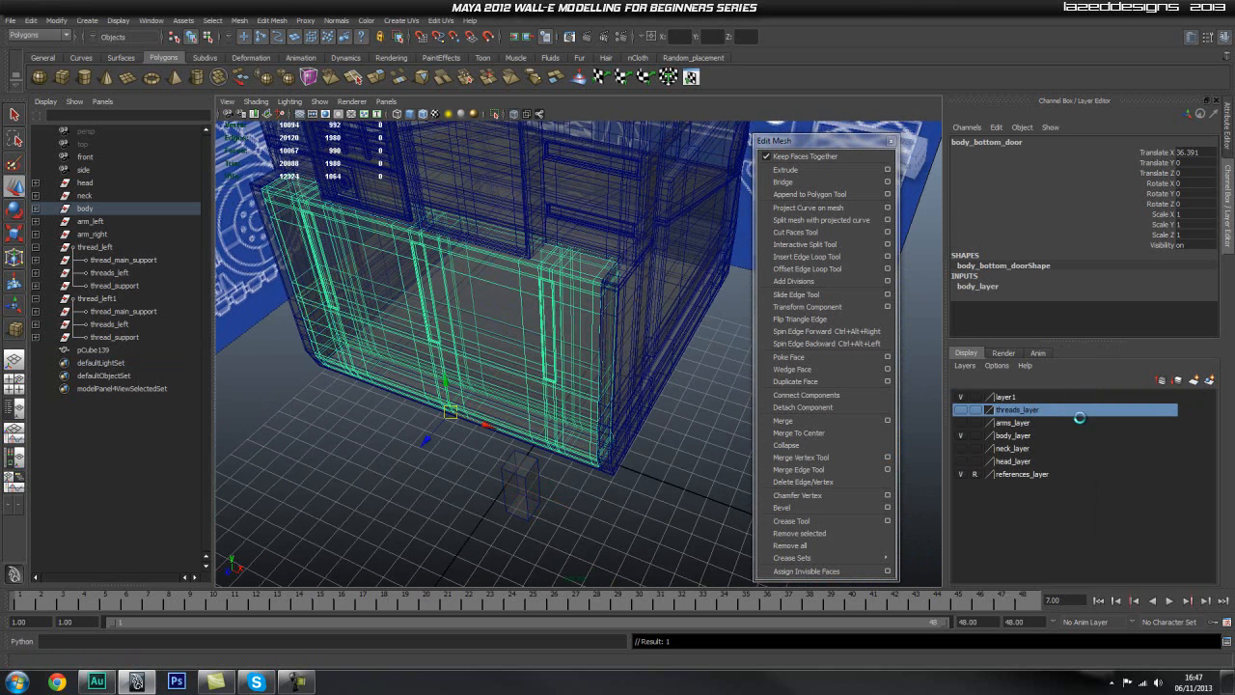
left_click(961, 397)
Step: In the side view, move the cube onto the body's lower front corner, at about Y 8.2 and Z 5.7
left_click(630, 472)
key("space")
left_click_drag(629, 472, 682, 473)
scroll(672, 441, "down", 4)
middle_click_drag(495, 448, 463, 435, "alt")
scroll(535, 421, "up", 3)
left_click(359, 478)
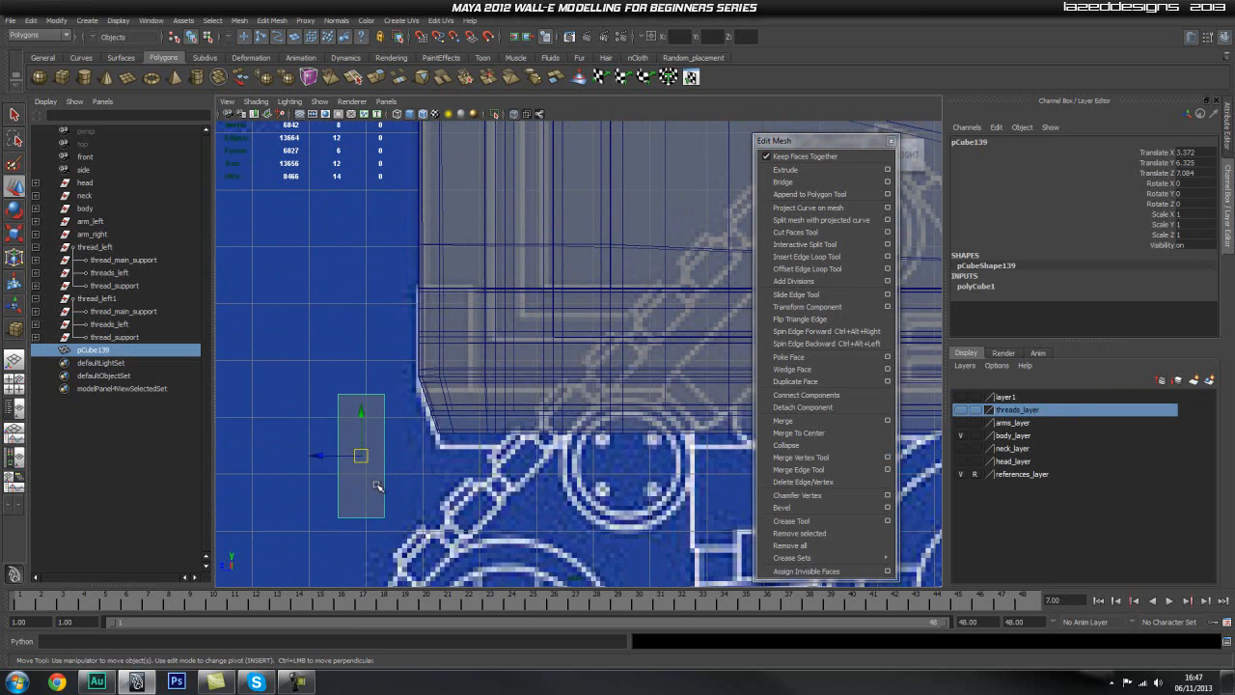
left_click_drag(361, 454, 441, 350)
right_click_drag(455, 403, 512, 396, "alt")
Step: Check the cube in perspective and fine-tune its side-view position to about Y 8.24 and Z 5.78
key("space")
left_click_drag(462, 398, 500, 379)
right_click_drag(500, 379, 560, 419, "alt")
key("space")
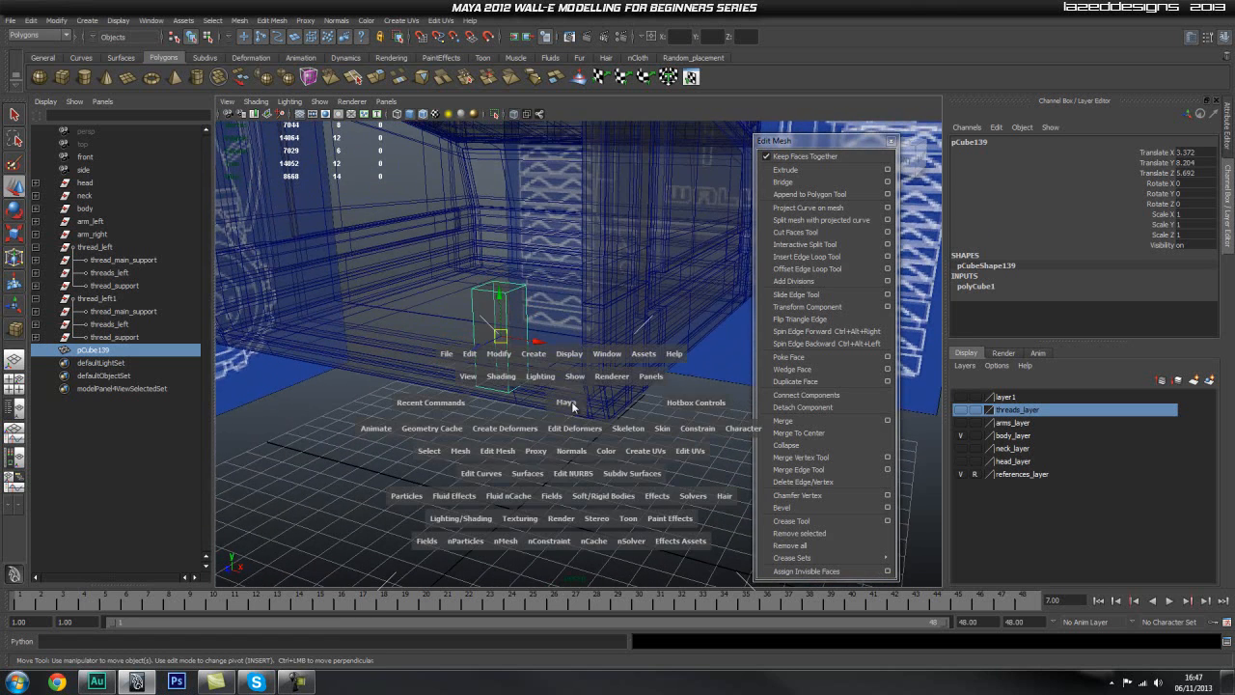
left_click_drag(567, 402, 598, 401)
middle_click_drag(511, 403, 510, 386, "alt")
mouse_move(420, 320)
left_mouse_down()
mouse_move(432, 323)
mouse_move(417, 322)
left_mouse_up()
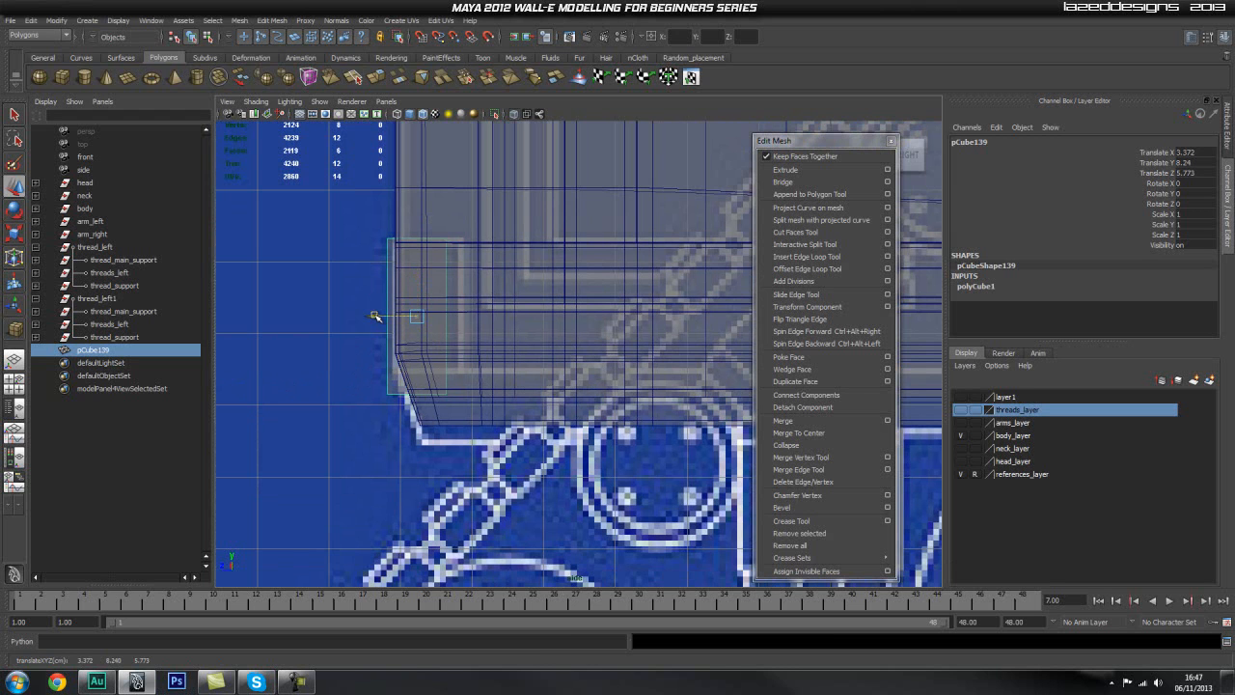
left_click_drag(374, 315, 436, 346)
Step: In the front view, move the cube sideways to the body's outer lower corner, at about X 5.95
key("space")
right_click_drag(655, 387, 406, 376, "alt")
middle_click_drag(406, 375, 425, 459, "alt")
right_click_drag(425, 459, 634, 446, "alt")
middle_click_drag(634, 447, 626, 395, "alt")
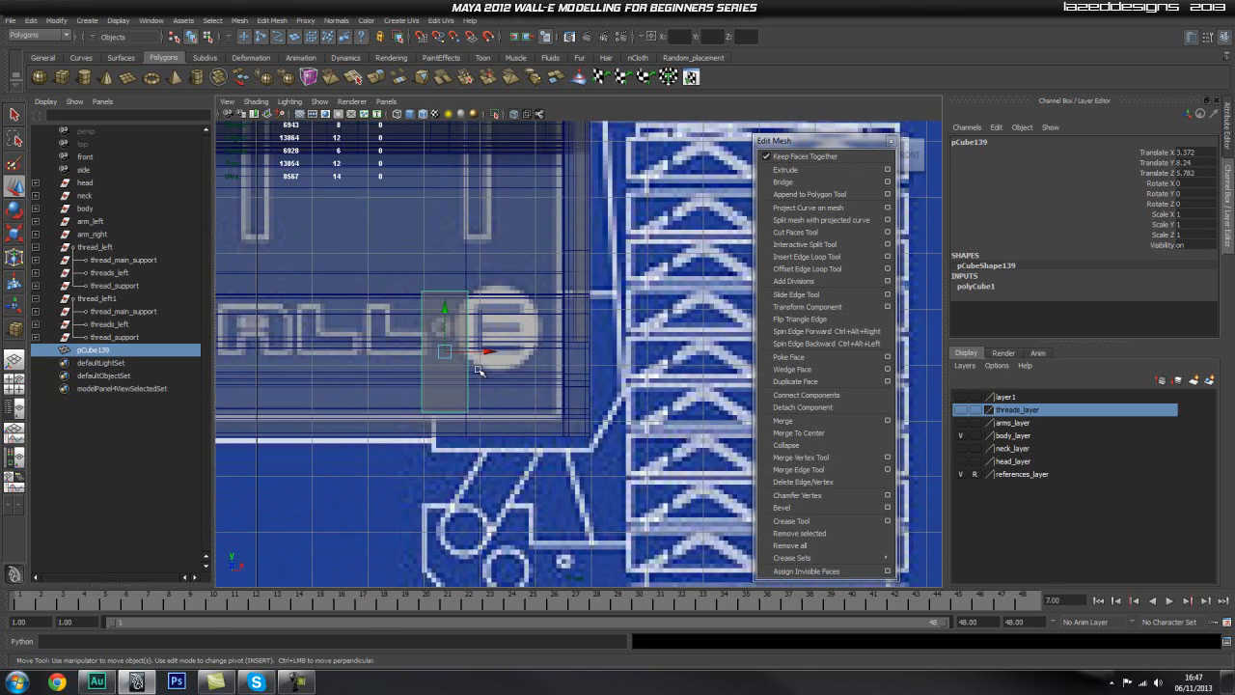
left_click_drag(487, 355, 633, 377)
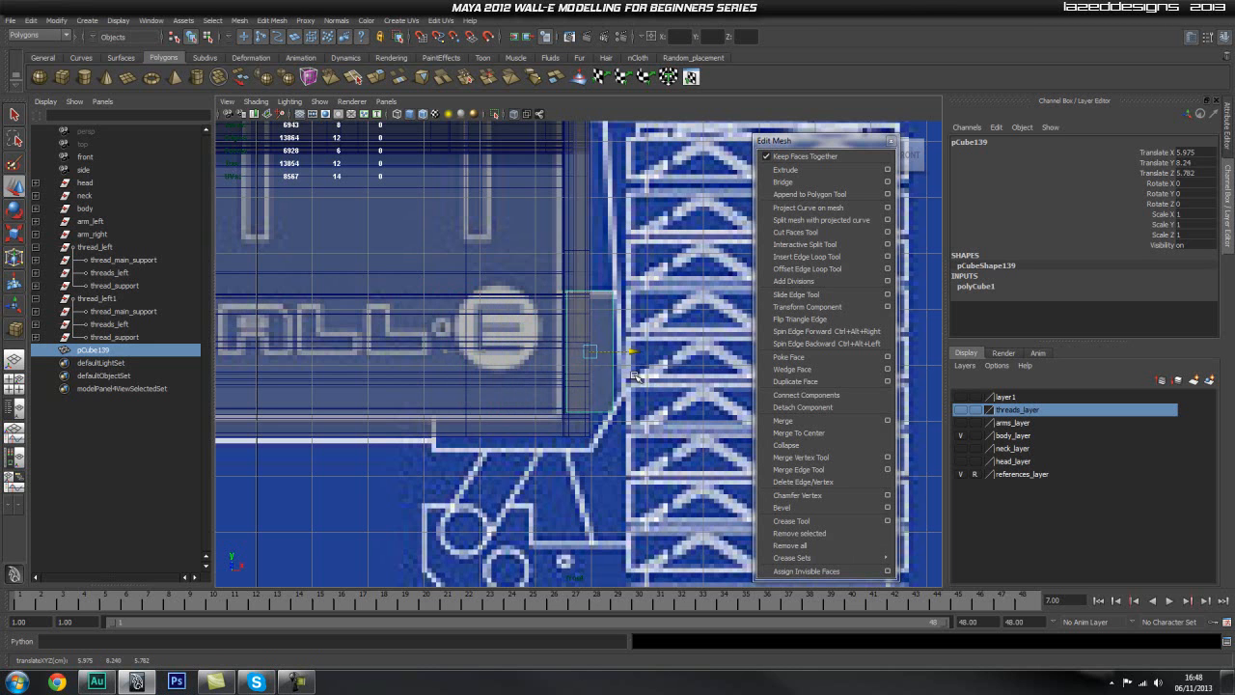
scroll(604, 357, "up", 2)
scroll(604, 357, "up", 3)
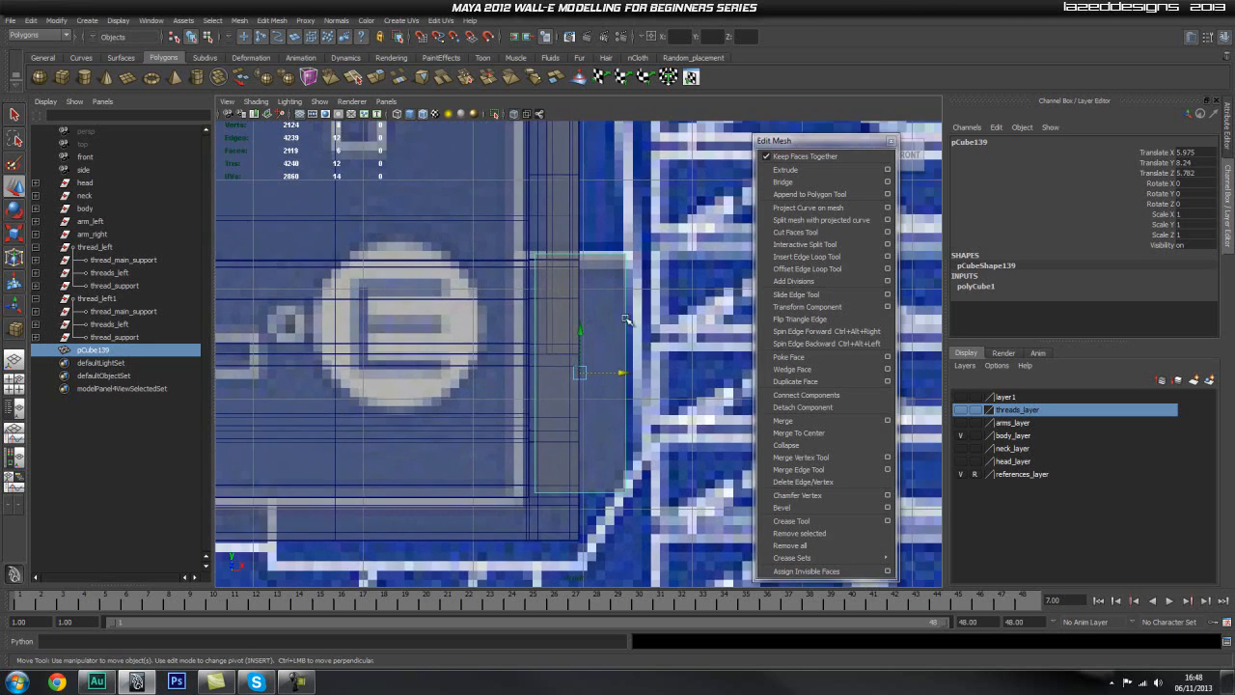
left_click_drag(622, 373, 619, 374)
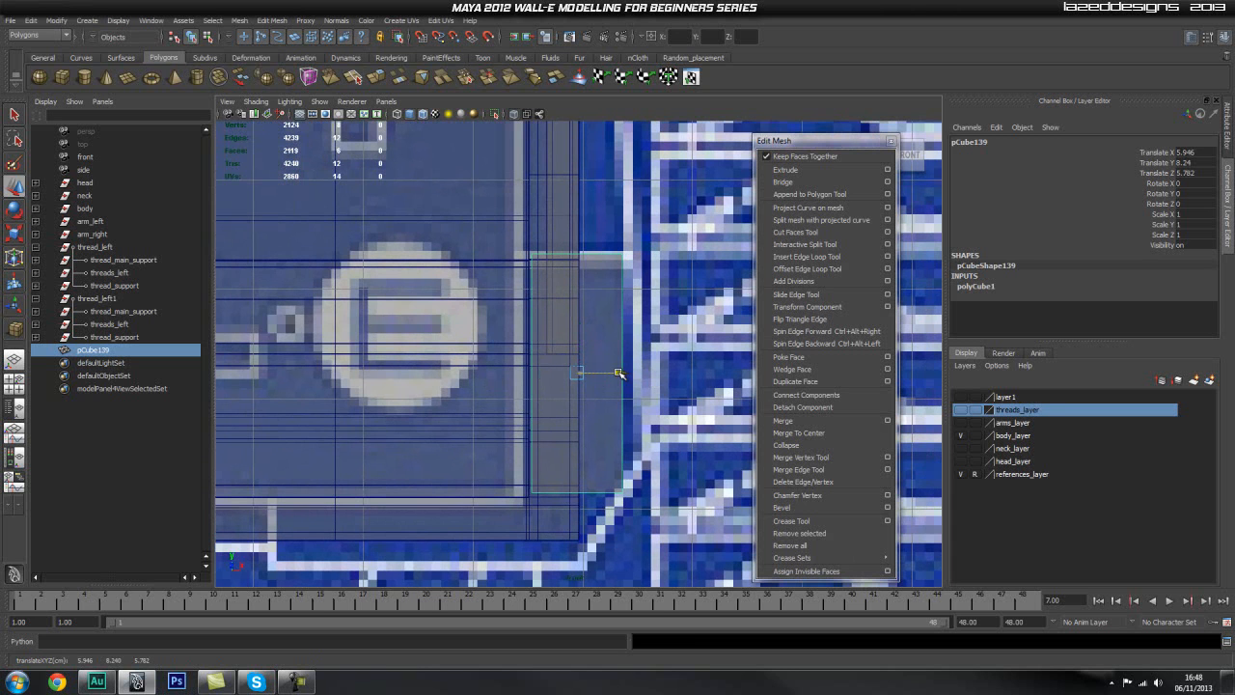
Step: Turn off X-ray shading to display the cube and body as solid
left_click(495, 114)
left_click(495, 114)
scroll(609, 269, "up", 2)
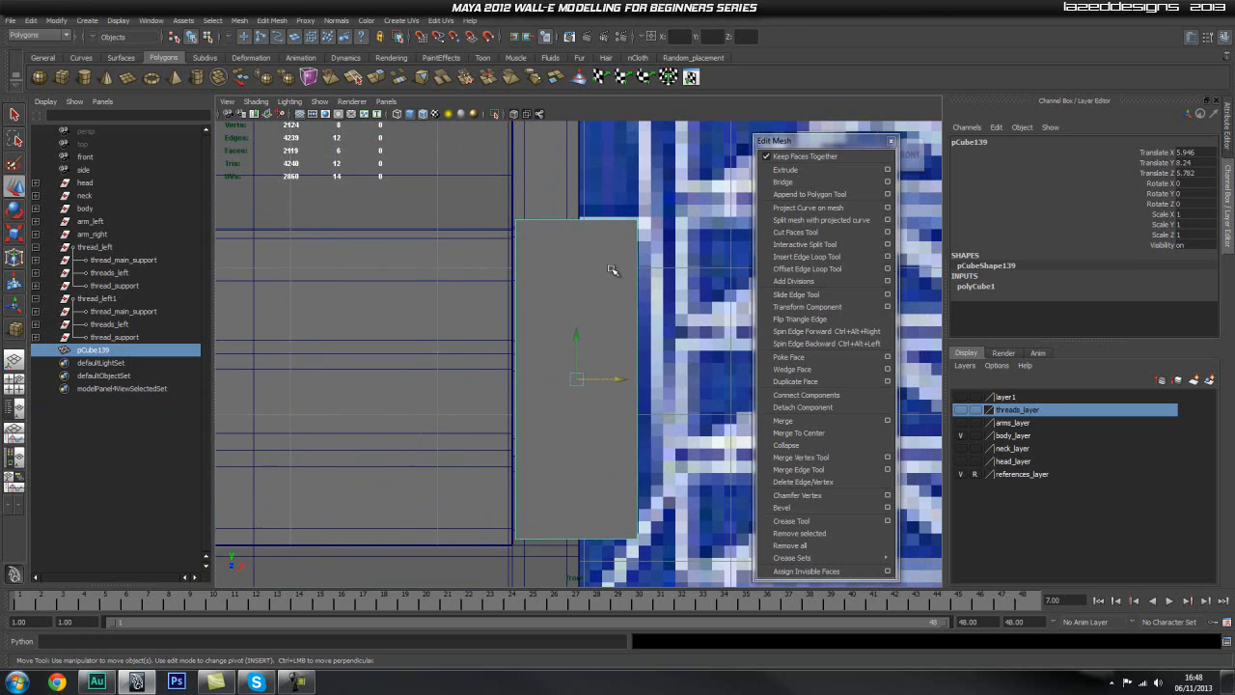
Step: In perspective, select the cube's outer side face and move it inward to about X 6.12
left_click_drag(610, 380, 621, 336)
key("space")
left_click_drag(661, 375, 609, 400, "alt")
right_click_drag(609, 397, 610, 427)
left_click(608, 394)
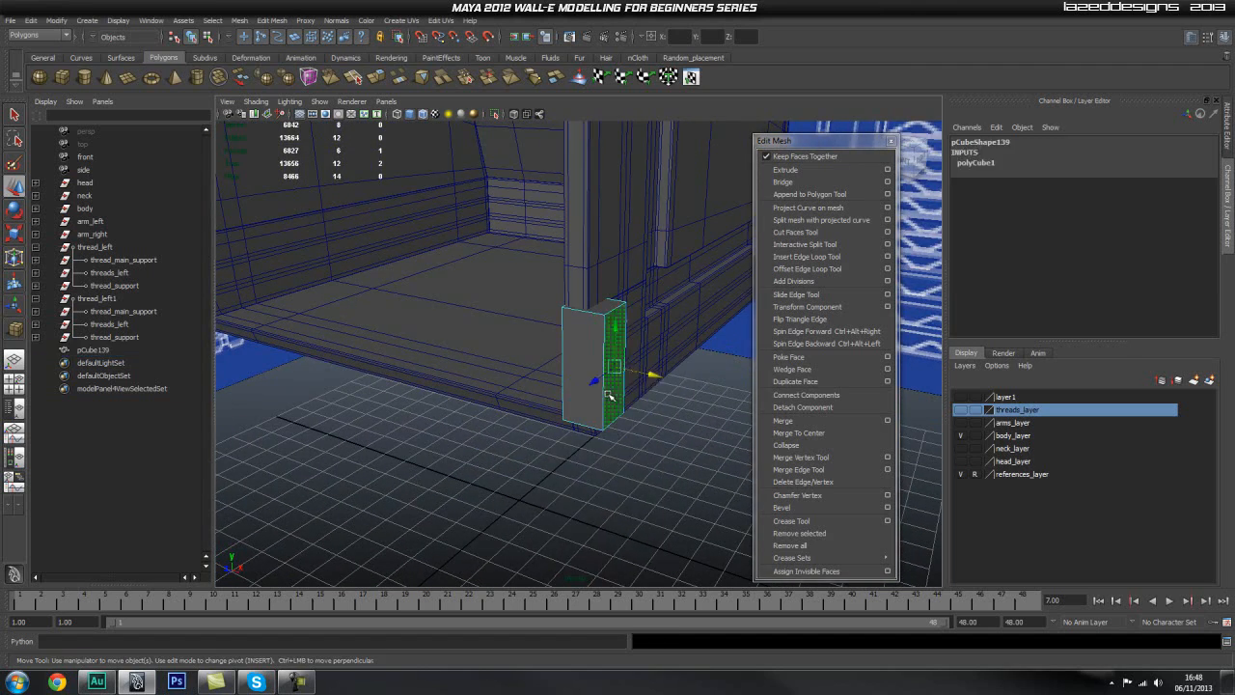
left_click_drag(651, 376, 640, 376)
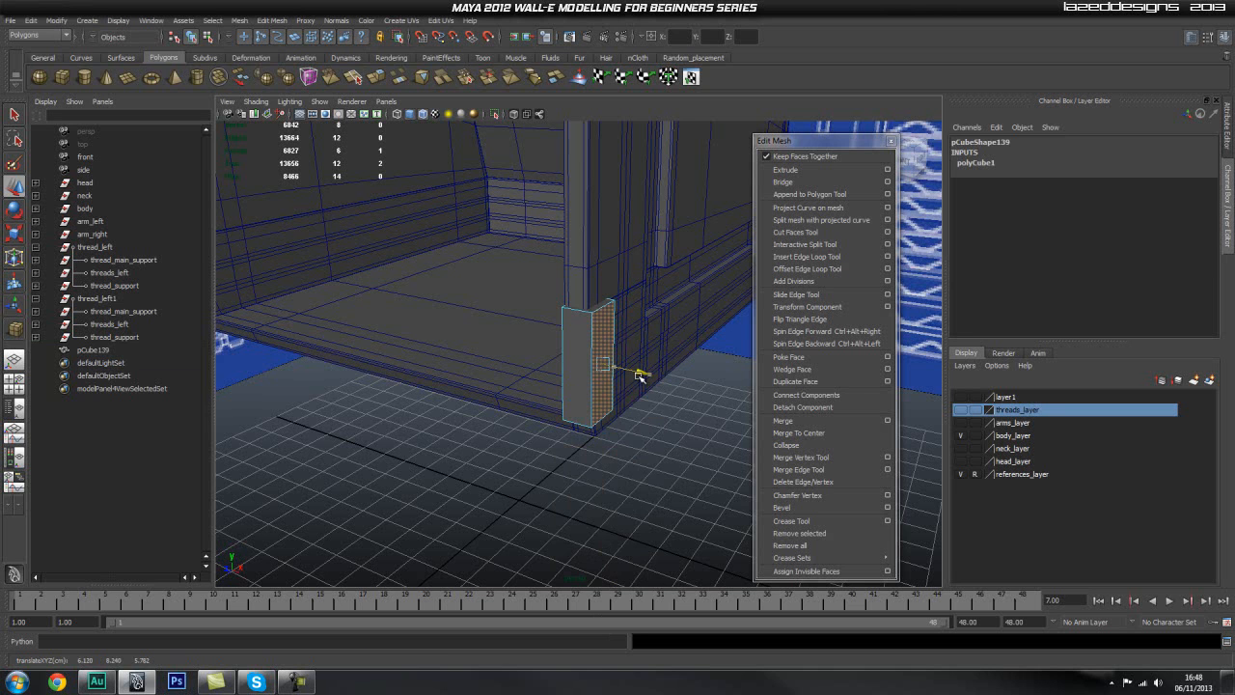
Step: Finish moving the cube's outer side face inward, and move its bottom face down to about Y 7.11
left_click_drag(647, 358, 628, 366, "alt")
right_click_drag(628, 366, 573, 435, "alt")
left_click_drag(573, 435, 583, 385, "alt")
left_click_drag(454, 377, 636, 509, "alt")
middle_click_drag(637, 510, 647, 556, "alt")
scroll(646, 545, "up", 5)
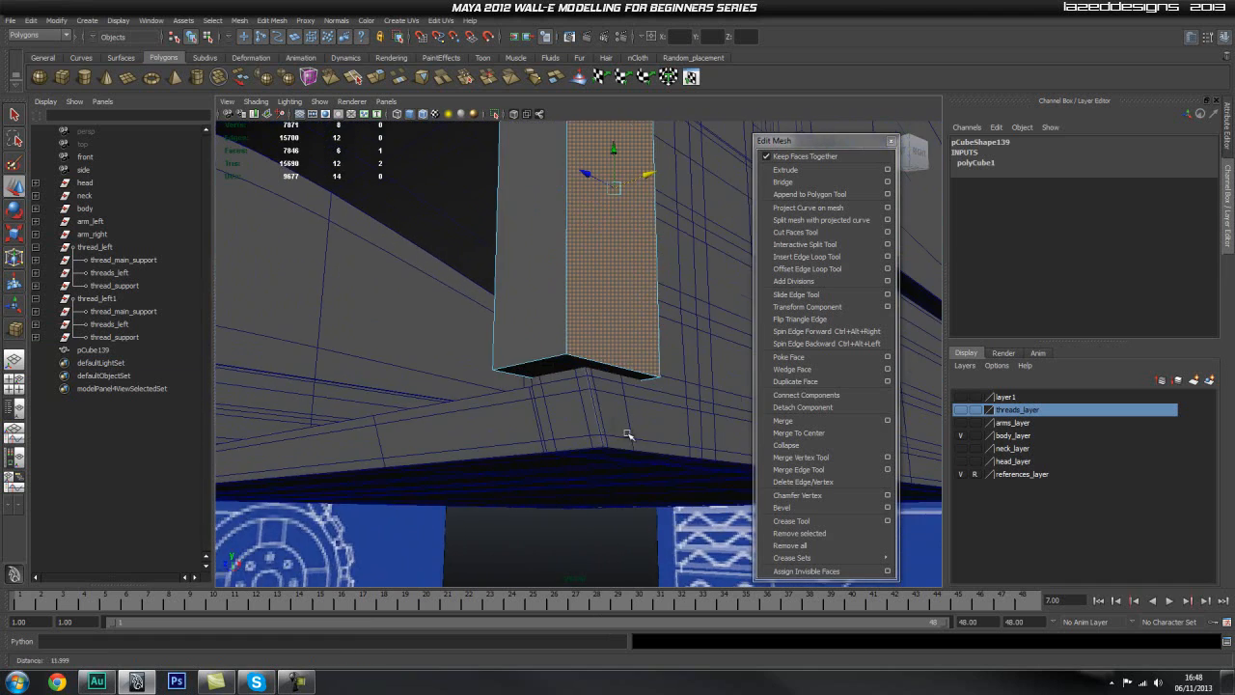
left_click(573, 367)
left_click_drag(579, 338, 575, 337)
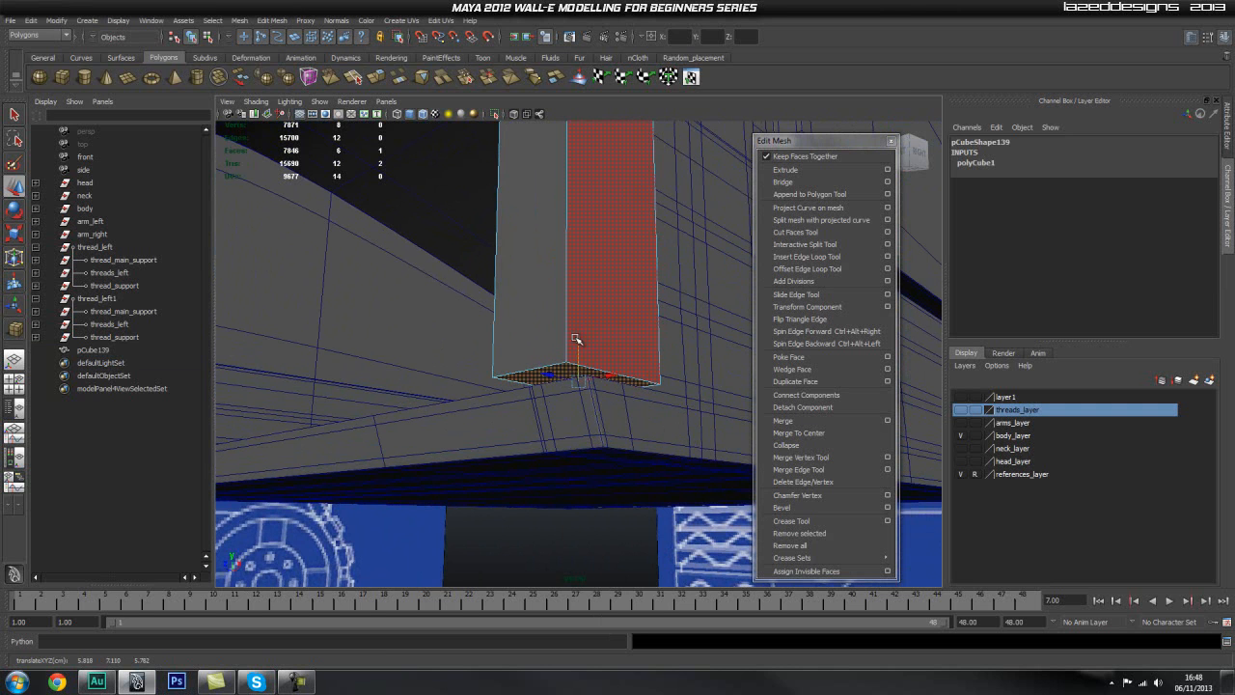
Step: Show layer1 and raise the cube's bottom face to about Y 7.83, near the start of the body's lower slope
scroll(503, 341, "down", 5)
left_click_drag(511, 345, 690, 405, "alt")
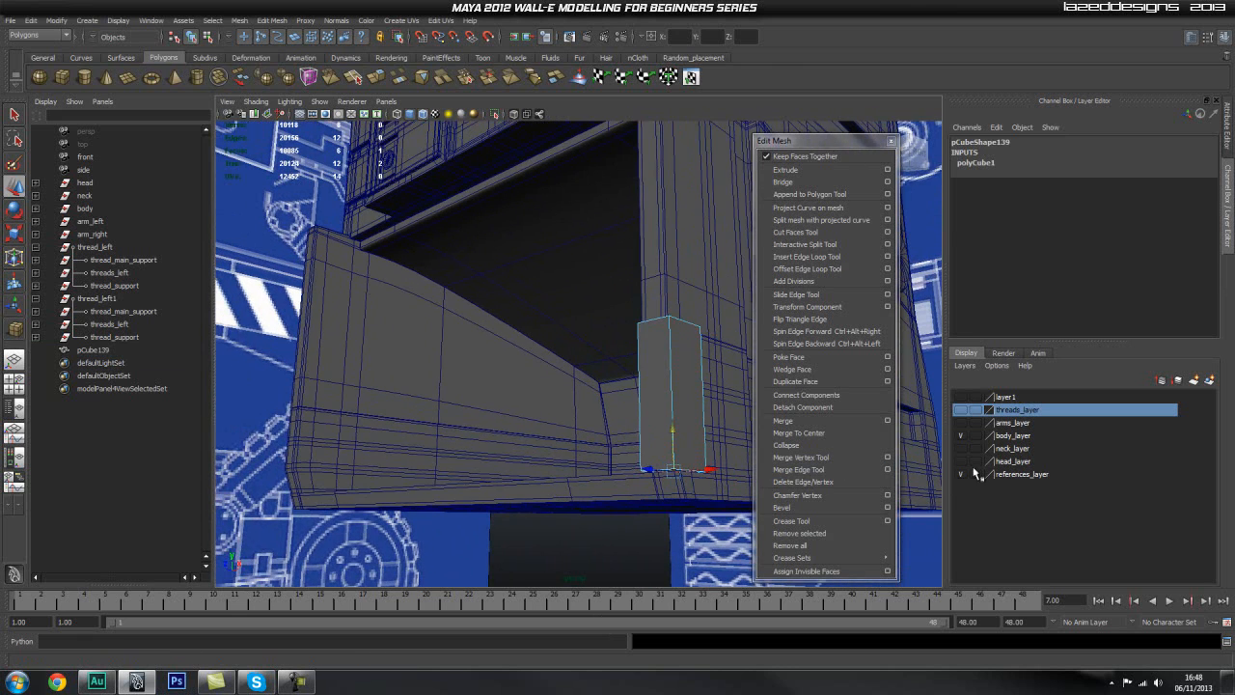
left_click(960, 399)
left_click_drag(555, 423, 624, 430, "alt")
middle_click_drag(676, 430, 562, 387, "alt")
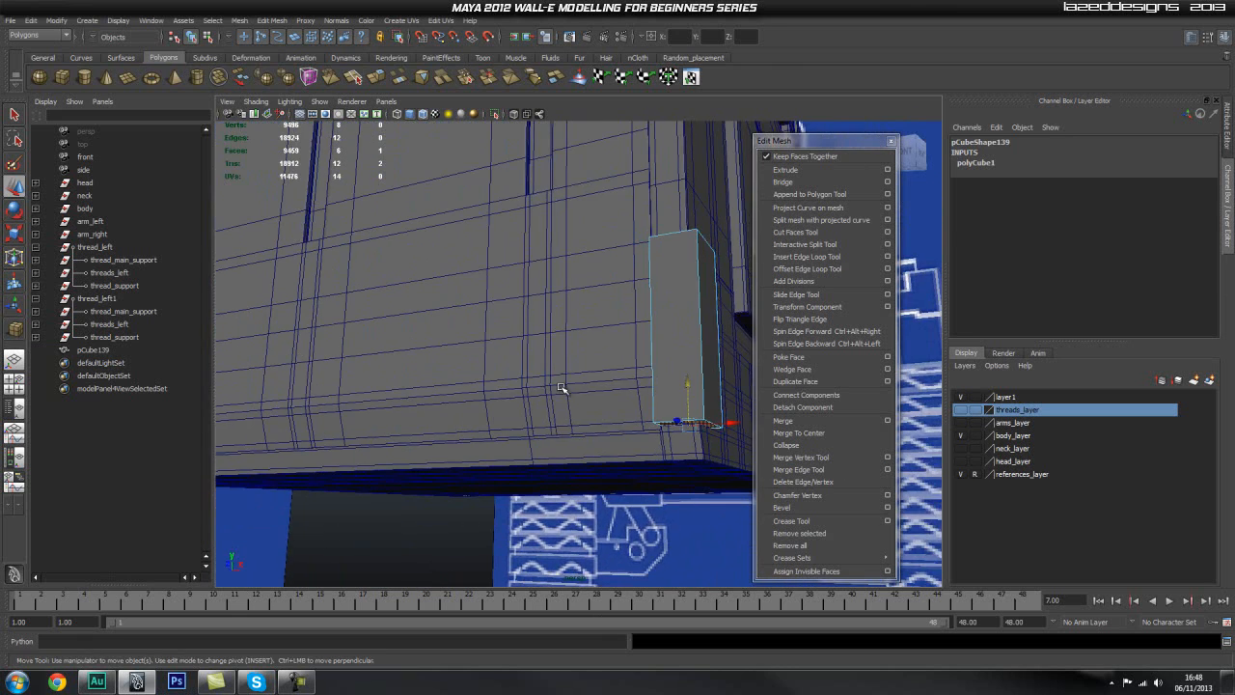
mouse_move(604, 386)
left_mouse_down("alt")
mouse_move(627, 424)
mouse_move(591, 383)
left_mouse_up("alt")
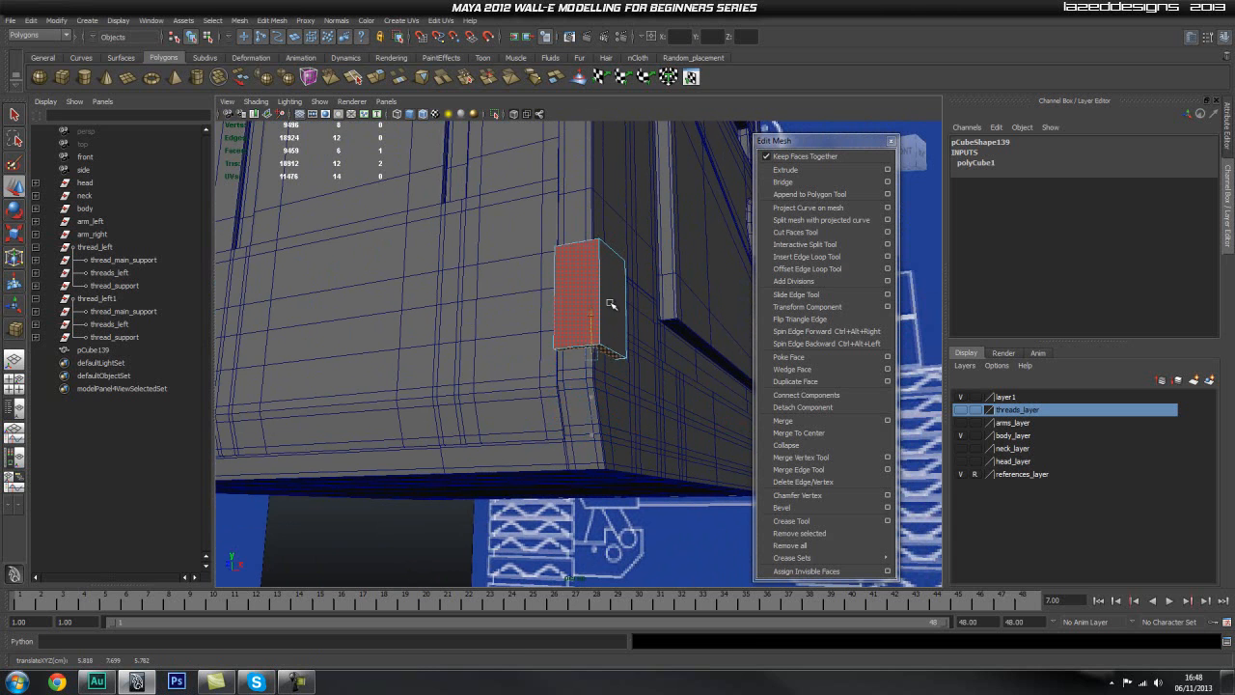
Step: In the side view, lower the bottom face to about Y 7.72, level with the point where the body begins to slope
key("space")
left_click_drag(576, 394, 629, 394)
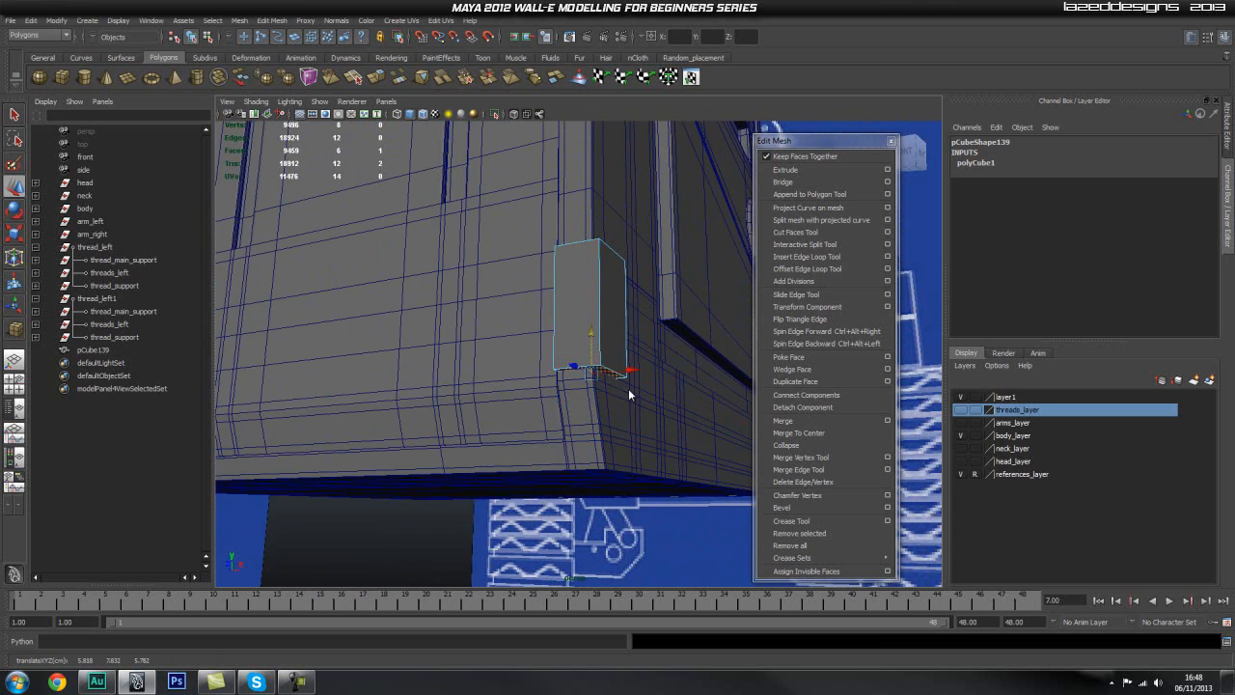
middle_click_drag(372, 410, 493, 415, "alt")
scroll(479, 418, "up", 4)
key("w")
scroll(493, 415, "up", 2)
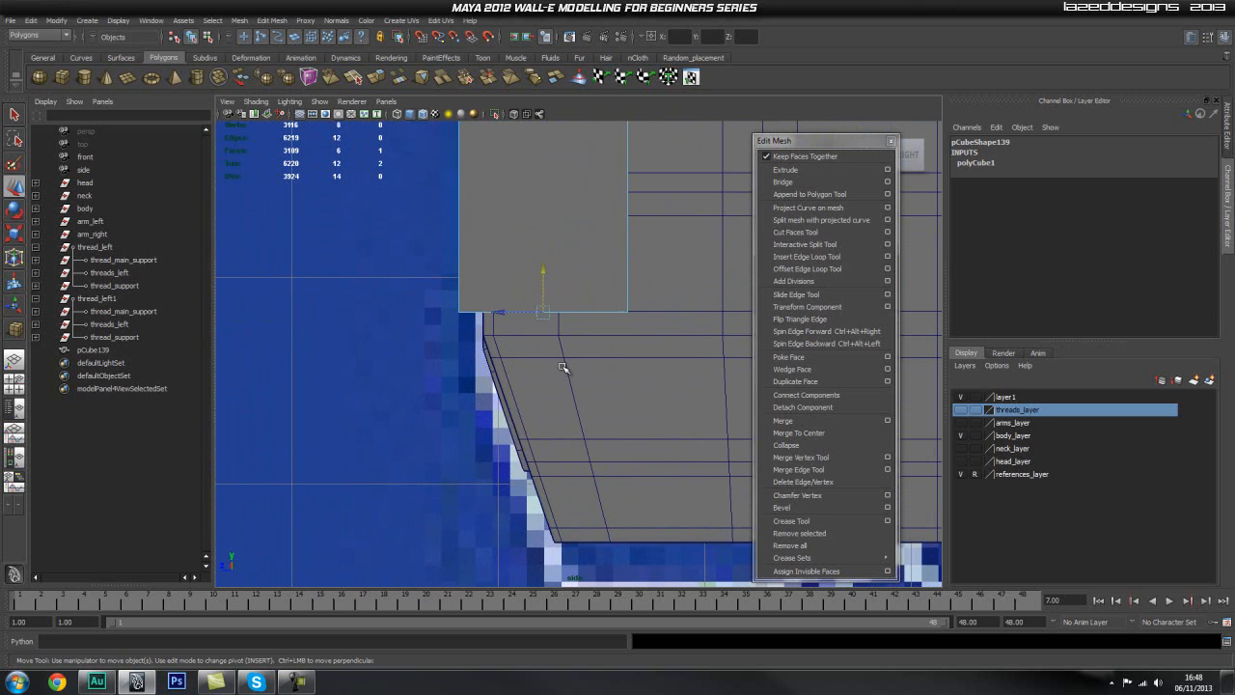
left_click_drag(541, 295, 542, 297)
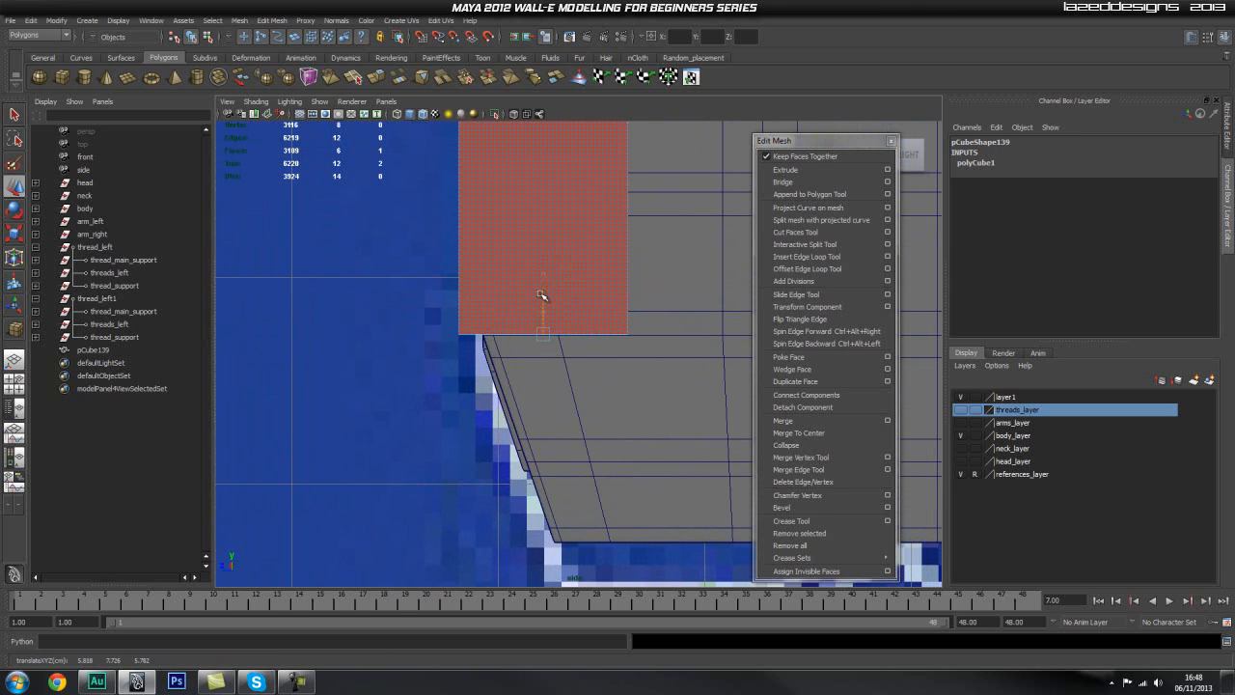
Step: Extrude the bottom face down along the body's sloping edge with X-ray shading on, to about local Y -0.39 and Z 1.20
left_click(786, 170)
left_click_drag(542, 381, 544, 582)
mouse_move(540, 507)
middle_mouse_down("alt")
mouse_move(513, 425)
mouse_move(484, 415)
middle_mouse_up("alt")
left_click(515, 114)
scroll(511, 411, "up", 1)
left_click_drag(476, 437, 491, 490)
scroll(641, 444, "down", 3)
middle_click_drag(609, 398, 576, 400, "alt")
scroll(576, 401, "up", 1)
left_click_drag(440, 412, 485, 410)
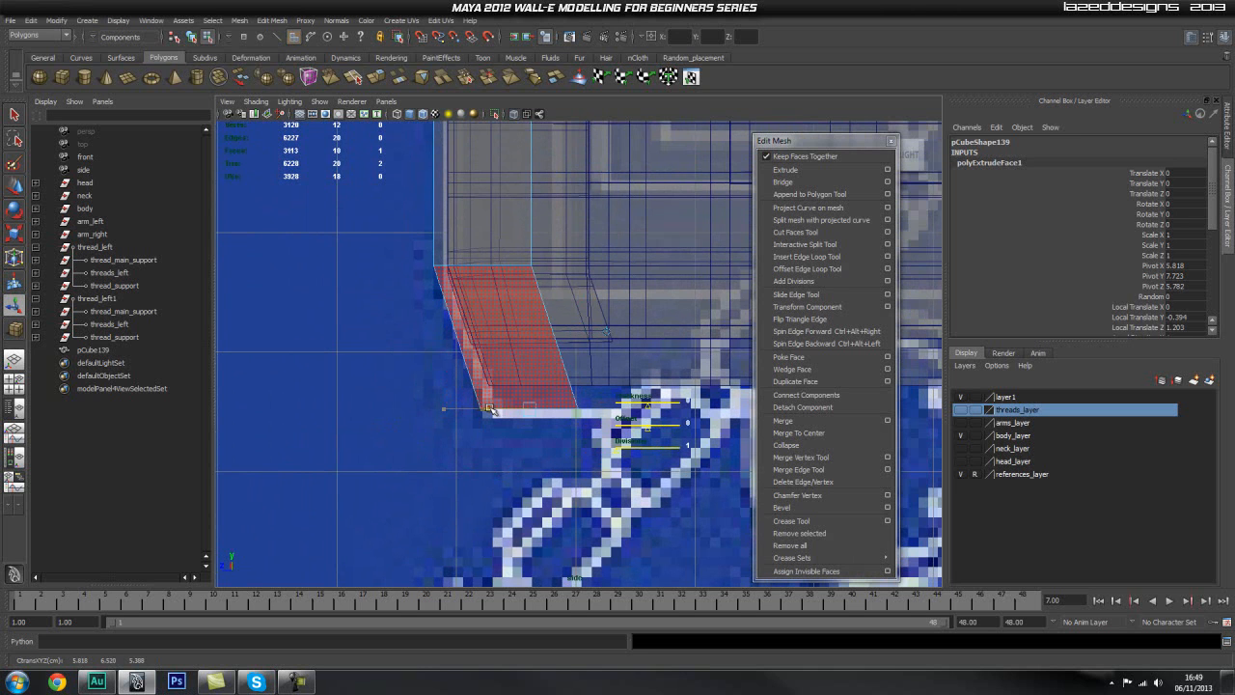
Step: Fine-tune the extruded face against the reference outline's lower corner, to about local Y -0.425 and Z 1.27
scroll(491, 410, "up", 3)
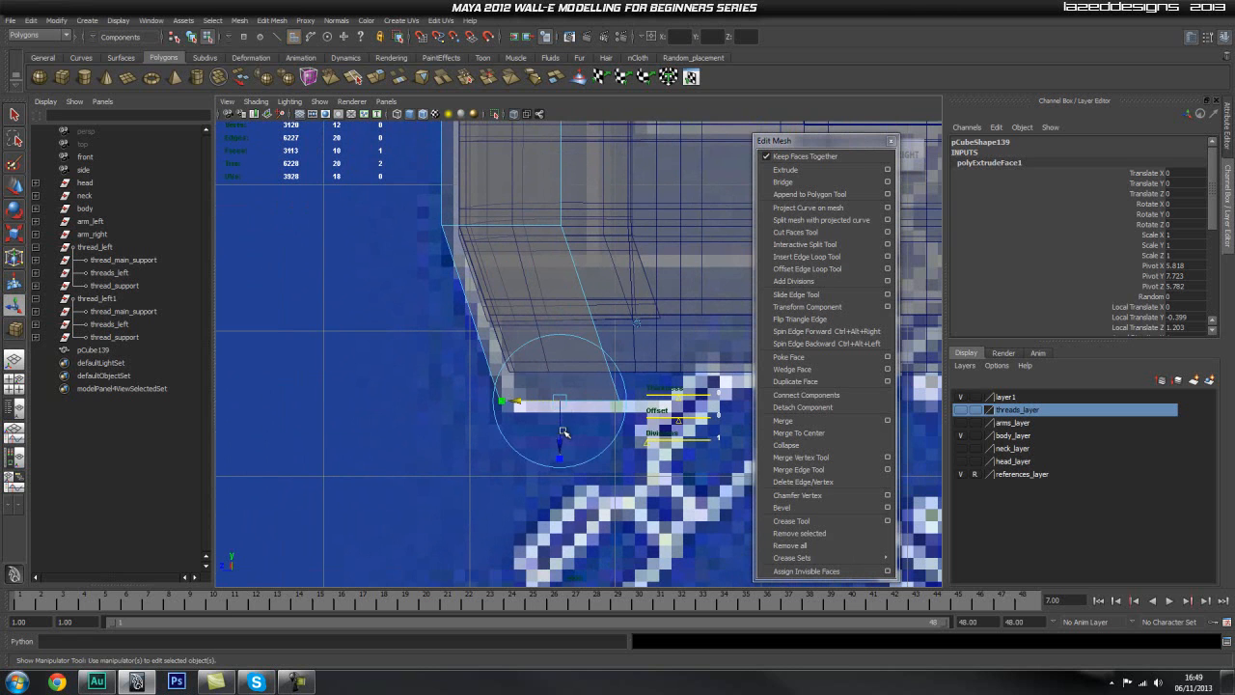
left_click_drag(563, 443, 568, 453)
left_click_drag(519, 414, 522, 414)
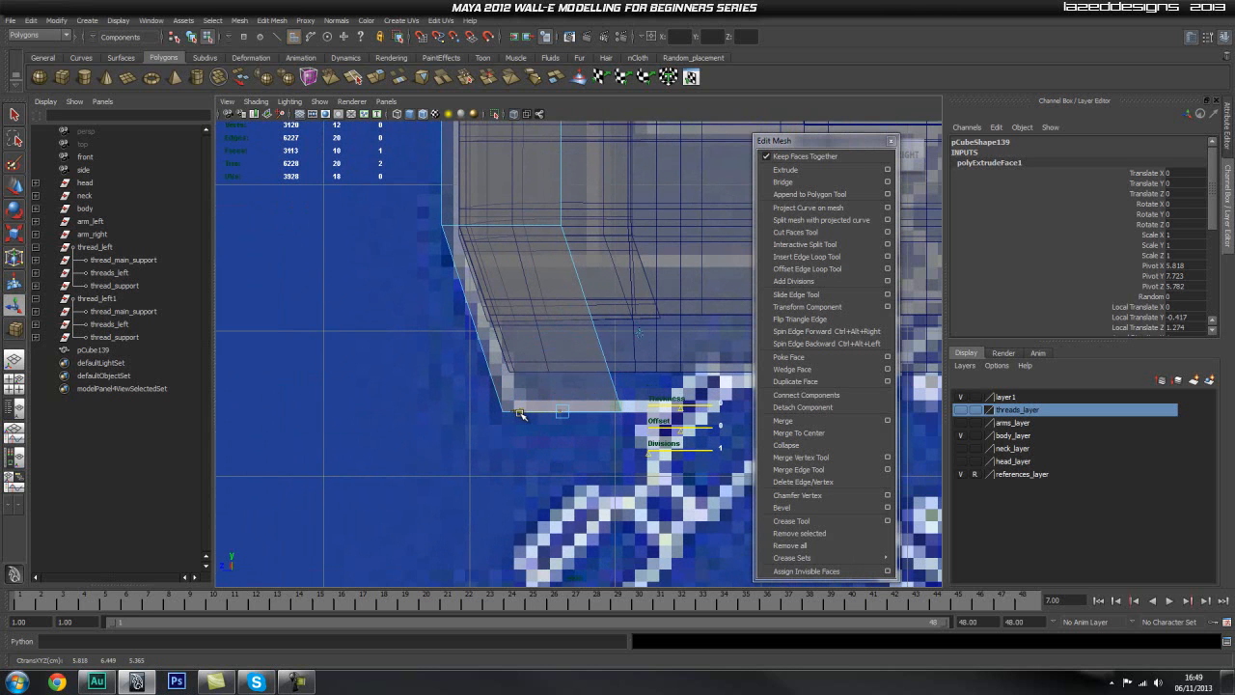
right_click_drag(345, 366, 467, 365, "alt")
left_click_drag(518, 419, 519, 419)
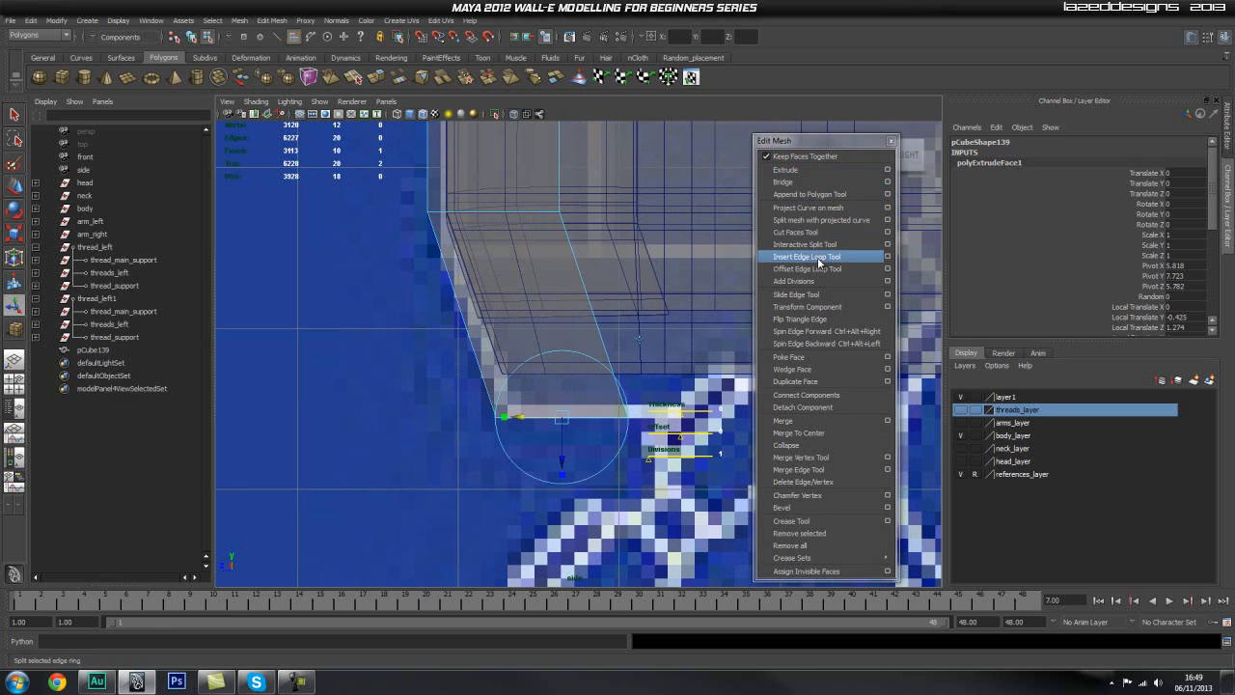
Step: Insert an edge loop across the sloped segment just above its lower end, level with the body's underside
left_click(820, 257)
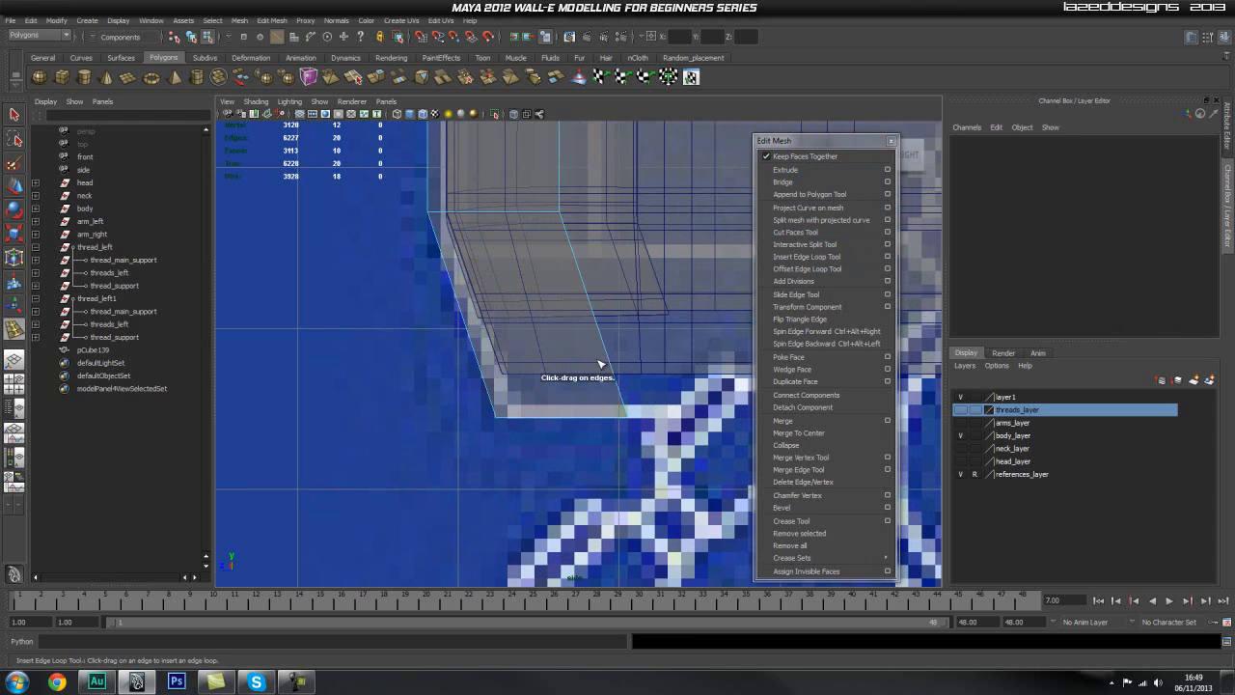
left_click_drag(612, 367, 614, 363)
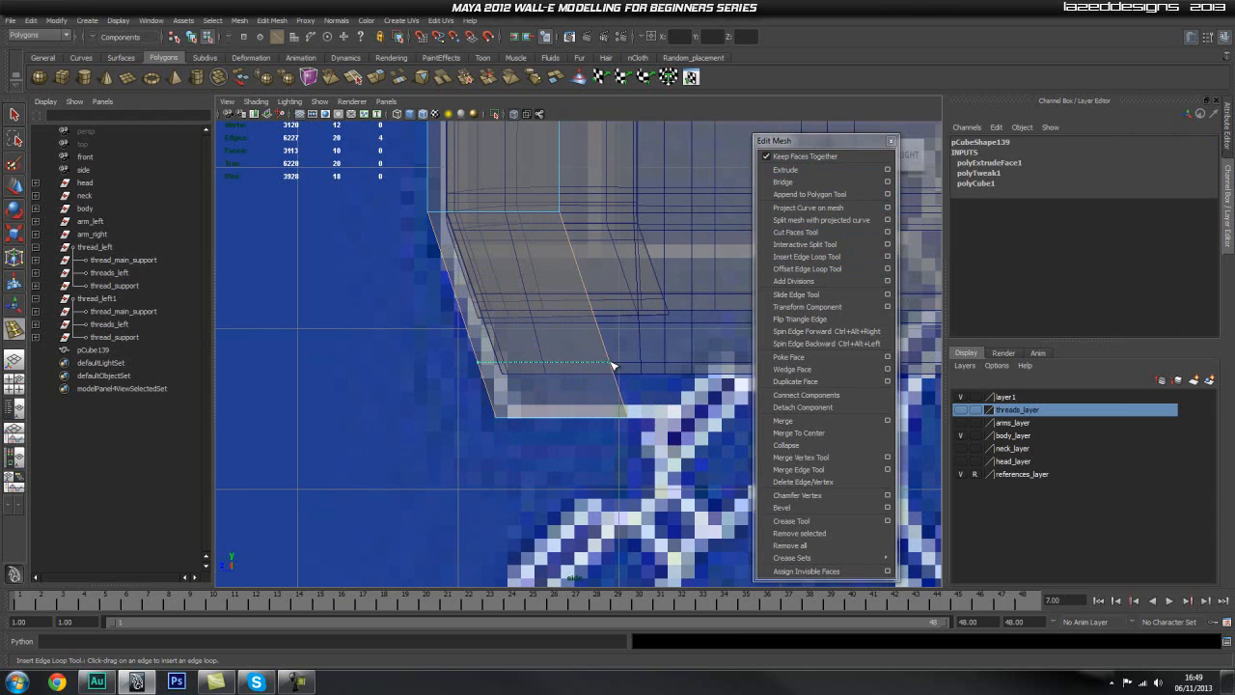
left_click_drag(611, 363, 577, 367)
Step: Extrude the rear face below the new edge loop backward under the body, with Translate Z at -1.272
key("space")
key("q")
left_click_drag(686, 429, 408, 436, "alt")
right_click(390, 440)
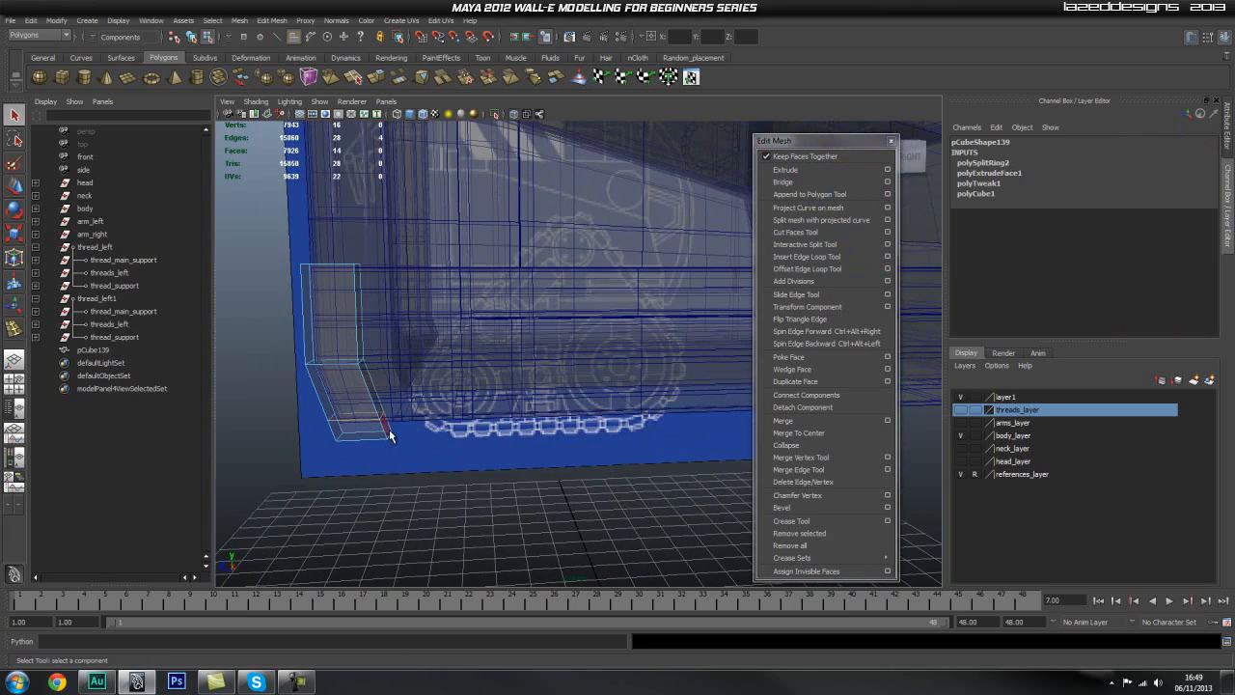
right_click_drag(271, 433, 450, 434, "alt")
middle_click_drag(450, 435, 569, 399, "alt")
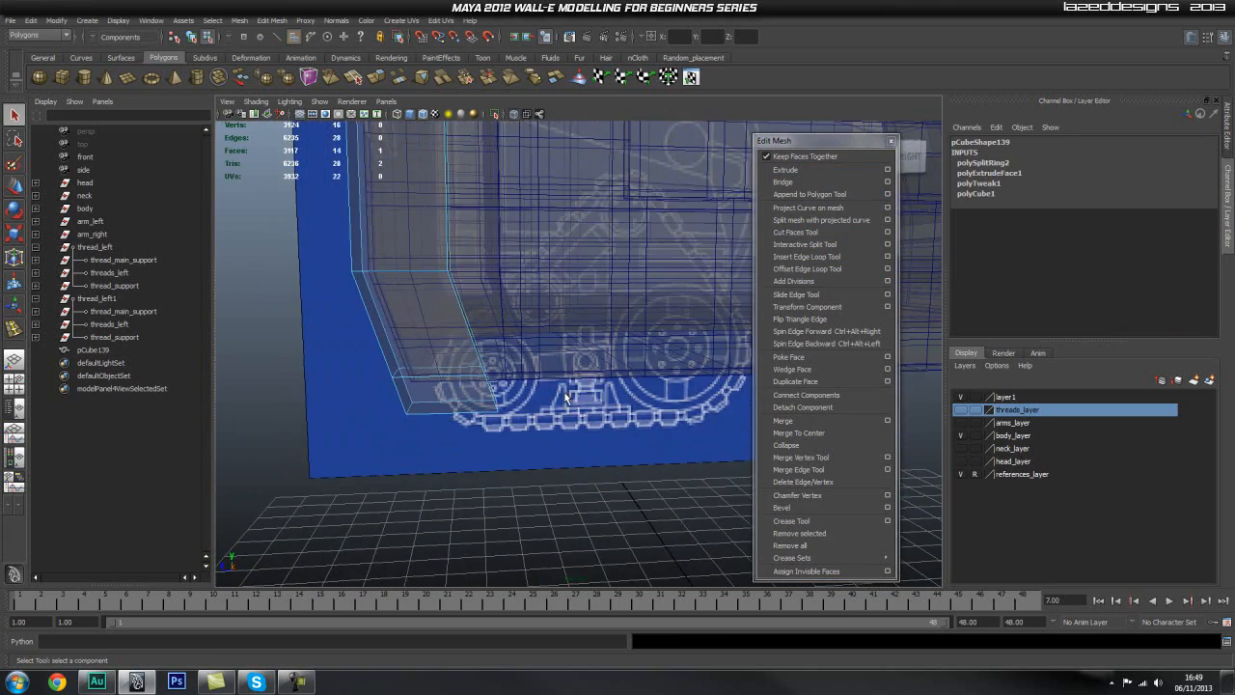
left_click(833, 172)
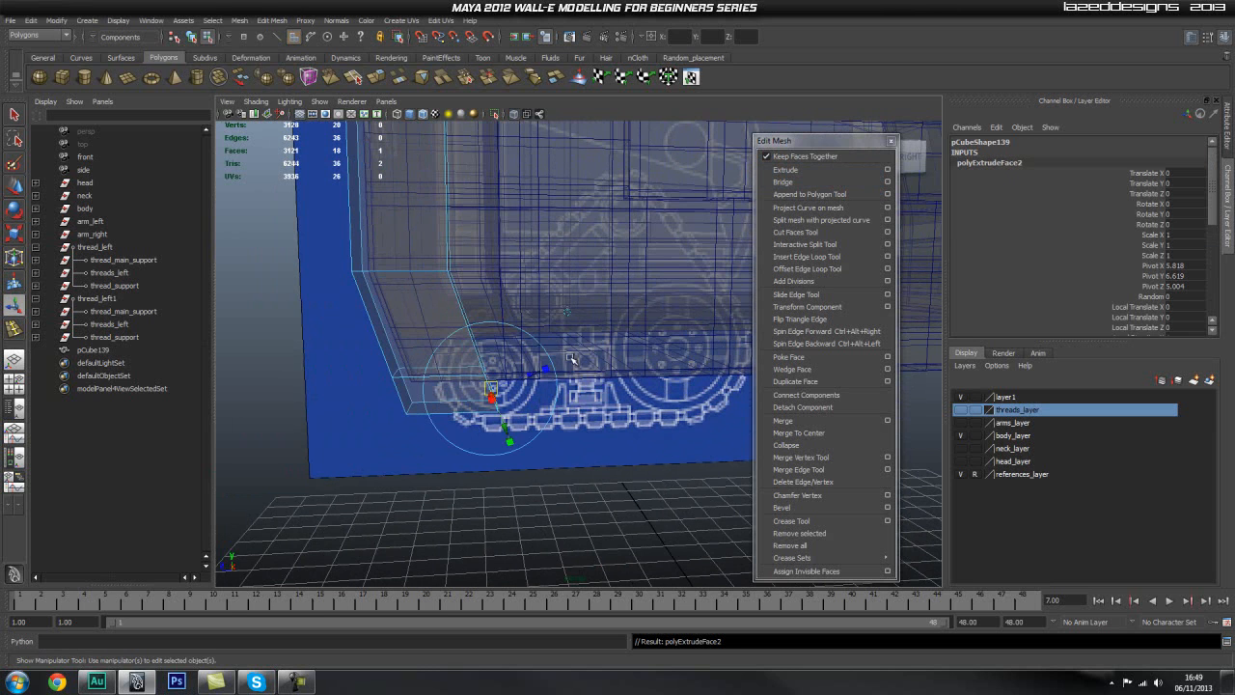
left_click(569, 312)
left_click_drag(447, 391, 579, 390)
mouse_move(633, 329)
right_mouse_down("alt")
mouse_move(609, 324)
mouse_move(608, 353)
right_mouse_up("alt")
Step: Turn off X-ray shading and check the extruded foot against the body's side
left_click(516, 115)
middle_click_drag(608, 353, 571, 388, "alt")
right_click_drag(571, 388, 561, 390, "alt")
left_click_drag(562, 390, 593, 418, "alt")
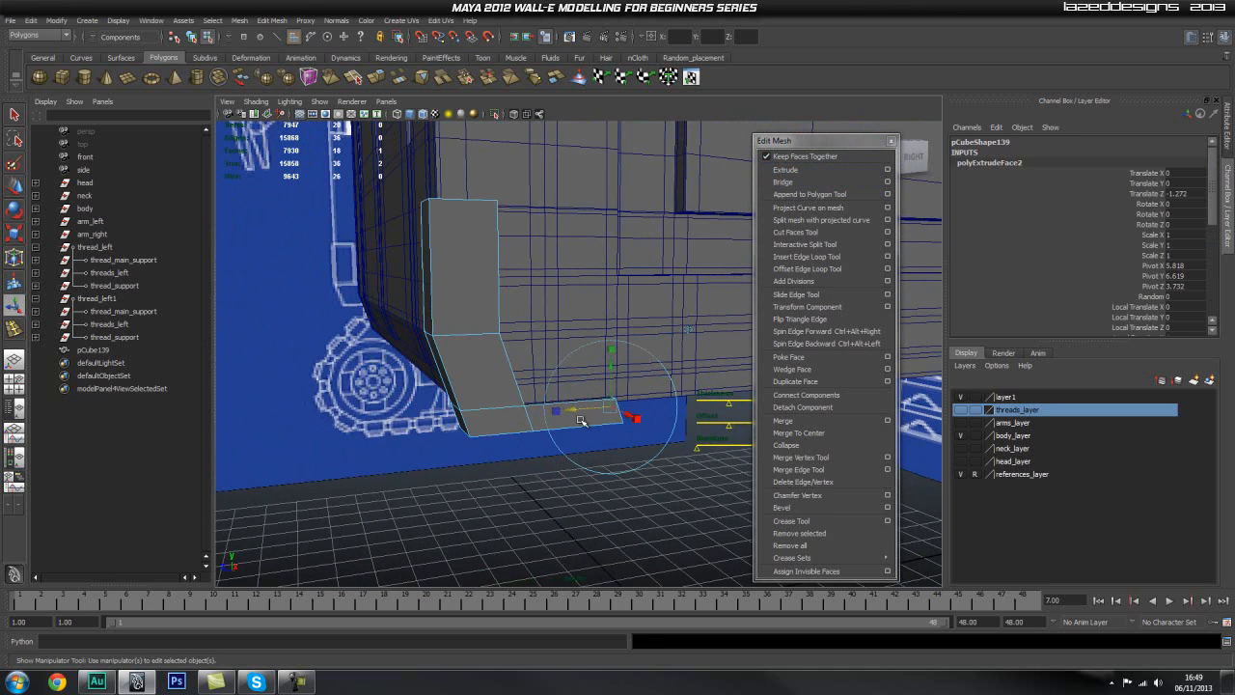
Step: Show threads_layer temporarily to examine how the corner piece sits against the threads, and hide it again
left_click(963, 411)
left_click_drag(490, 415, 628, 430, "alt")
left_click_drag(546, 359, 542, 388, "alt")
middle_click_drag(511, 386, 598, 413, "alt")
left_click_drag(590, 413, 552, 415, "alt")
right_click_drag(541, 415, 566, 417, "alt")
mouse_move(566, 417)
left_mouse_down("alt")
mouse_move(596, 414)
mouse_move(579, 415)
left_mouse_up("alt")
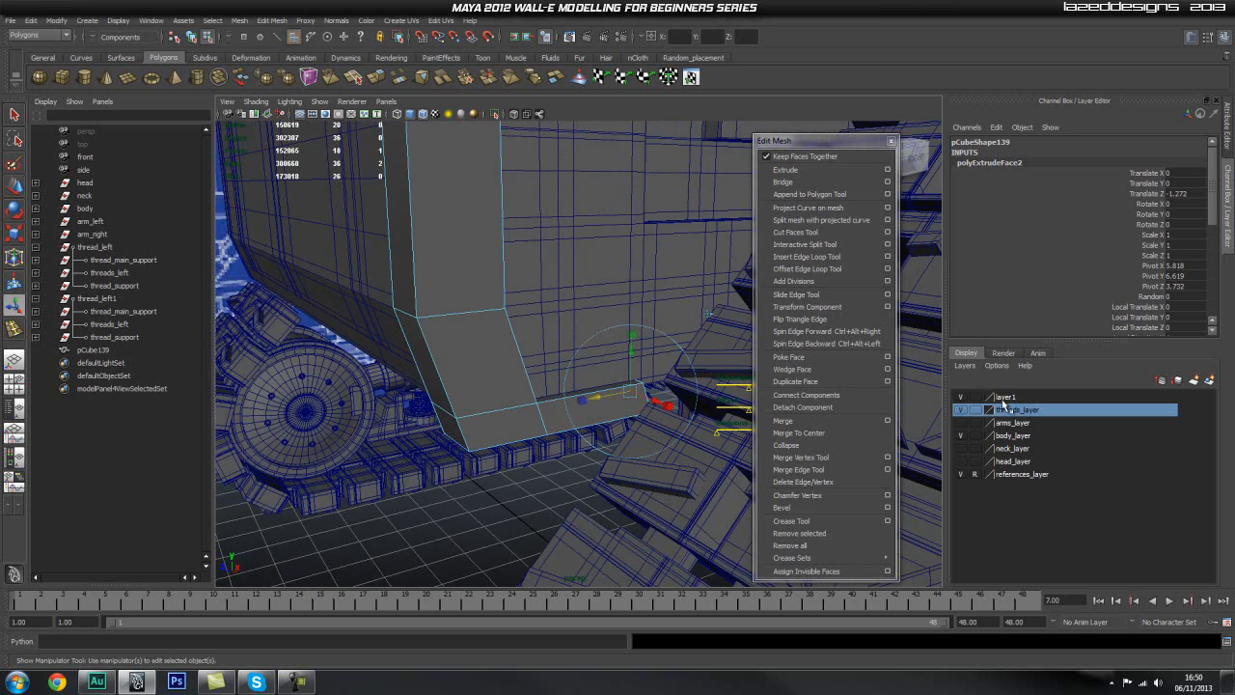
left_click(966, 412)
Step: Scale the side foot's end face along its length to flatten it
left_click_drag(691, 405, 567, 407, "alt")
key("r")
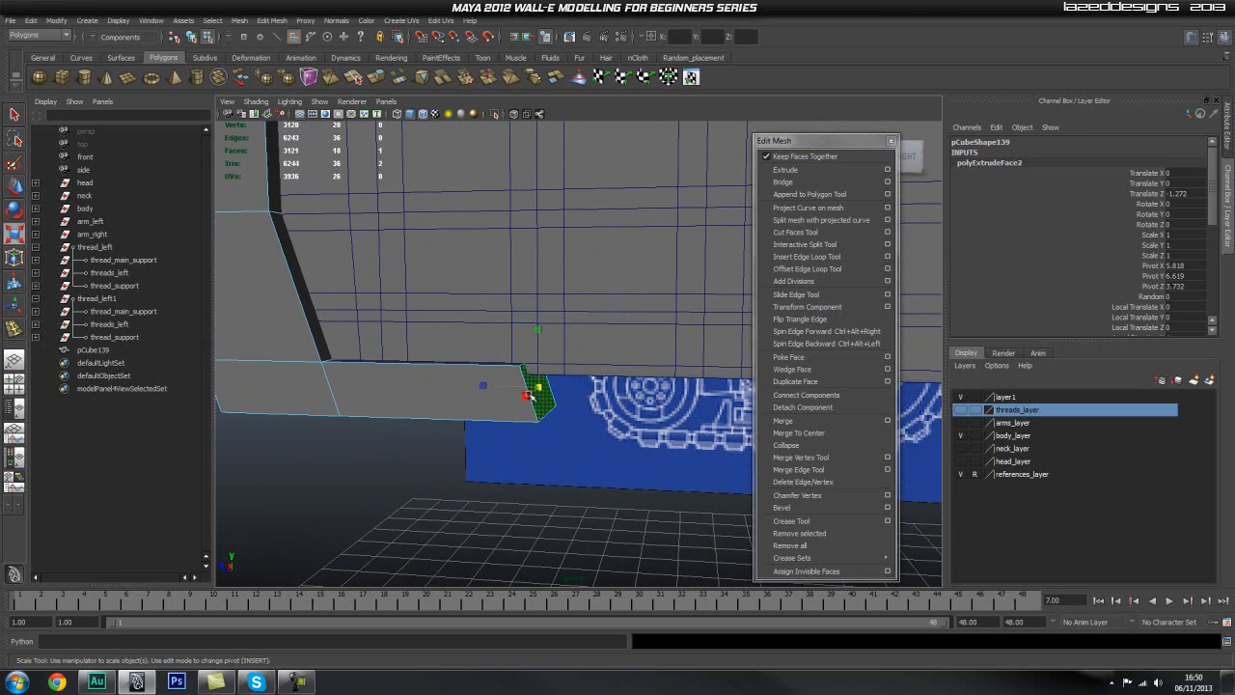
left_click_drag(484, 388, 553, 390)
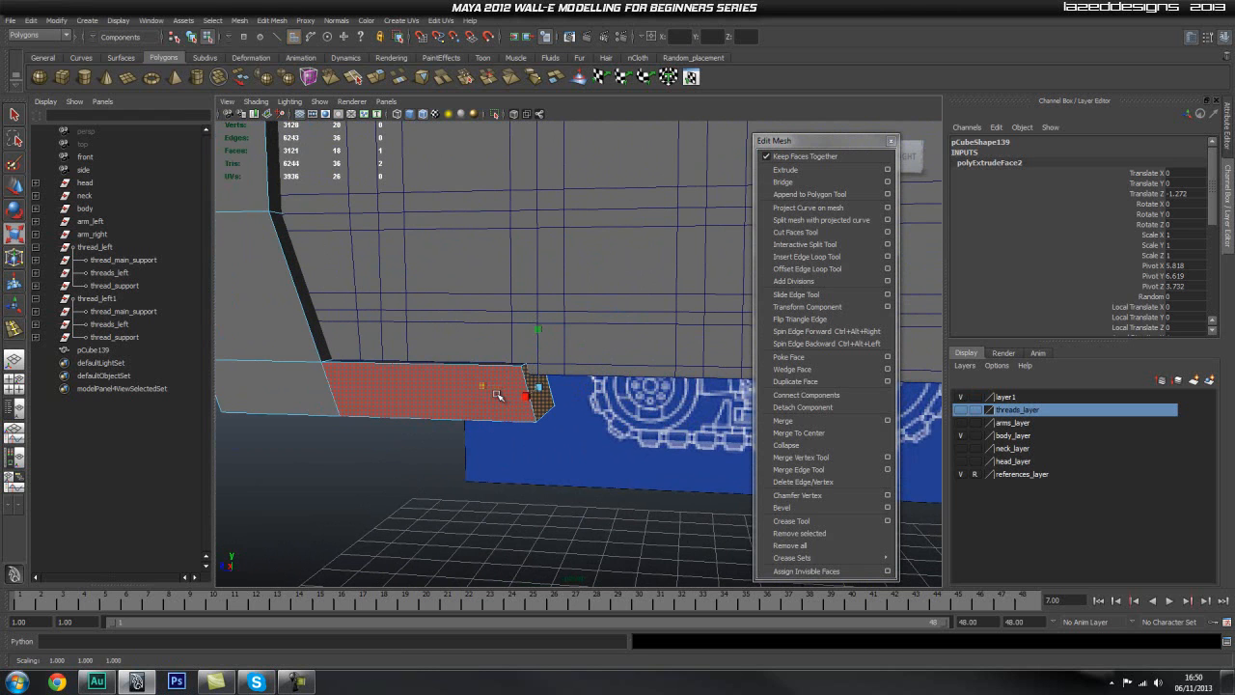
Step: Extrude the corner piece's lower inner face sideways beneath the body's front, to about X 4.01
left_click(607, 433)
left_click_drag(607, 433, 598, 385, "alt")
right_click_drag(596, 386, 597, 409)
left_click(594, 393)
left_click_drag(585, 404, 573, 378, "alt")
left_click(785, 169)
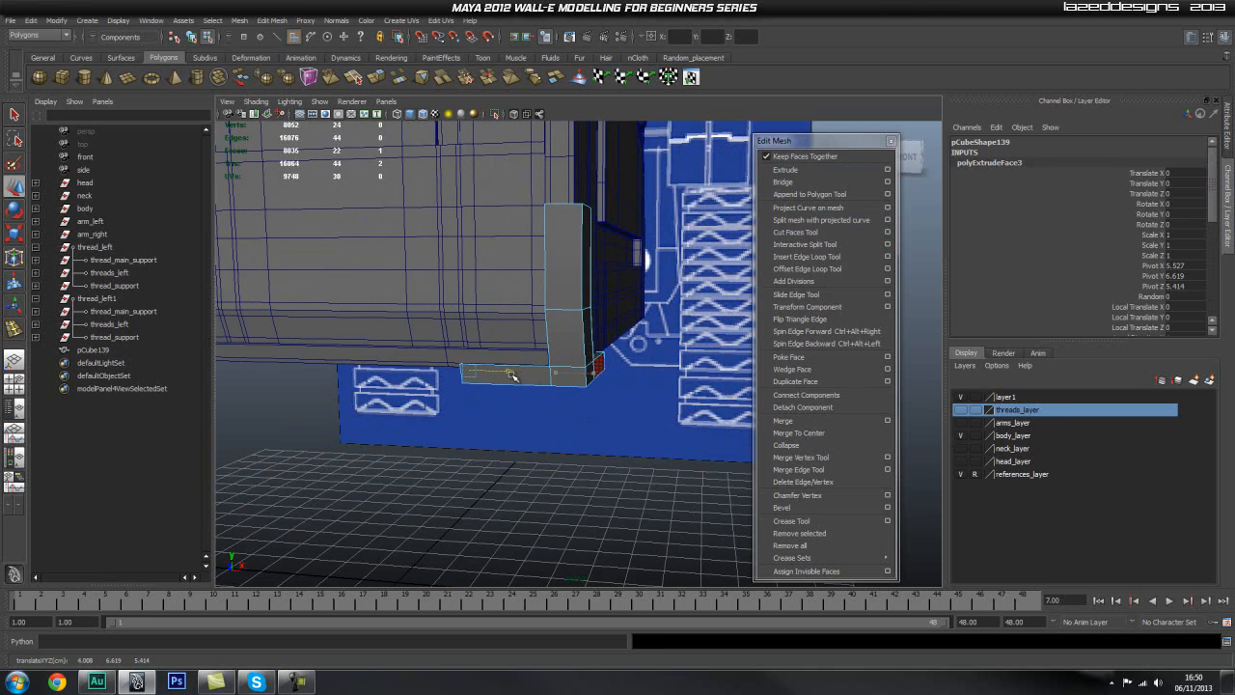
left_click_drag(637, 424, 618, 446, "alt")
left_click(640, 444)
right_click_drag(618, 446, 640, 439, "alt")
left_click_drag(640, 439, 555, 422, "alt")
Step: Select the vertices along the underside of the corner piece and raise them to about Y 6.53
left_click(573, 344)
left_click_drag(639, 386, 564, 385, "alt")
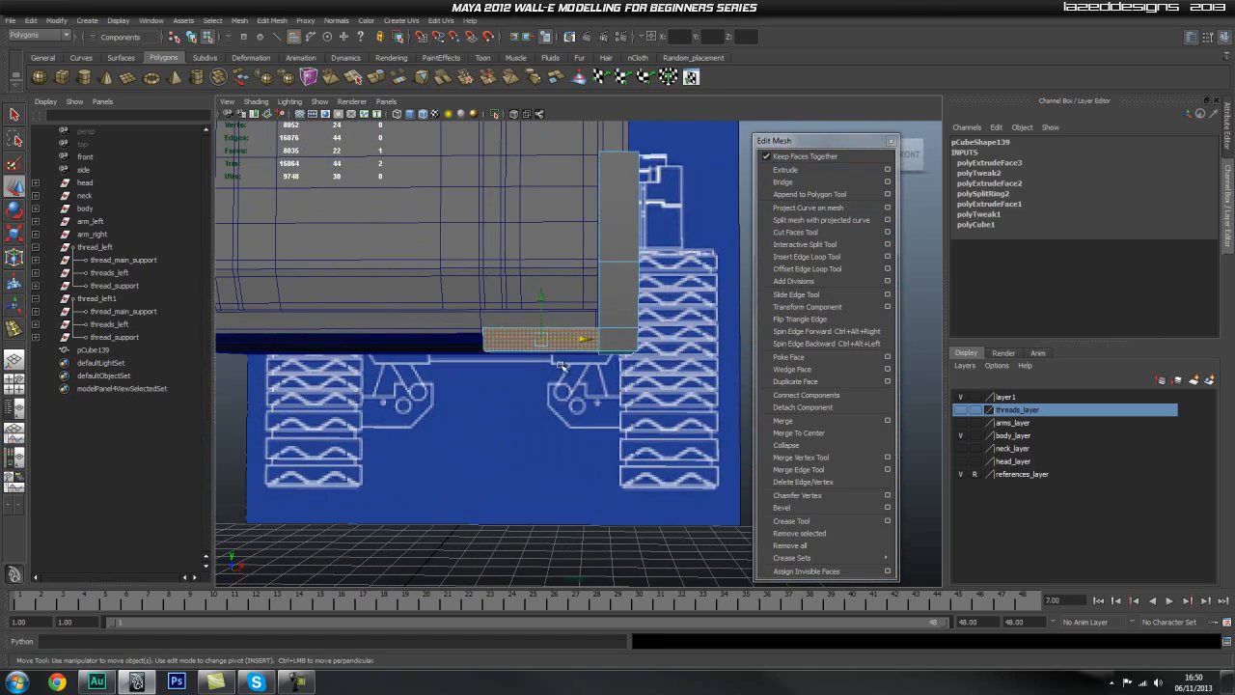
left_click_drag(468, 345, 579, 305, "alt")
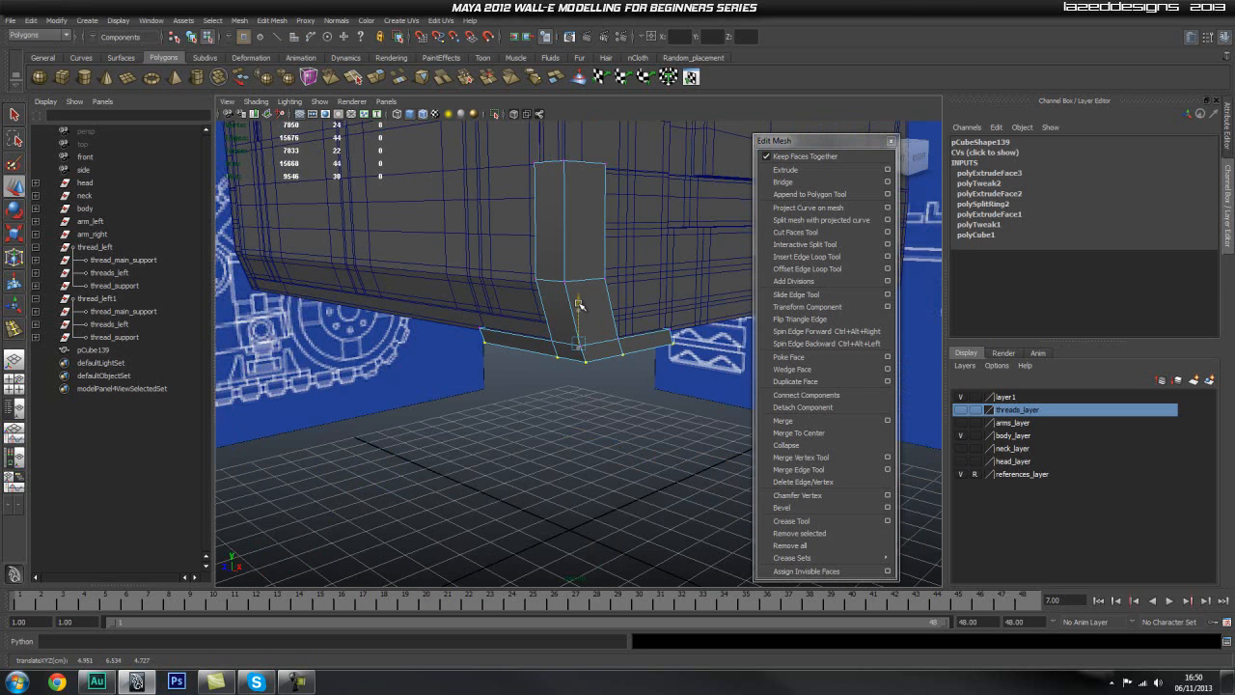
left_click(606, 441)
left_click_drag(493, 422, 600, 396, "alt")
right_click_drag(601, 396, 758, 408, "alt")
left_click_drag(759, 408, 467, 402, "alt")
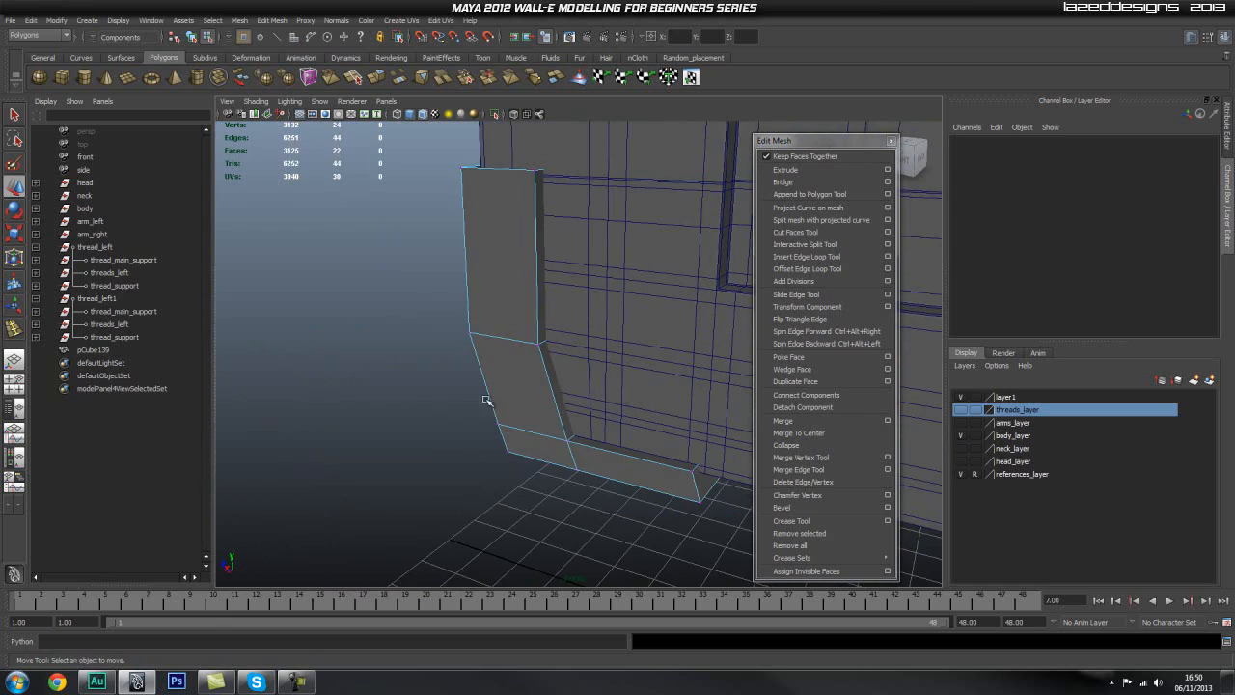
Step: Return to object mode and isolate the corner piece pCube139 in the perspective view
left_click_drag(559, 396, 466, 397, "alt")
key("q")
key("F8")
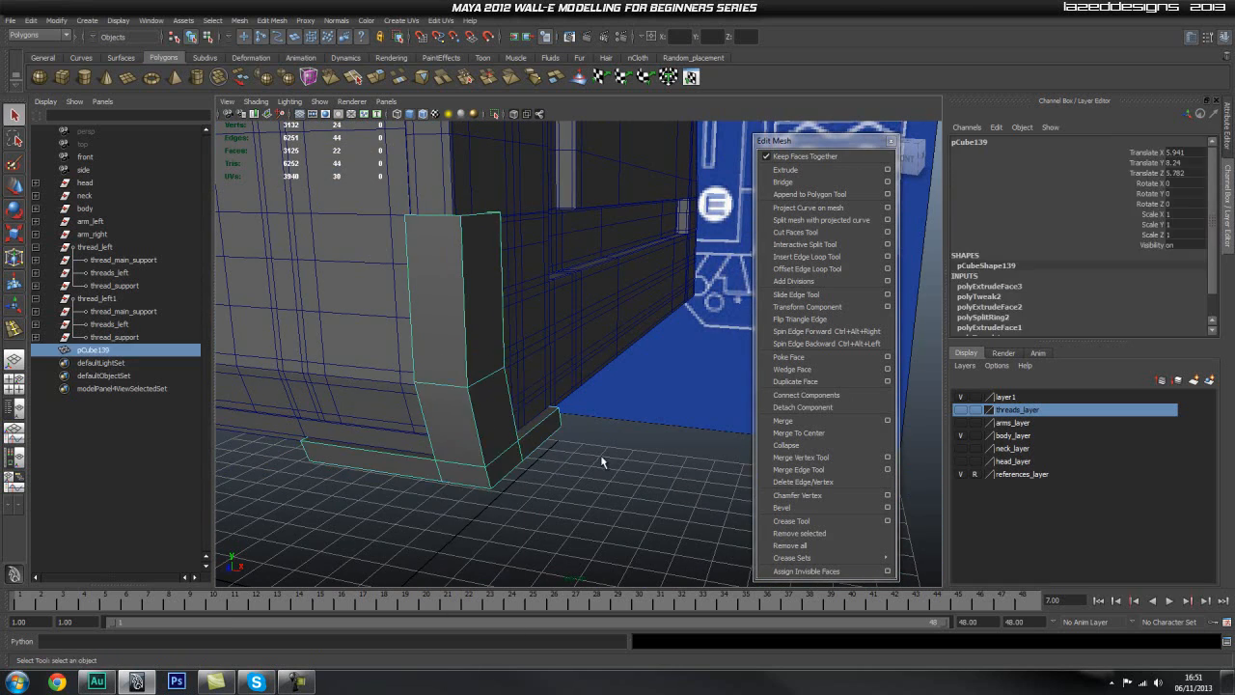
left_click(495, 115)
left_click_drag(468, 195, 421, 351, "alt")
middle_click_drag(501, 424, 496, 293, "alt")
left_click_drag(496, 293, 528, 415, "alt")
Step: Insert edge loops close to the upper and lower edges of the corner piece's two feet
left_click(807, 256)
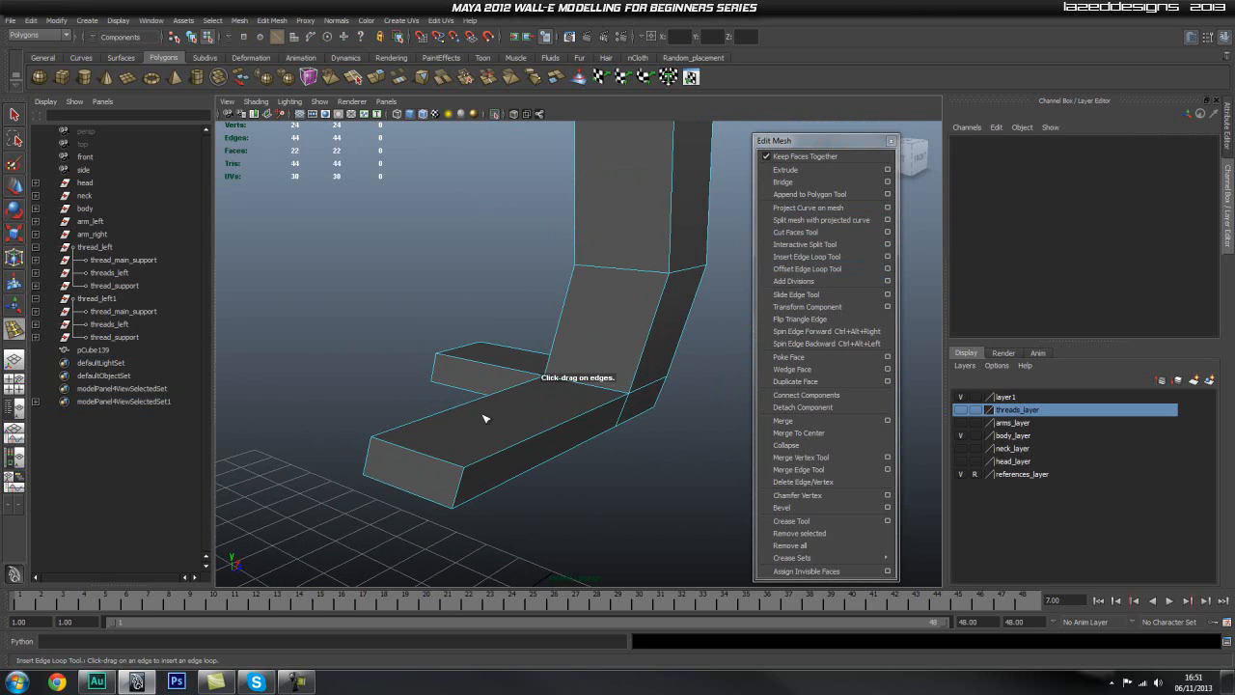
left_click(461, 471)
left_click_drag(462, 472, 465, 471)
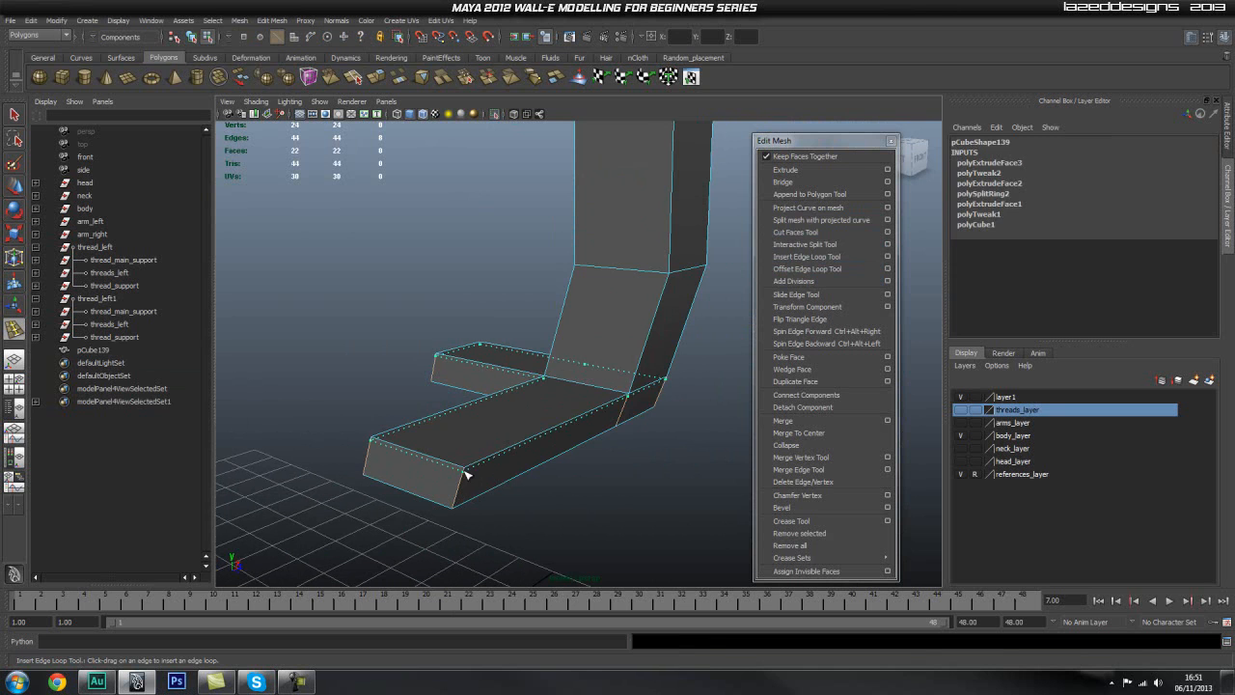
left_click(461, 488)
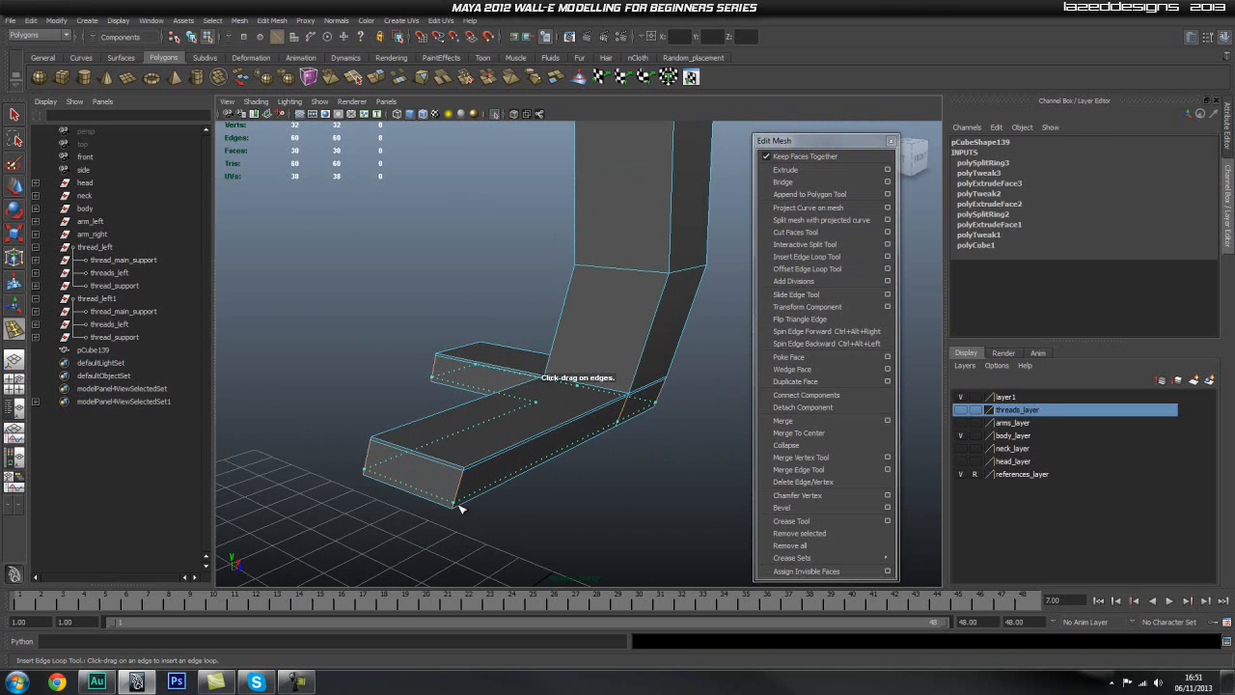
Step: Insert edge loops close to the front foot's free end and along the corner piece's long side edges
left_click(469, 470)
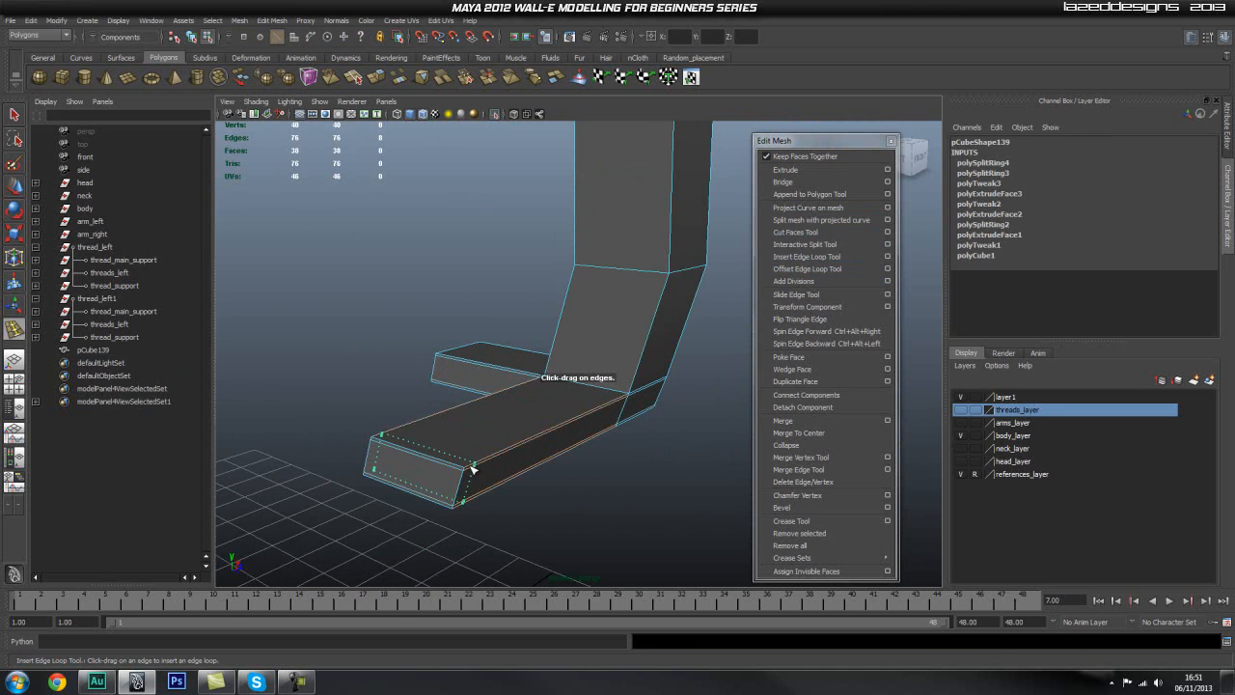
left_click(469, 473)
left_click_drag(469, 473, 449, 468, "alt")
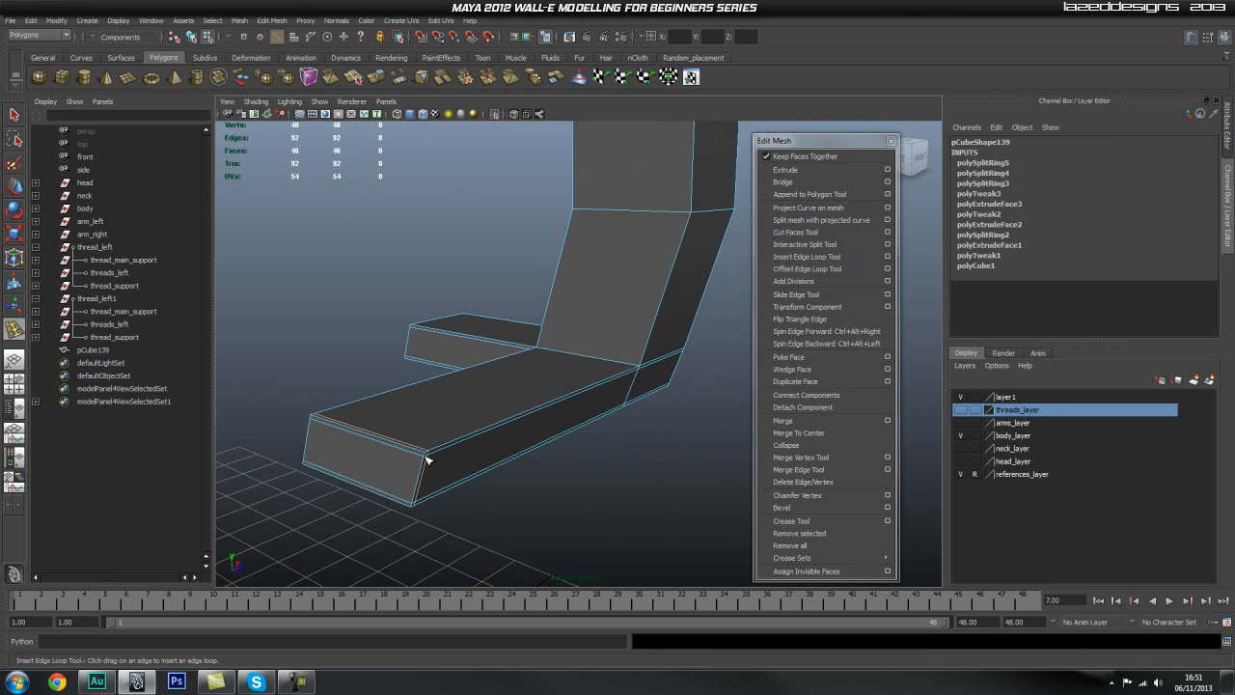
left_click(421, 452)
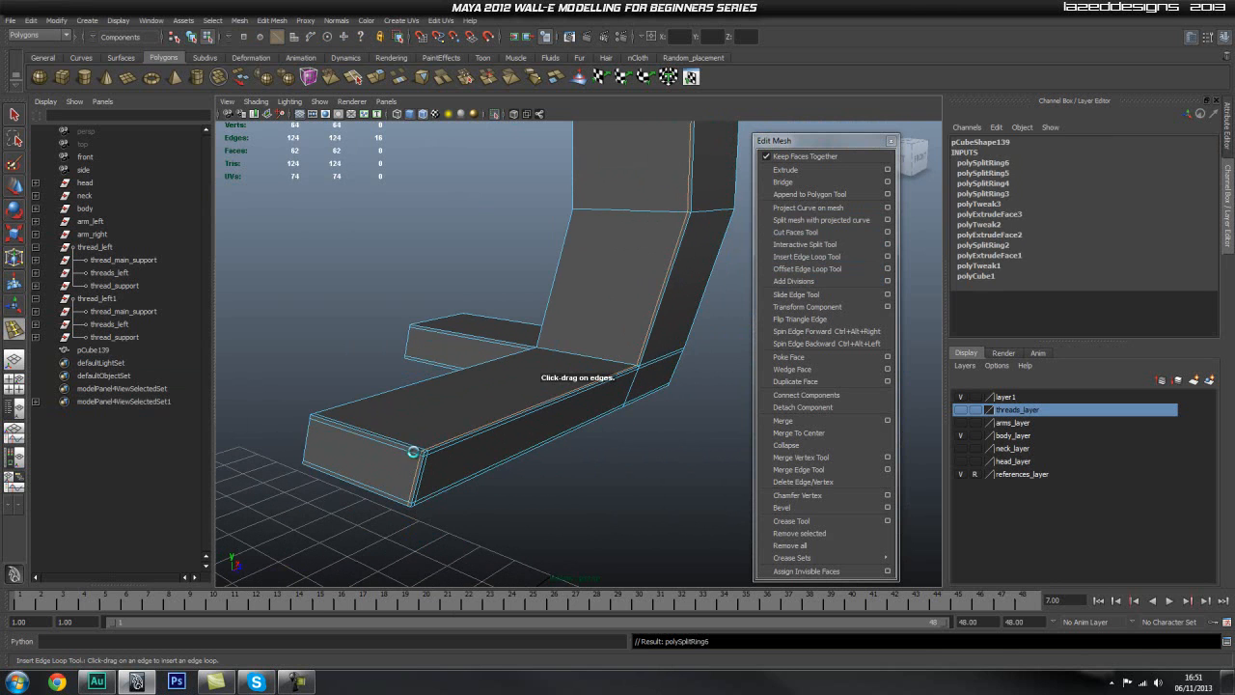
left_click(314, 421)
Step: Insert supporting edge loops close to the joint between the front foot and the upright
left_click_drag(482, 424, 460, 413, "alt")
middle_click_drag(460, 413, 461, 421, "alt")
left_click_drag(462, 420, 435, 438, "alt")
right_click_drag(435, 438, 463, 452, "alt")
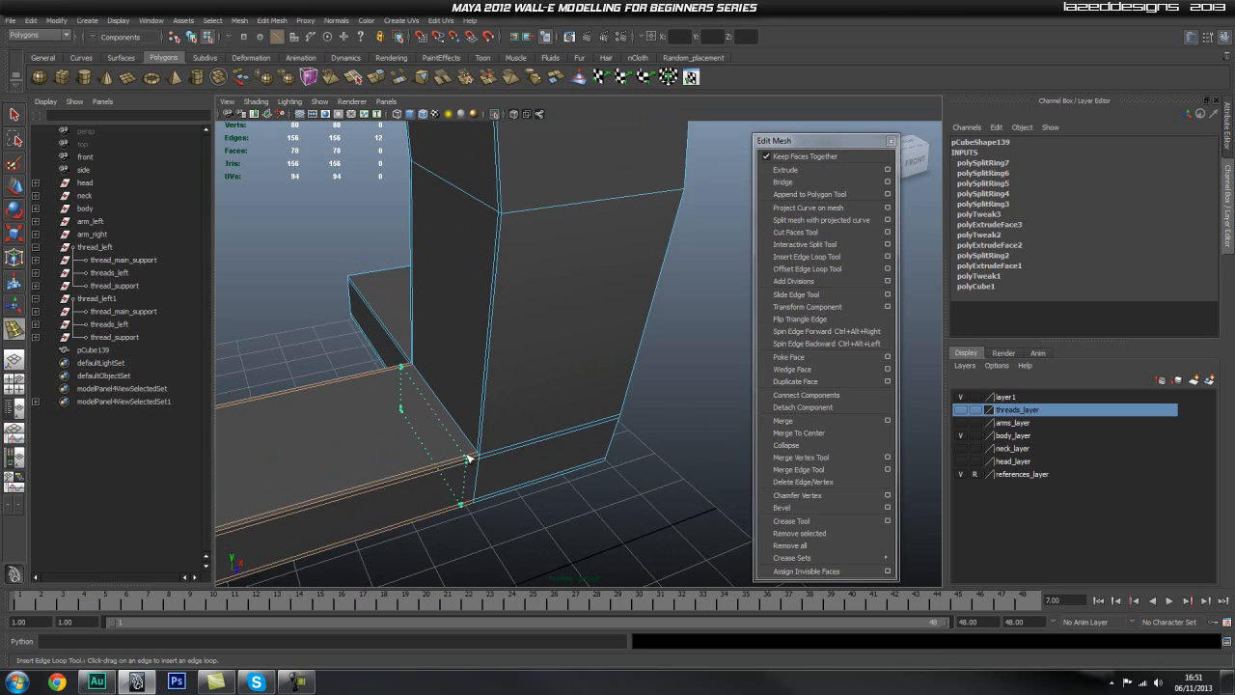
left_click_drag(475, 457, 481, 445)
left_click_drag(696, 405, 644, 406, "alt")
left_click_drag(495, 409, 498, 409)
left_click_drag(499, 409, 351, 406, "alt")
Step: Undo the edge loop at the middle of the front foot and insert one closer to the foot's free end
left_click_drag(271, 415, 374, 484)
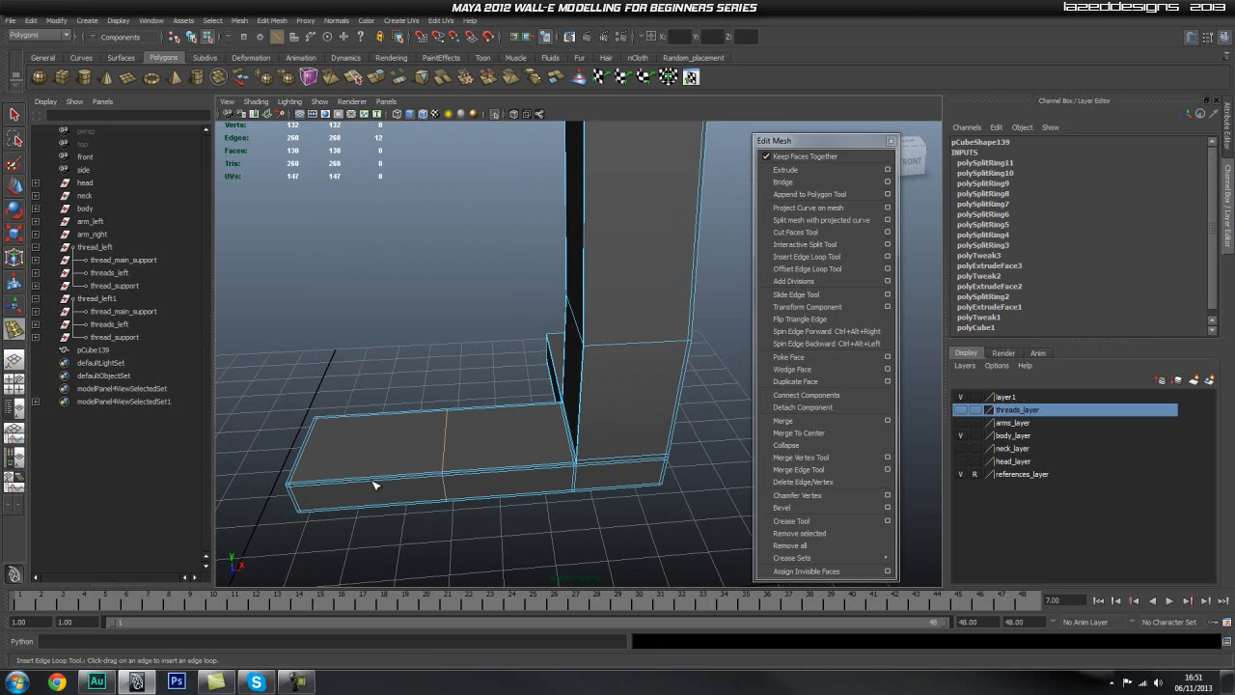
key("ctrl+z")
left_click(379, 479)
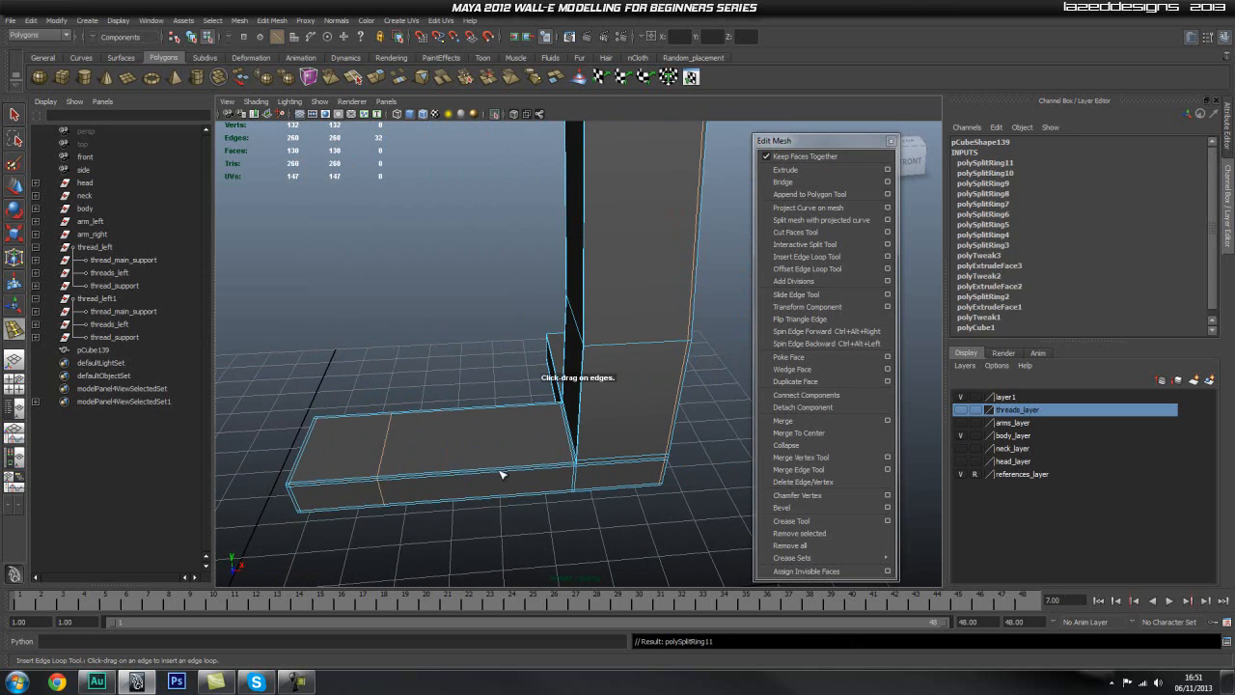
Step: Insert an edge loop across the middle of the front foot and further supporting loops on the corner piece
left_click(493, 473)
left_click_drag(640, 419, 569, 405, "alt")
left_click(521, 406)
left_click_drag(473, 396, 548, 403, "alt")
left_click_drag(650, 401, 599, 460, "alt")
left_click_drag(479, 427, 431, 317)
Step: Insert two edge loops across the upright, one across its angled lower section and one across the side foot
left_click(432, 264)
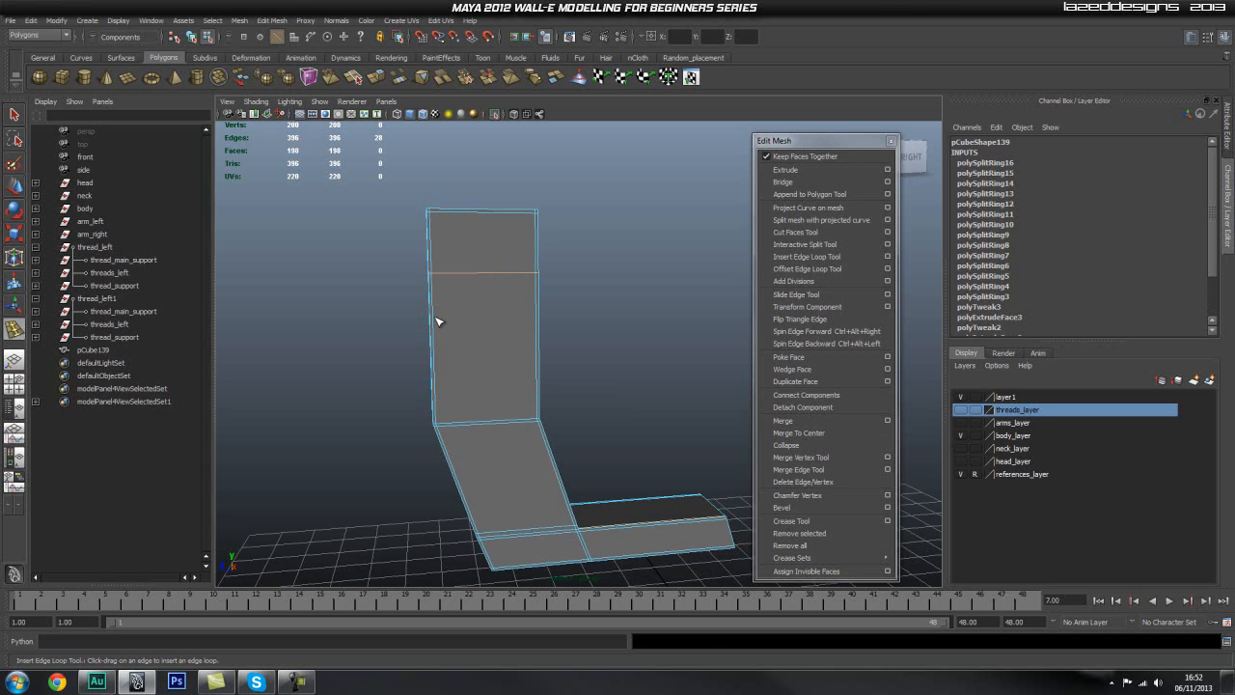
left_click(433, 340)
mouse_move(560, 350)
left_mouse_down("alt")
mouse_move(590, 356)
mouse_move(645, 316)
mouse_move(568, 354)
left_mouse_up("alt")
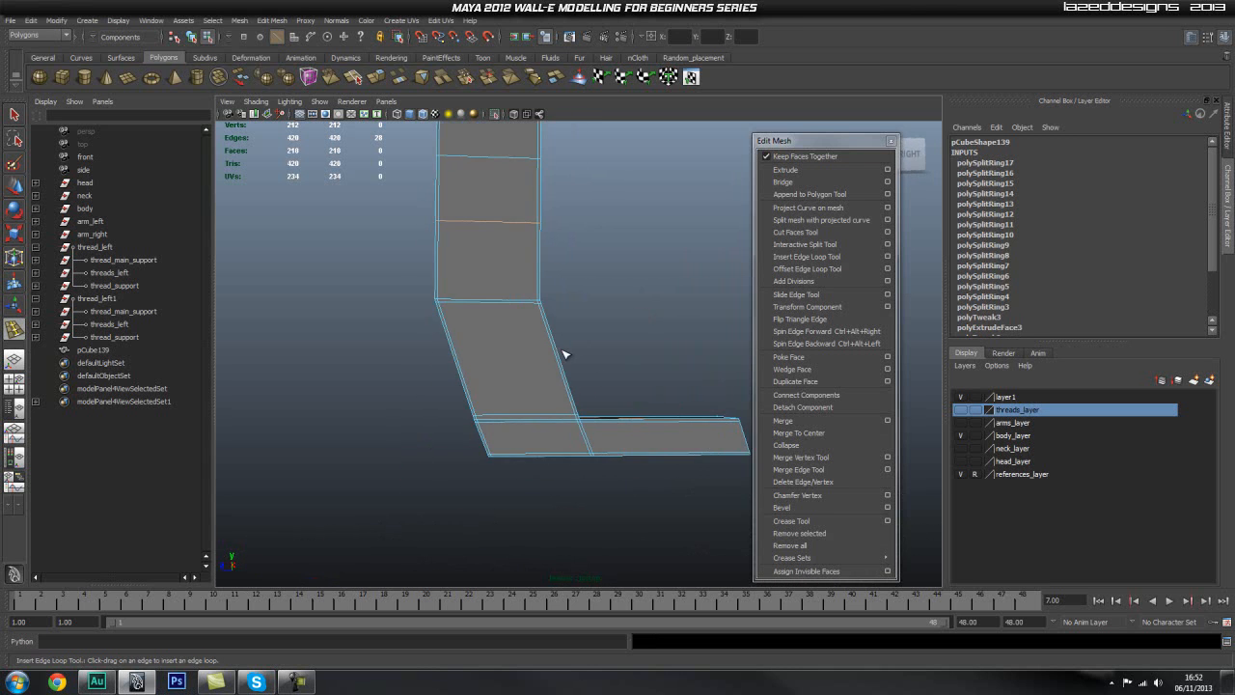
left_click(558, 359)
right_click_drag(496, 418, 551, 396, "alt")
left_click(602, 424)
Step: Insert an edge loop across the side foot close to its joint with the upright, and return to object mode
left_click_drag(602, 425, 503, 404, "alt")
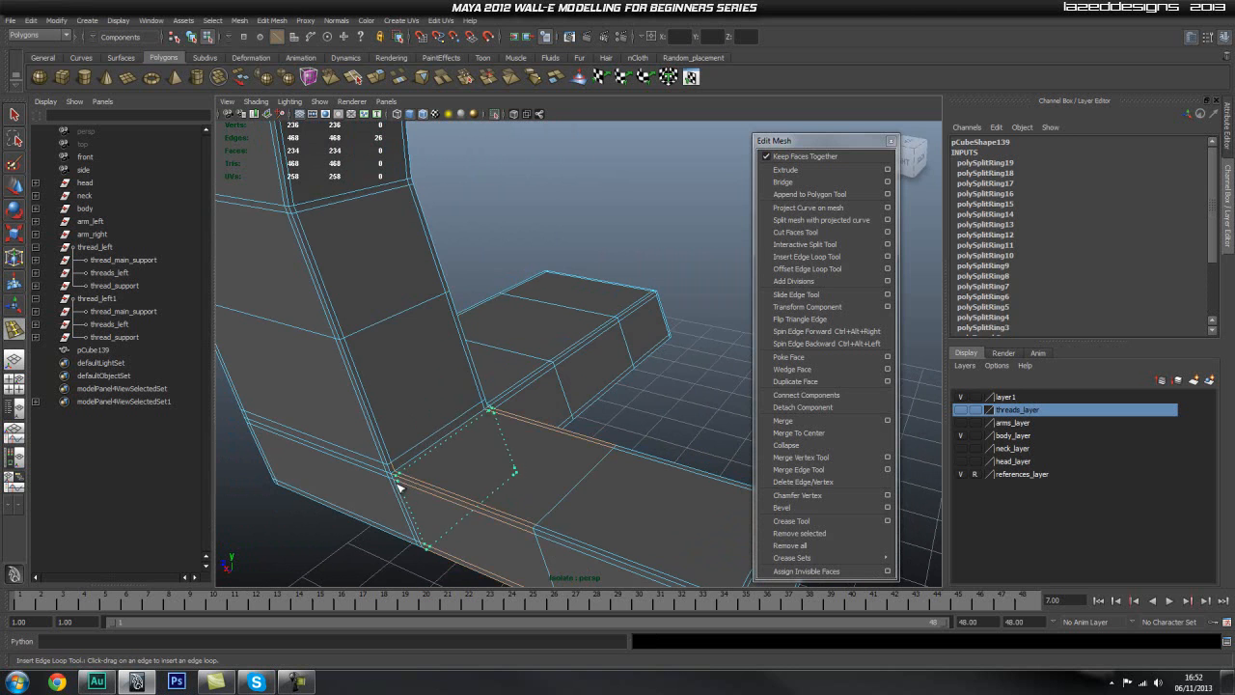
scroll(467, 479, "down", 2)
left_click_drag(401, 488, 521, 470)
middle_click_drag(522, 470, 450, 426, "alt")
left_click_drag(423, 495, 519, 400, "alt")
scroll(519, 401, "down", 4)
key("q")
right_click_drag(511, 358, 562, 340)
left_click(528, 306)
left_click(654, 295)
left_click_drag(654, 295, 477, 141, "alt")
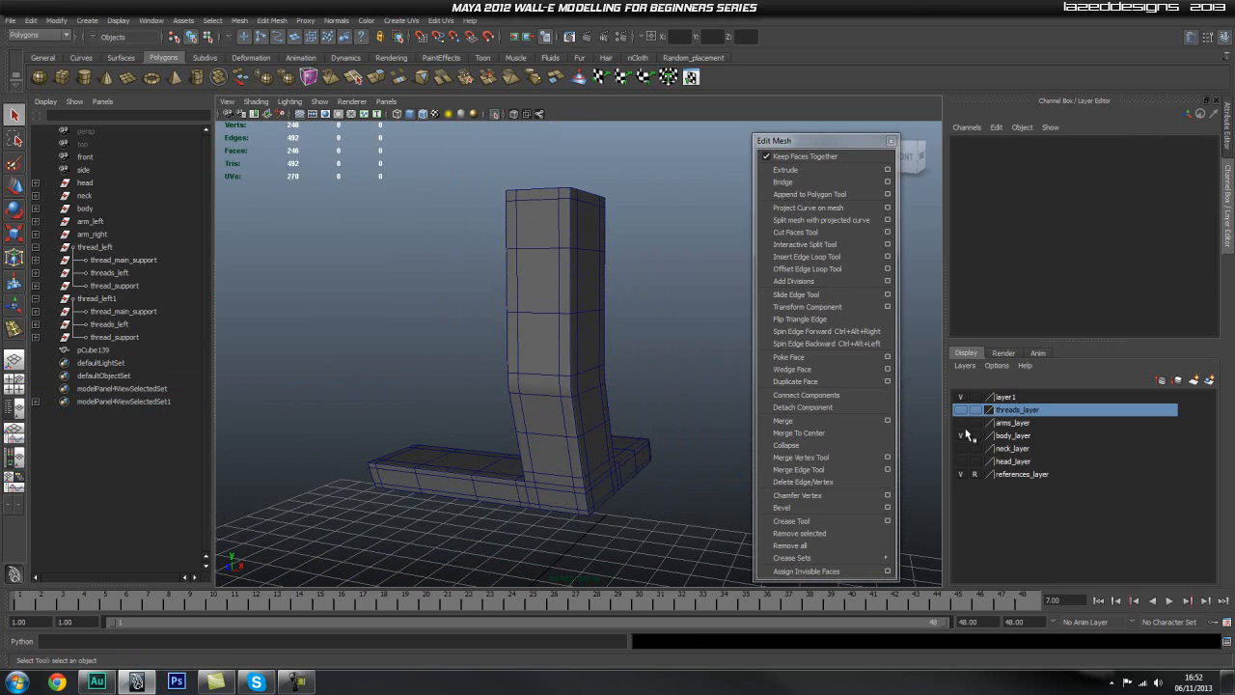
Step: End the isolated view to show the whole body and turn off the wireframe overlay on shaded surfaces
left_click(496, 115)
left_click_drag(726, 457, 511, 97, "alt")
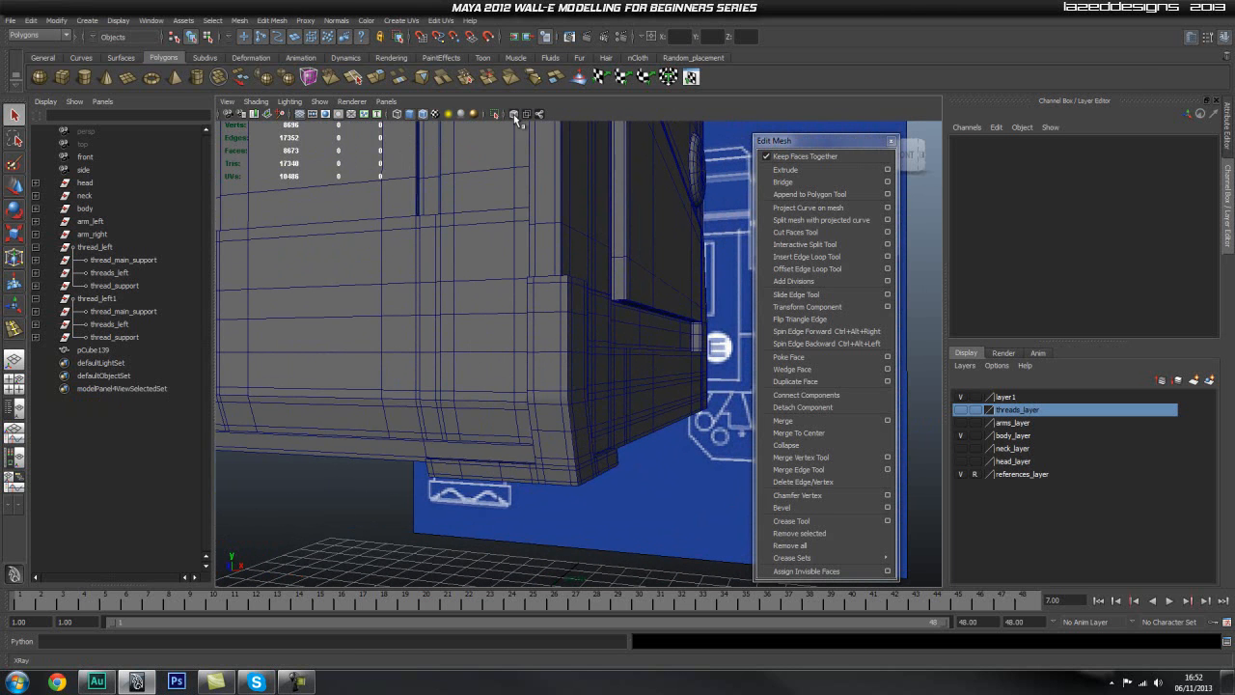
left_click_drag(434, 118, 523, 410, "alt")
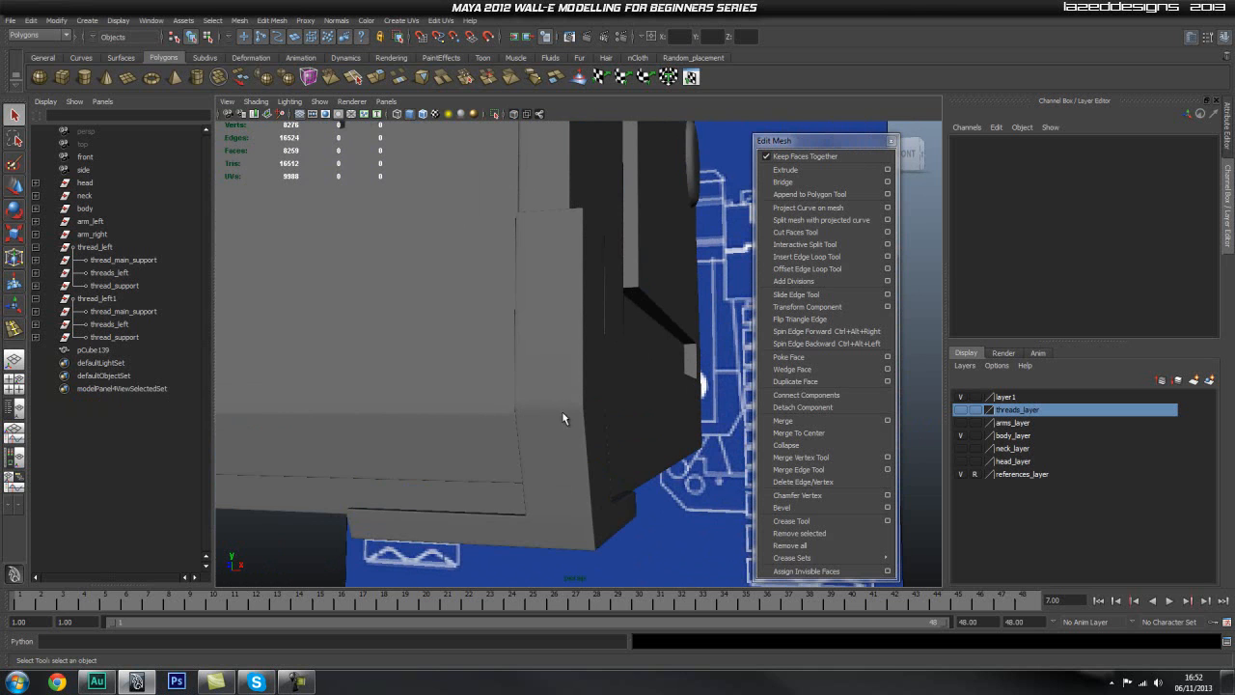
Step: Insert a supporting edge loop just below the bend in the corner piece's upright and display the piece smoothed
left_click(564, 412)
key("1")
right_click_drag(492, 437, 769, 350, "alt")
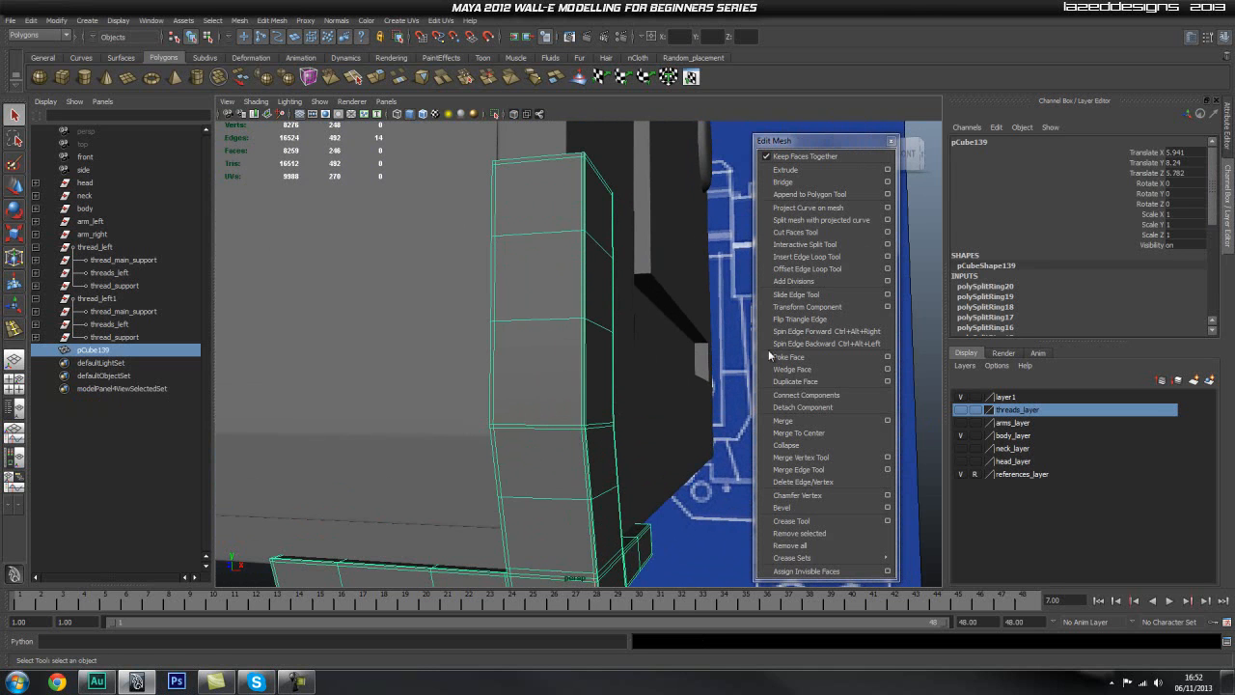
left_click(838, 257)
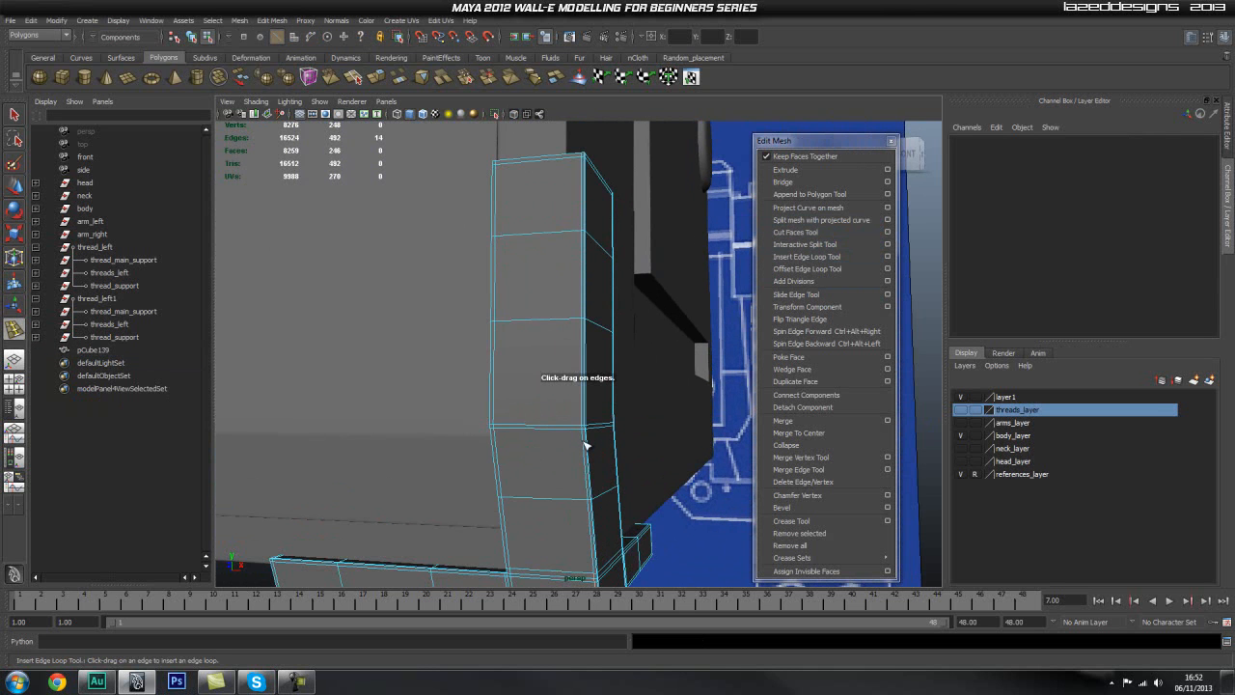
left_click_drag(585, 445, 589, 439)
right_click_drag(552, 368, 604, 338)
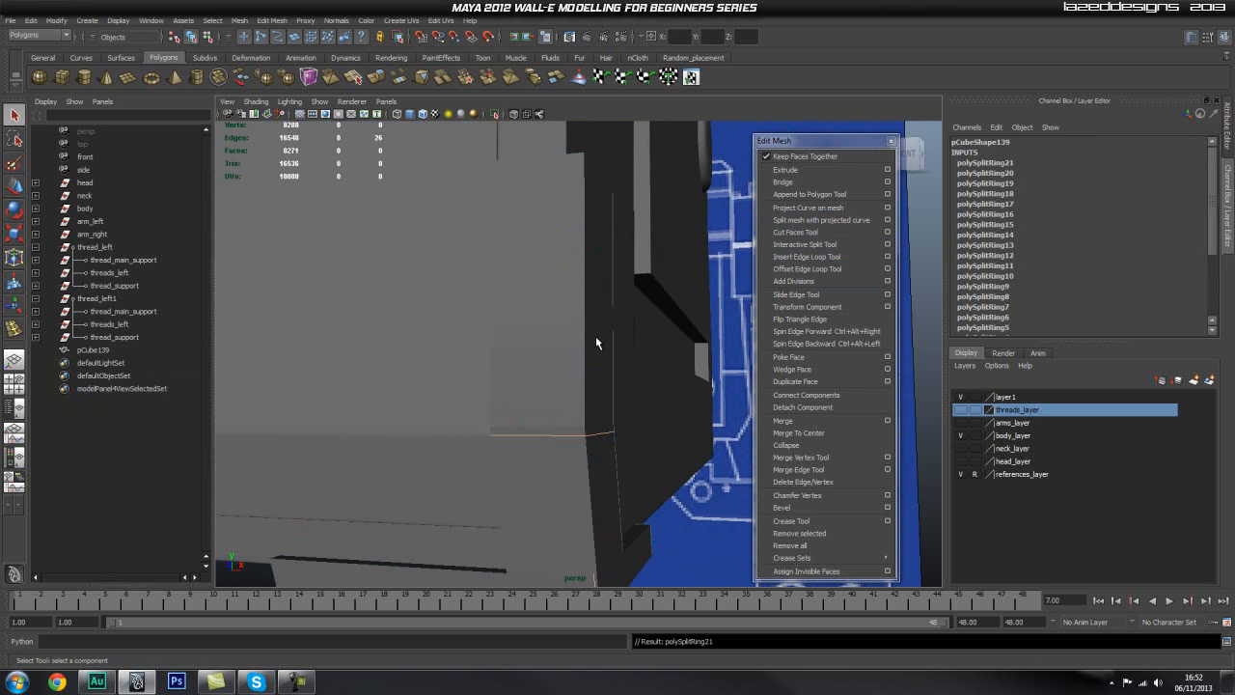
key("3")
left_click(720, 487)
left_click_drag(720, 487, 606, 502, "alt")
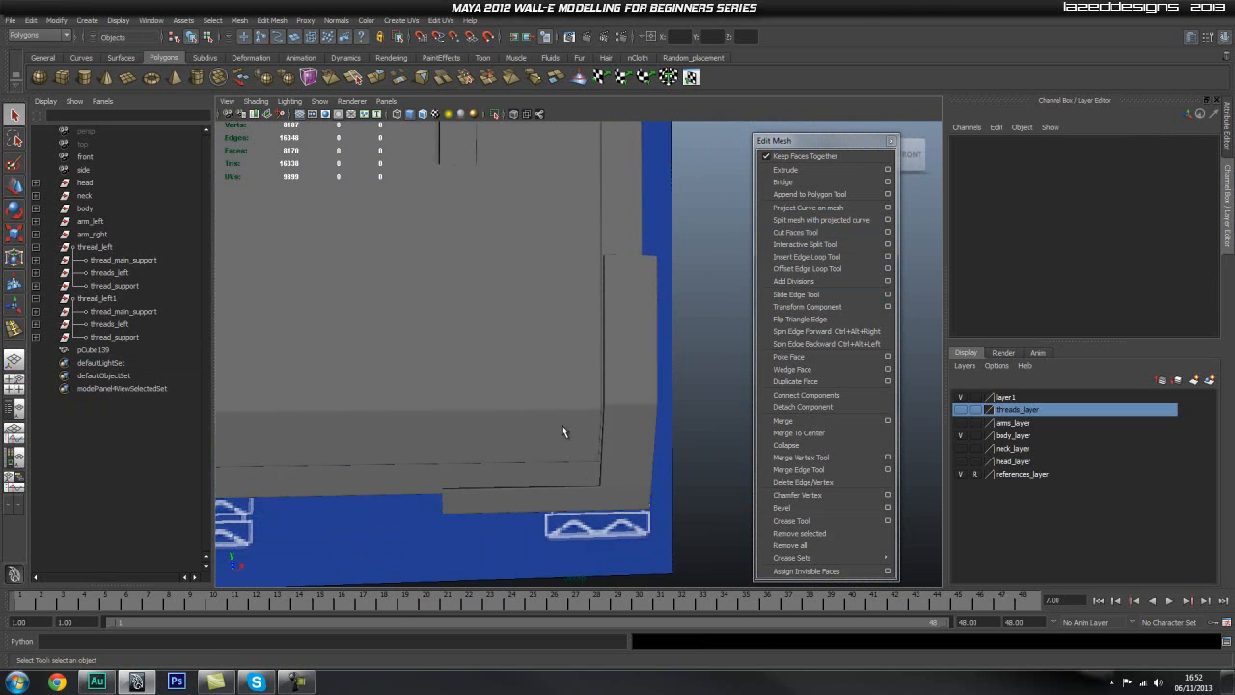
Step: Move the corner piece down to a Translate Y of 8.196
left_click(633, 419)
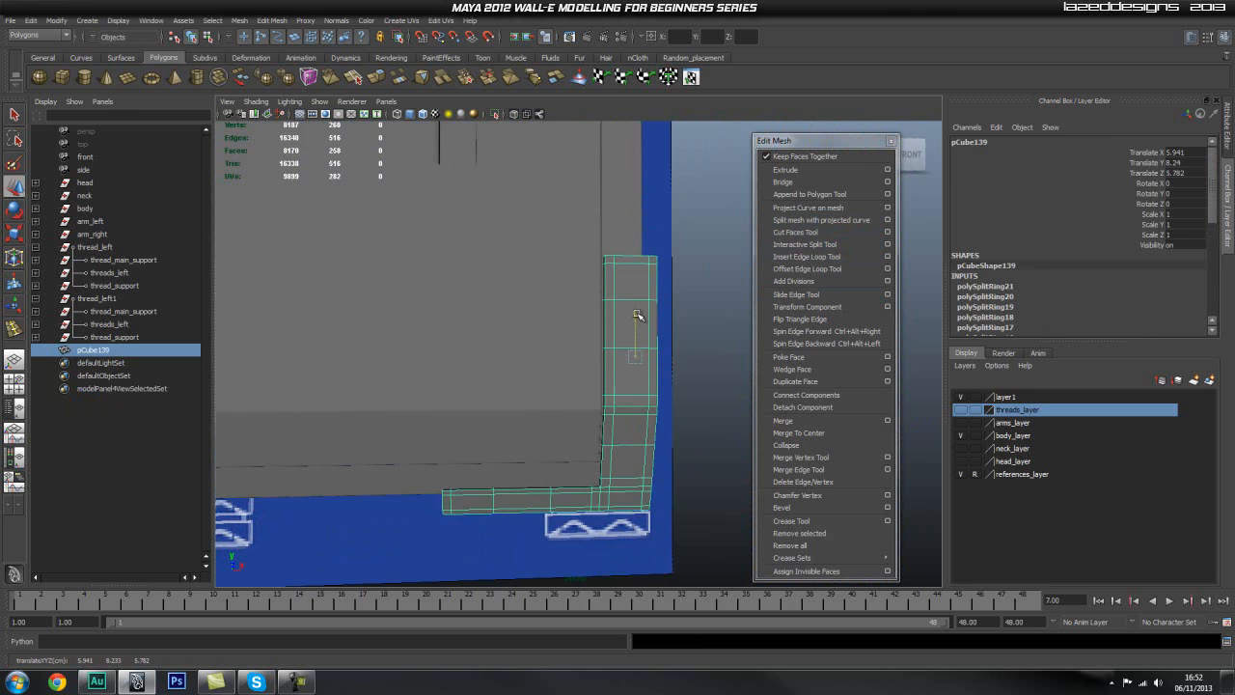
left_click(684, 480)
left_click_drag(685, 479, 612, 433, "alt")
Step: Select all vertices of the corner piece's two feet and shift them vertically to fit the body's underside
left_click(574, 434)
key("1")
right_click_drag(460, 476, 519, 474, "alt")
middle_click_drag(520, 475, 537, 418, "alt")
left_click_drag(537, 418, 524, 453, "alt")
right_click_drag(546, 446, 505, 448)
left_click_drag(531, 454, 716, 478, "alt")
left_click_drag(696, 437, 665, 457, "alt")
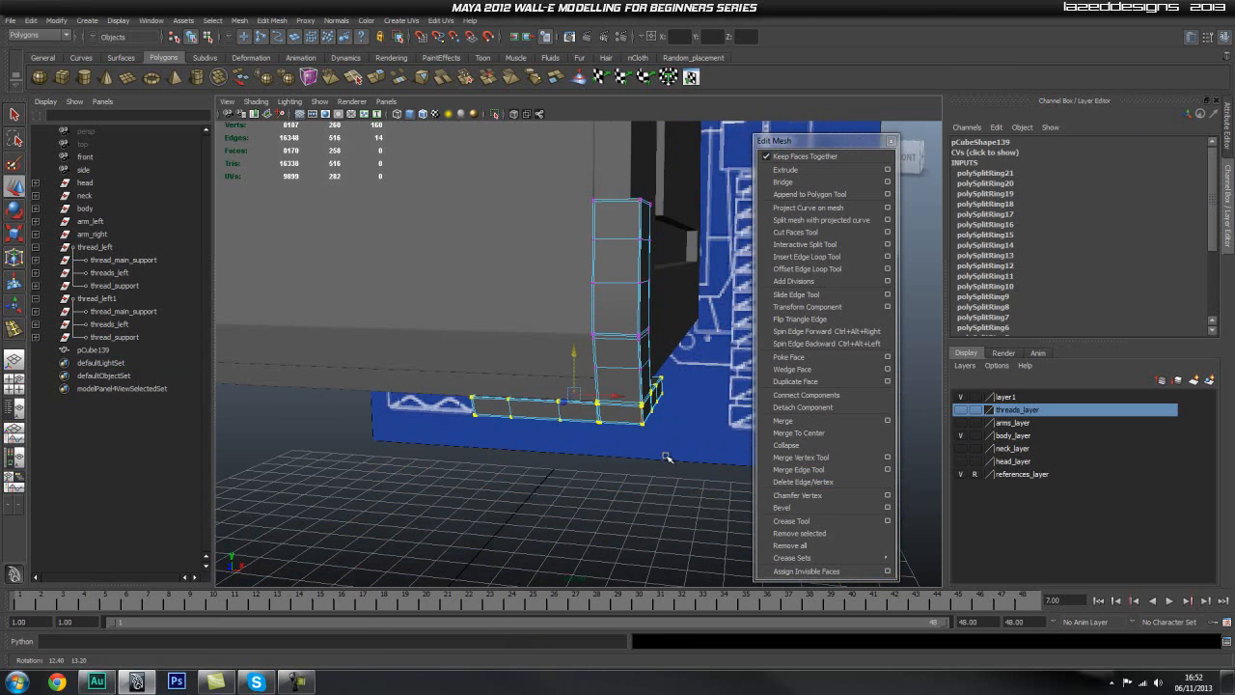
scroll(618, 425, "up", 4)
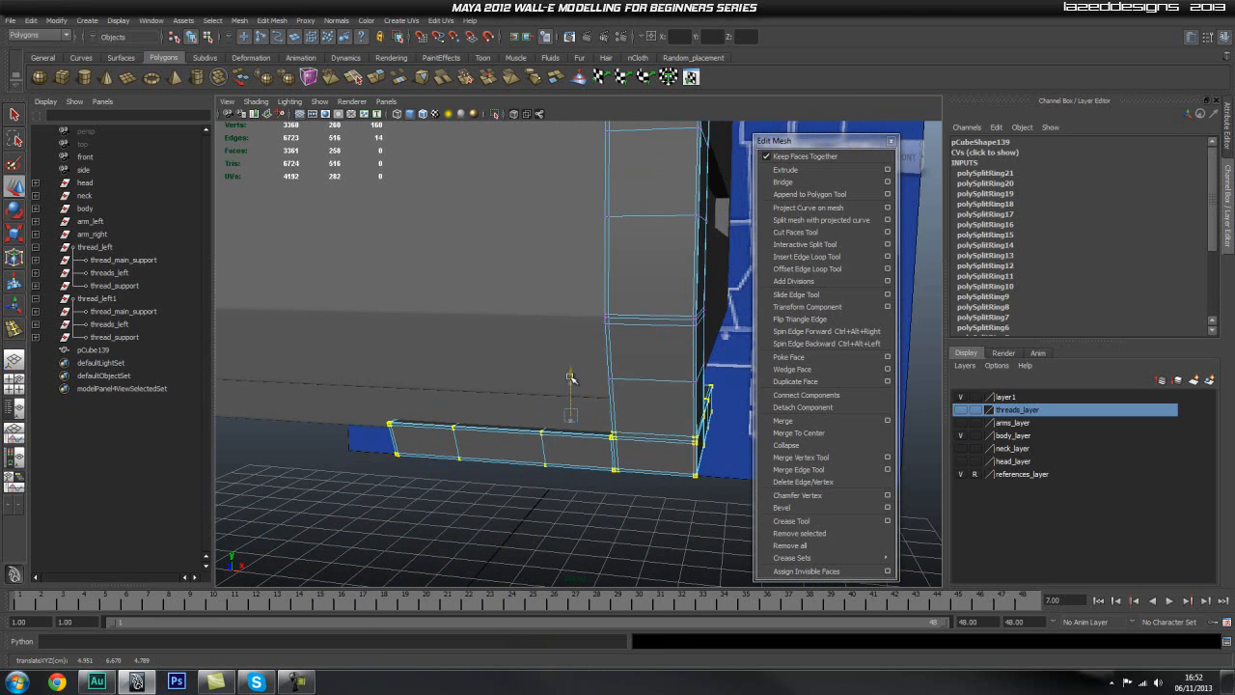
Step: Restore the selection of the feet's vertices, raise them slightly, and return to the smoothed object display
left_click(492, 544)
left_click_drag(491, 544, 540, 476, "alt")
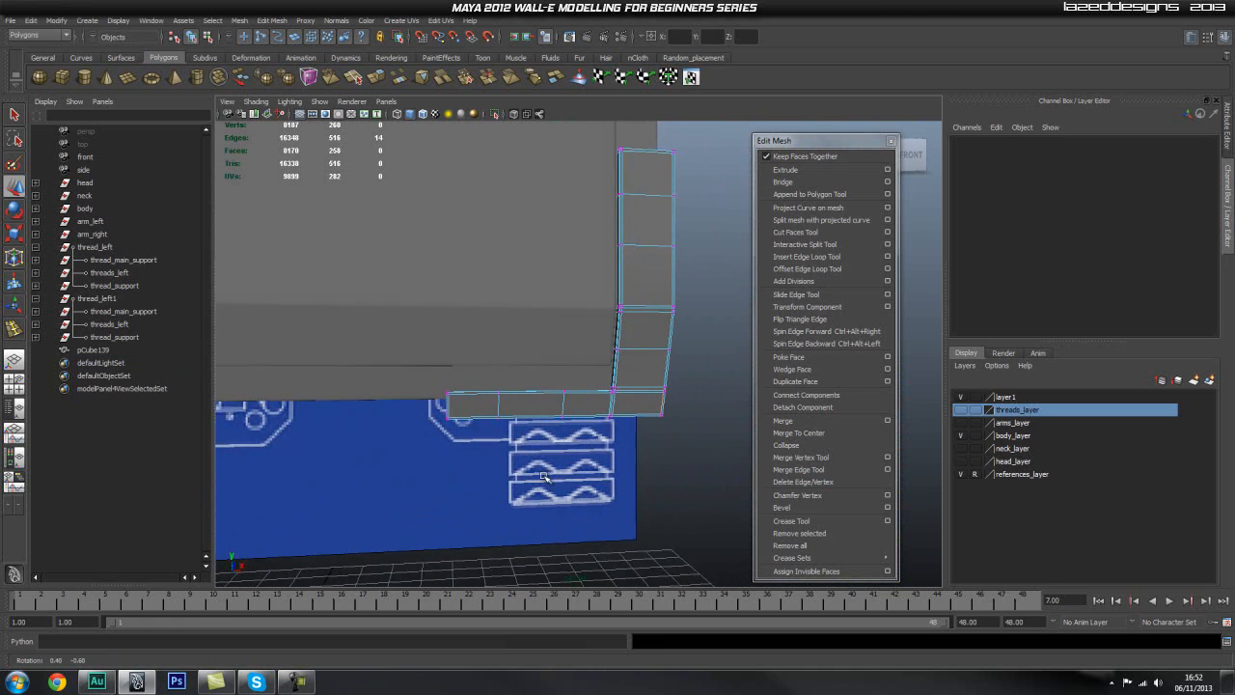
key("ctrl+z")
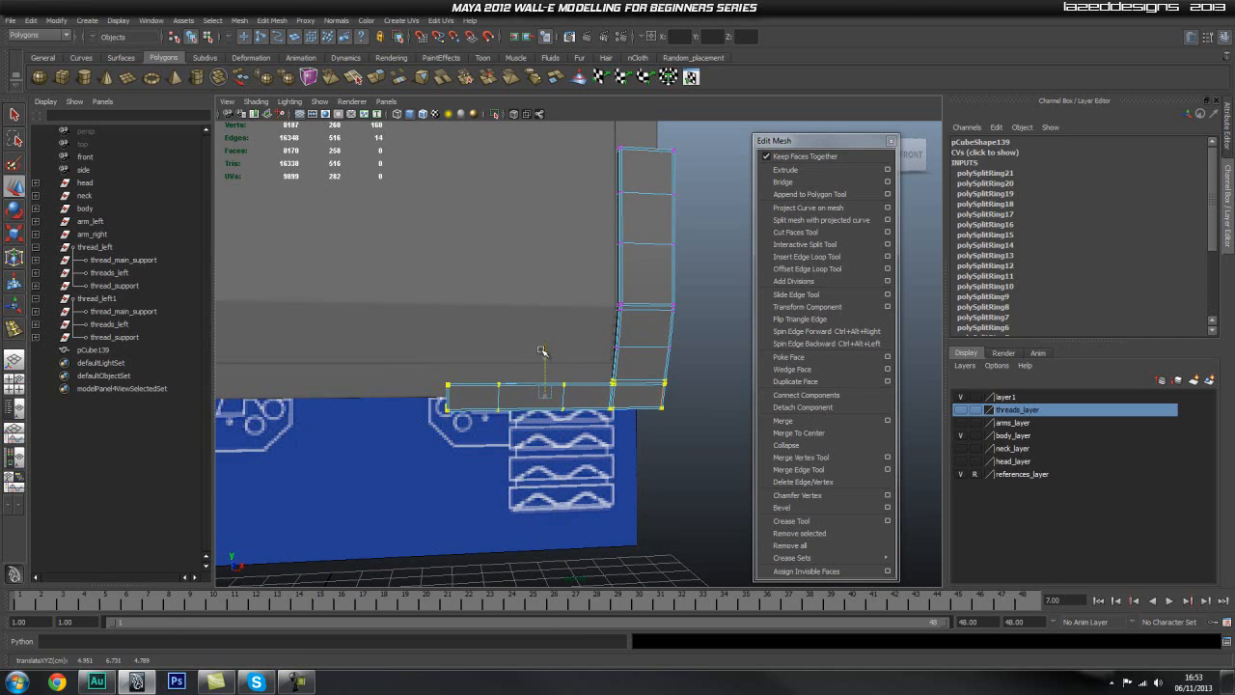
left_click(675, 524)
left_click_drag(676, 524, 598, 482, "alt")
right_click_drag(598, 482, 721, 465, "alt")
right_click_drag(675, 387, 691, 371)
left_click(692, 373)
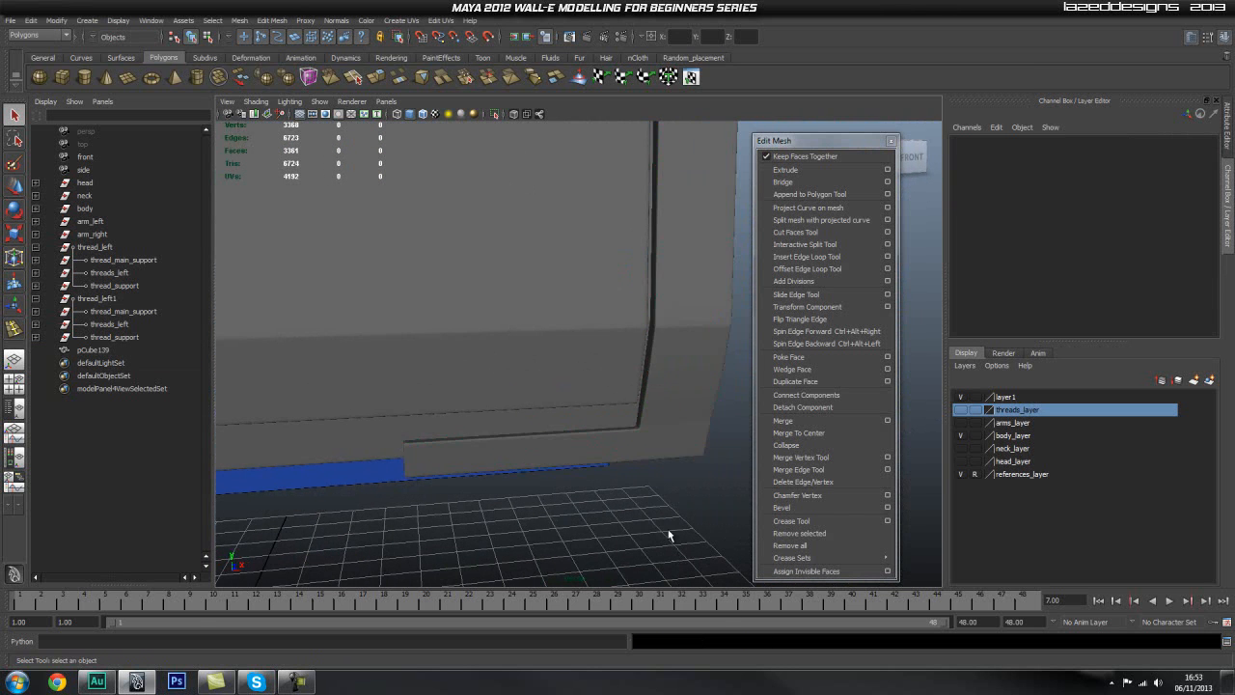
left_click(668, 530)
left_click_drag(667, 513, 631, 492, "alt")
left_click_drag(675, 452, 624, 435, "alt")
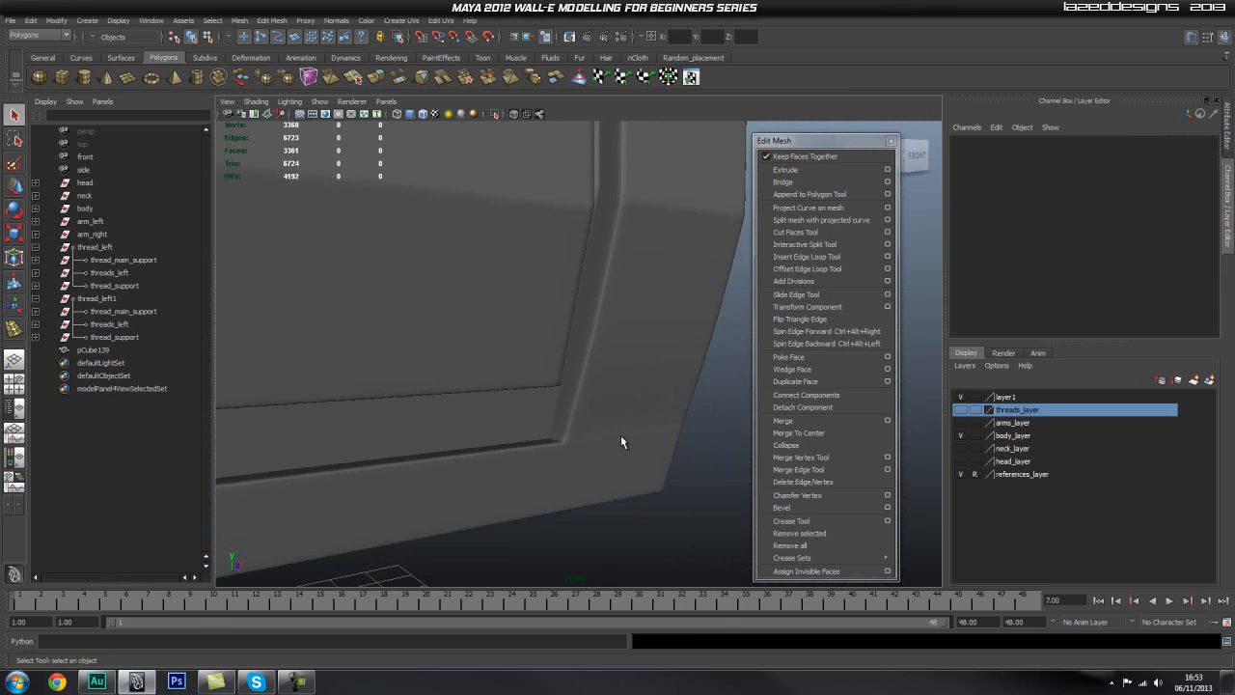
Step: Select the edge loop just above the joint between the feet and the upright and lower it slightly
left_click(621, 435)
right_click_drag(439, 484, 585, 494, "alt")
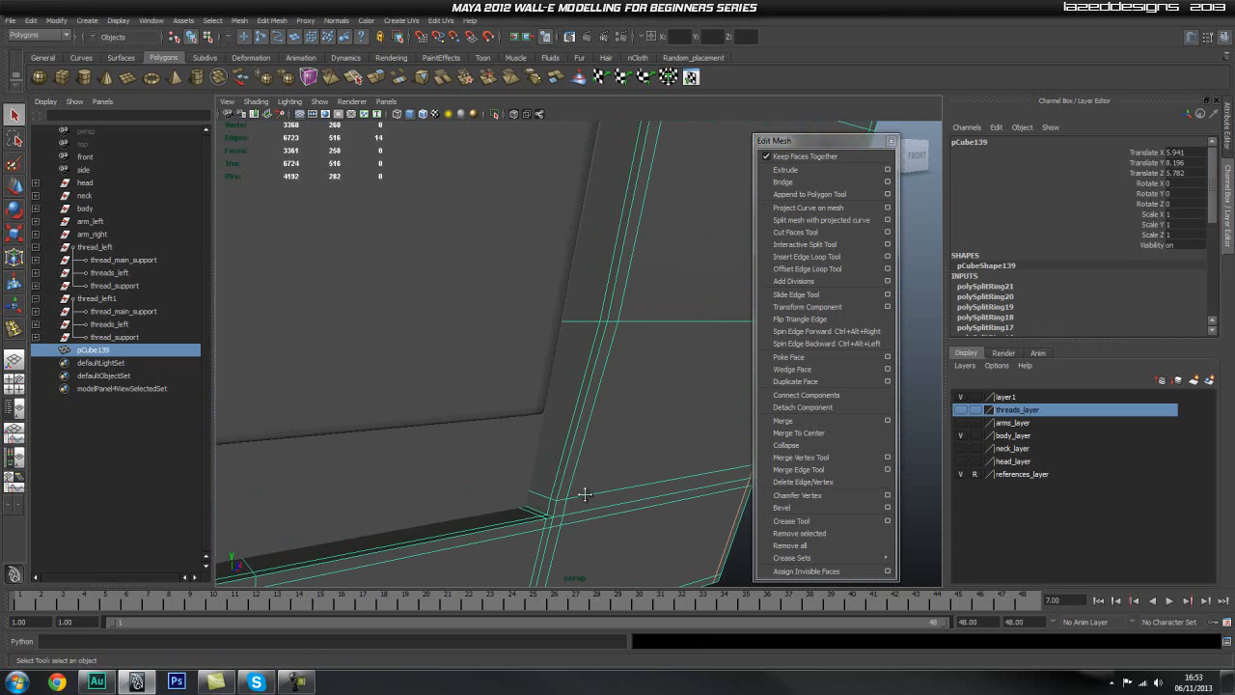
middle_click_drag(585, 499, 577, 461, "alt")
left_click_drag(558, 472, 542, 473, "alt")
middle_click_drag(542, 473, 579, 418, "alt")
right_click_drag(529, 446, 535, 401)
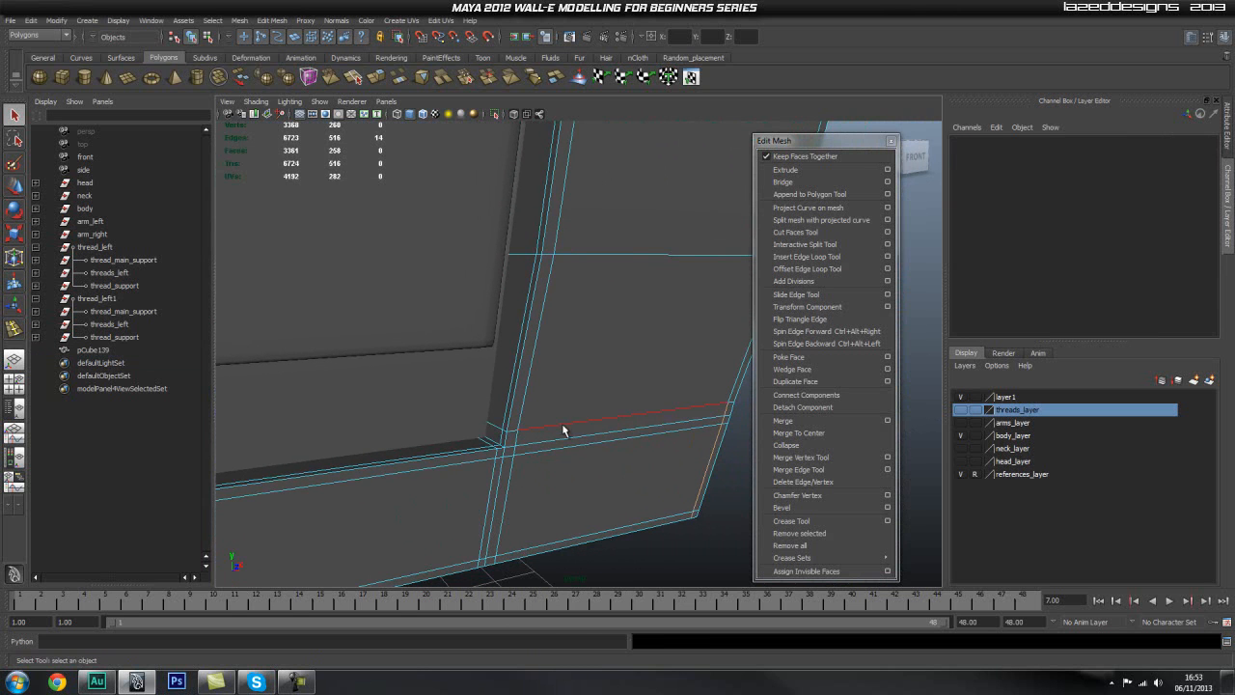
left_click(562, 423)
key("w")
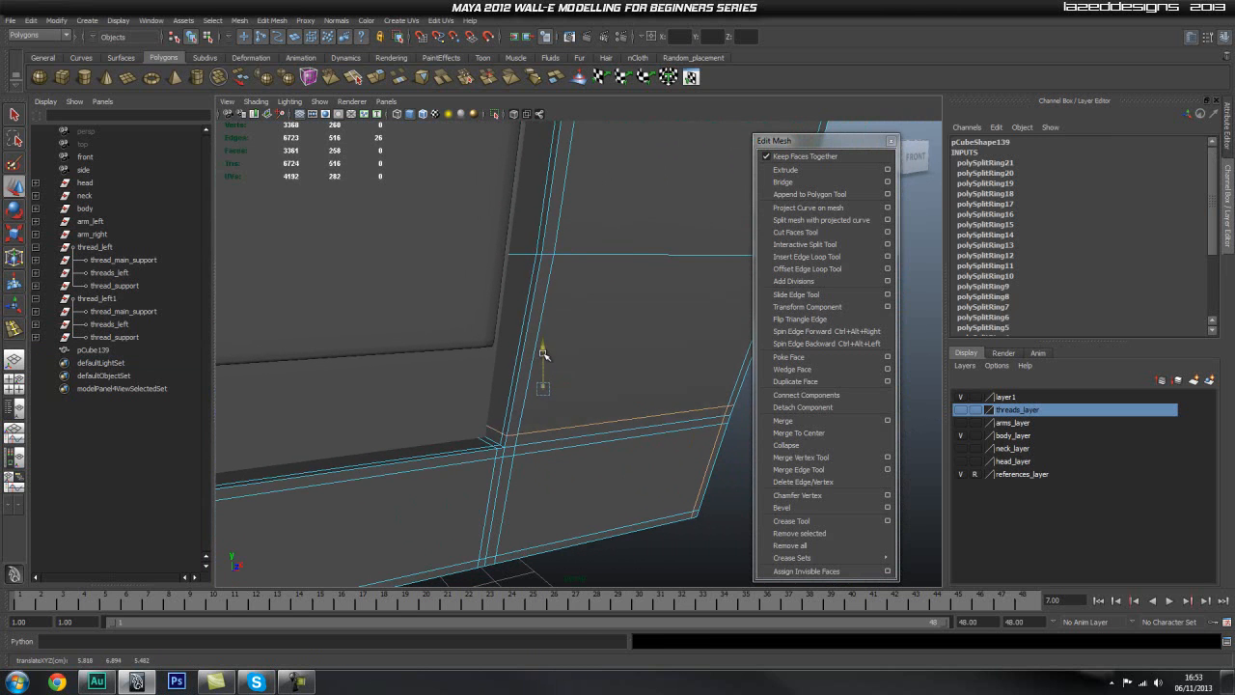
left_click_drag(582, 413, 586, 450, "alt")
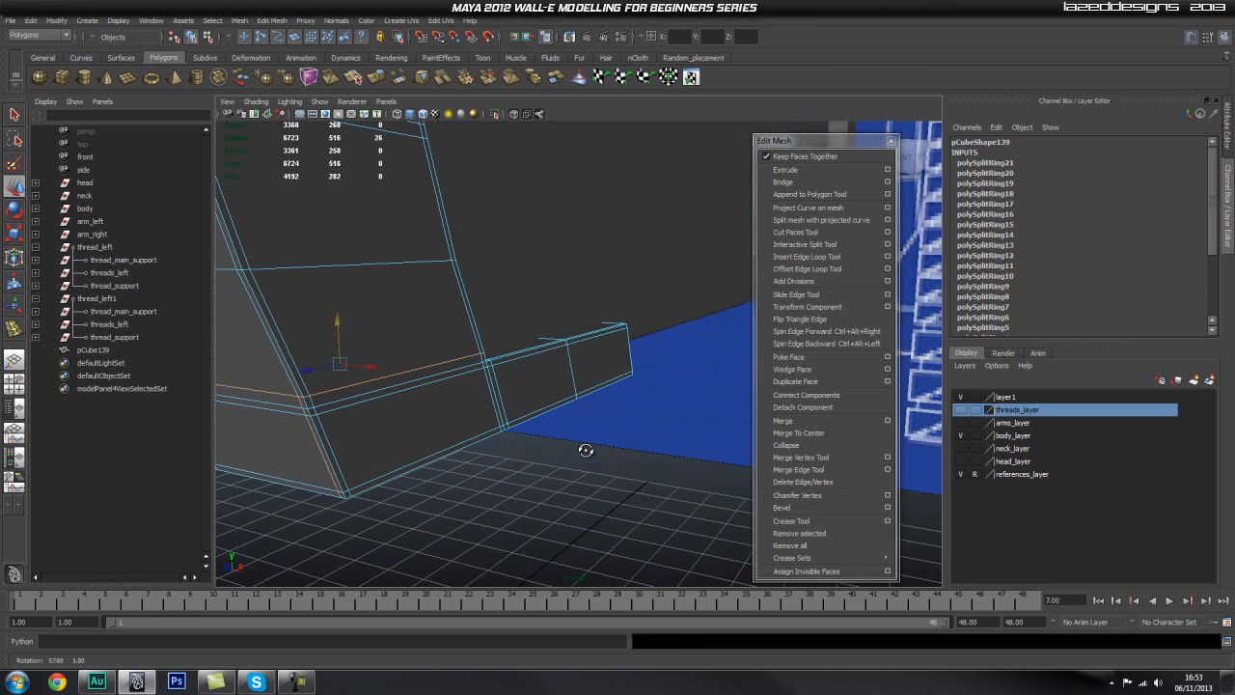
left_click_drag(417, 415, 564, 428, "alt")
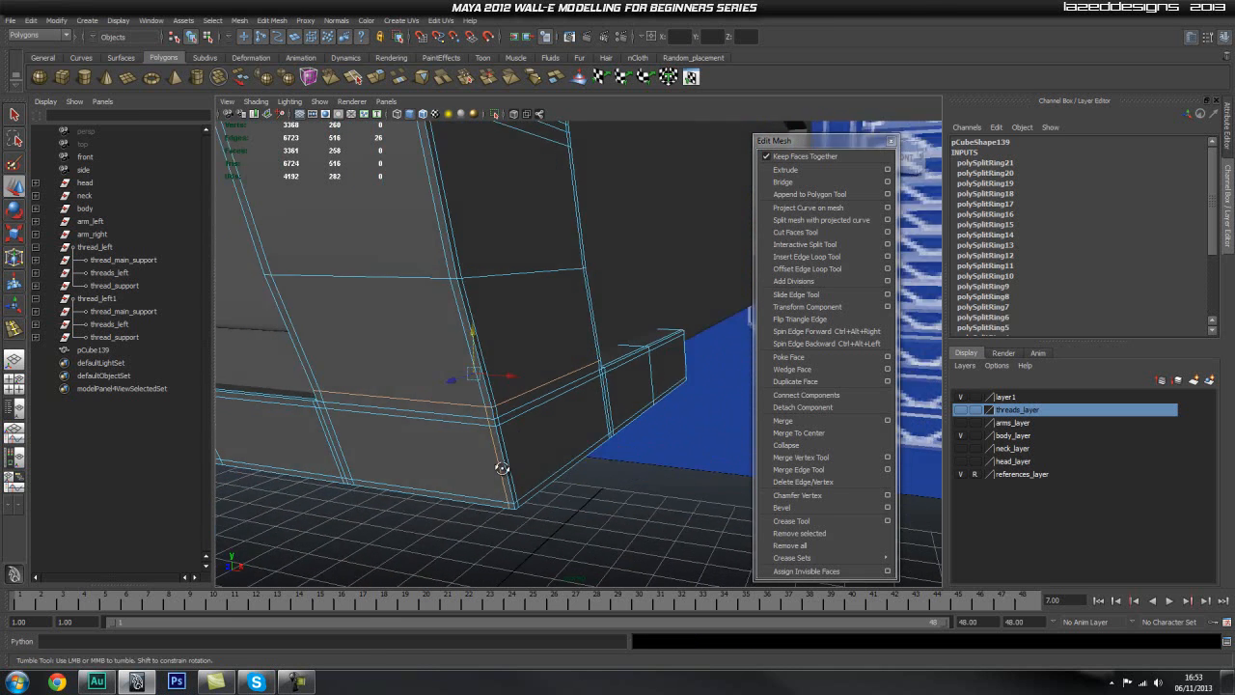
left_click_drag(492, 470, 562, 476, "alt")
left_click(655, 500)
left_click_drag(453, 501, 588, 473, "alt")
left_click(715, 541)
left_click_drag(593, 532, 645, 441, "alt")
key("q")
Step: Examine the smoothed corner piece and its fit against the body from several sides
right_click_drag(647, 437, 670, 410)
left_click_drag(669, 409, 574, 439, "alt")
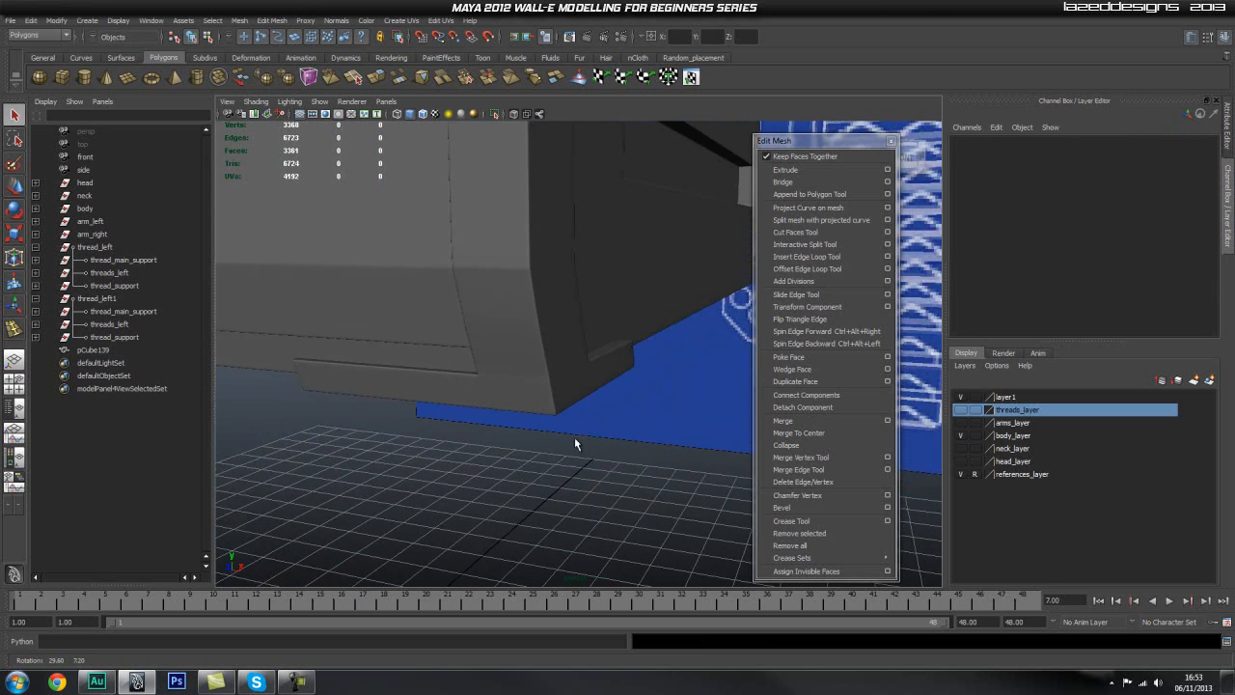
scroll(519, 426, "up", 3)
left_click(471, 431)
middle_click_drag(471, 432, 509, 430, "alt")
right_click_drag(510, 430, 472, 431, "alt")
scroll(507, 419, "down", 5)
left_click_drag(507, 418, 521, 430, "alt")
left_click(612, 471)
left_click_drag(612, 471, 585, 459, "alt")
scroll(558, 428, "up", 4)
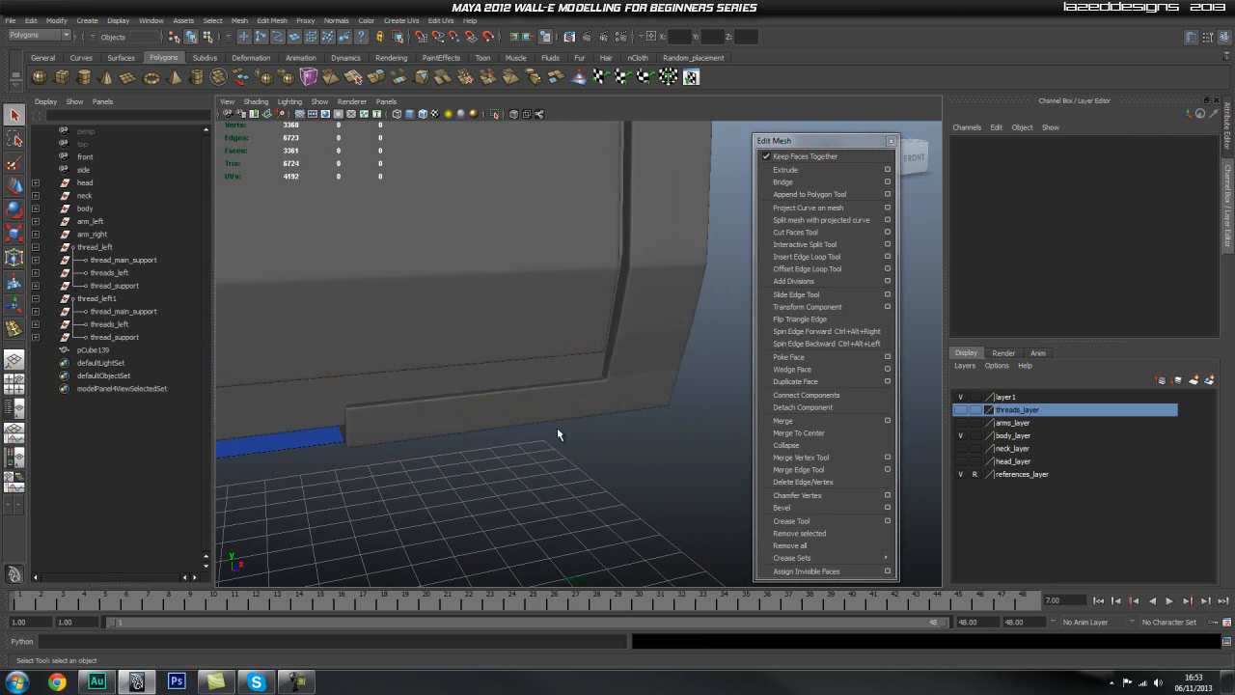
Step: Try to move the edge loop just below the foot joint vertically
left_click(634, 386)
middle_click_drag(635, 389, 573, 376, "alt")
scroll(547, 437, "up", 4)
key("1")
scroll(524, 475, "up", 3)
middle_click_drag(563, 436, 612, 356, "alt")
right_click_drag(511, 377, 516, 328)
double_click(521, 353)
key("w")
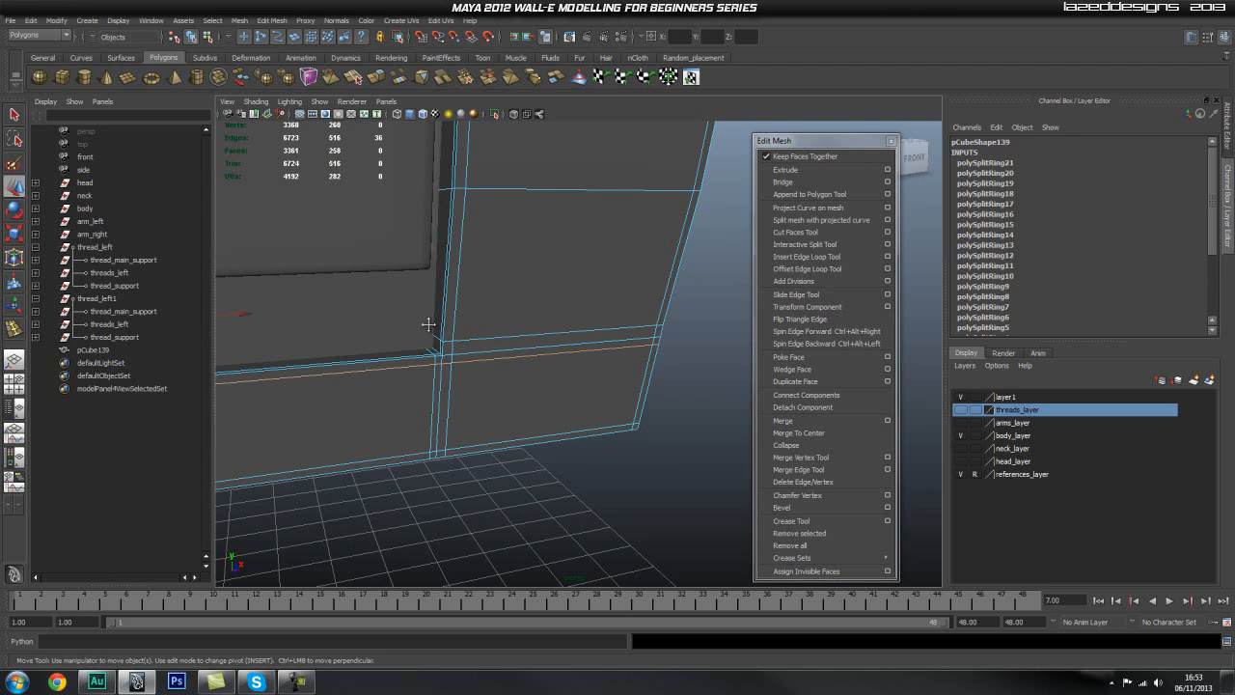
left_click_drag(413, 326, 328, 316, "alt")
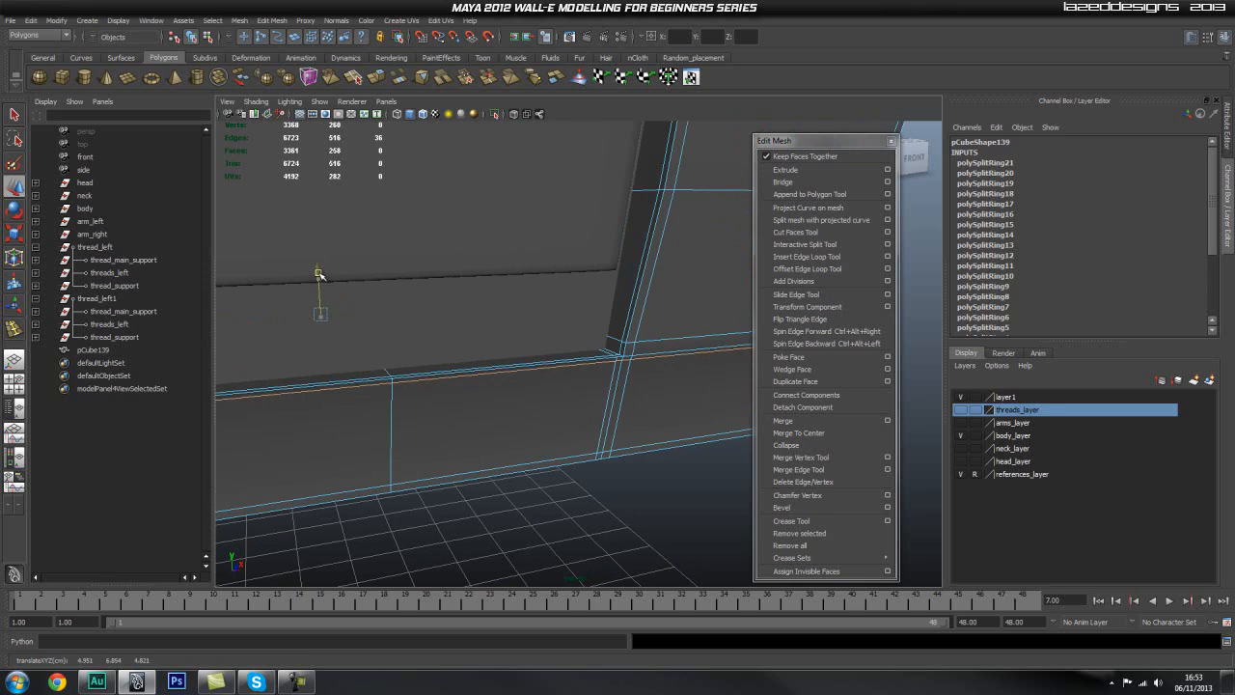
left_click_drag(580, 339, 470, 357, "alt")
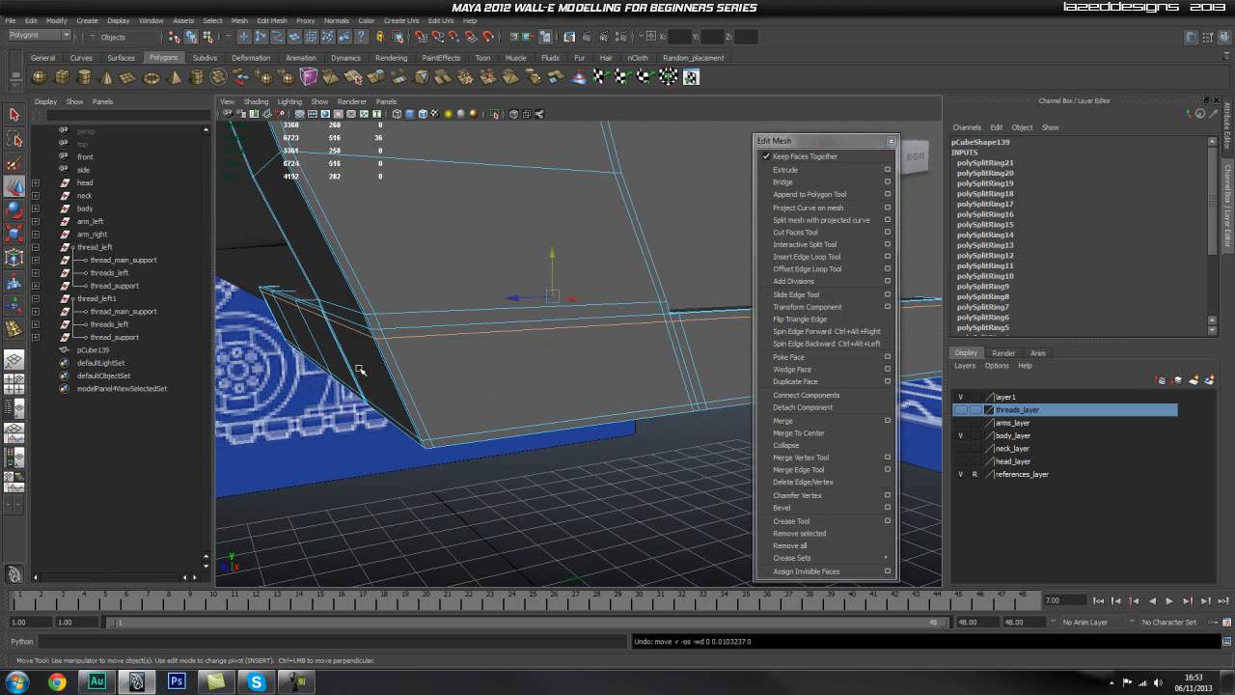
Step: Try the Normal move axis for the Move Tool and set the axis back to Object
double_click(12, 188)
scroll(195, 156, "up", 5)
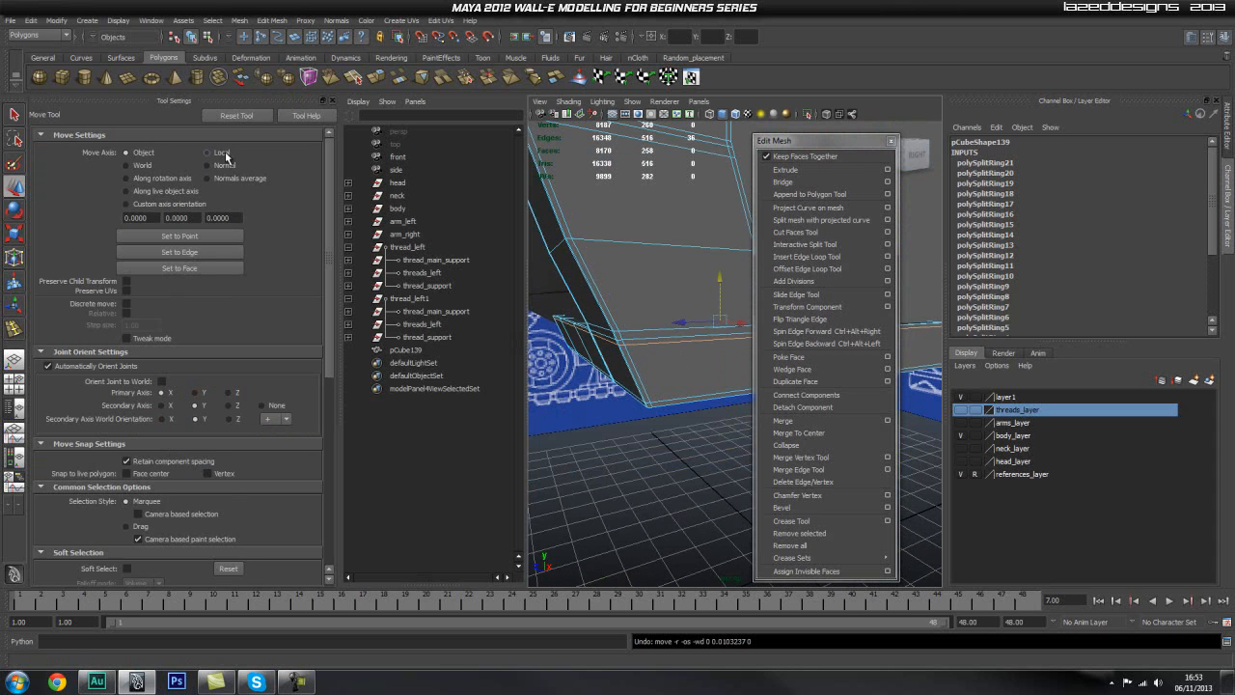
left_click(218, 165)
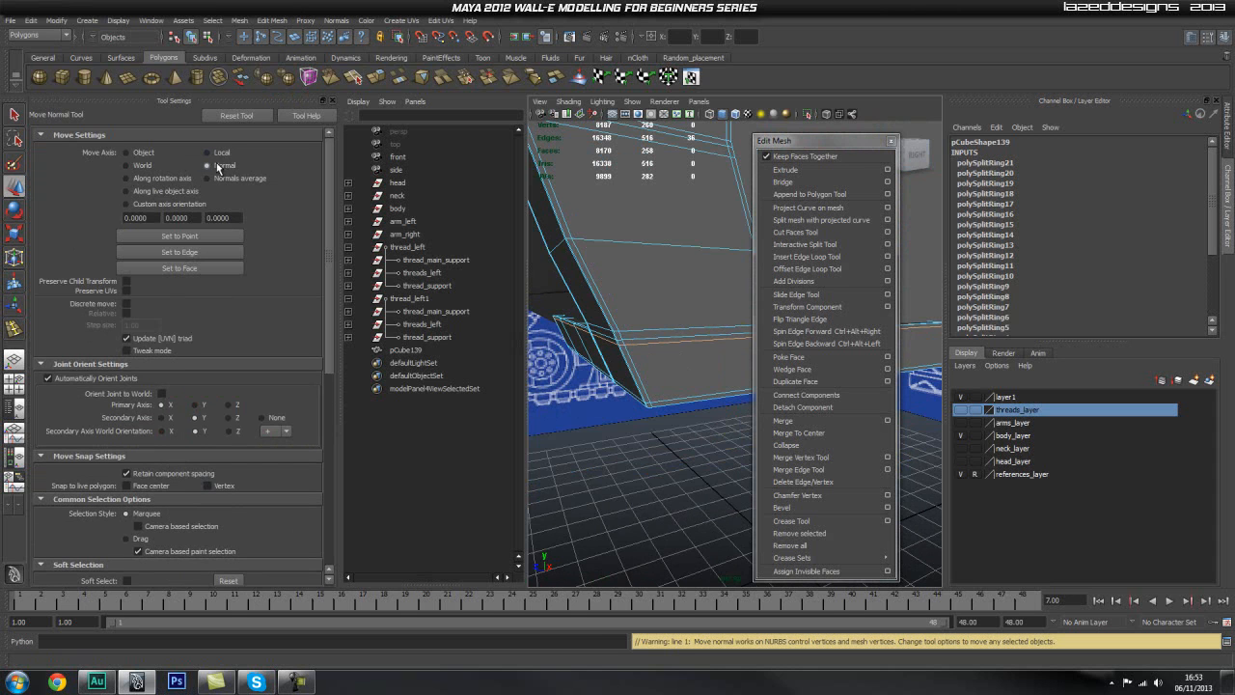
left_click(143, 166)
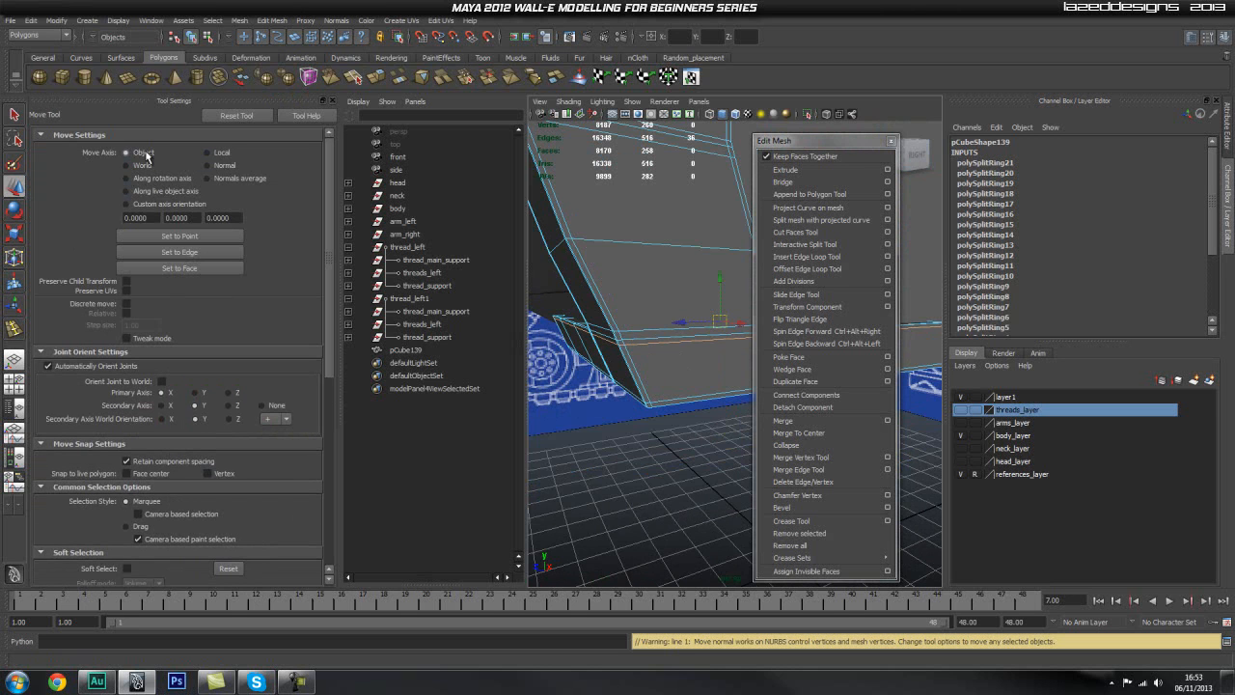
left_click(333, 101)
Step: Insert two lengthwise edge loops around the feet, one close to their upper edge and one midway down their height
left_click_drag(464, 231, 551, 301, "alt")
key("q")
right_click_drag(585, 367, 639, 350)
left_click(562, 354)
left_click_drag(562, 354, 697, 287, "alt")
left_click(822, 257)
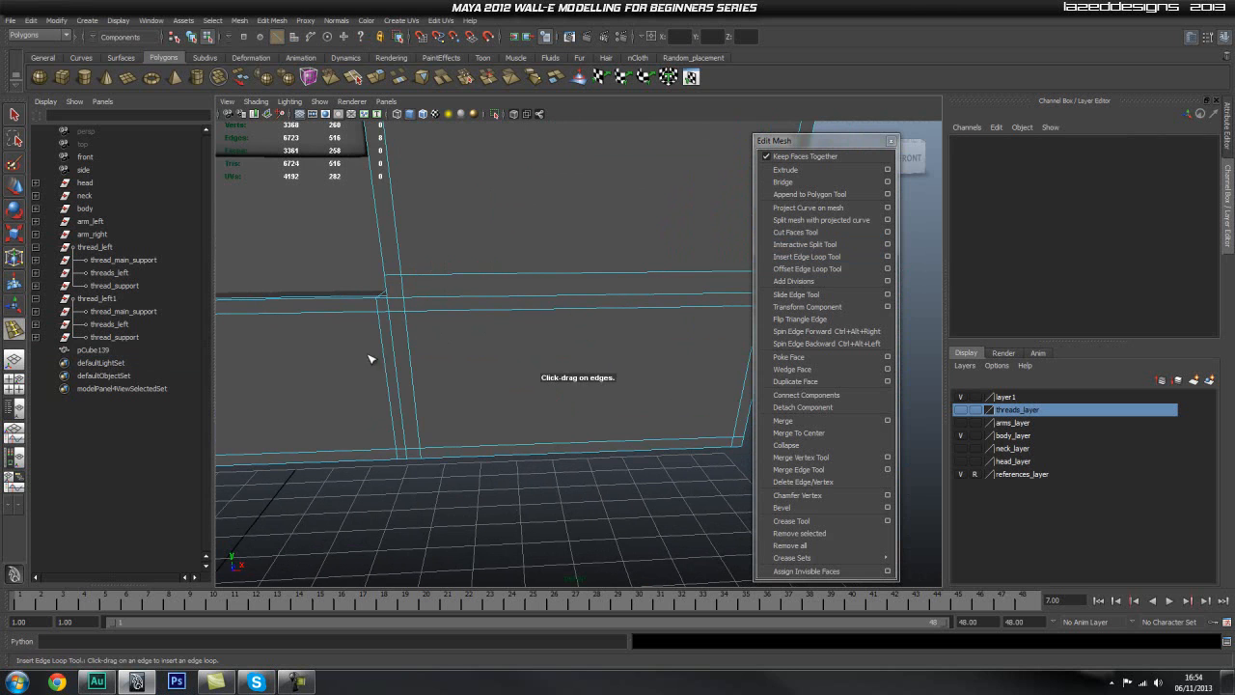
left_click(392, 309)
right_click_drag(409, 354, 540, 294, "alt")
key("q")
left_click(673, 454)
Step: In the side view, move the front-edge vertices just above the foot joint along Z to align with the sloped edge
left_click_drag(571, 418, 532, 384, "alt")
left_click(529, 383)
right_click_drag(529, 382, 461, 385, "alt")
left_click_drag(461, 385, 442, 367, "alt")
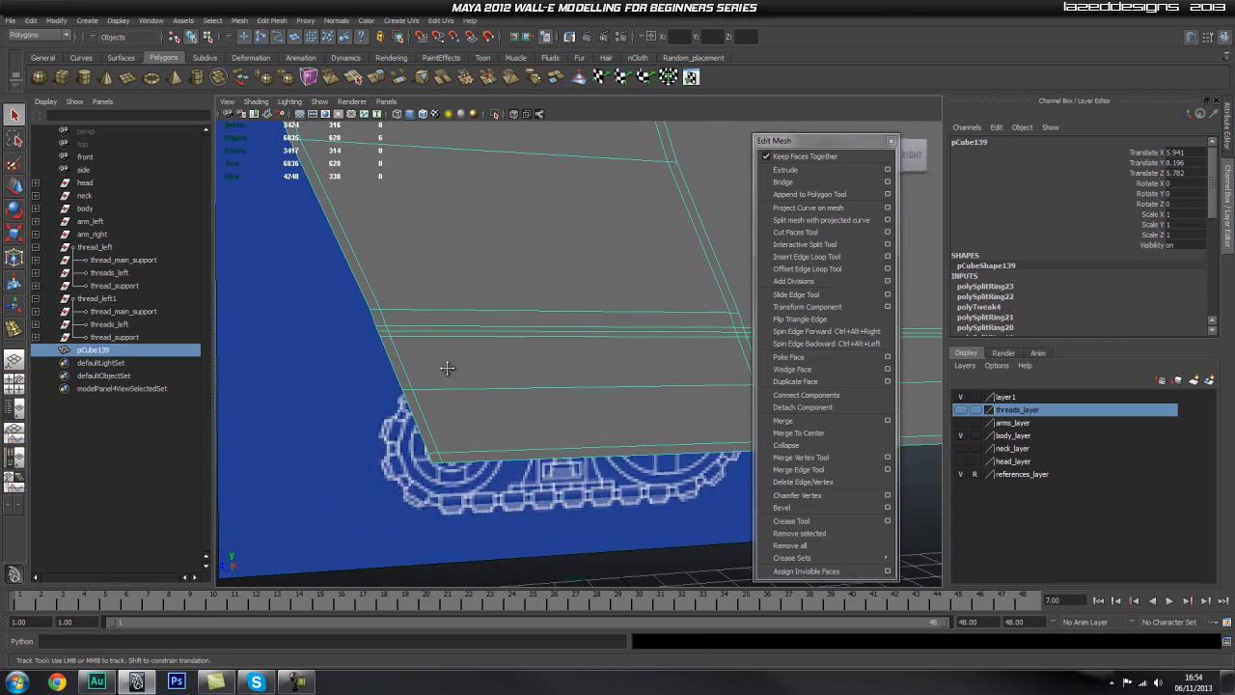
middle_click_drag(442, 366, 459, 379, "alt")
key("space")
left_click_drag(460, 379, 523, 381)
middle_click_drag(393, 377, 464, 380, "alt")
right_click_drag(464, 380, 416, 335, "alt")
left_click_drag(372, 316, 436, 338)
key("w")
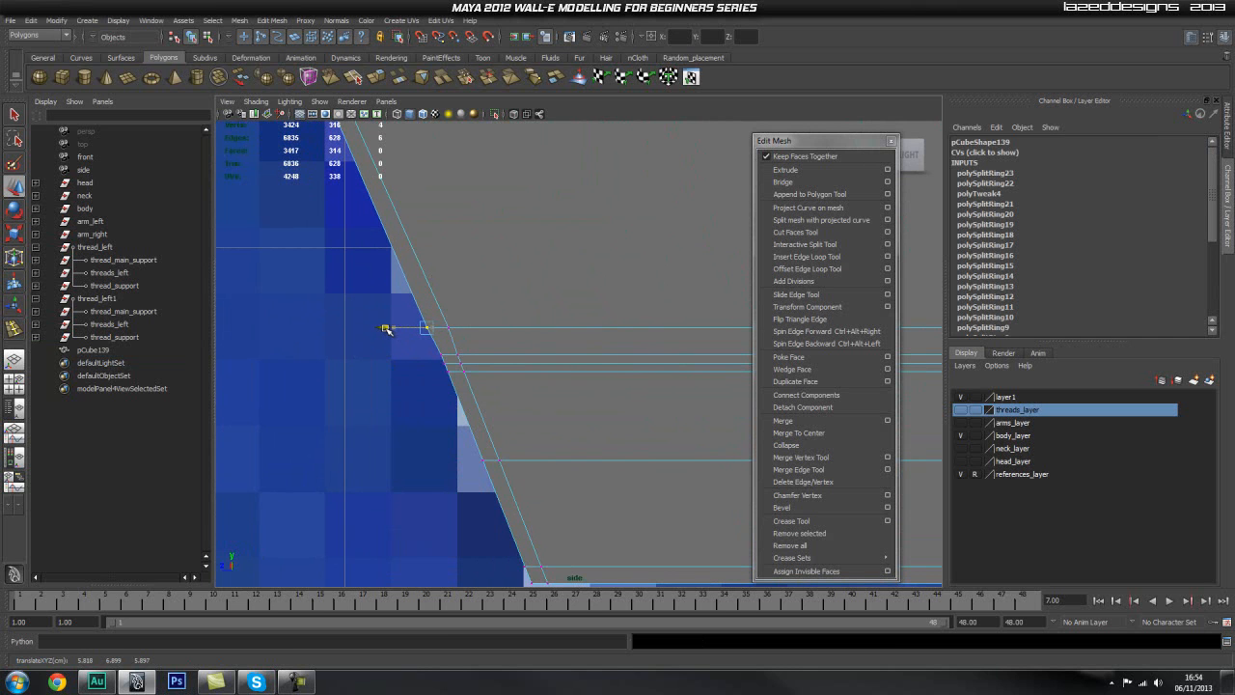
left_click(330, 361)
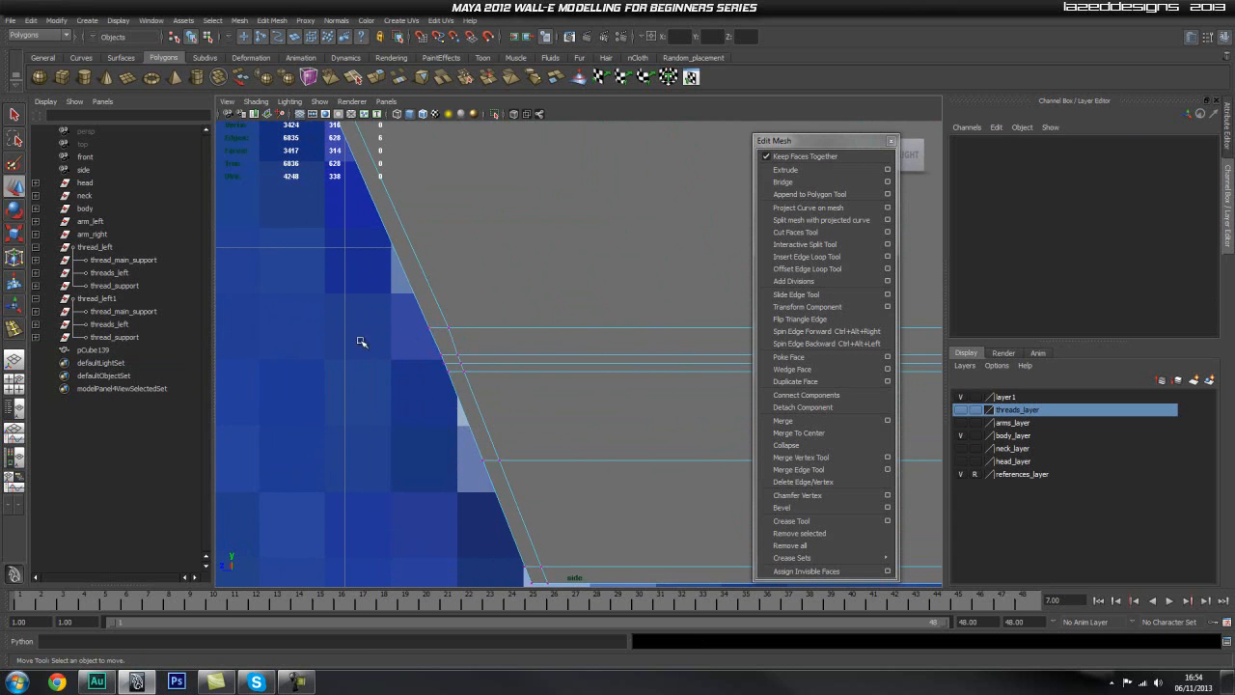
Step: Return to the perspective view in object mode and examine the corner piece's lower joint
key("space")
left_click_drag(473, 368, 567, 303)
key("q")
right_click_drag(567, 303, 608, 288)
left_click_drag(608, 287, 676, 404, "alt")
left_click(677, 404)
right_click_drag(617, 401, 582, 397, "alt")
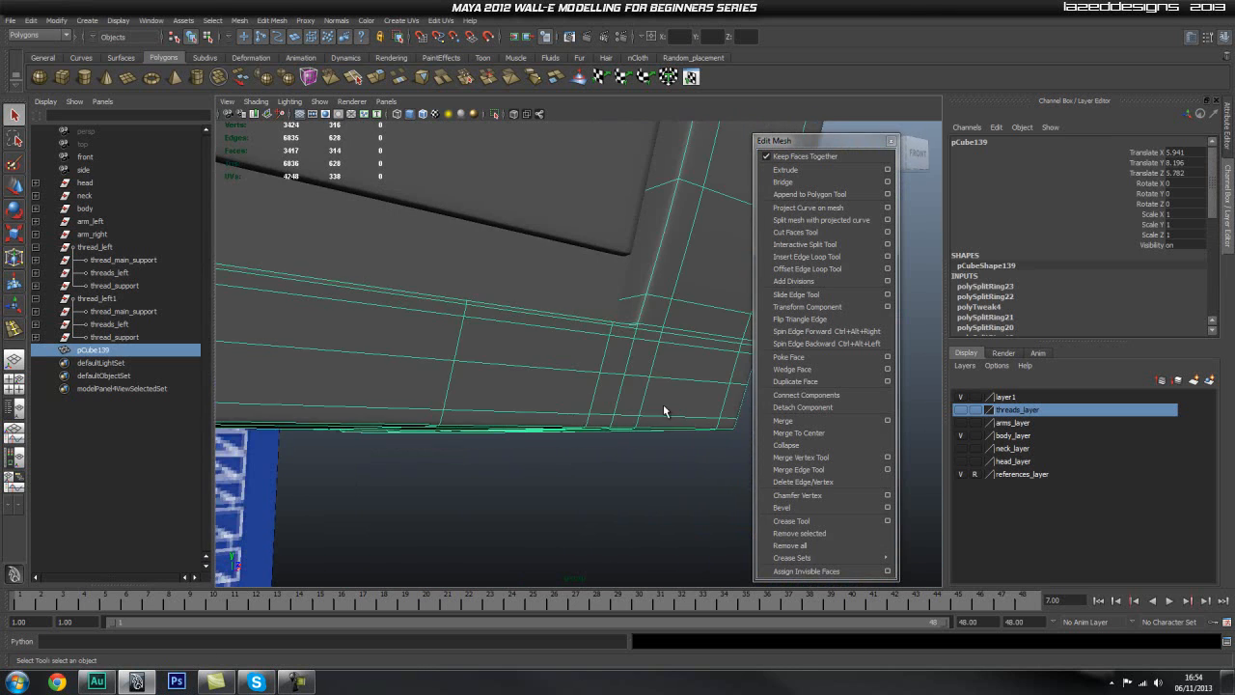
Step: Isolate the corner piece and insert three lengthwise edge loops dividing its front and side faces
left_click_drag(582, 398, 510, 195, "alt")
left_click(497, 115)
left_click_drag(596, 215, 612, 395, "alt")
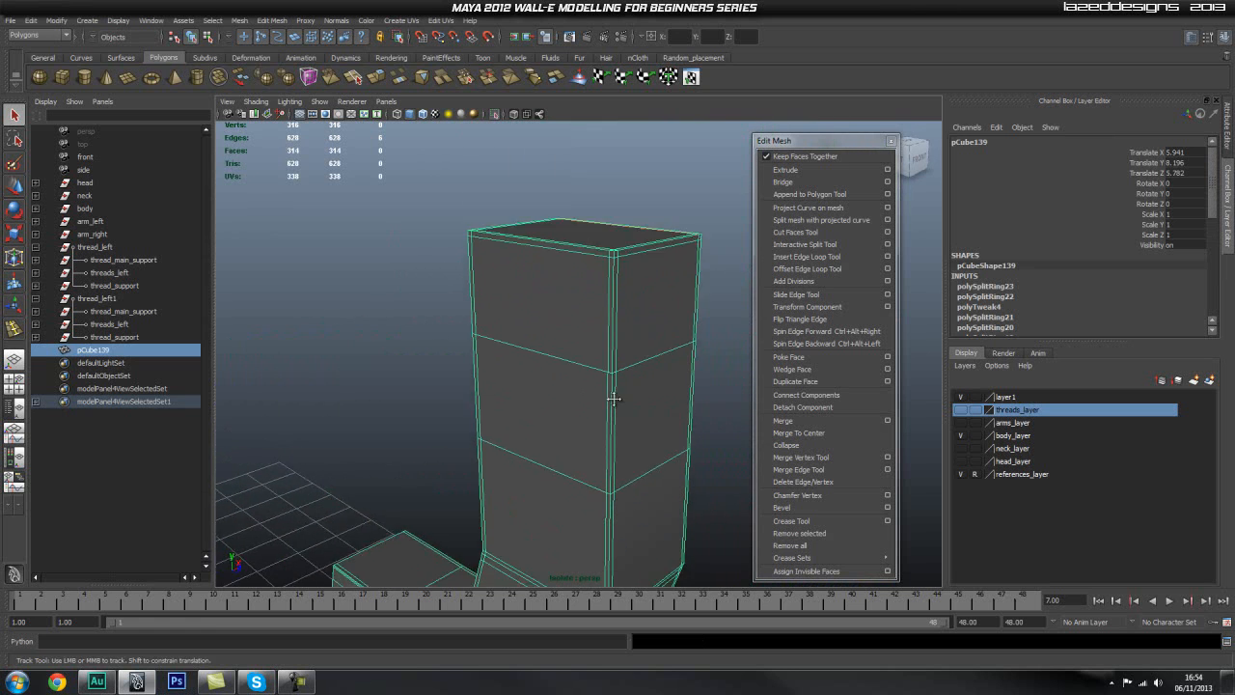
left_click(803, 256)
left_click_drag(562, 261, 544, 261)
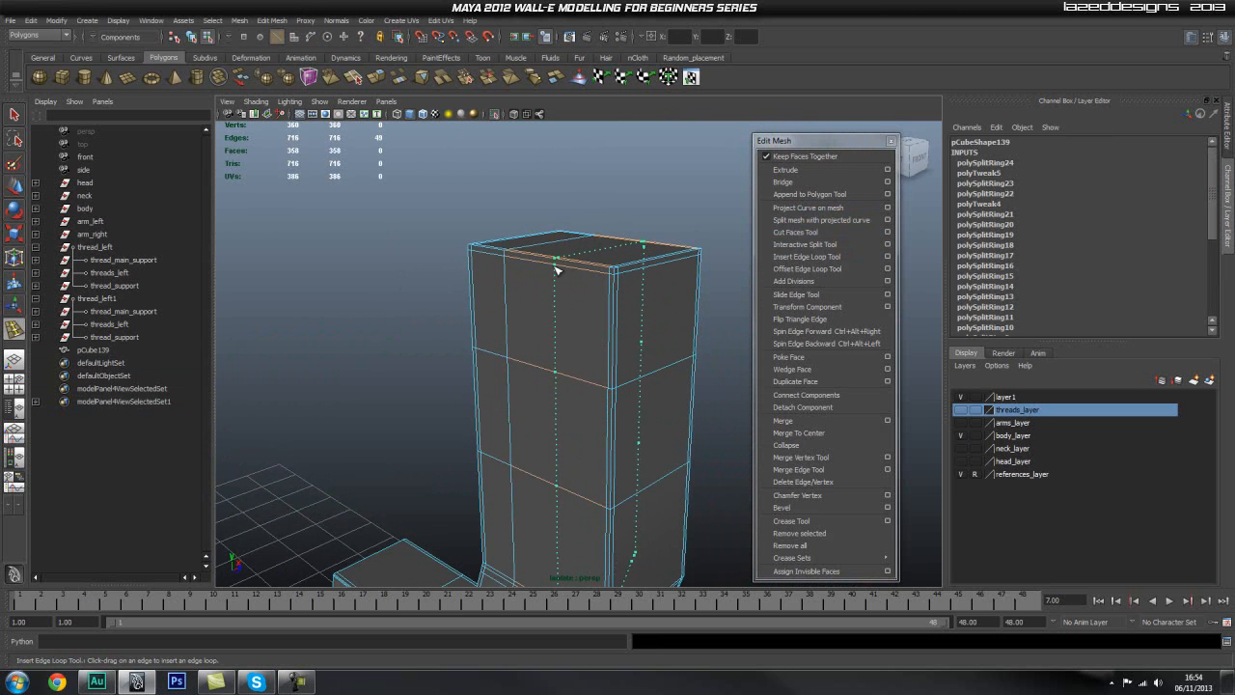
left_click_drag(697, 321, 521, 237, "alt")
right_click_drag(571, 271, 598, 255)
left_click(662, 361)
left_click_drag(662, 361, 644, 384, "alt")
Step: Examine the smoothed corner piece, exit isolation and check its fit against the body
scroll(546, 376, "up", 4)
middle_click_drag(543, 375, 539, 374, "alt")
scroll(539, 375, "down", 4)
middle_click_drag(499, 338, 544, 303, "alt")
scroll(543, 303, "up", 3)
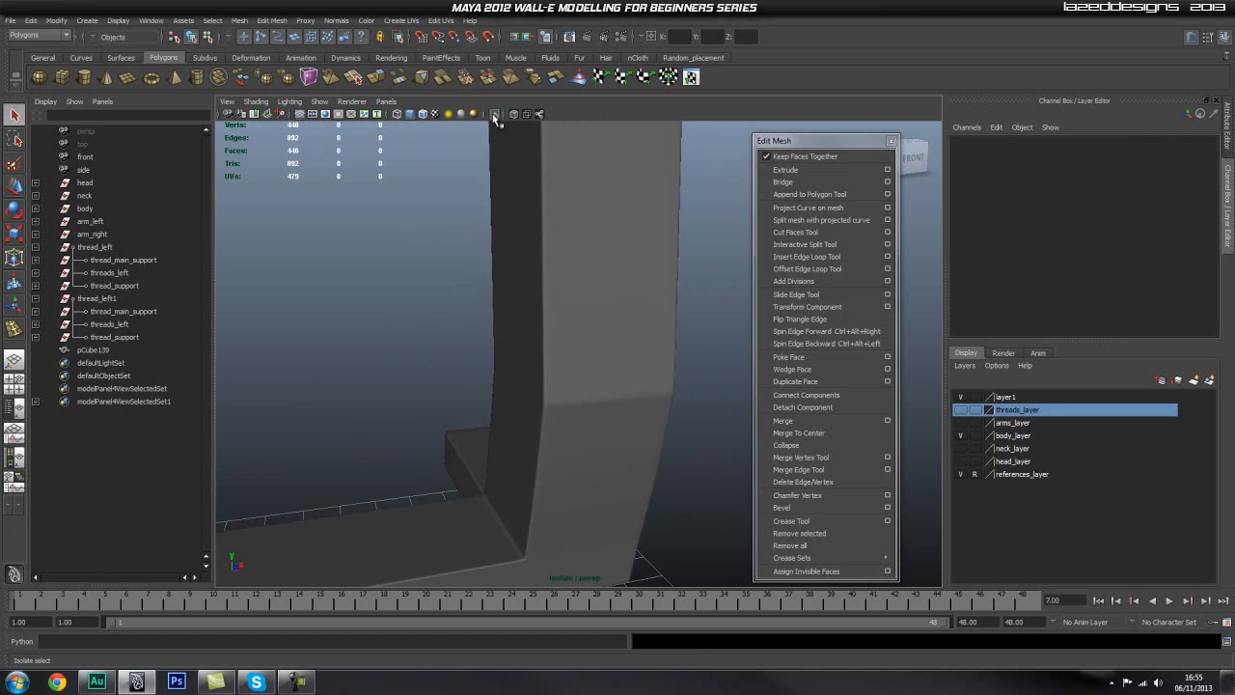
left_click(492, 118)
scroll(457, 315, "down", 5)
left_click_drag(444, 316, 334, 280, "alt")
right_click_drag(334, 288, 583, 329, "alt")
left_click_drag(401, 383, 558, 358, "alt")
Step: Duplicate the lower front corner piece and place the copy's pivot at the world origin
left_click(596, 367)
right_click_drag(629, 373, 511, 371, "alt")
left_click_drag(512, 371, 422, 361, "alt")
right_click_drag(422, 361, 382, 360, "alt")
middle_click_drag(382, 361, 501, 349, "alt")
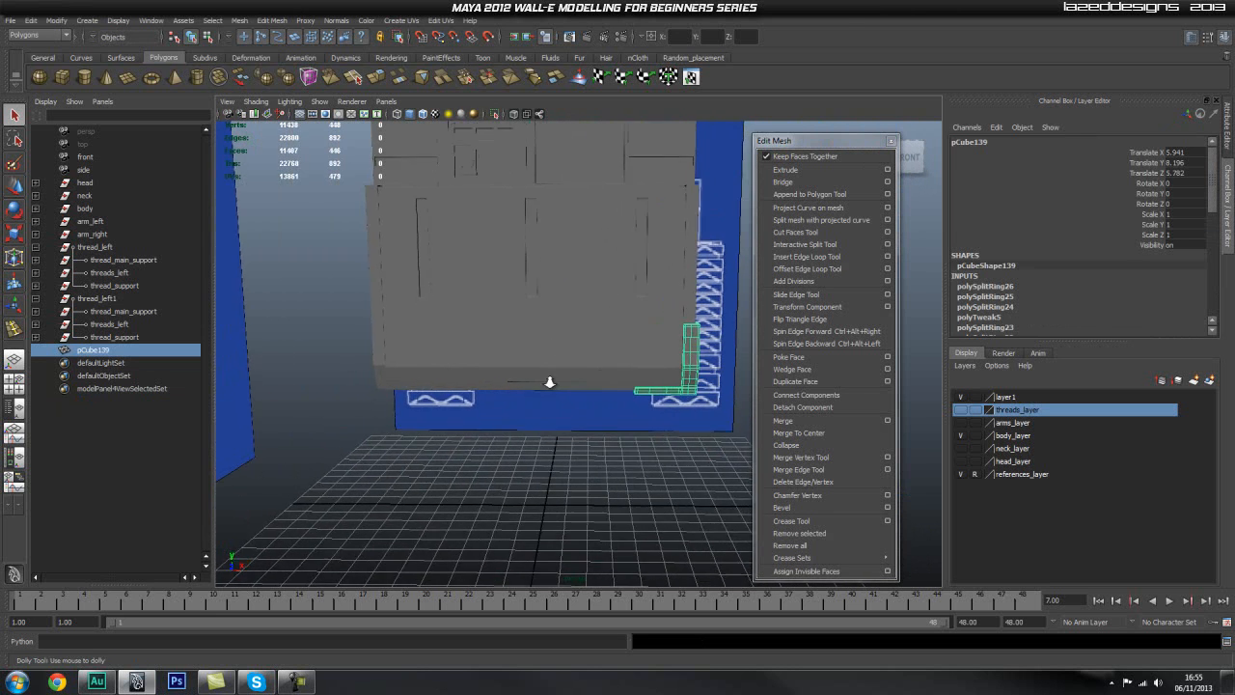
right_click_drag(604, 376, 475, 391, "alt")
key("ctrl+d")
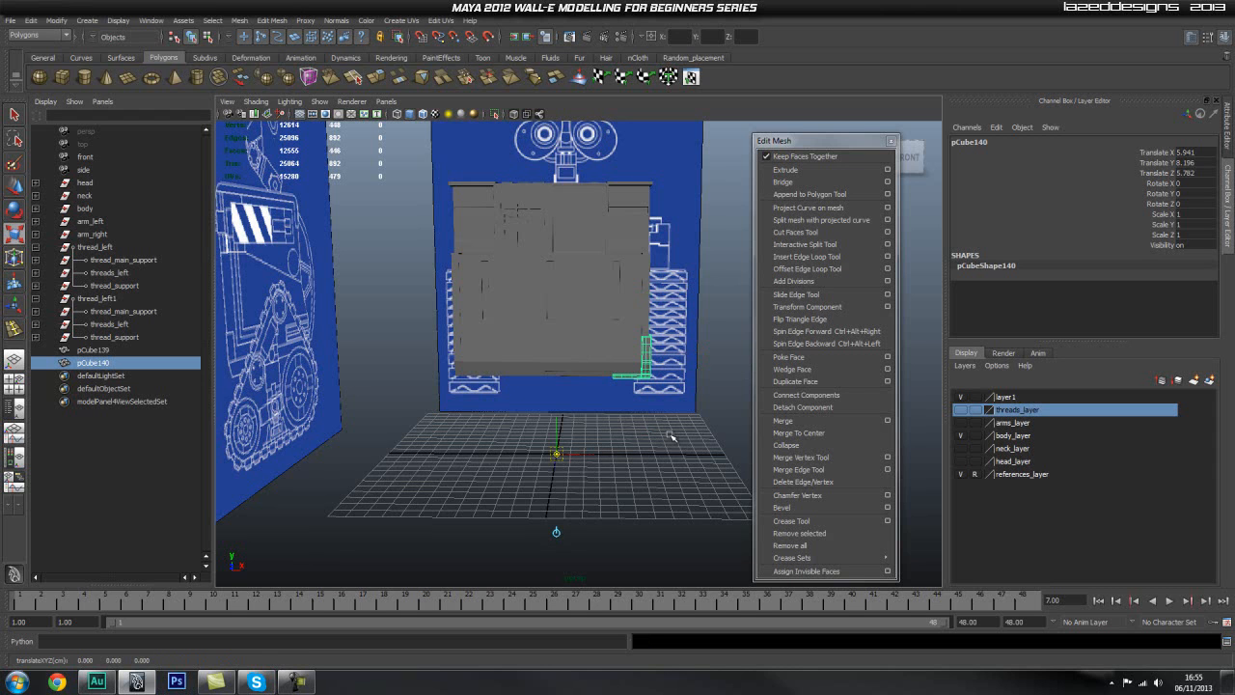
key("ctrl+d")
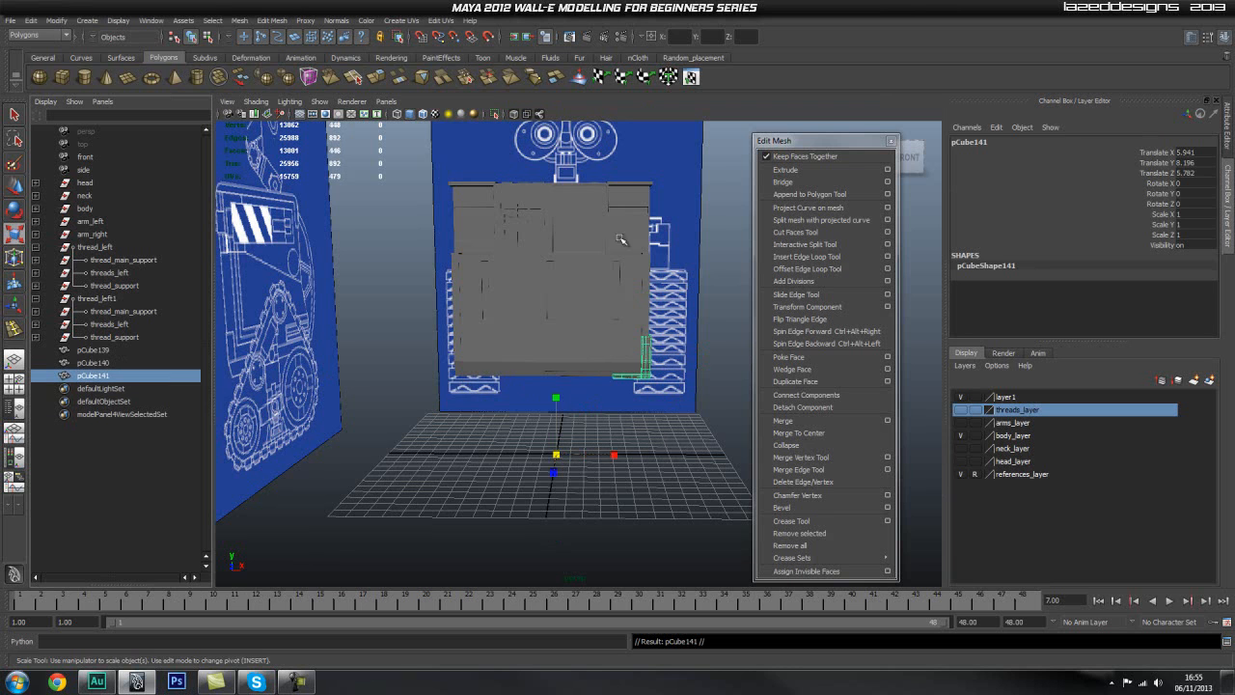
key("Delete")
left_click(108, 363)
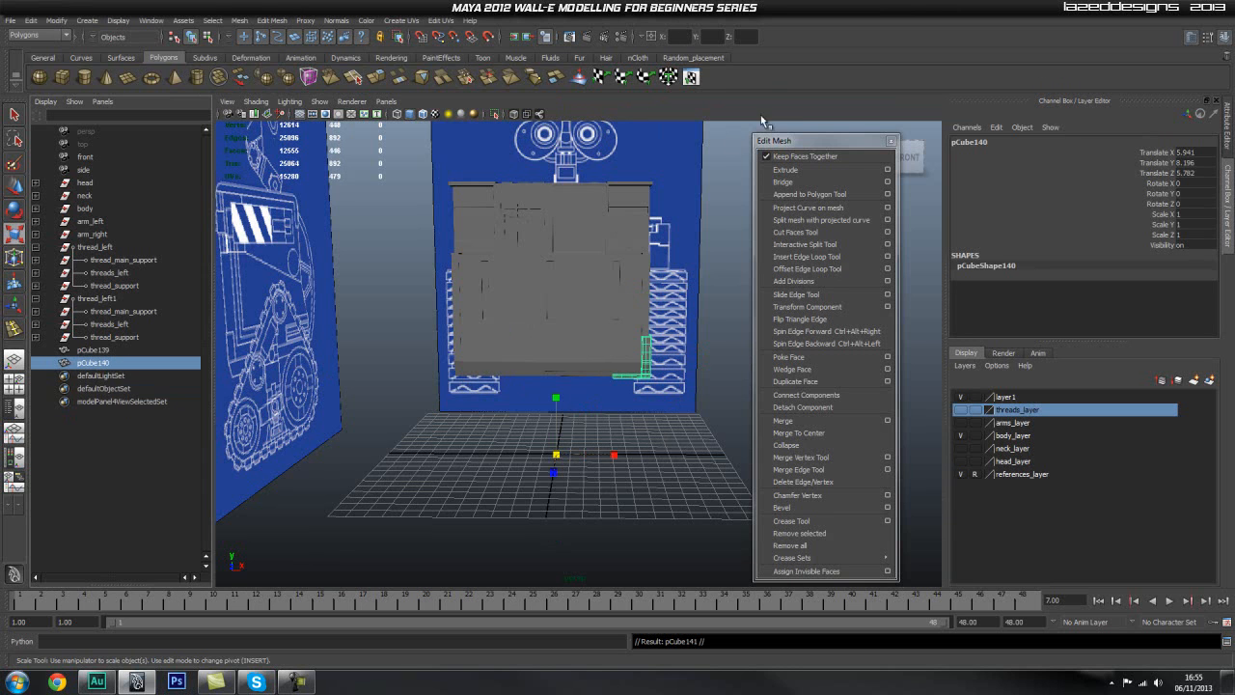
left_click(688, 36)
type("-1")
key("Return")
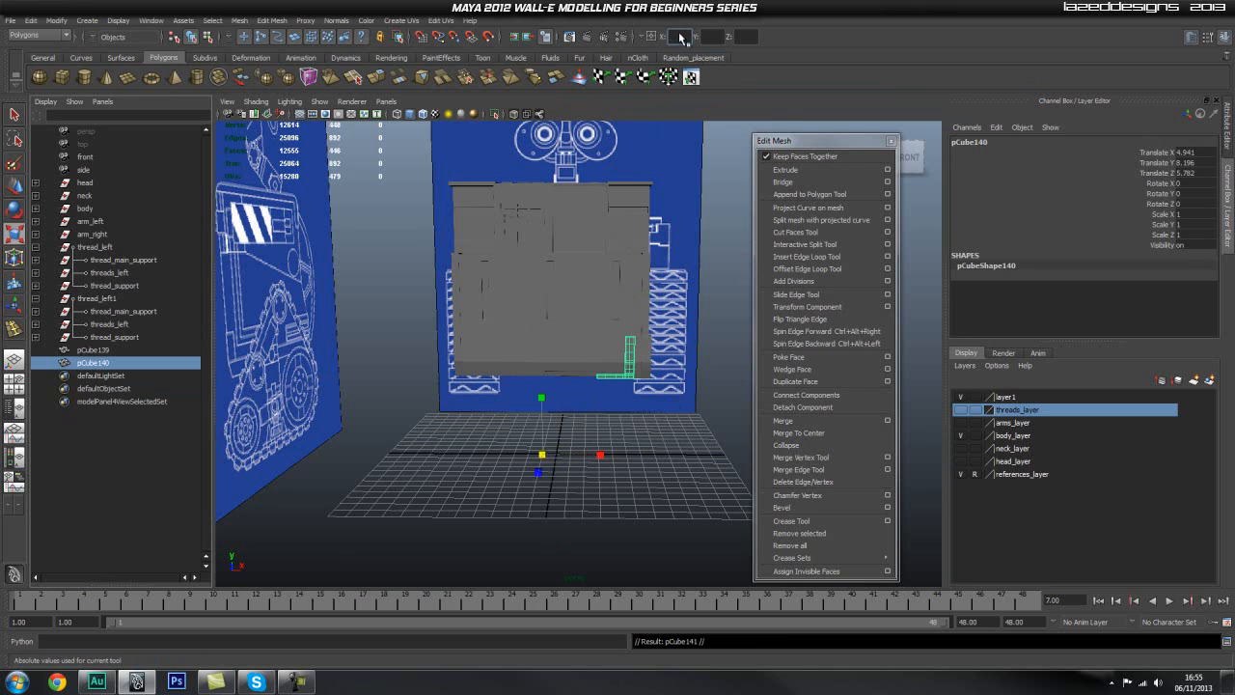
key("ctrl+z")
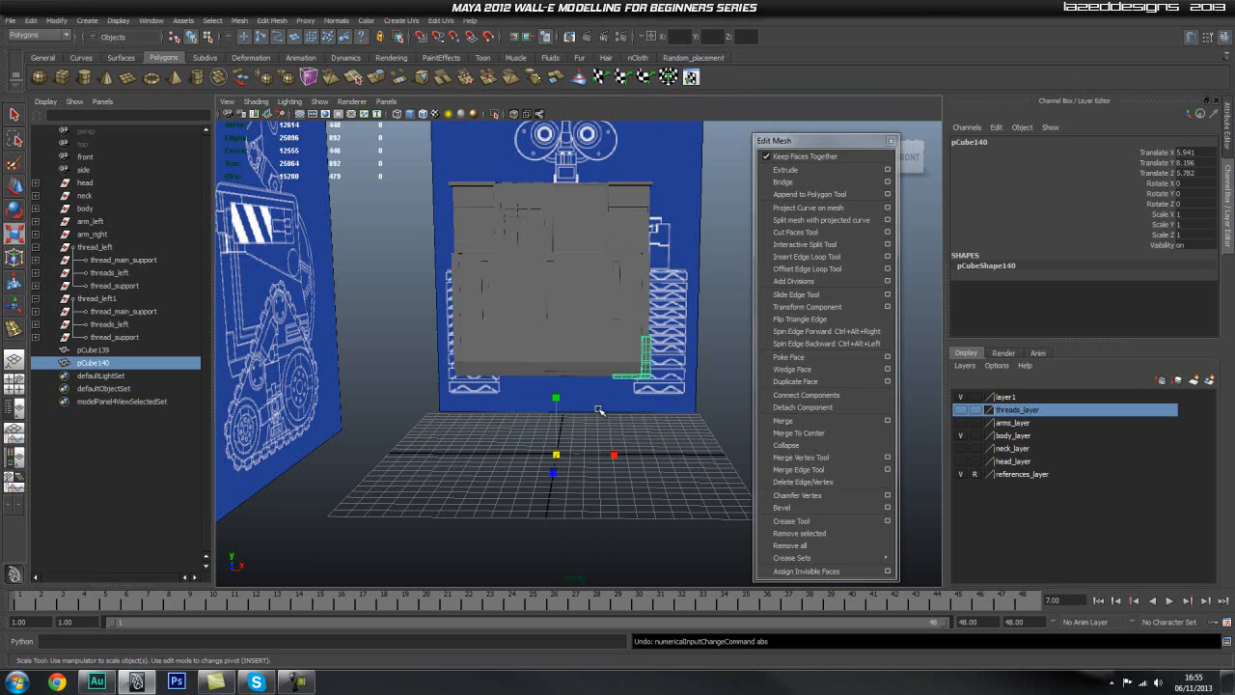
Step: Mirror the duplicated corner piece to the opposite side of the body by setting Scale X to -1
left_click_drag(622, 458, 502, 455)
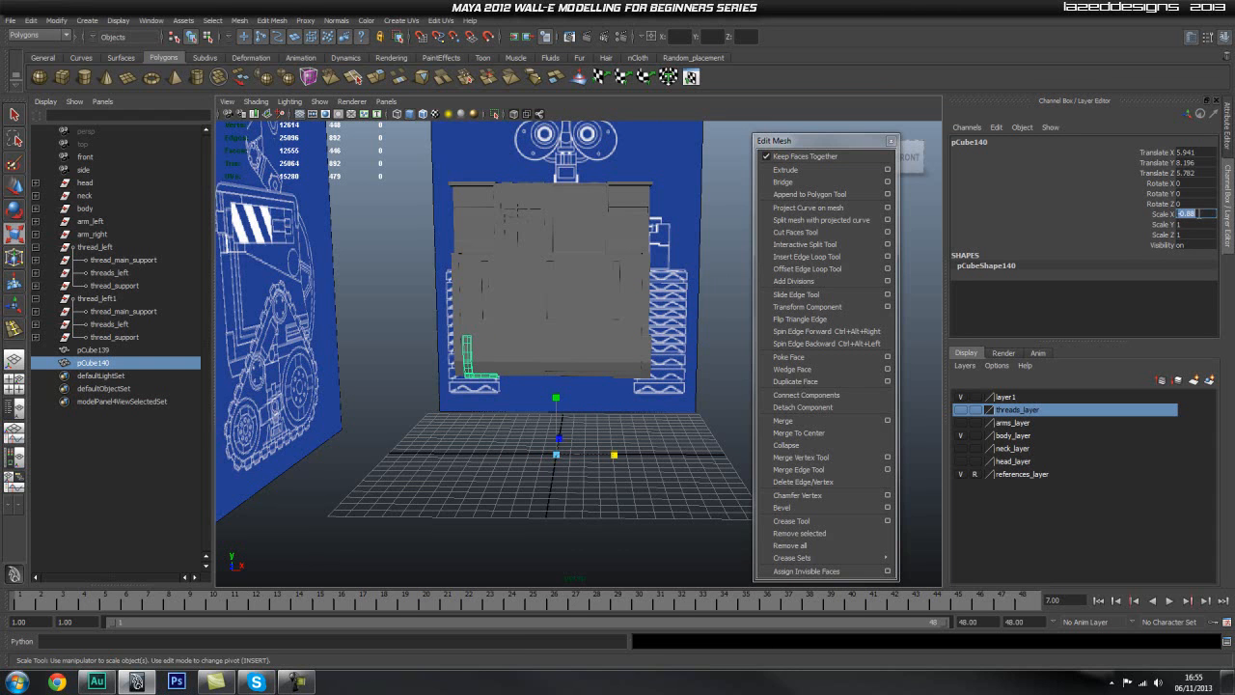
type("-1")
key("Return")
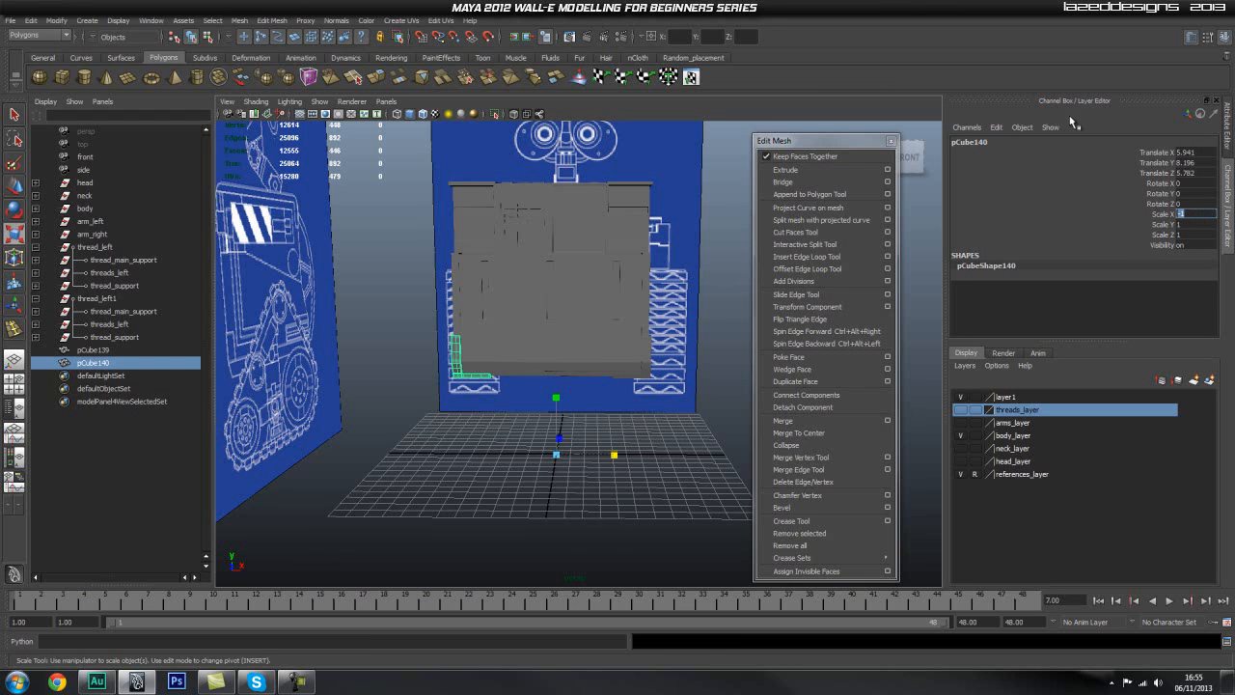
Step: Examine the fit of the front corner pieces against the body from the front, side and rear
left_click(405, 522)
left_click_drag(405, 522, 536, 507, "alt")
right_click_drag(536, 508, 664, 499, "alt")
left_click_drag(665, 499, 686, 486, "alt")
middle_click_drag(686, 485, 605, 484, "alt")
left_click_drag(605, 484, 605, 453, "alt")
middle_click_drag(604, 452, 566, 466, "alt")
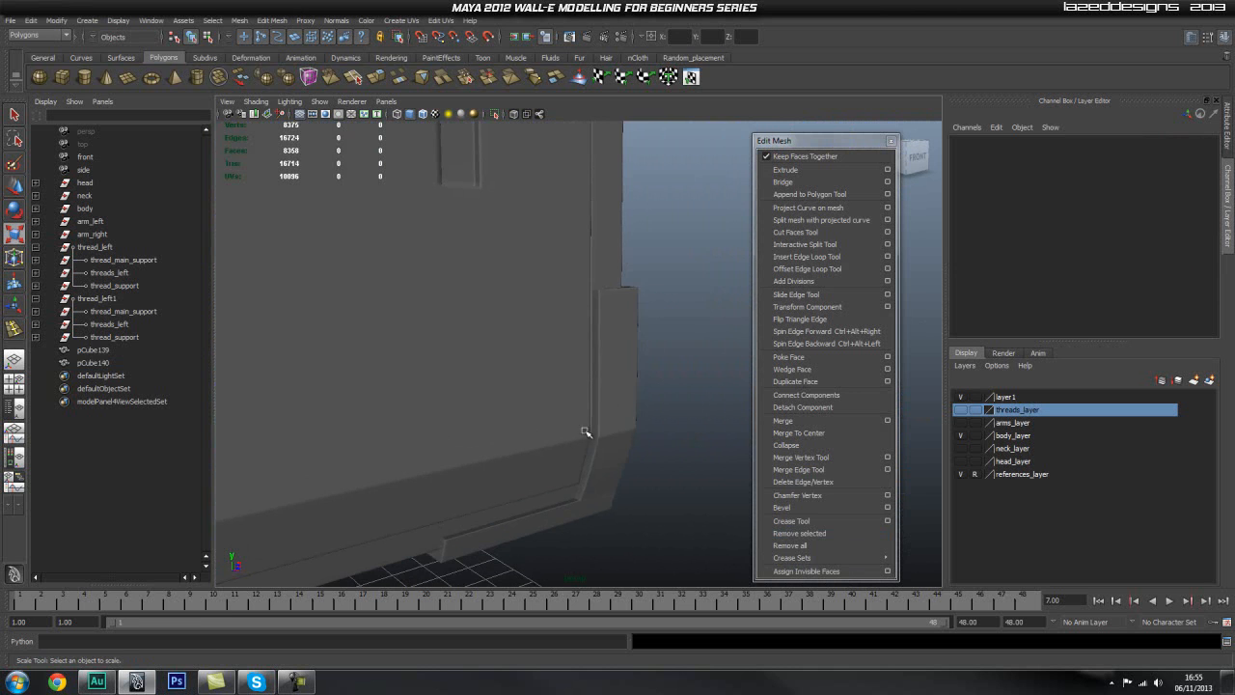
left_click(619, 377)
key("w")
left_click_drag(632, 527, 608, 472, "alt")
left_click(644, 542)
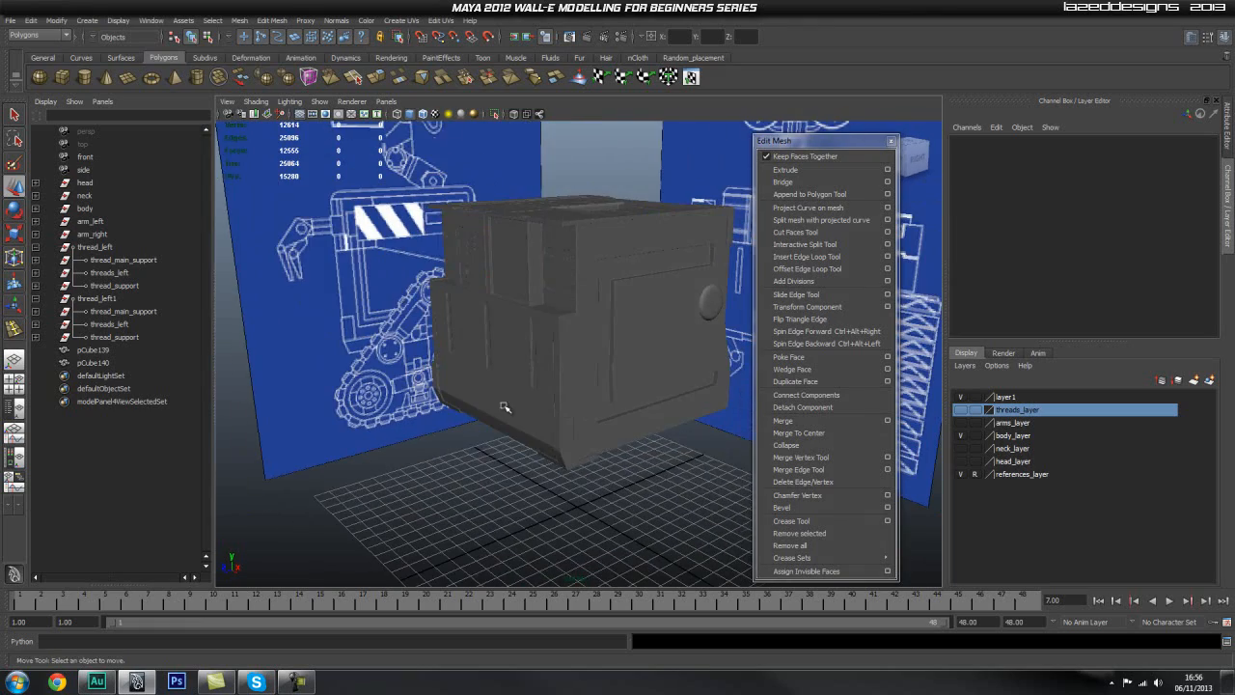
Step: Turn on wireframe on shaded, duplicate the original corner piece and move the copy along Z towards the rear of the body
left_click(423, 114)
left_click_drag(565, 424, 586, 432, "alt")
right_click_drag(587, 432, 618, 408, "alt")
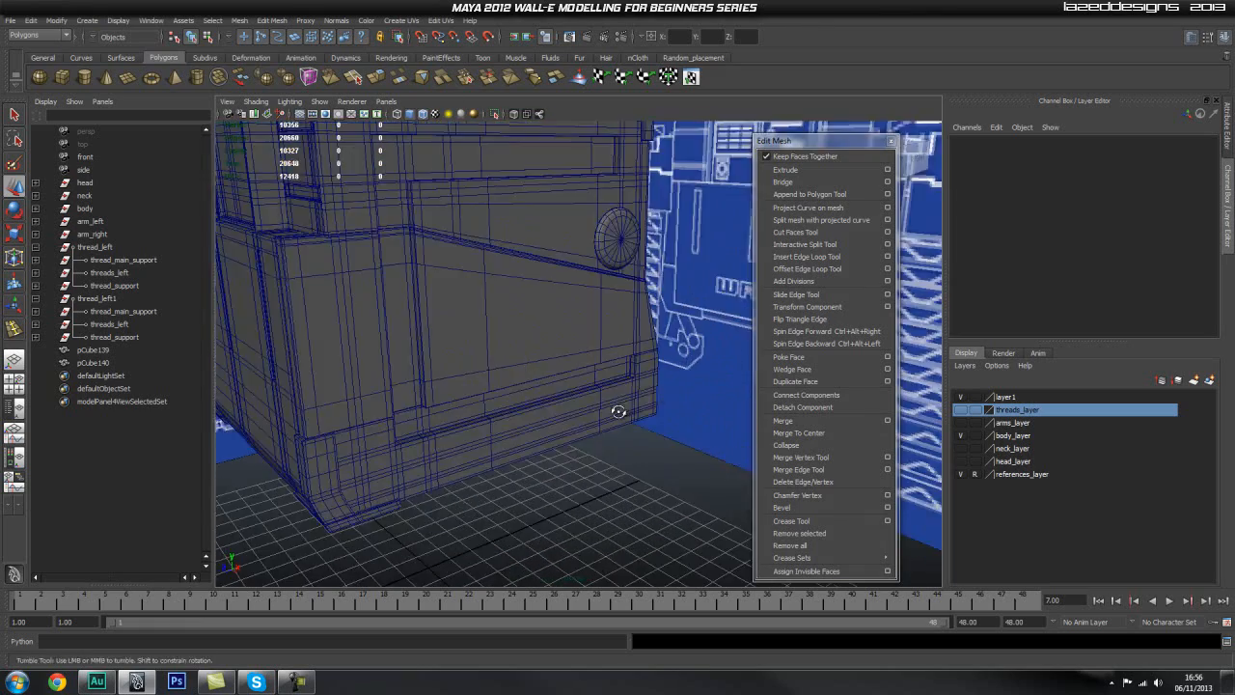
left_click_drag(618, 408, 526, 411, "alt")
middle_click_drag(526, 410, 535, 418, "alt")
left_click_drag(534, 419, 489, 412, "alt")
left_click(292, 366)
right_click_drag(489, 411, 408, 412, "alt")
left_click_drag(408, 412, 493, 405, "alt")
key("ctrl+d")
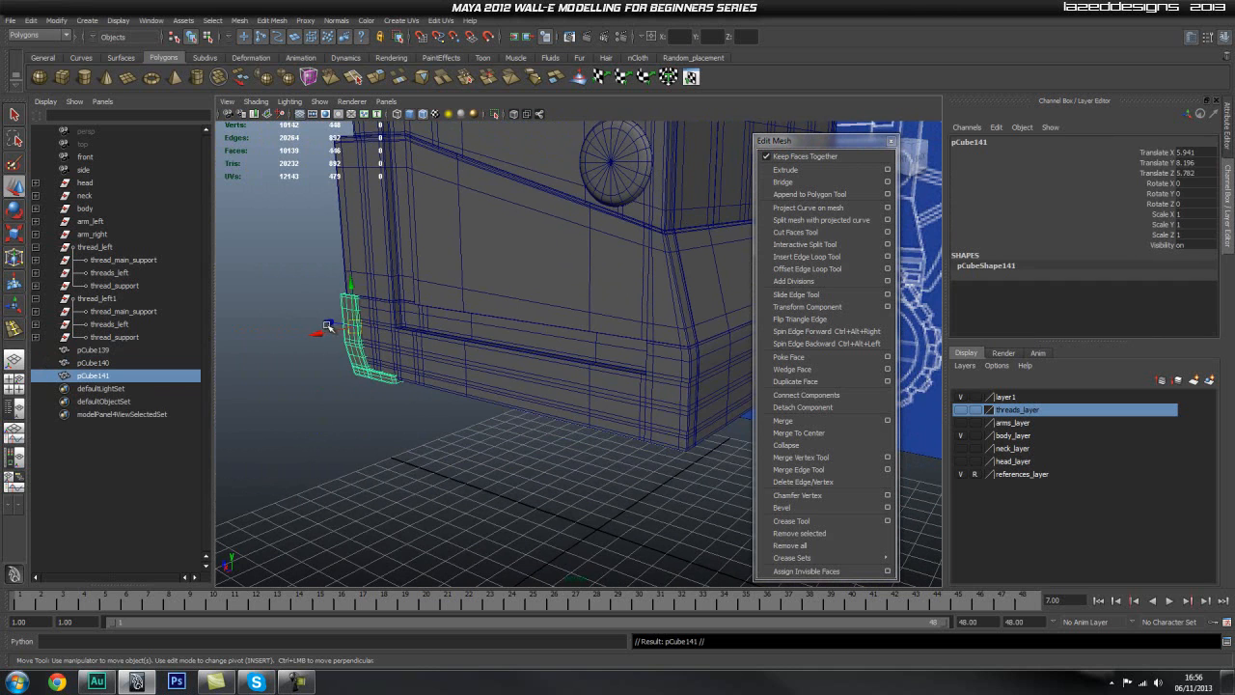
left_click_drag(328, 321, 650, 378)
Step: Flip the copy by setting Scale Z to -1 and move it further along Z to the rear corner, at about -6.6
key("r")
type("-1")
key("Return")
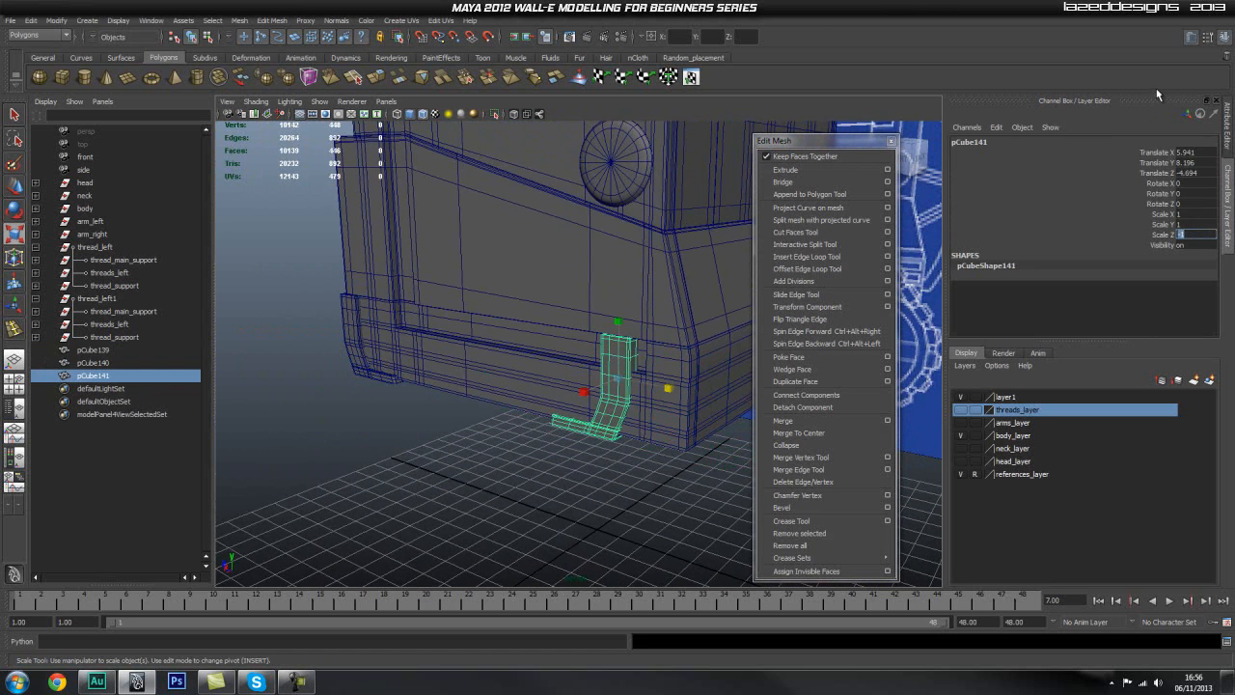
left_click(576, 482)
left_click(589, 435)
key("w")
left_click_drag(583, 369, 690, 391)
Step: In the side view with X-ray shading on, move the rear corner piece along Z to about -6.9
key("space")
right_click_drag(377, 441, 241, 434, "alt")
middle_click_drag(560, 397, 215, 413, "alt")
right_click_drag(608, 397, 831, 396, "alt")
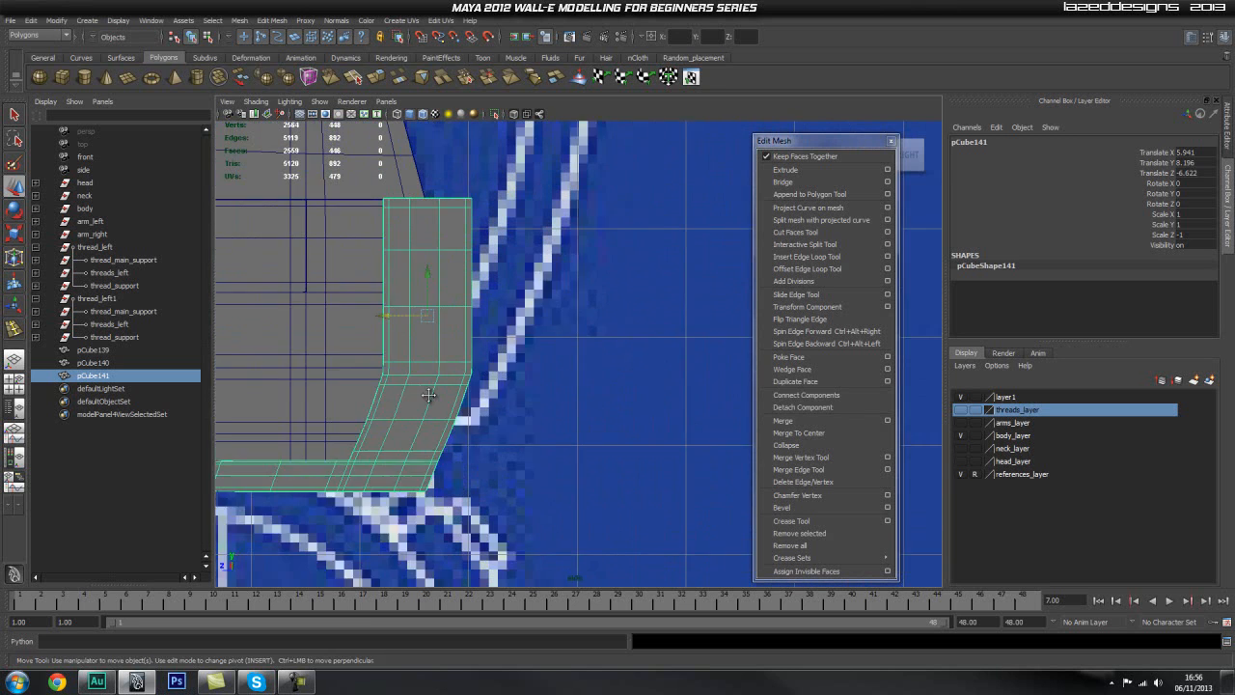
middle_click_drag(433, 398, 546, 367, "alt")
left_click(506, 116)
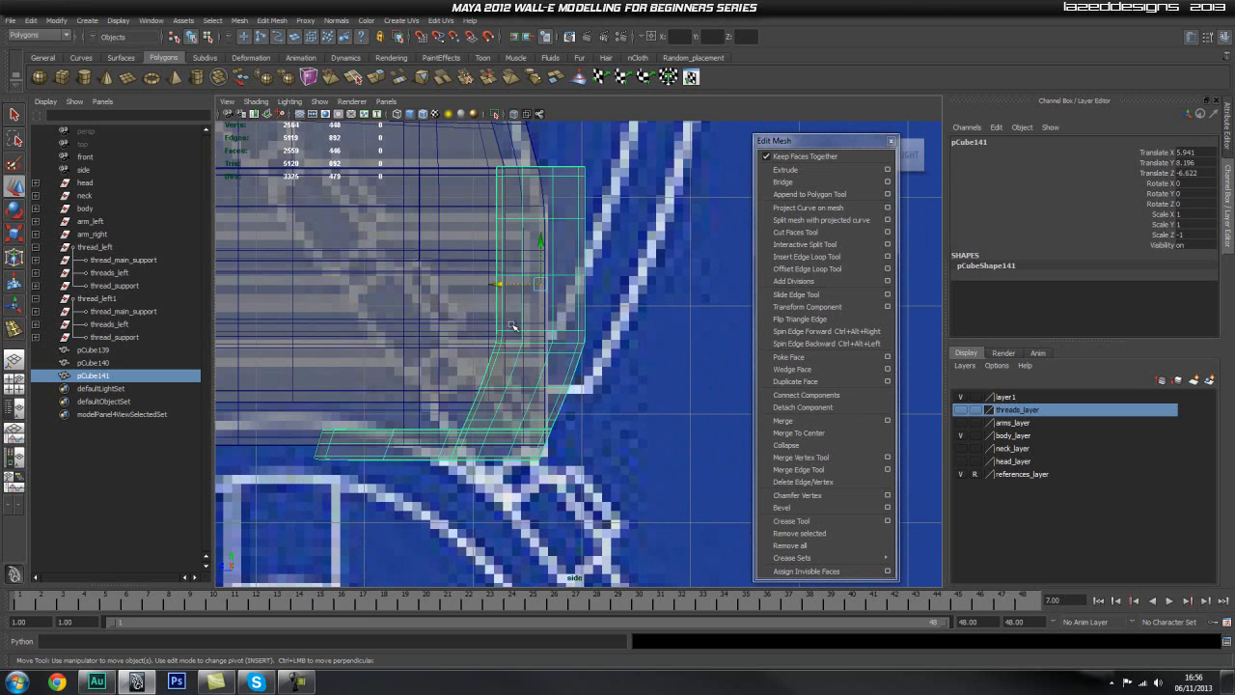
mouse_move(504, 286)
left_mouse_down()
mouse_move(558, 286)
mouse_move(528, 288)
left_mouse_up()
Step: Try to shift all vertices below the rear corner piece's bend along Z
key("1")
right_click_drag(565, 361, 508, 359)
left_click_drag(652, 319, 468, 370)
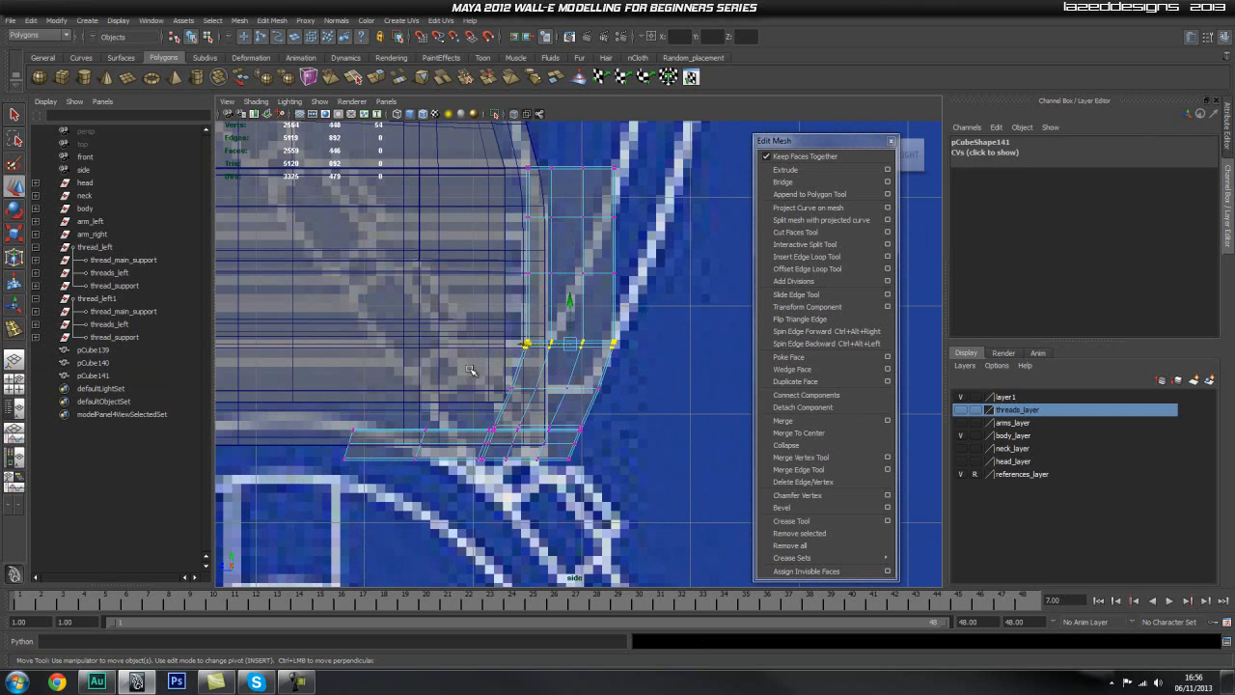
left_click_drag(499, 470, 280, 496)
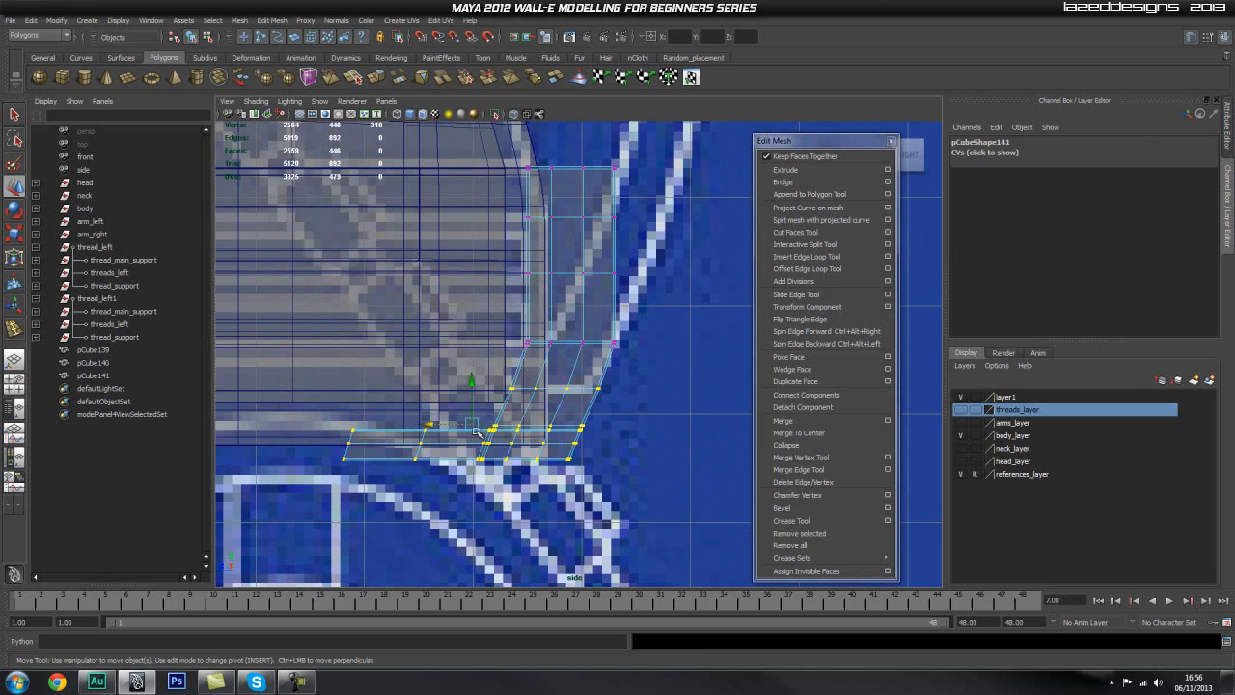
left_click_drag(436, 423, 506, 427)
key("ctrl+z")
left_click(464, 349)
left_click(553, 385)
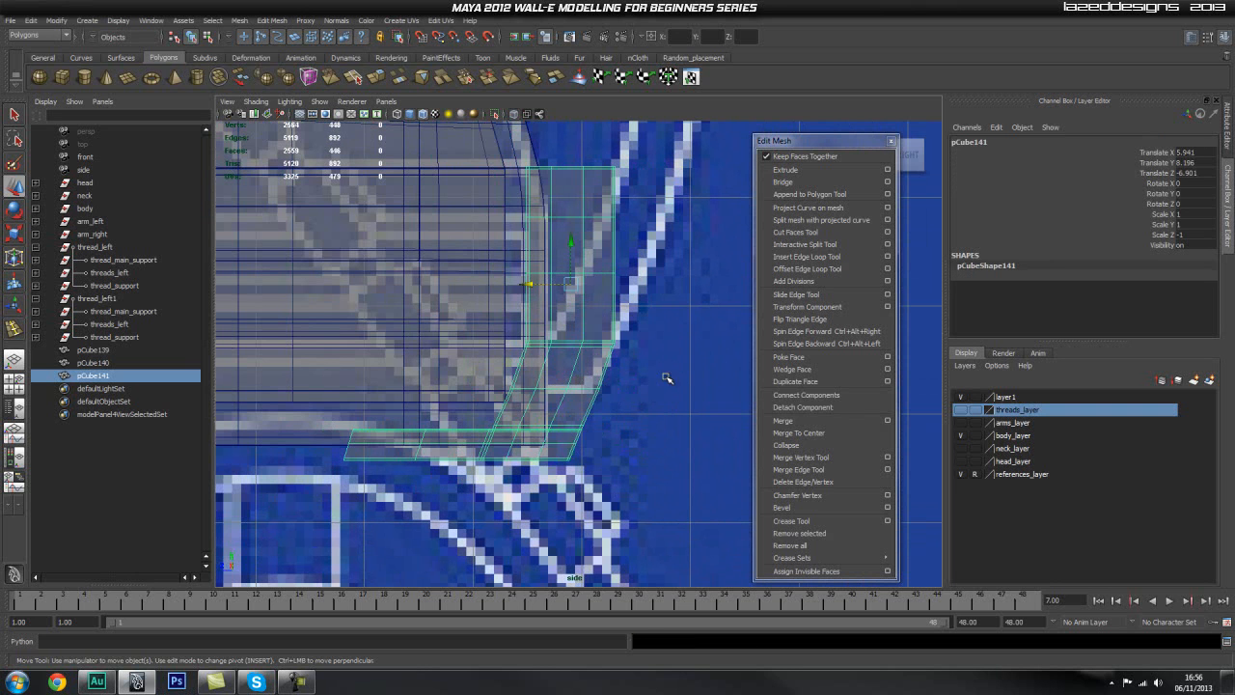
Step: Try to shift only the vertex row midway down the rear piece's sloped section along Z
right_click(592, 382)
right_click_drag(501, 390, 503, 390)
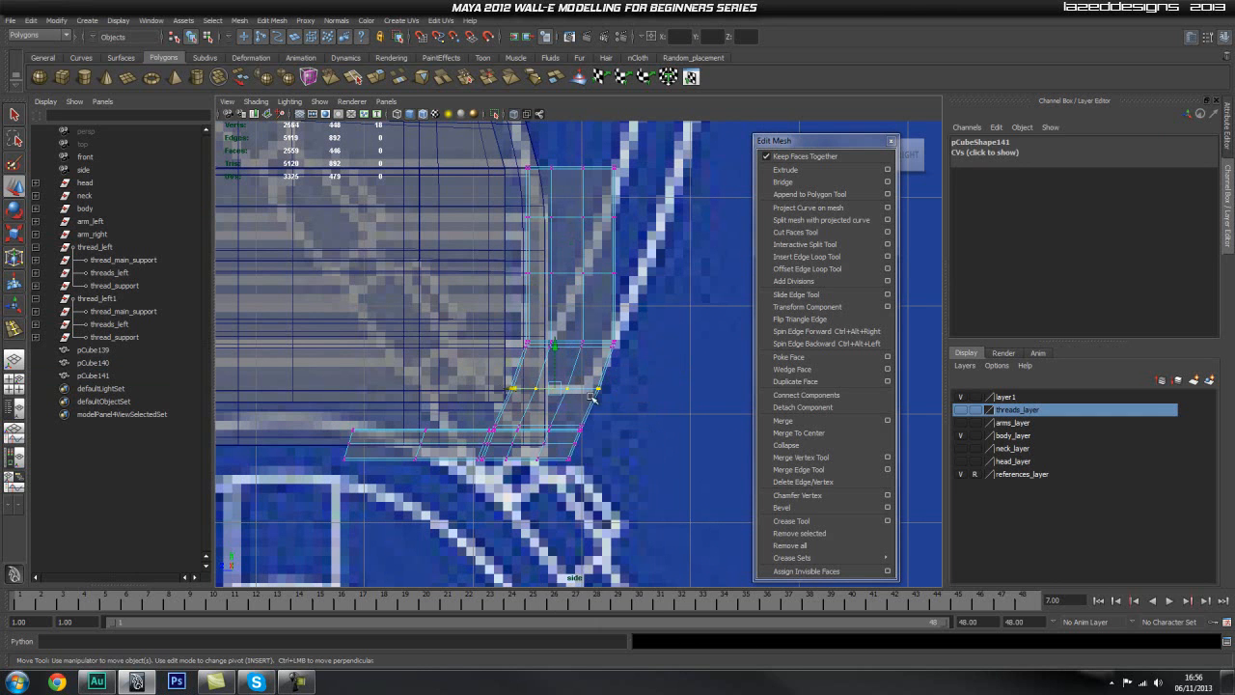
left_click(561, 367)
left_click(594, 375)
right_click_drag(599, 375, 512, 379)
left_click_drag(689, 383, 449, 415)
left_click(521, 388)
middle_click_drag(616, 342, 570, 345)
scroll(449, 403, "up", 5)
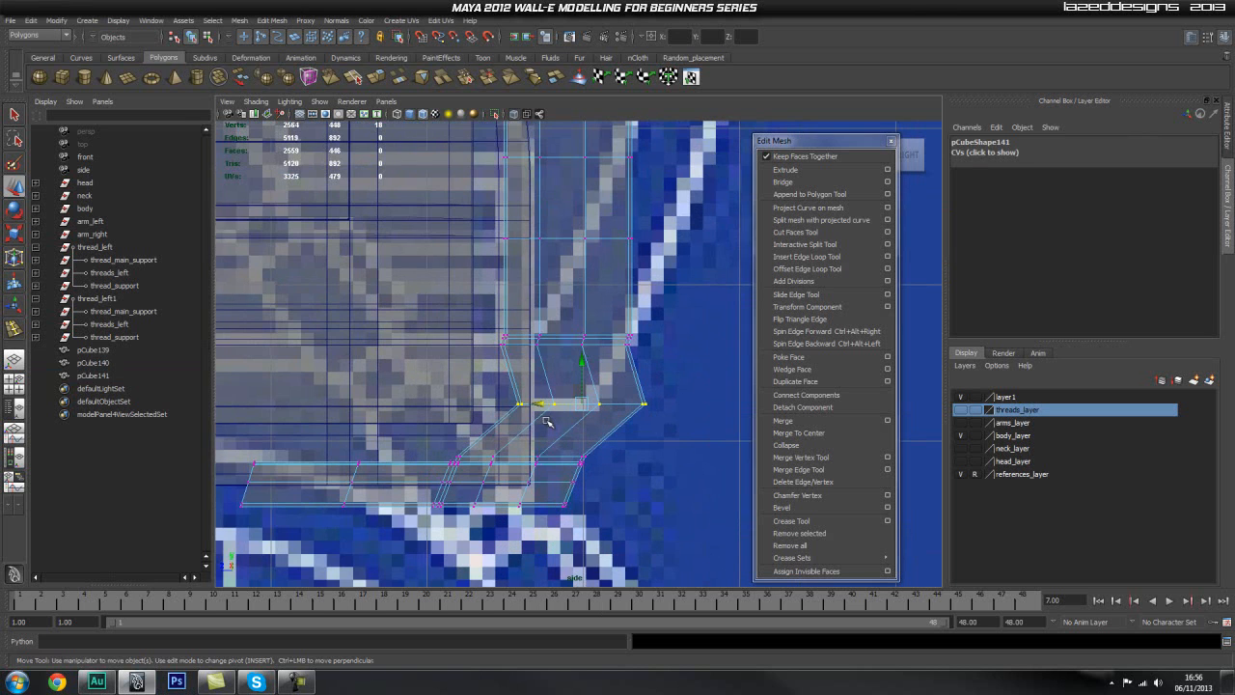
middle_click_drag(517, 386, 505, 388)
key("ctrl+z")
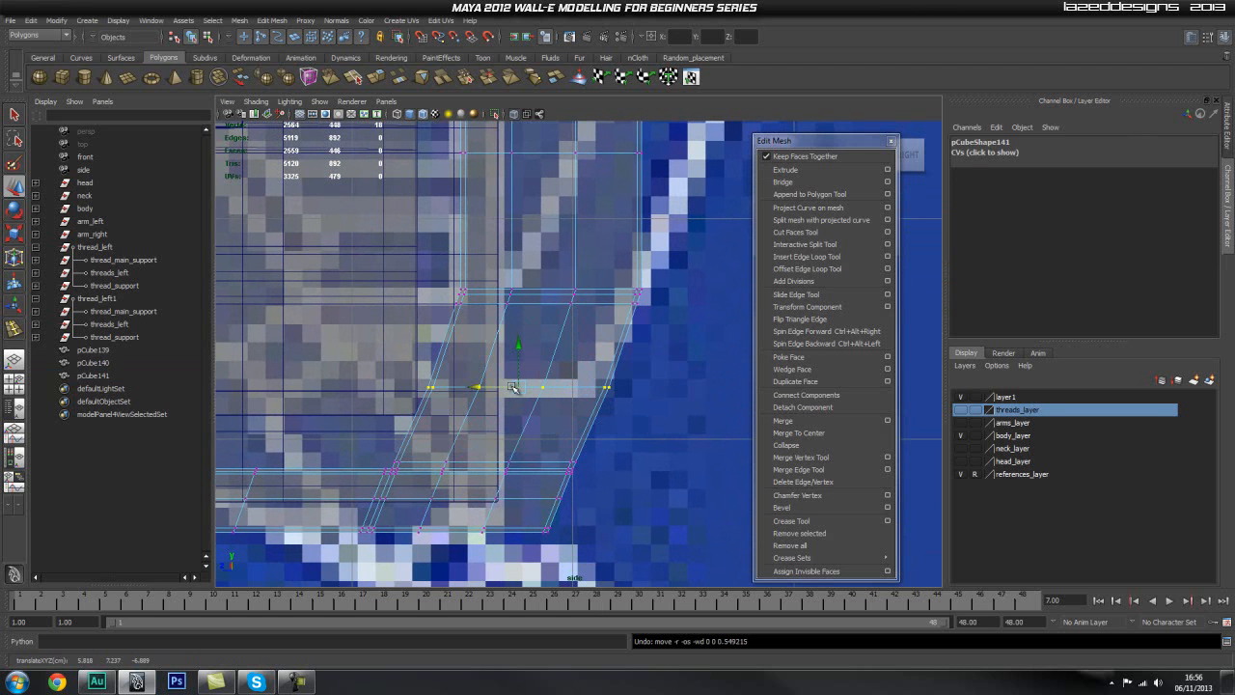
Step: Delete three horizontal support edge loops around the rear piece's bend and just above its foot joint
left_click(637, 333)
scroll(637, 330, "up", 2)
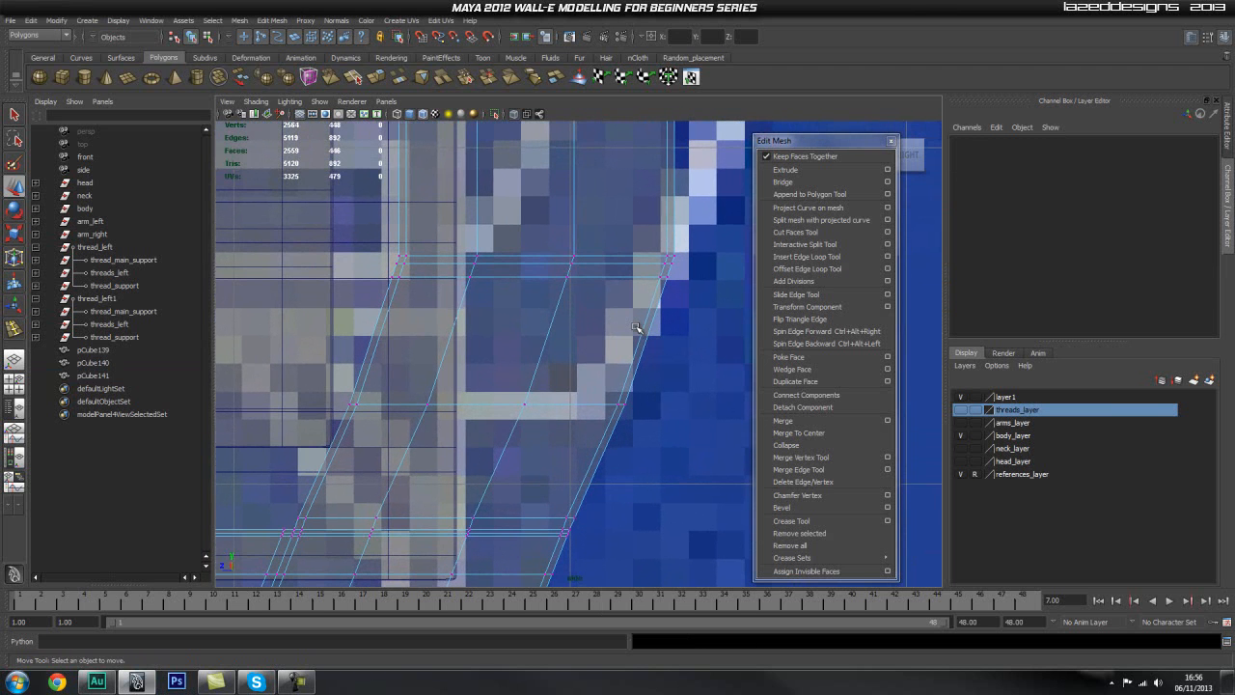
mouse_move(618, 267)
right_mouse_down()
mouse_move(615, 247)
mouse_move(605, 278)
right_mouse_up()
left_click(614, 263)
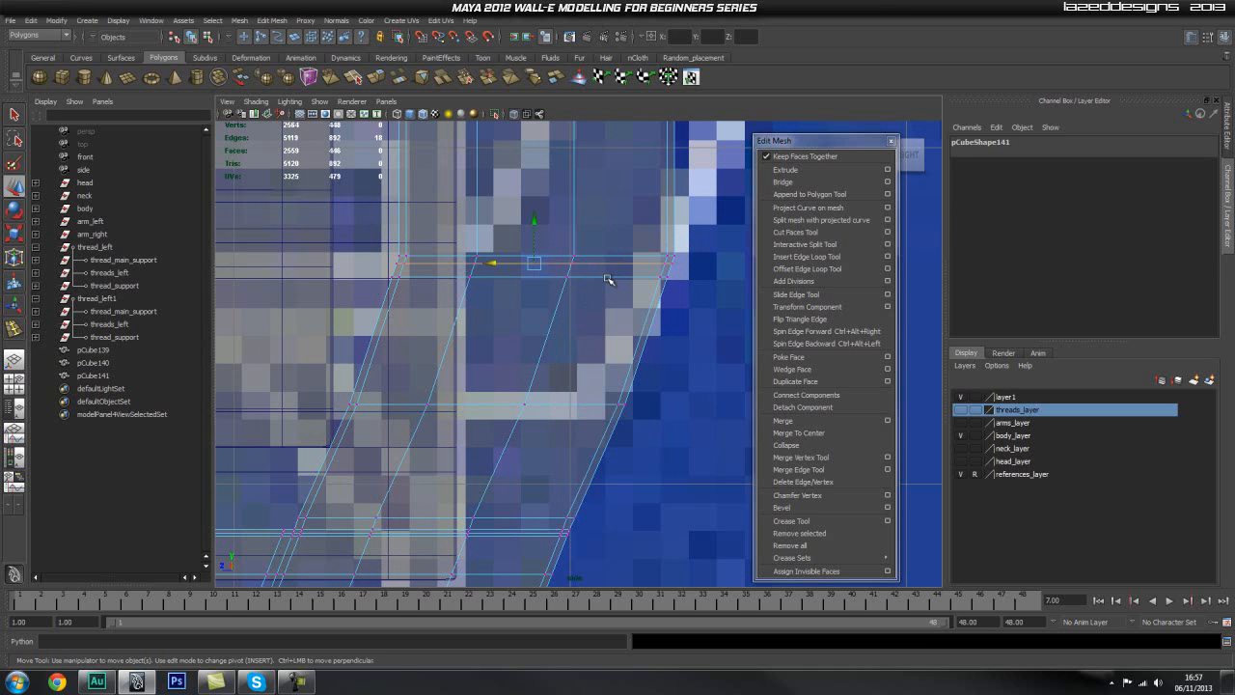
left_click(702, 262)
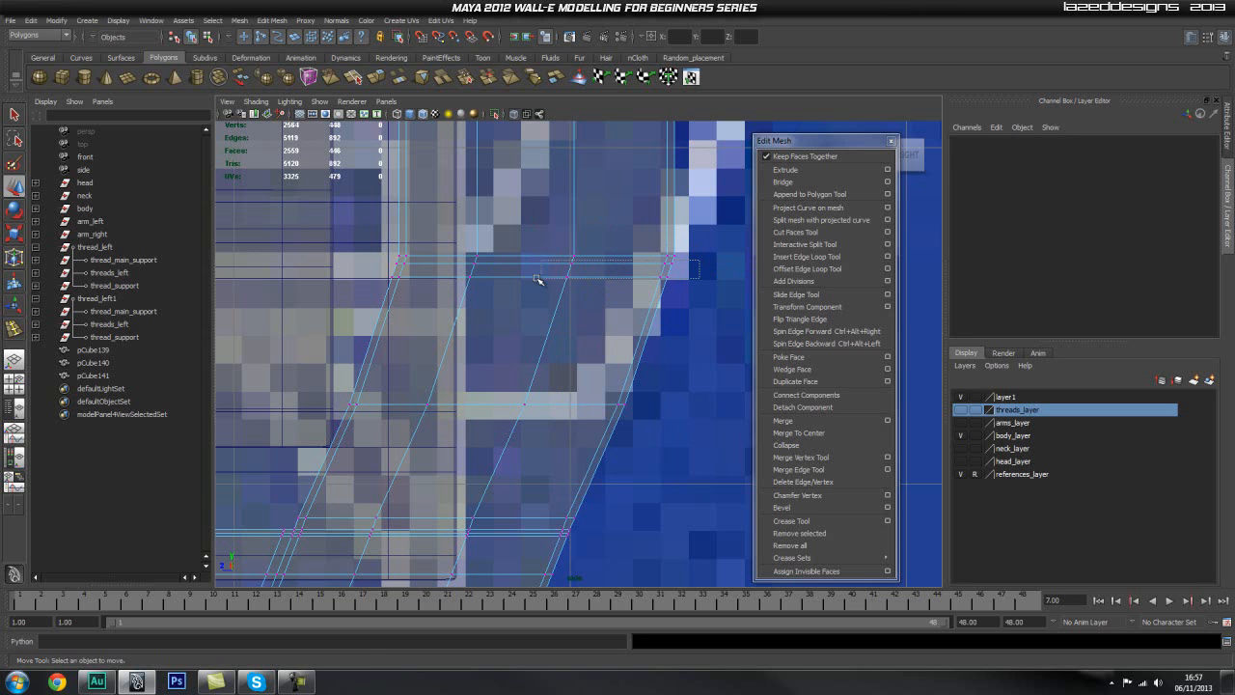
double_click(476, 265)
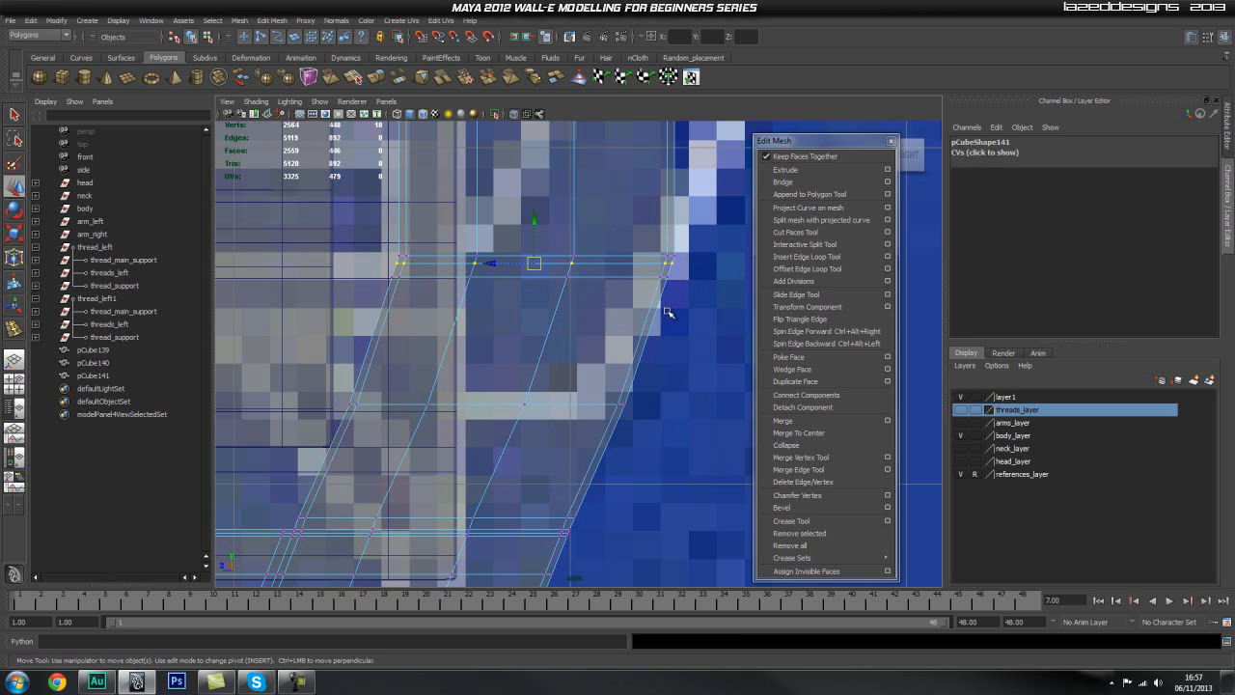
key("q")
left_click(575, 316)
right_click_drag(573, 316, 575, 280)
left_click(599, 263)
double_click(600, 272)
right_click_drag(585, 322, 519, 344, "shift")
left_click(627, 263)
right_click_drag(621, 327, 665, 426, "shift")
scroll(570, 347, "down", 3)
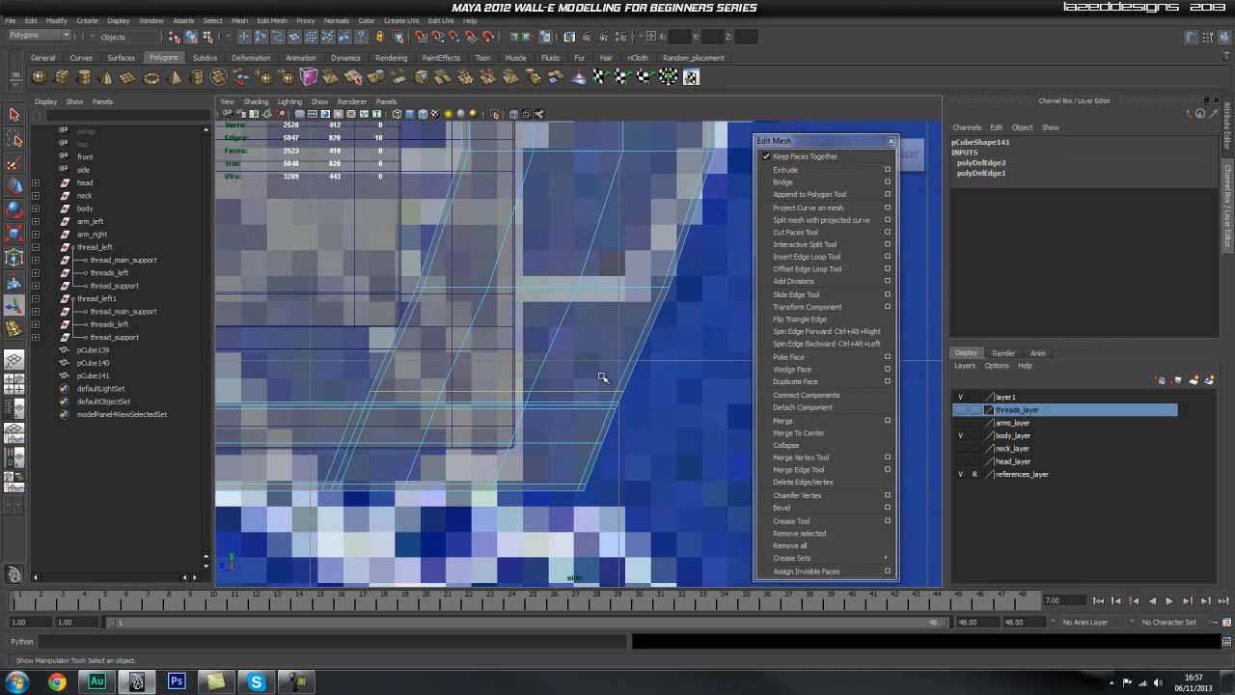
right_click_drag(601, 376, 454, 422, "shift")
Step: Delete the remaining horizontal edge loop midway down the rear piece's sloped section
key("q")
right_click_drag(676, 421, 608, 406, "alt")
left_click_drag(644, 367, 448, 443)
right_click_drag(579, 424, 615, 423, "alt")
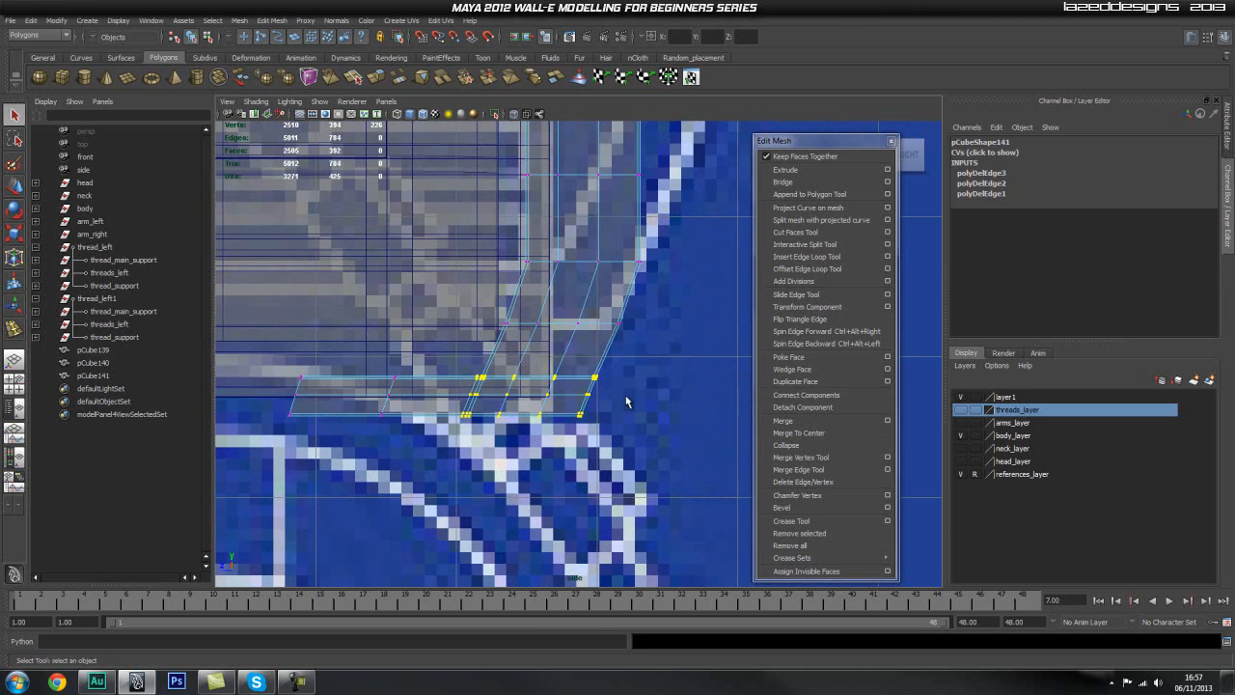
left_click_drag(485, 443, 282, 442)
double_click(607, 324)
right_click_drag(611, 301, 585, 314, "shift")
Step: Move all the foot vertices of the rear corner piece along Z until the upright's lower section is vertical
right_click_drag(554, 393, 504, 394)
left_click_drag(659, 358, 254, 475)
key("w")
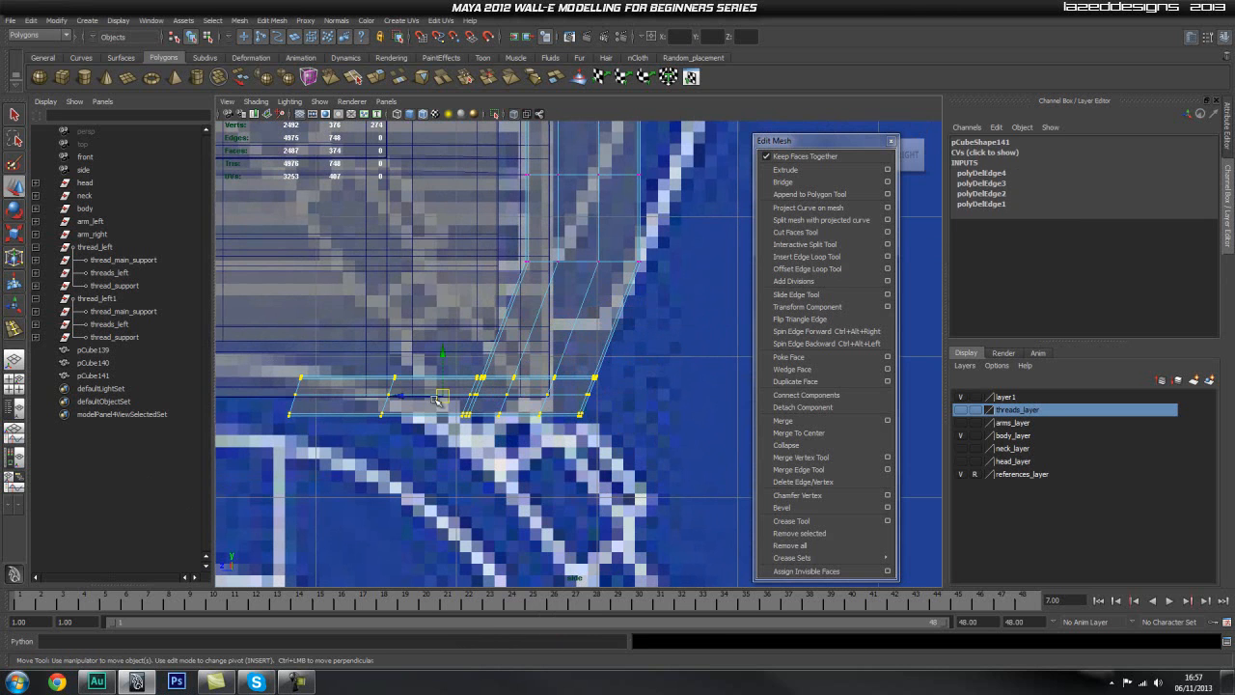
middle_click_drag(403, 398, 446, 397)
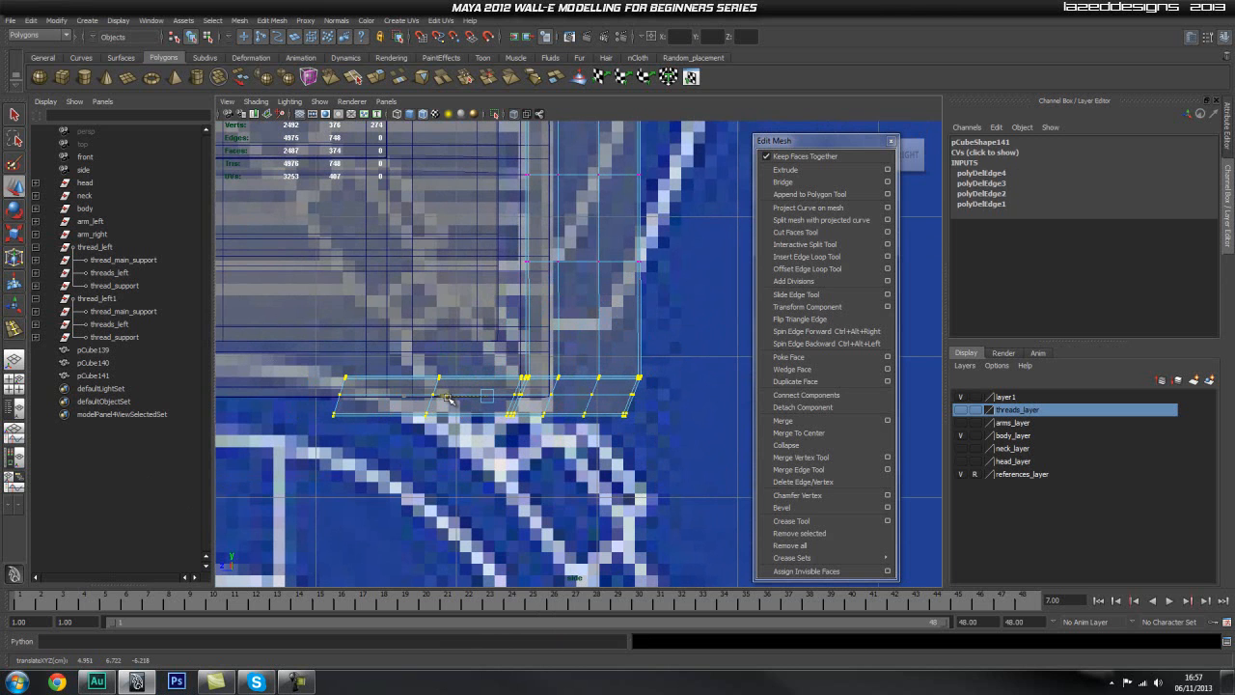
left_click_drag(447, 398, 448, 398)
scroll(662, 353, "up", 3)
middle_click_drag(647, 347, 562, 402, "alt")
middle_click_drag(498, 356, 522, 312, "alt")
left_click_drag(343, 424, 343, 425)
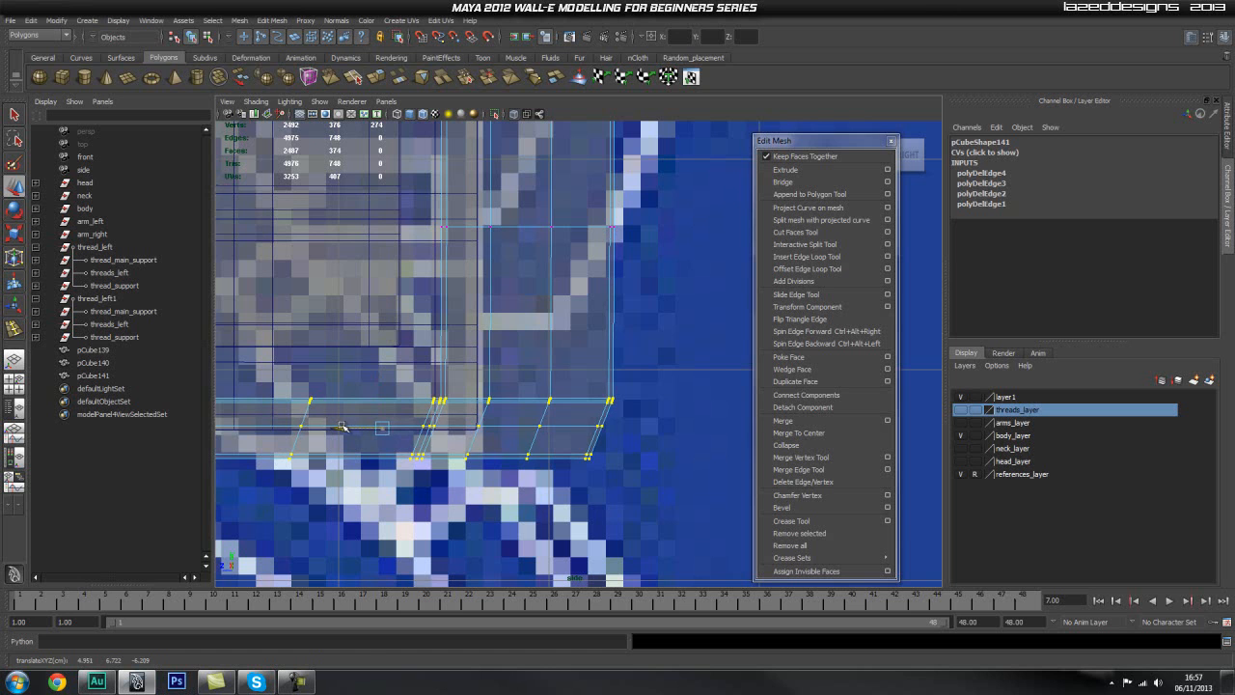
Step: Turn off X-ray shading and examine the straightened rear corner piece in the perspective view
middle_click_drag(437, 413, 526, 377, "alt")
scroll(522, 378, "down", 4)
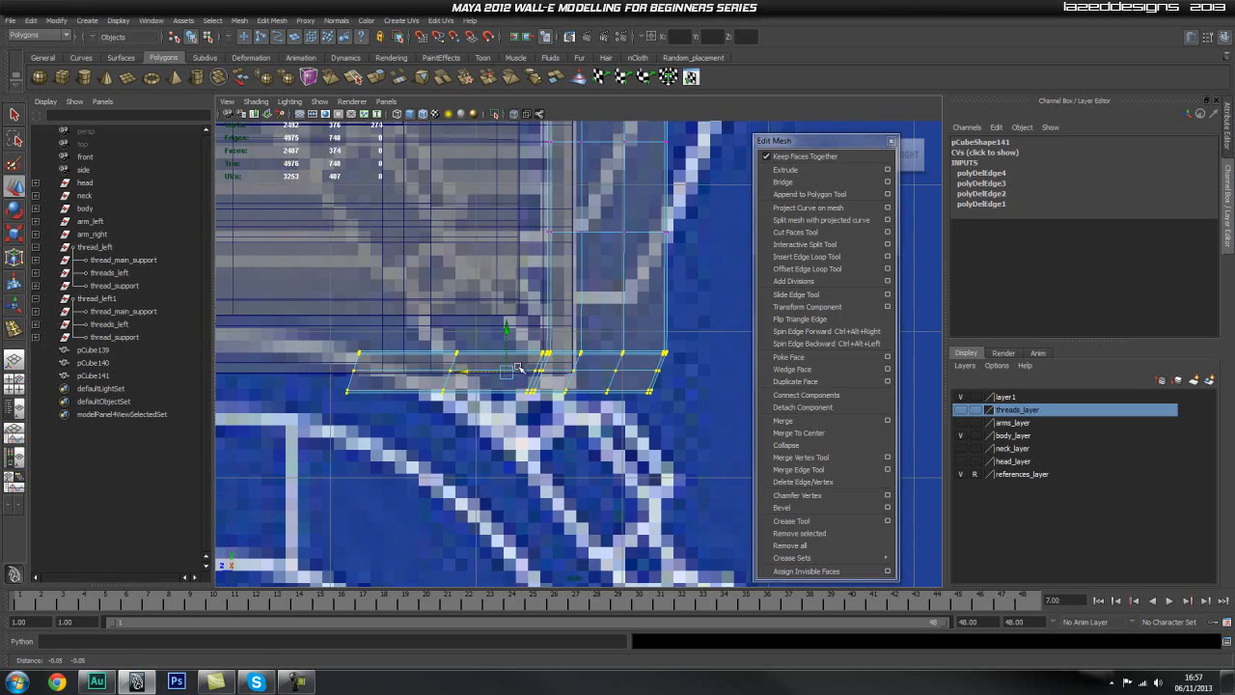
key("space")
left_click_drag(569, 359, 571, 324)
left_click_drag(653, 339, 569, 313, "alt")
left_click(514, 116)
left_click(399, 405)
scroll(399, 405, "up", 3)
mouse_move(401, 405)
left_mouse_down("alt")
mouse_move(474, 391)
mouse_move(482, 333)
left_mouse_up("alt")
middle_click_drag(483, 333, 552, 243, "alt")
scroll(488, 400, "up", 2)
left_click_drag(463, 397, 434, 386, "alt")
middle_click_drag(434, 385, 542, 336, "alt")
left_click_drag(542, 336, 587, 325, "alt")
left_click_drag(463, 349, 315, 383, "alt")
Step: Turn on X-ray shading in the side view and compare the rear corner piece with the blueprint
key("space")
scroll(543, 328, "down", 3)
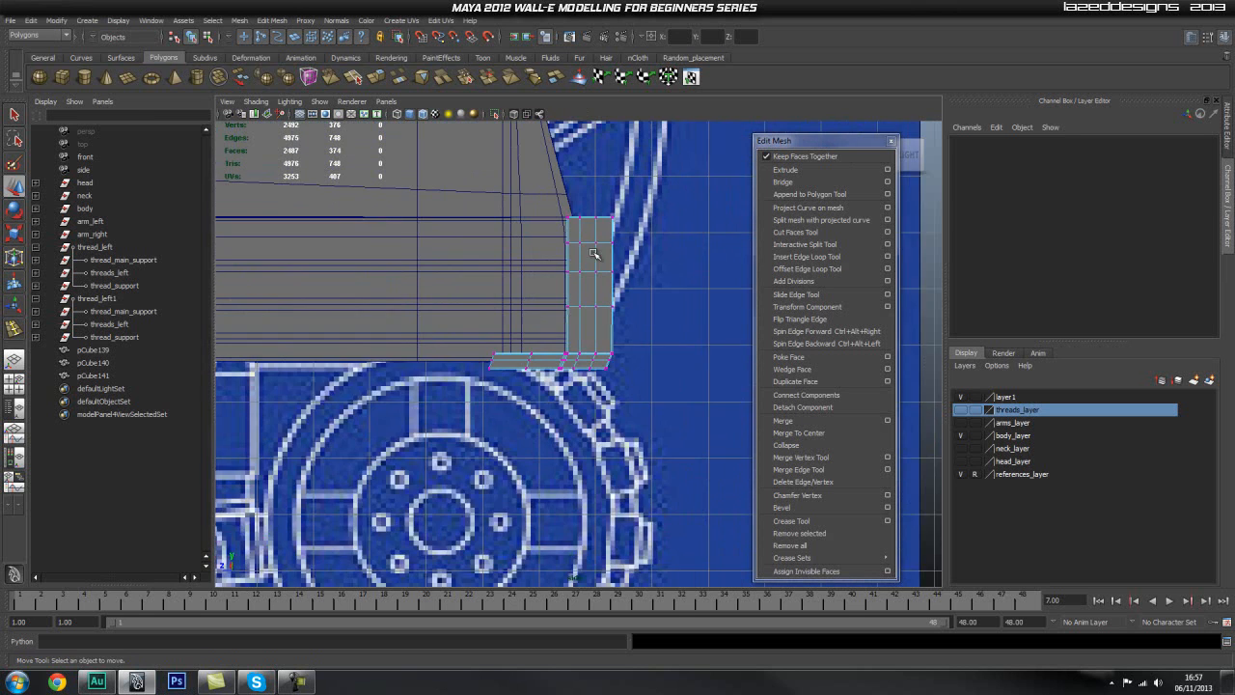
middle_click_drag(544, 328, 475, 438, "alt")
scroll(314, 350, "up", 3)
middle_click_drag(501, 341, 539, 254, "alt")
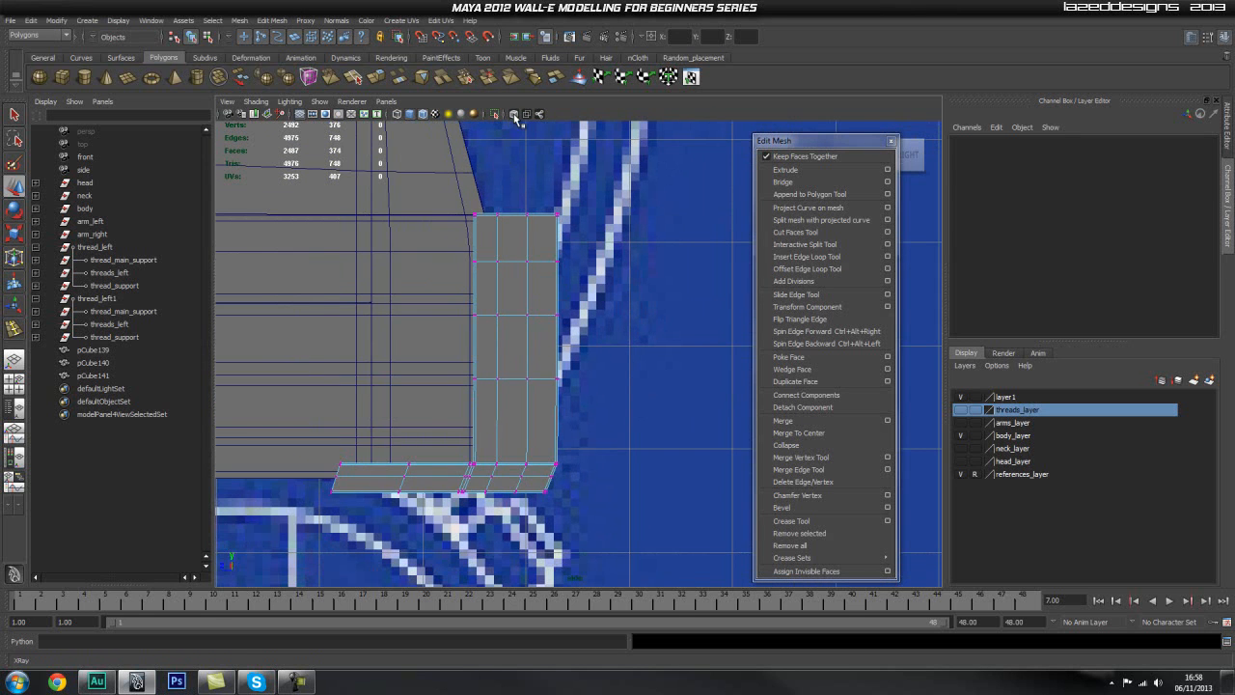
left_click(514, 115)
scroll(481, 270, "up", 1)
middle_click_drag(499, 292, 515, 317, "alt")
scroll(514, 297, "up", 1)
Step: Delete the vertical edge loops running through the side face of the rear piece's upright
right_click(561, 271)
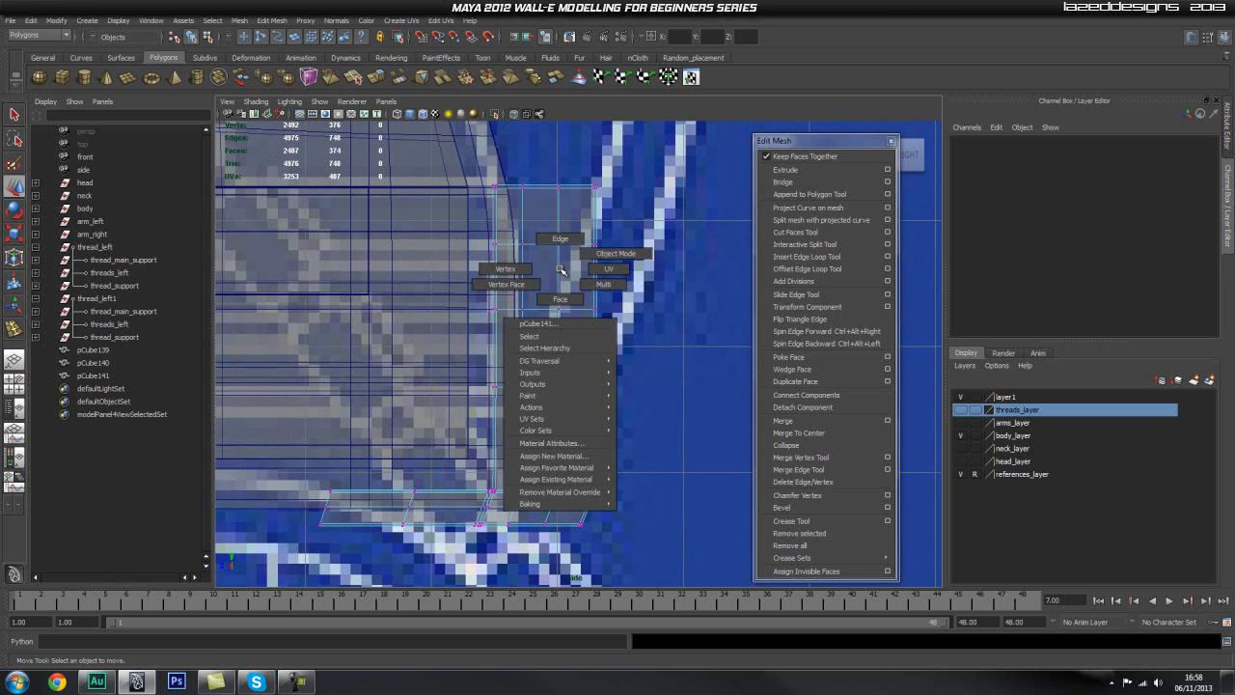
left_click(504, 269)
left_click_drag(627, 163, 561, 569)
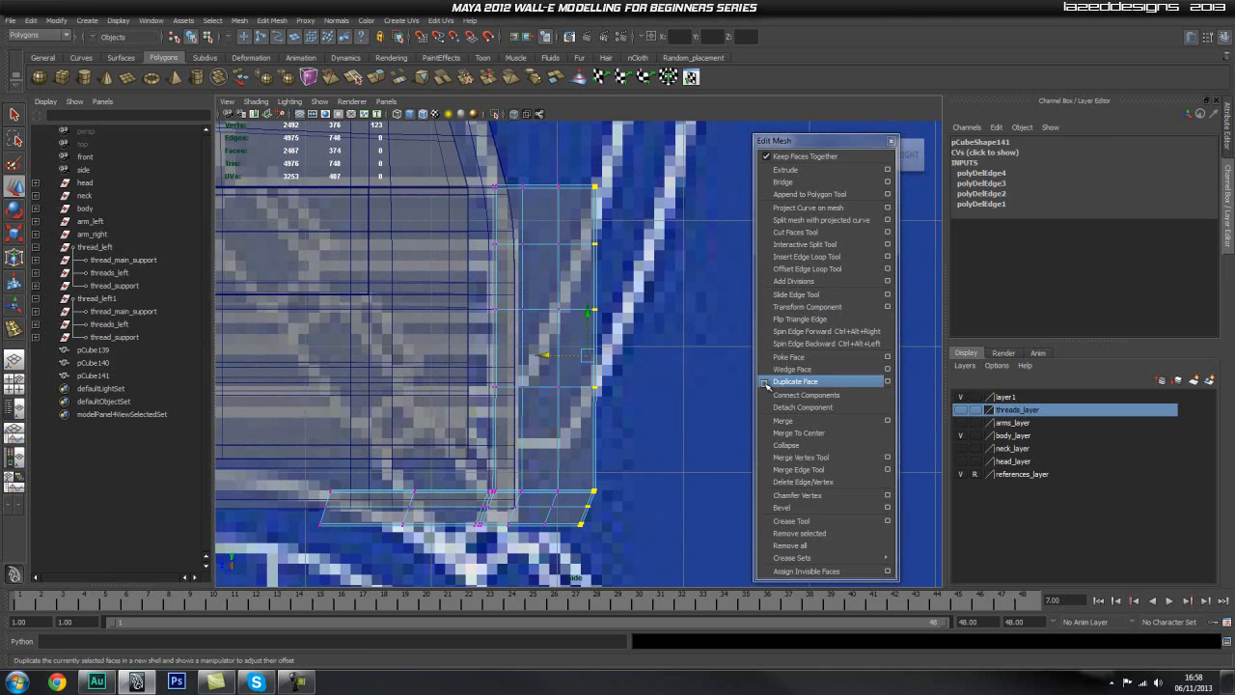
left_click(649, 238)
key("q")
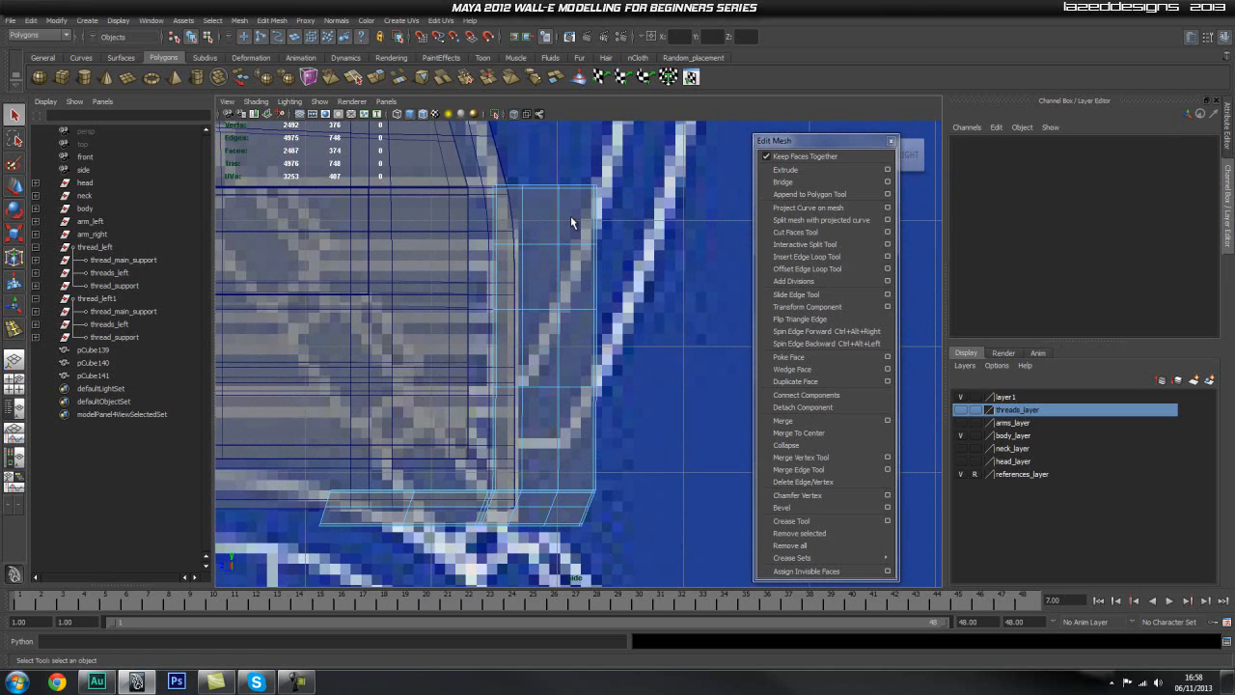
left_click(557, 226)
double_click(520, 218, "shift")
right_click_drag(536, 219, 511, 241, "shift")
Step: Move the rear piece's outermost column of vertices inward along Z to narrow the upright and its foot
key("q")
left_click_drag(645, 173, 569, 583)
key("w")
left_click_drag(542, 358, 474, 366)
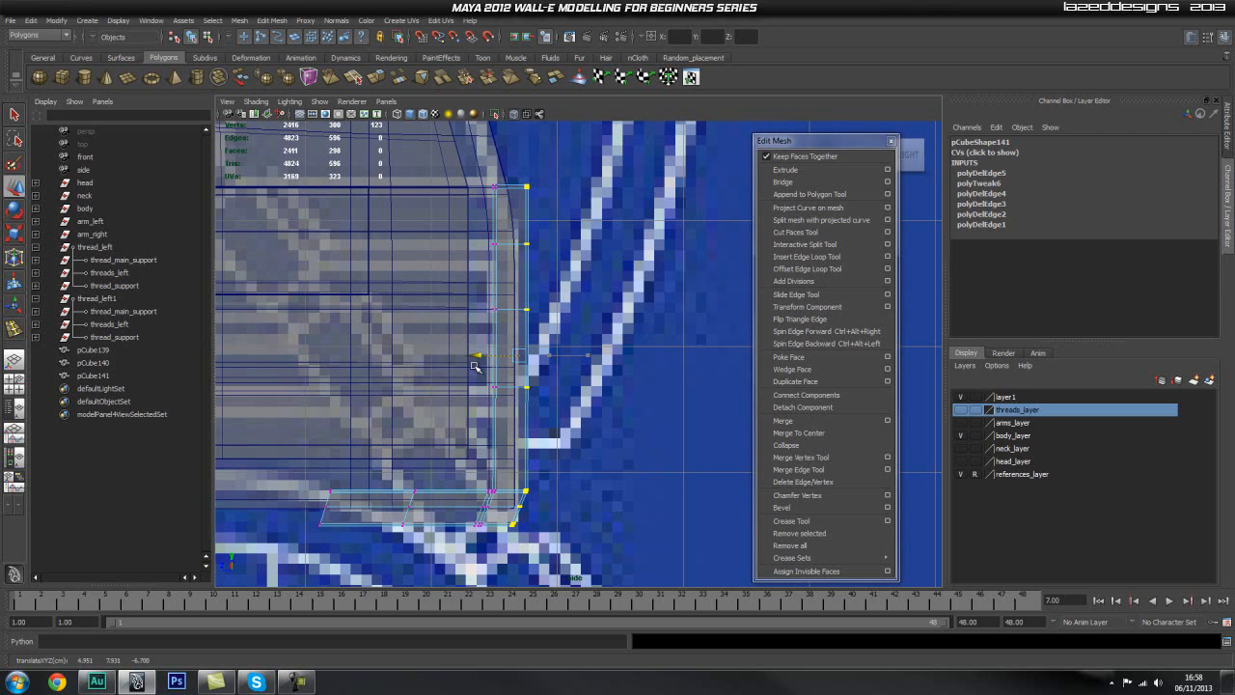
left_click(573, 346)
Step: Turn off X-ray shading and examine the narrowed rear corner piece from several angles in the perspective view
key("space")
left_click_drag(524, 351, 564, 293)
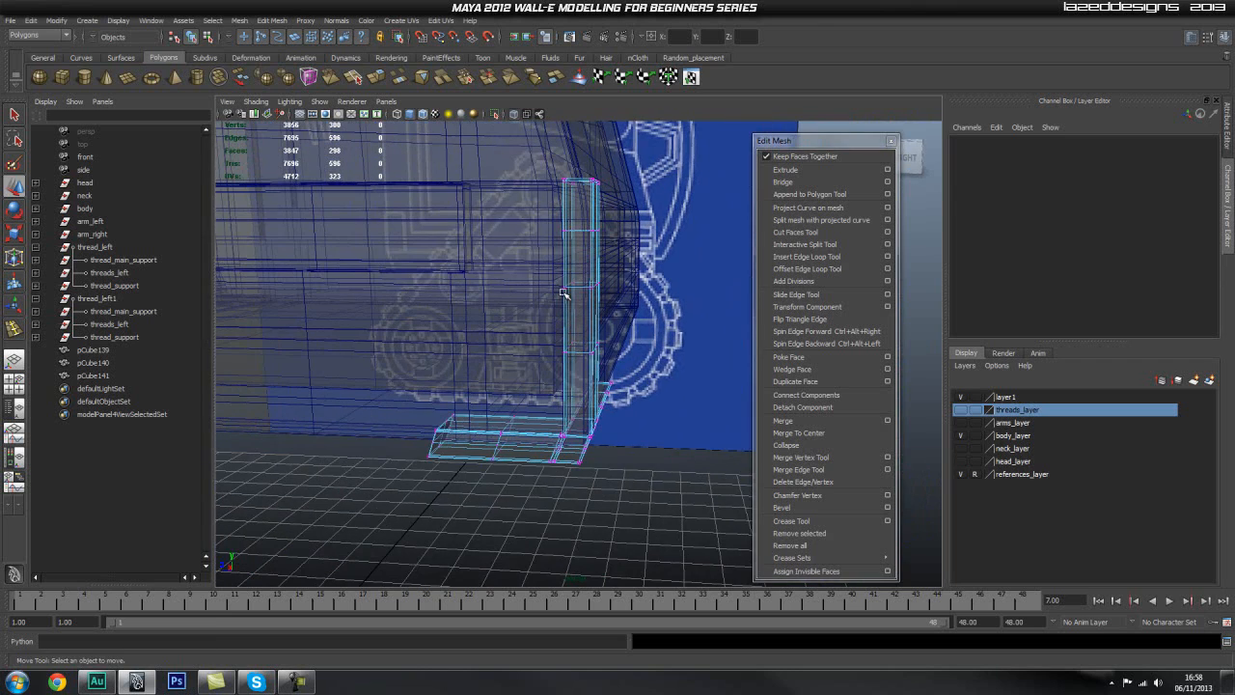
left_click(514, 115)
mouse_move(609, 239)
left_mouse_down("alt")
mouse_move(584, 265)
mouse_move(502, 263)
left_mouse_up("alt")
middle_click_drag(502, 262, 631, 265, "alt")
left_click_drag(631, 264, 473, 390, "alt")
right_click_drag(472, 390, 530, 422, "alt")
left_click_drag(530, 422, 521, 448, "alt")
right_click_drag(392, 422, 840, 408, "alt")
Step: Delete the support edge loops along the upright's top rim and vertical corners
key("q")
right_click_drag(556, 387, 561, 339)
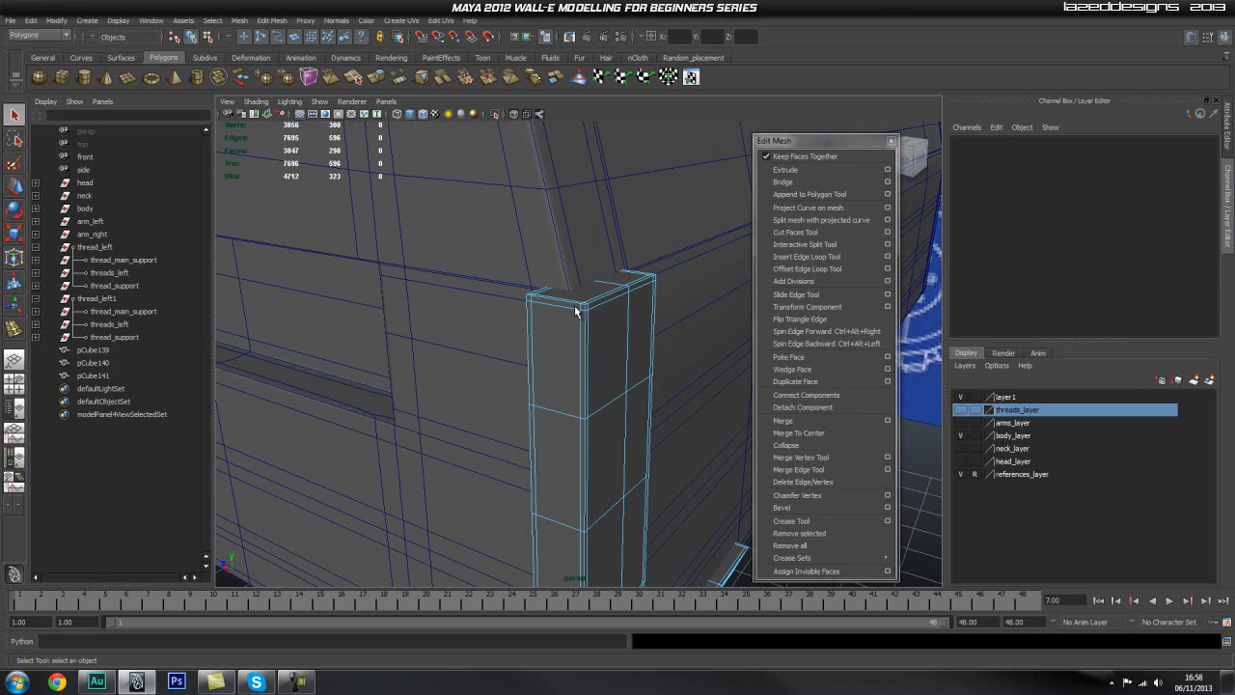
left_click(571, 312)
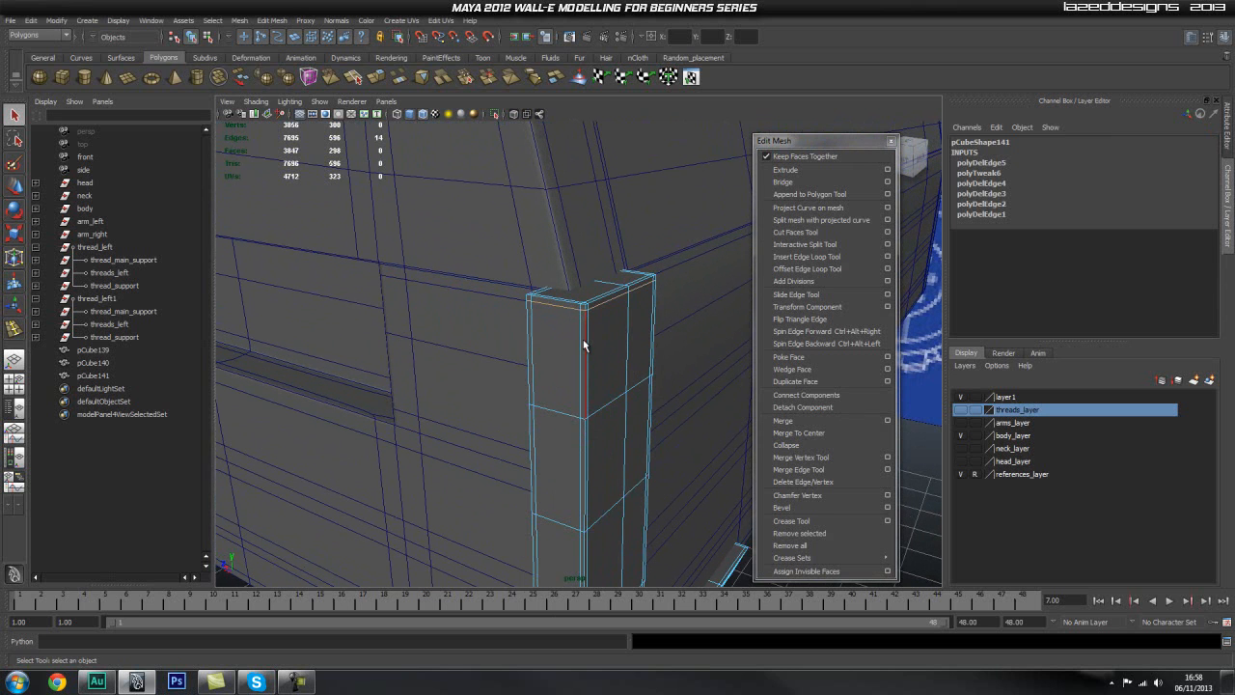
double_click(529, 339, "shift")
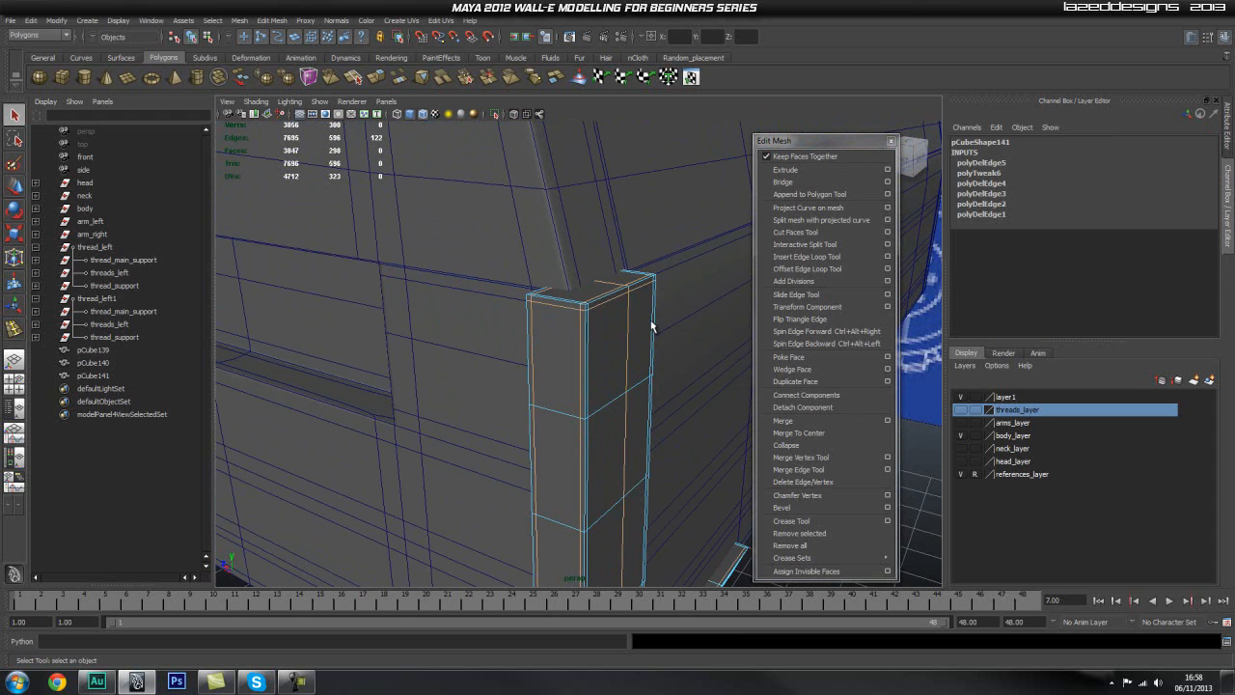
right_click_drag(609, 335, 583, 346, "shift")
left_click_drag(590, 342, 403, 311, "alt")
middle_click_drag(402, 312, 452, 424, "alt")
right_click_drag(451, 425, 530, 275, "alt")
Step: Delete the three remaining horizontal edge loops across the rear piece's upright
middle_click_drag(592, 426, 592, 368, "alt")
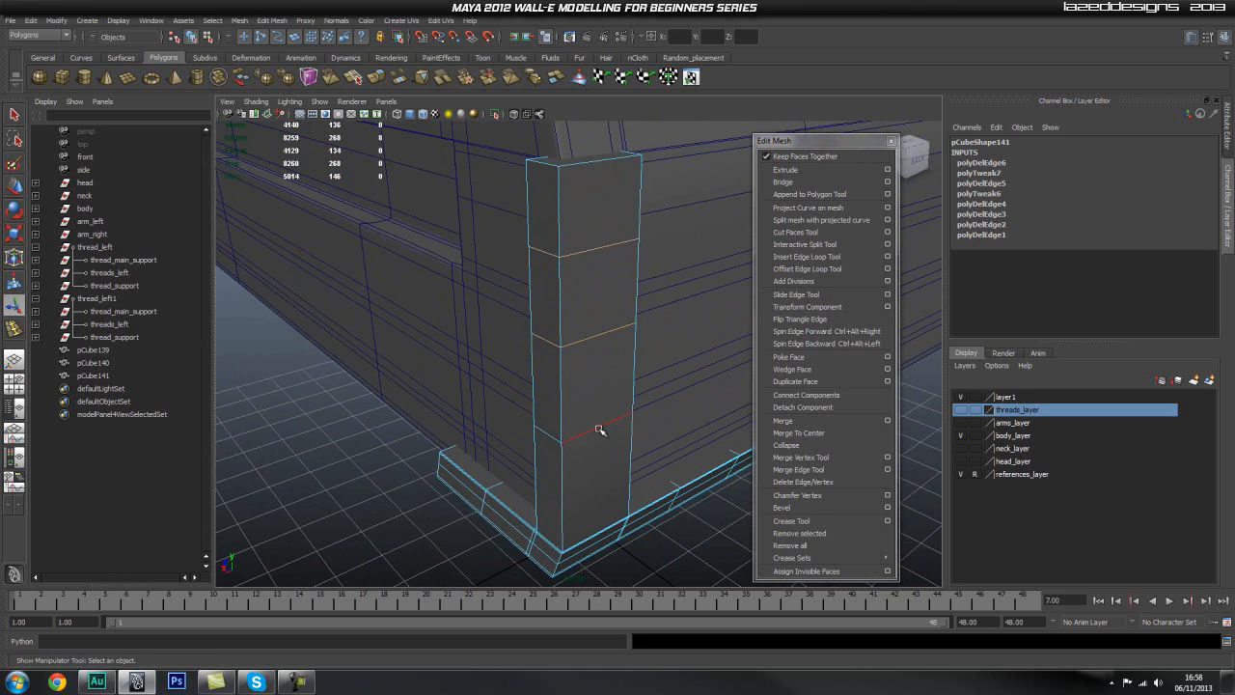
right_click_drag(598, 382, 540, 396, "shift")
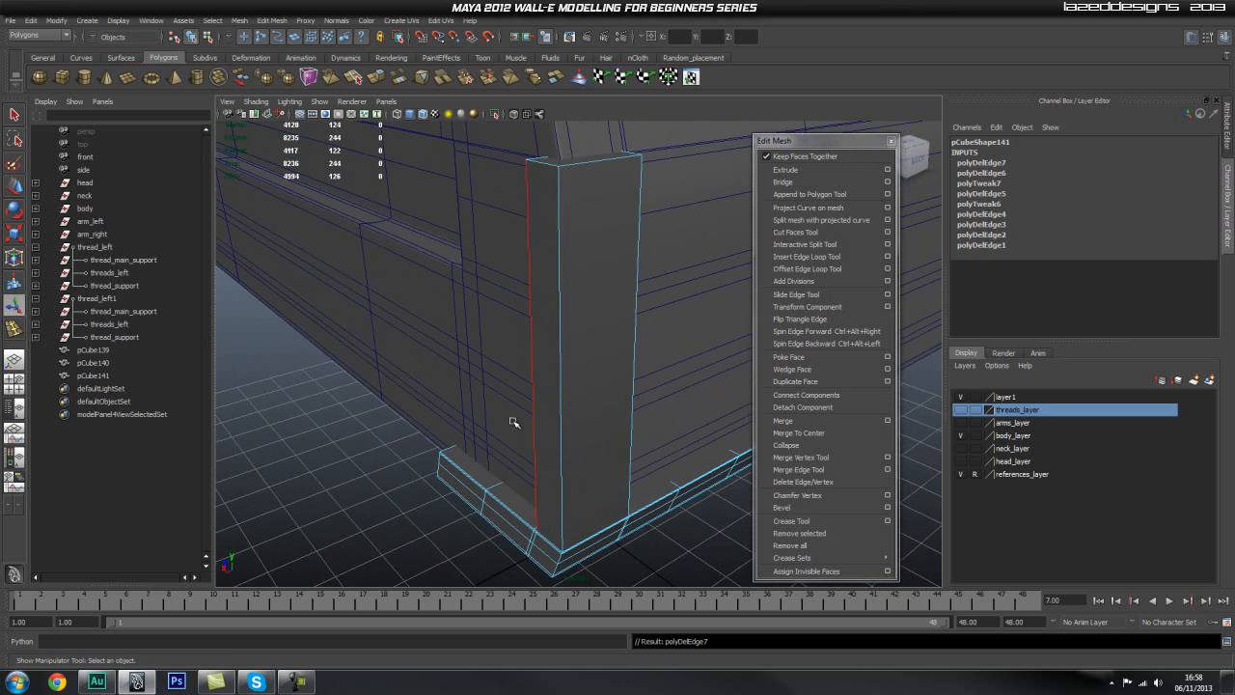
left_click_drag(539, 402, 552, 417, "alt")
middle_click_drag(552, 417, 579, 242, "alt")
middle_click_drag(672, 316, 678, 365, "alt")
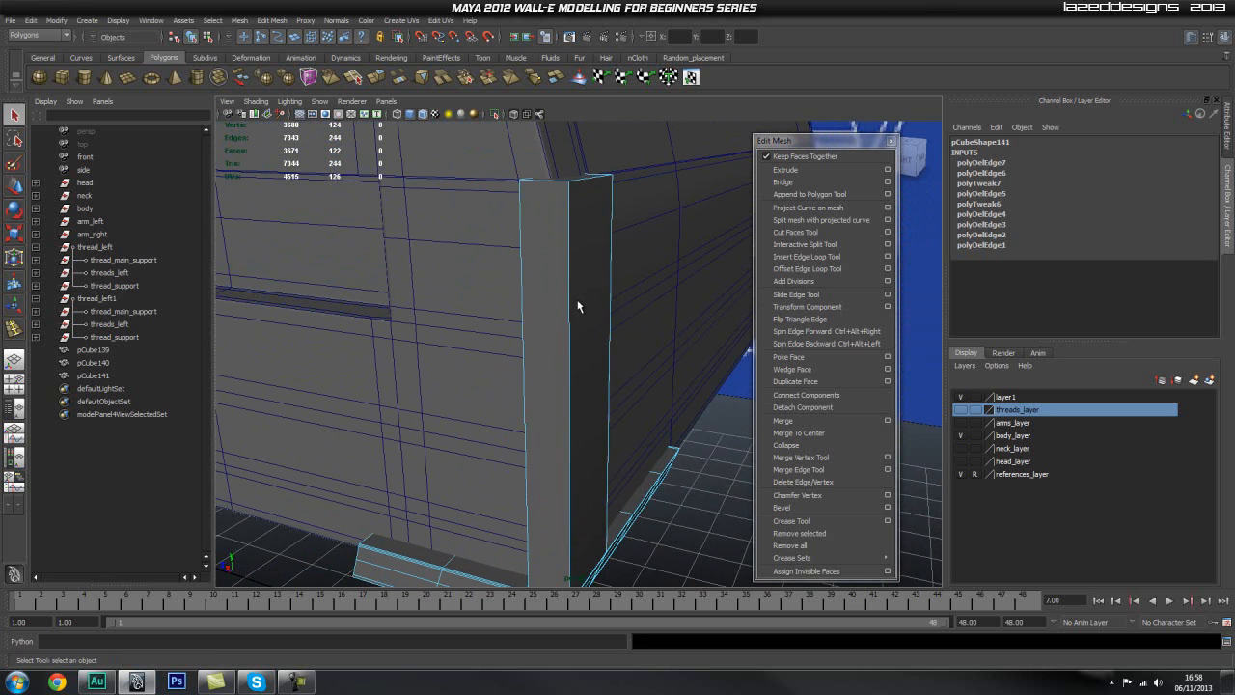
Step: Lower the top face of the rear piece's upright along Y to shorten it
key("w")
left_click(563, 182)
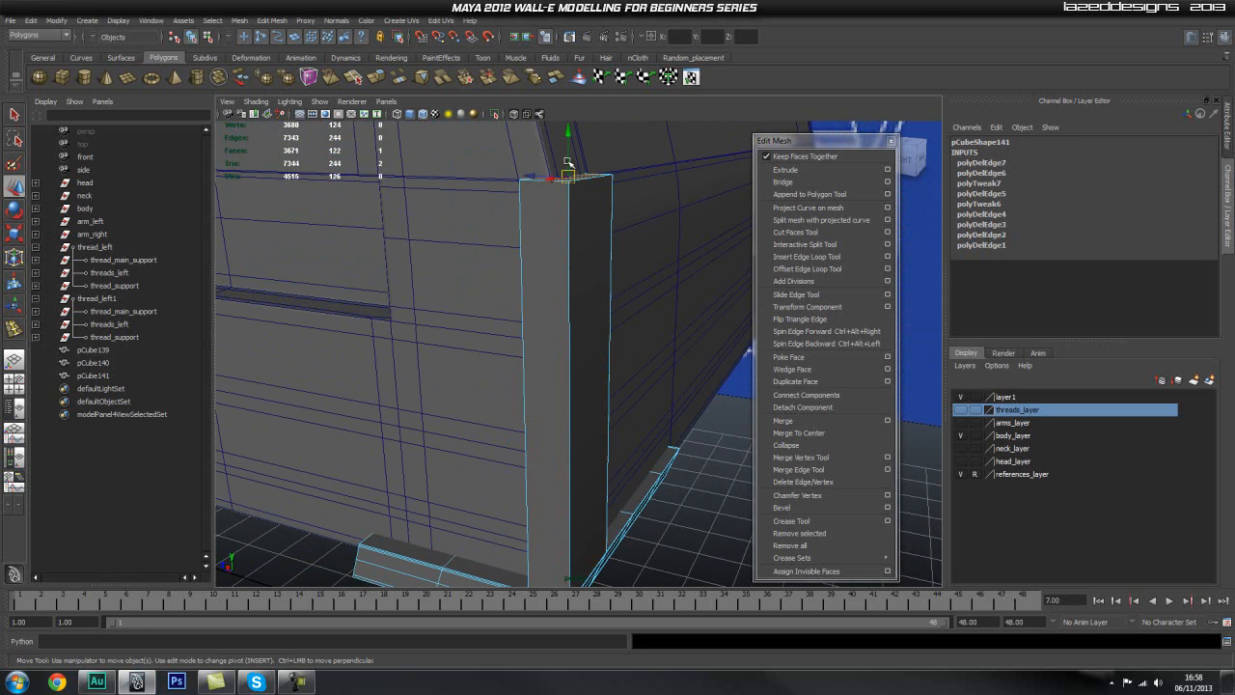
left_click_drag(569, 131, 568, 367)
middle_click_drag(570, 324, 582, 232, "alt")
right_click_drag(582, 232, 530, 315, "alt")
middle_click_drag(530, 314, 598, 253, "alt")
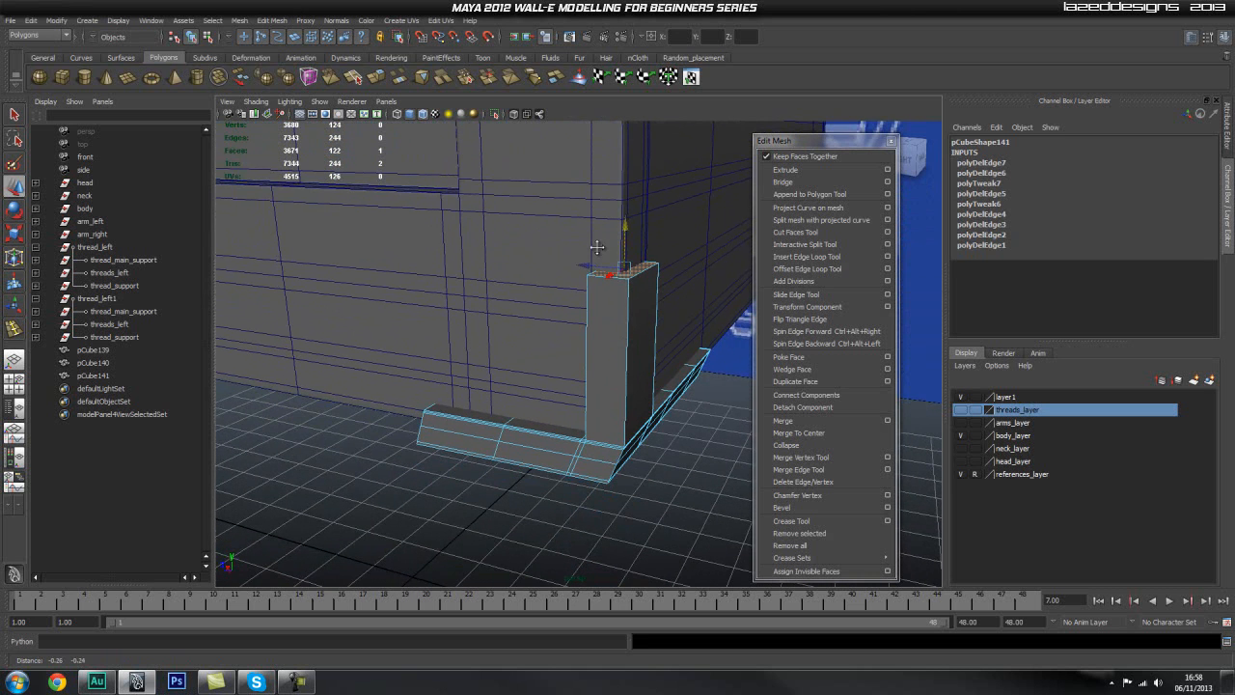
left_click_drag(598, 296, 498, 311, "alt")
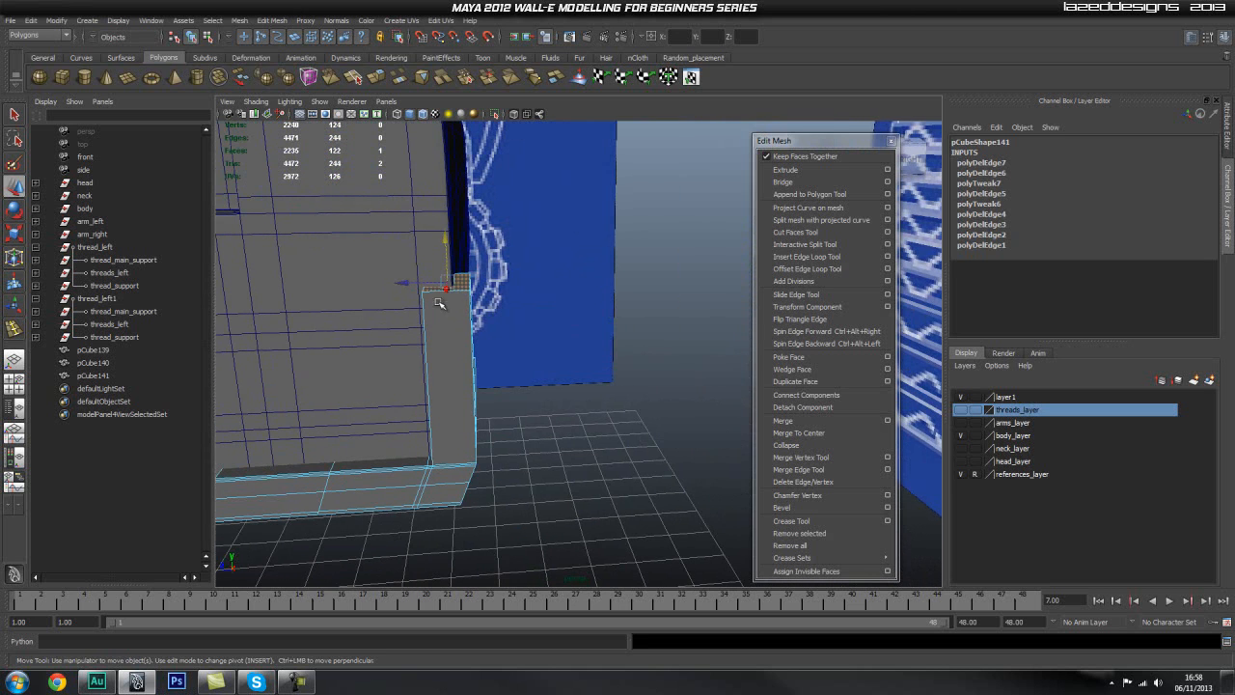
left_click_drag(444, 234, 440, 266)
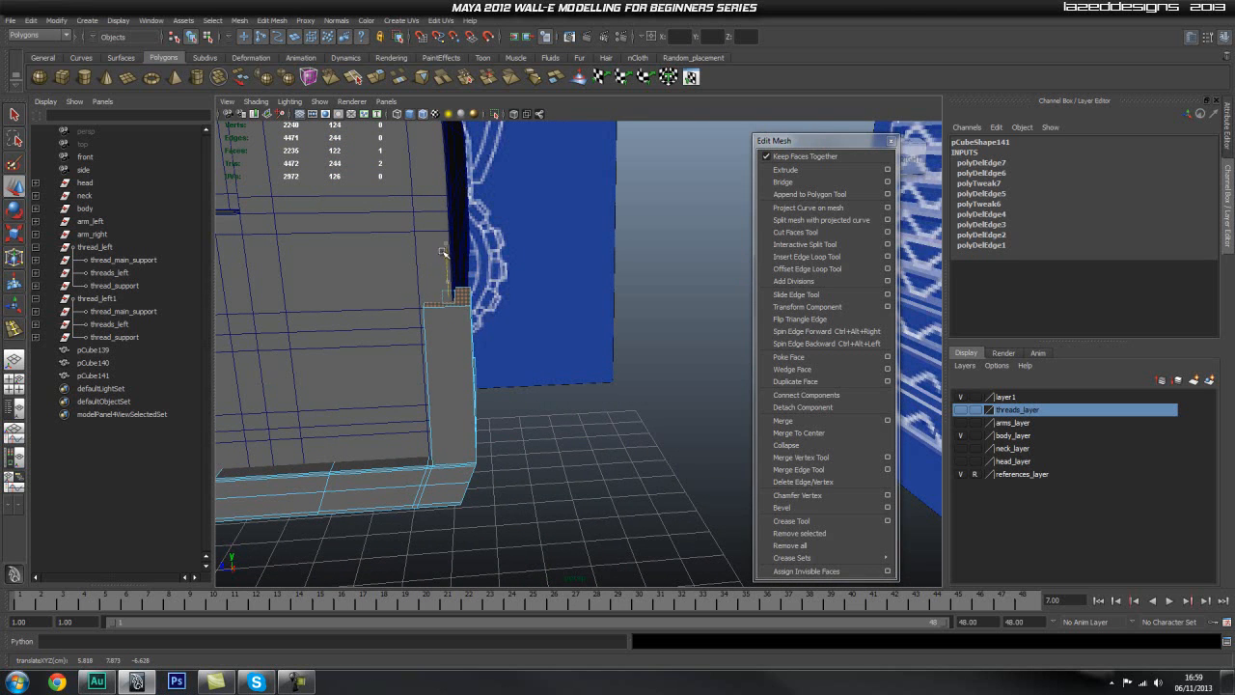
left_click(627, 344)
Step: Shorten the foot's side arm by moving its end vertices and middle edge loop along Z toward the upright
left_click_drag(627, 345, 440, 365, "alt")
key("q")
right_click_drag(440, 365, 380, 367)
left_click_drag(338, 319, 417, 498)
key("w")
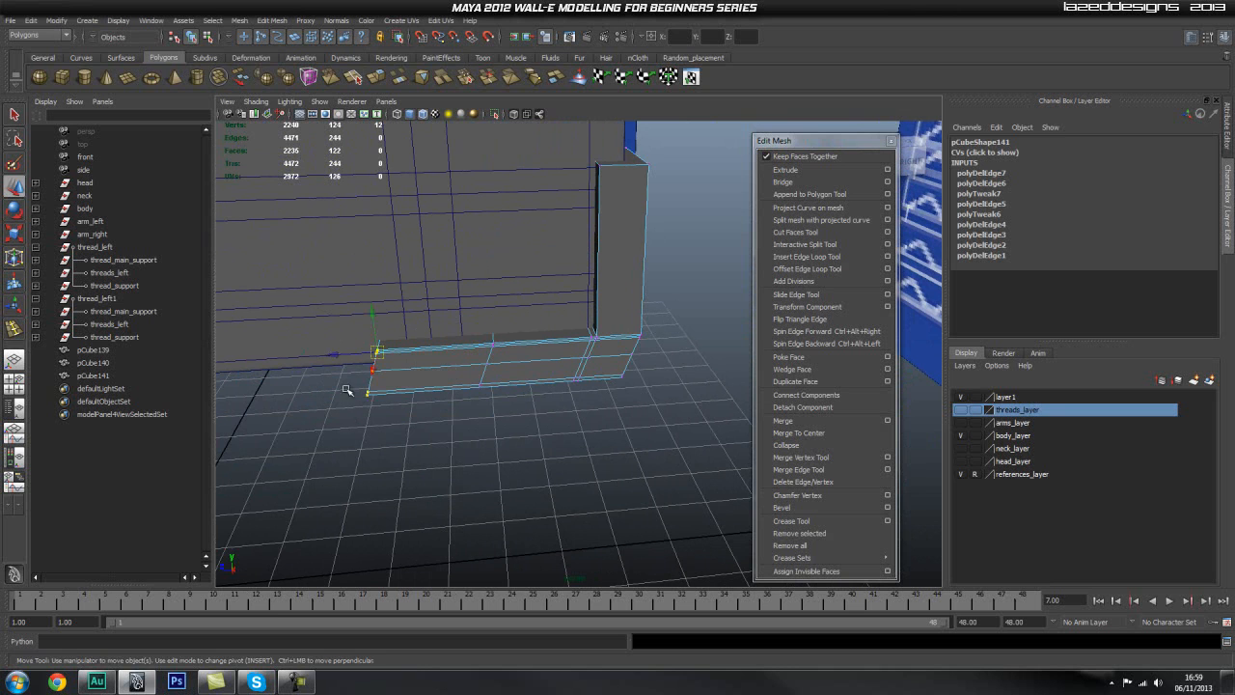
left_click_drag(539, 313, 466, 421)
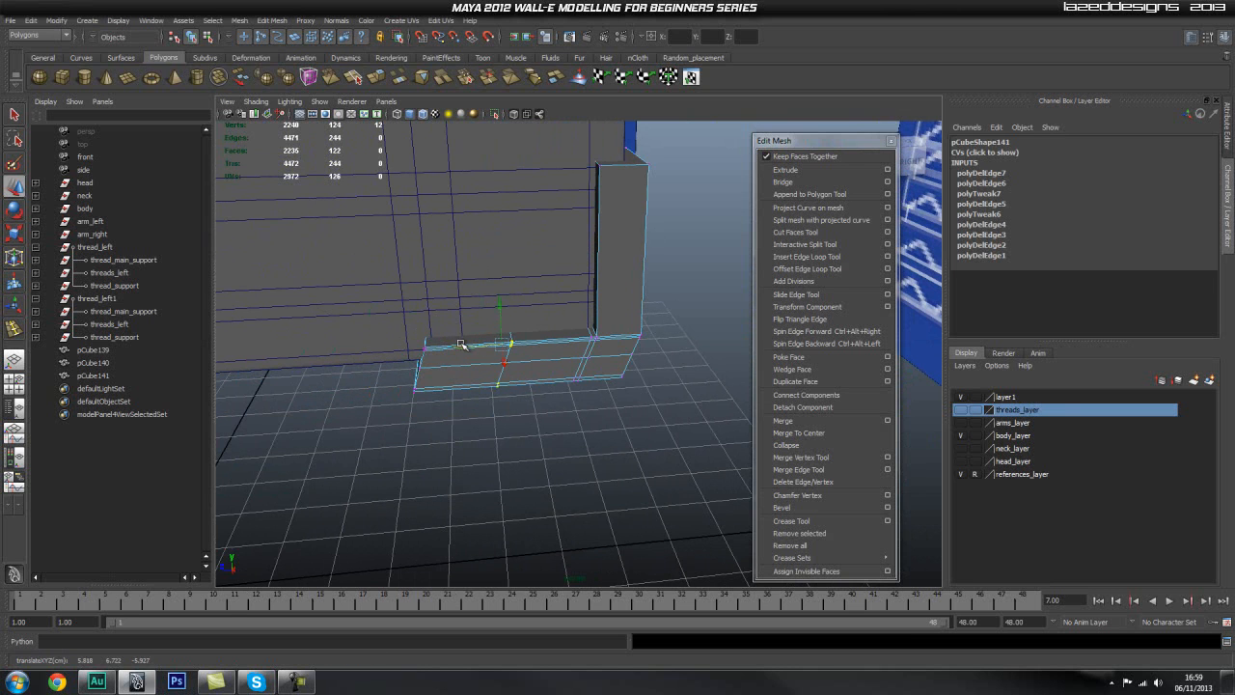
left_click(577, 408)
left_click_drag(579, 408, 529, 362, "alt")
middle_click_drag(530, 362, 382, 382, "alt")
left_click_drag(382, 383, 624, 328, "alt")
middle_click_drag(624, 328, 560, 369, "alt")
right_click_drag(560, 370, 753, 405, "alt")
left_click(581, 376)
left_click_drag(537, 383, 532, 193, "alt")
Step: Snap the upright's top outer vertices along Z in the side view to line up with the foot joint's outer corner
key("space")
left_click_drag(498, 286, 551, 278)
middle_click_drag(409, 320, 451, 194, "alt")
right_click_drag(450, 194, 457, 331, "alt")
middle_click_drag(496, 211, 523, 362, "alt")
right_click(514, 244)
left_click(541, 230)
right_click_drag(543, 243, 489, 242)
left_click_drag(475, 181, 538, 241)
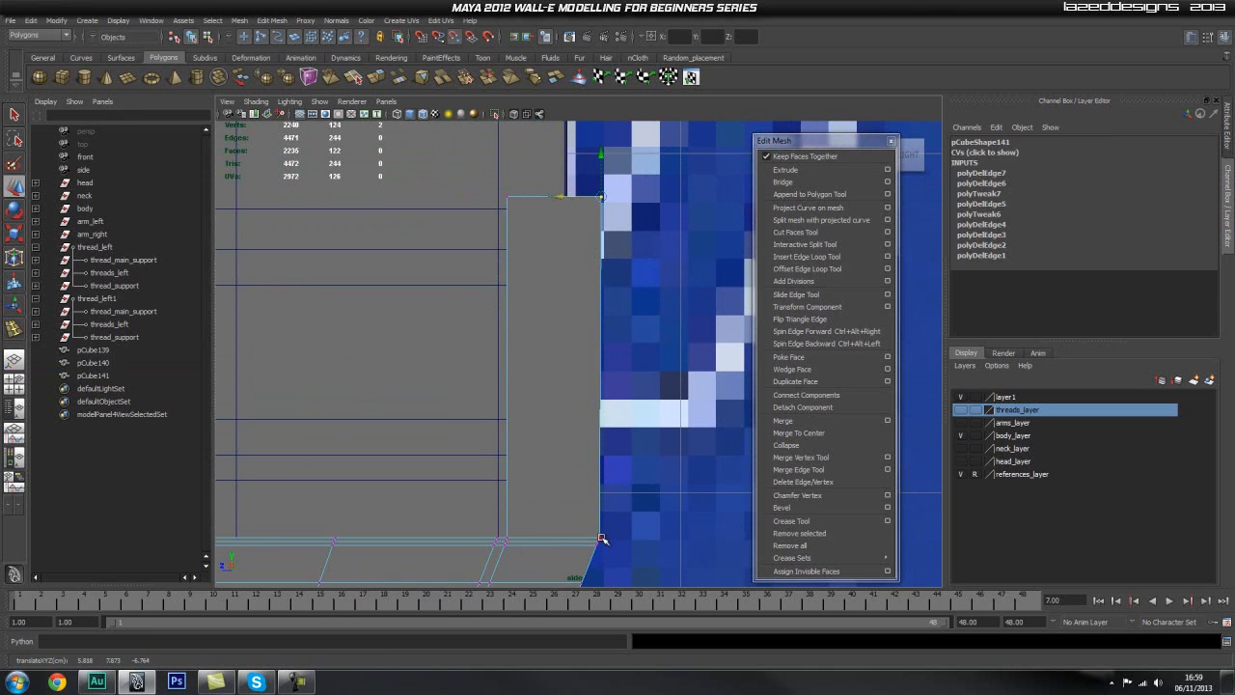
key("space")
left_click_drag(568, 450, 596, 427)
middle_click_drag(597, 426, 492, 490, "alt")
scroll(555, 490, "down", 2)
left_click(621, 491)
Step: Harden the edges of the rear piece's upright by selecting its faces and applying Harden Edge
middle_click_drag(534, 426, 474, 508, "alt")
scroll(406, 462, "down", 2)
left_click_drag(386, 455, 507, 328, "alt")
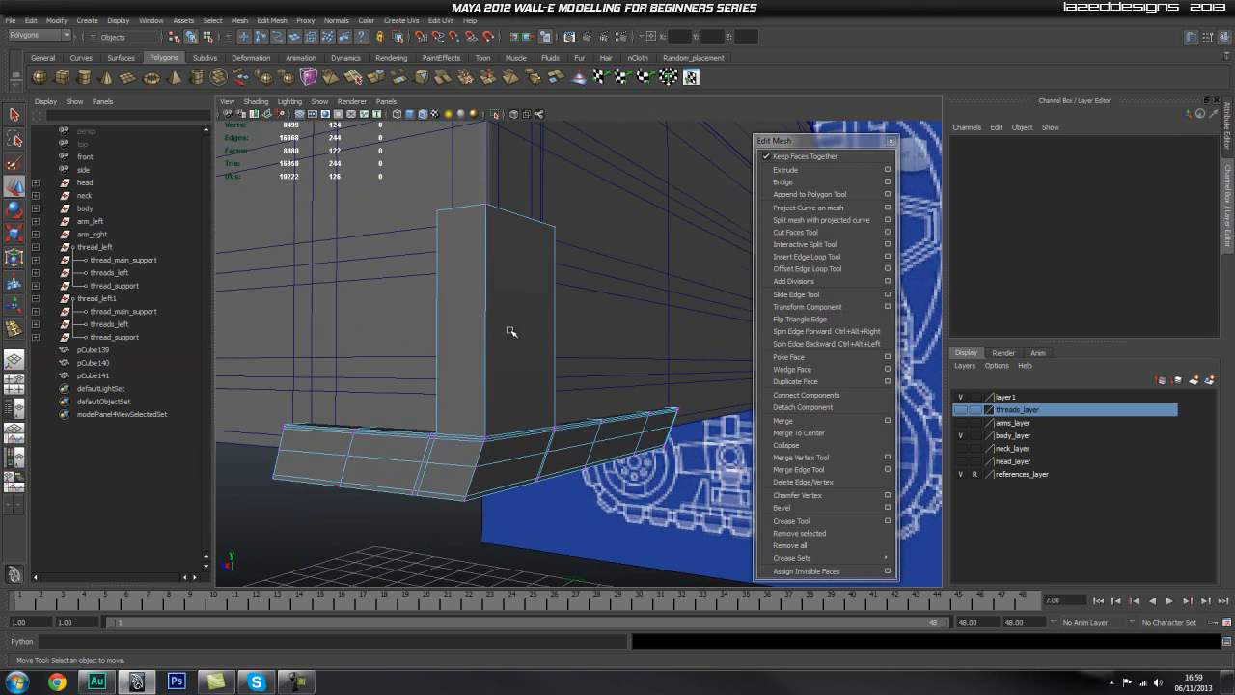
left_click(512, 328)
right_click_drag(517, 332, 522, 361)
left_click_drag(599, 245, 354, 314)
left_click_drag(442, 230, 479, 257, "alt")
middle_click_drag(480, 257, 510, 318, "alt")
left_click(516, 205, "shift")
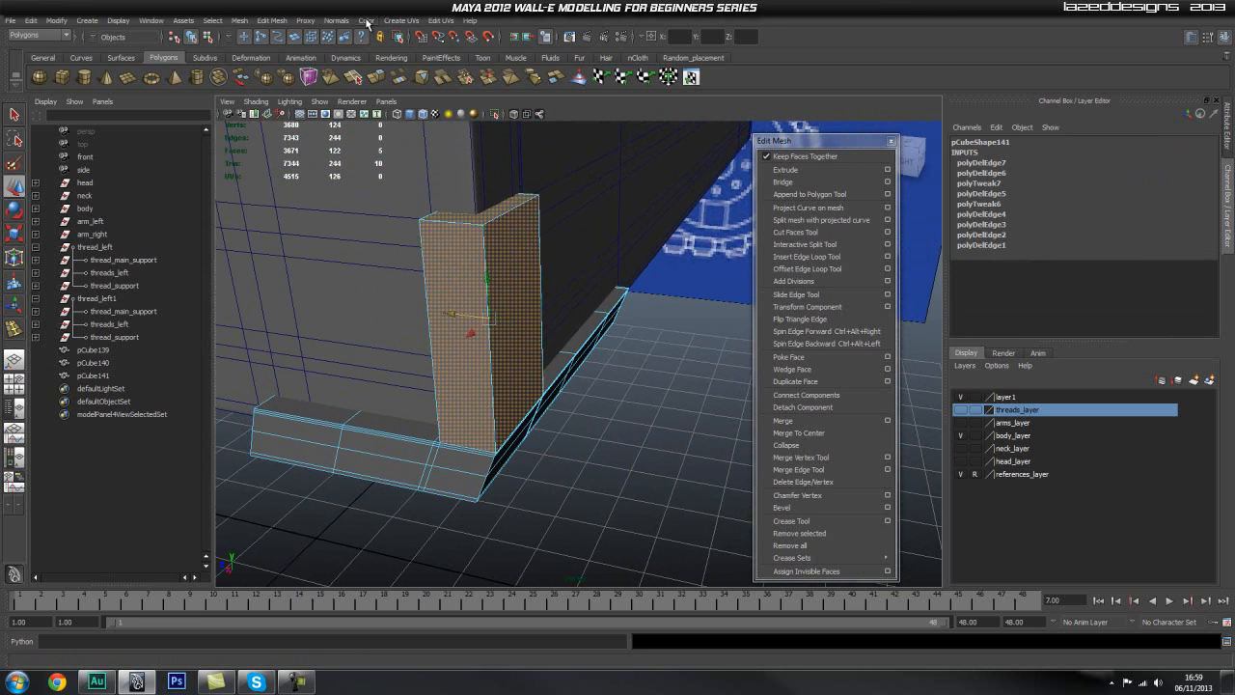
left_click(344, 21)
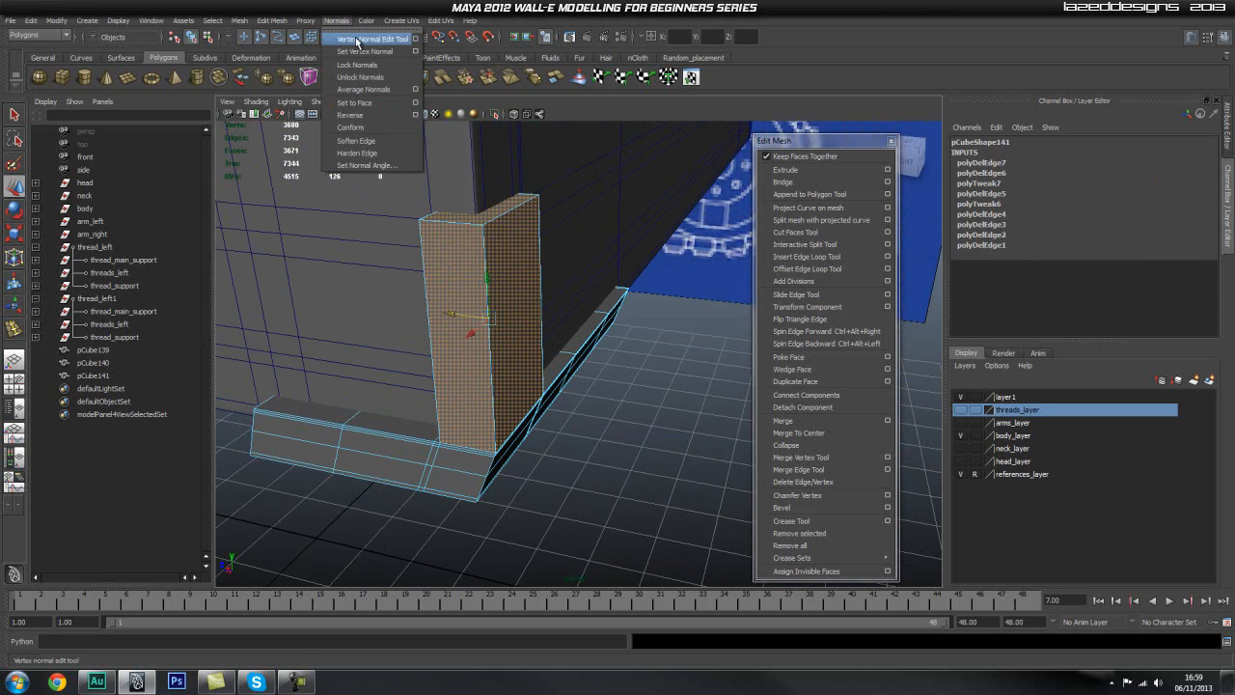
left_click(376, 155)
left_click(624, 389)
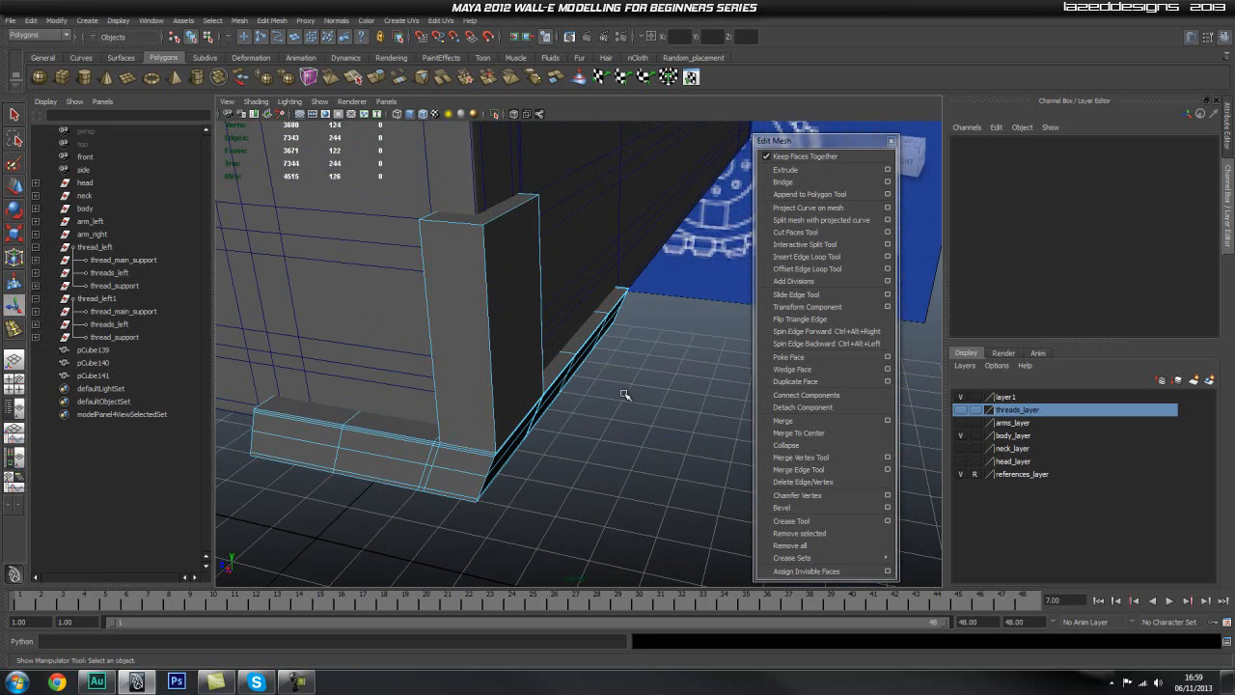
Step: Delete the horizontal support edge loops along the edges of the rear piece's foot
left_click_drag(381, 437, 464, 370, "alt")
middle_click_drag(463, 370, 469, 126, "alt")
left_click_drag(473, 319, 444, 311, "alt")
scroll(482, 273, "up", 3)
right_click_drag(566, 410, 494, 415)
left_click(559, 364)
scroll(568, 409, "down", 3)
left_click_drag(569, 409, 591, 358, "alt")
right_click_drag(591, 358, 529, 356, "alt")
left_click_drag(528, 356, 503, 222, "alt")
Step: Compare the rear corner piece with the side and front blueprints in X-ray shading, and restore solid shading
key("space")
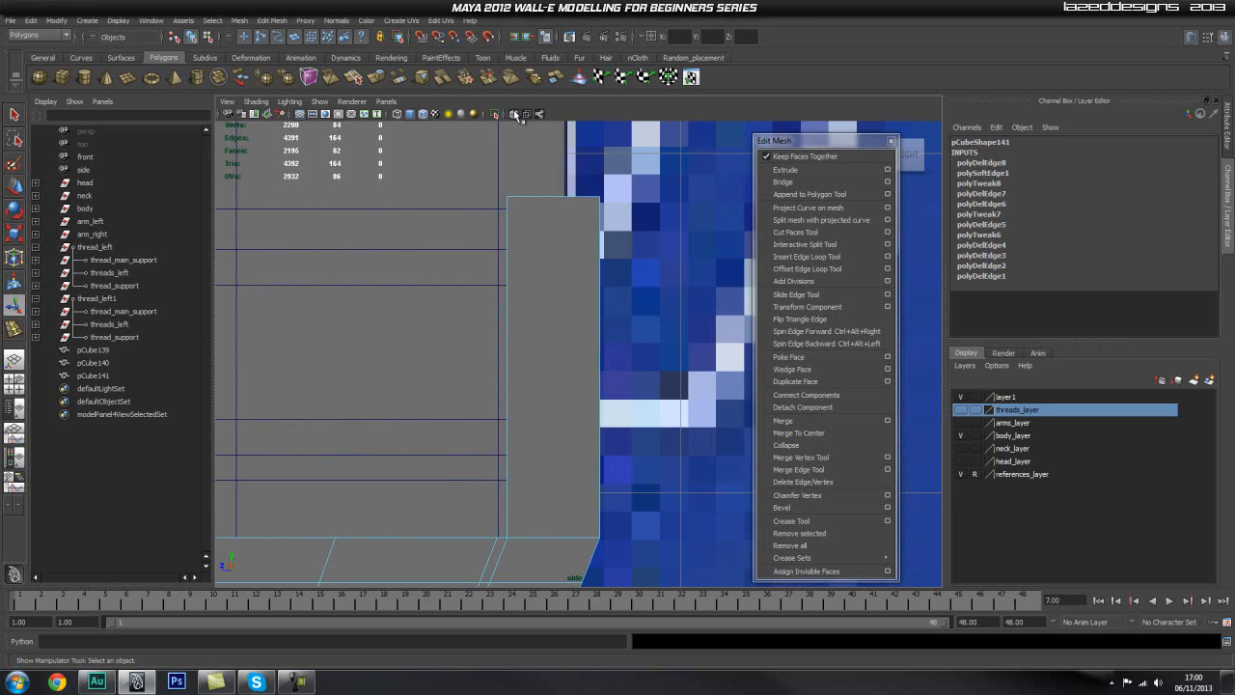
middle_click_drag(464, 369, 498, 196, "alt")
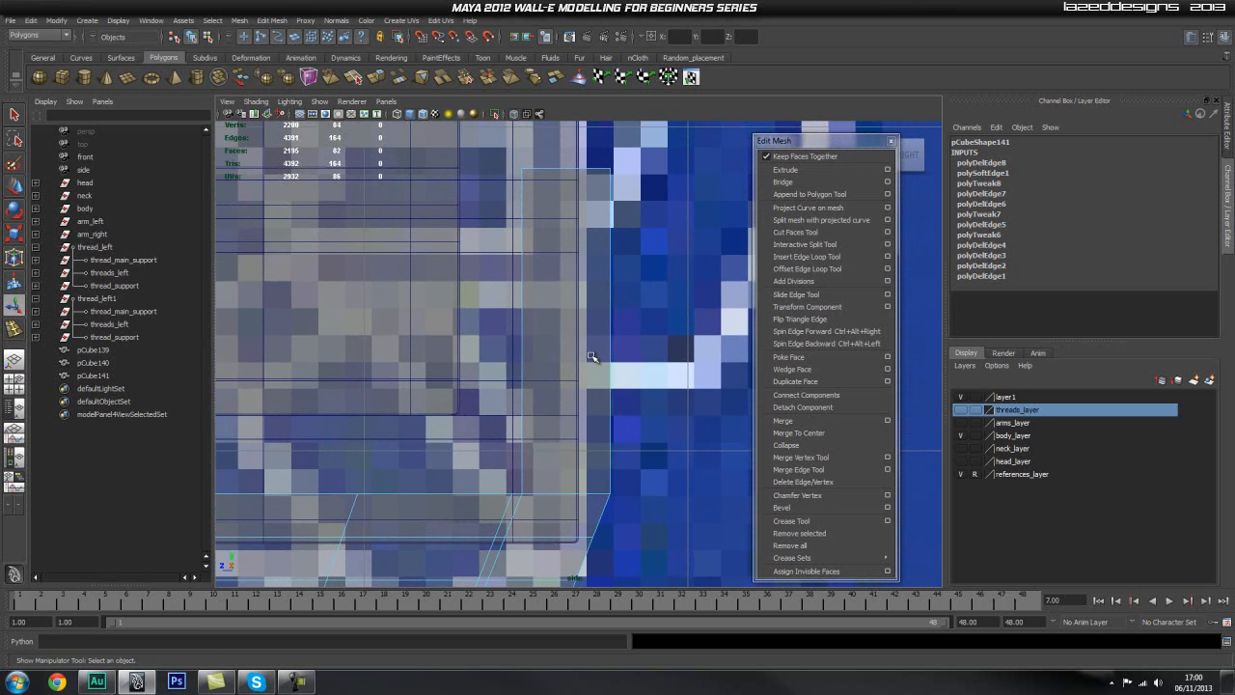
left_click_drag(588, 390, 586, 389)
scroll(585, 387, "down", 5)
middle_click_drag(526, 419, 493, 350, "alt")
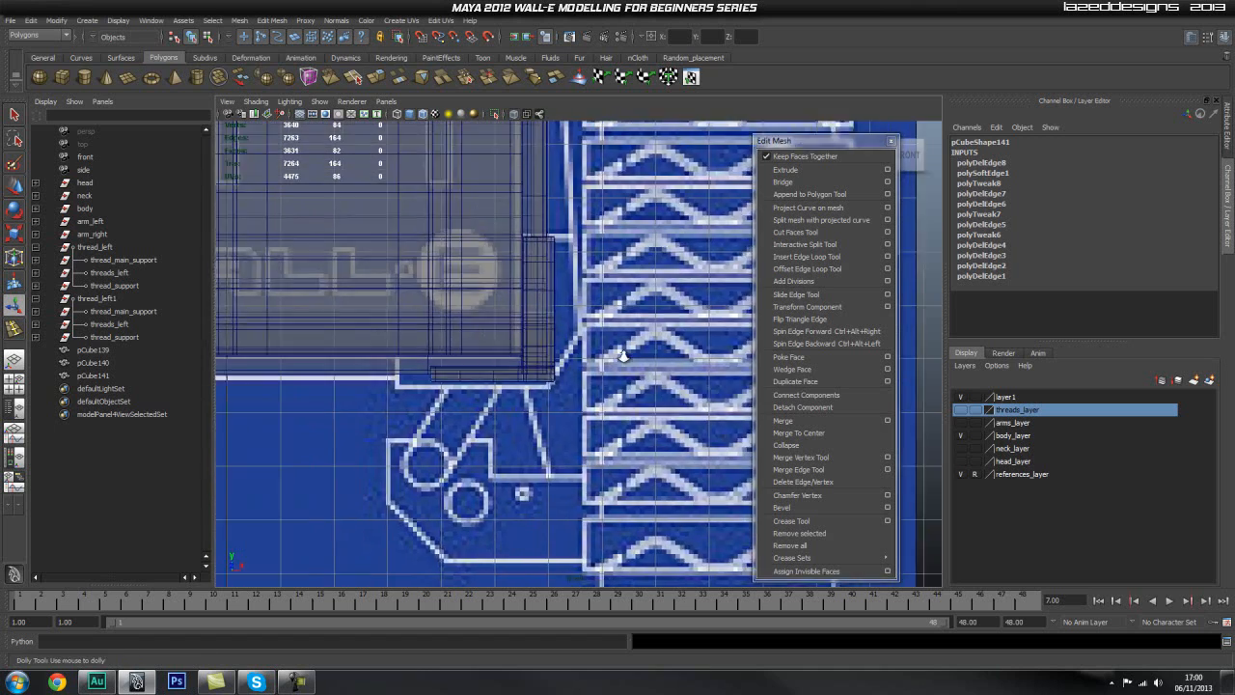
scroll(598, 352, "up", 3)
left_click_drag(605, 326, 603, 307)
left_click_drag(600, 333, 669, 367, "alt")
scroll(666, 363, "down", 3)
left_click(518, 116)
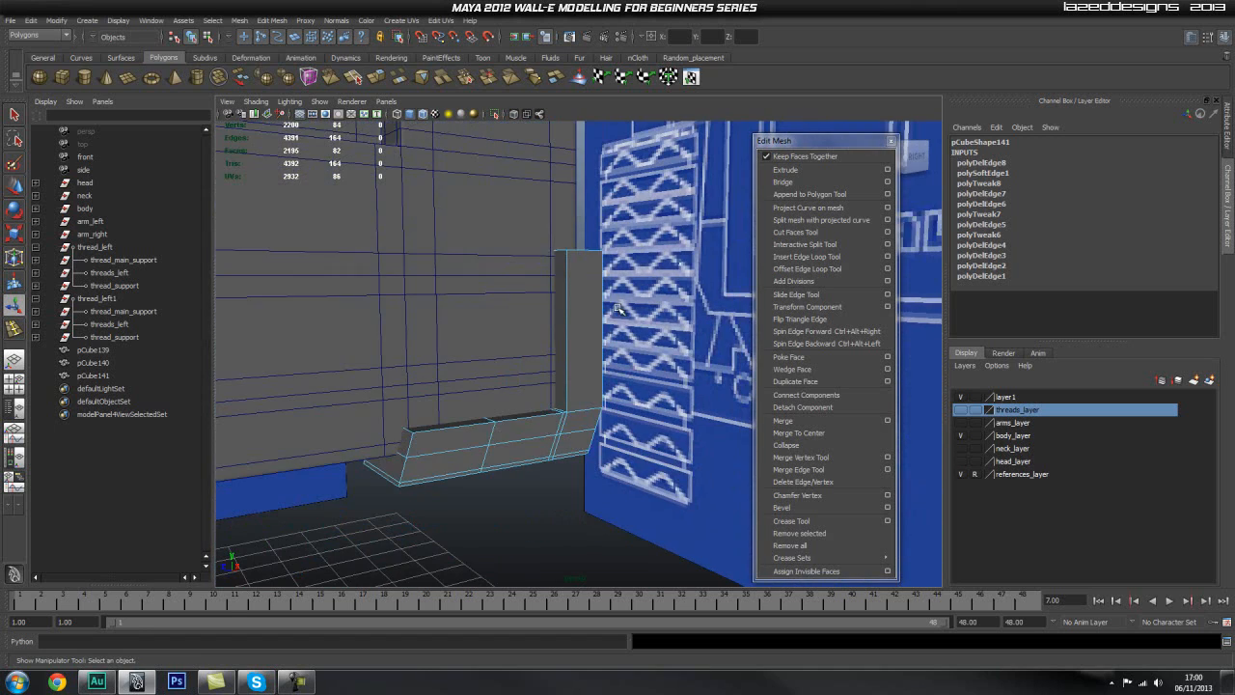
Step: Reposition vertices on the rear corner piece with small moves in the perspective view
left_click(551, 252)
mouse_move(579, 331)
left_mouse_down("alt")
mouse_move(593, 370)
mouse_move(616, 359)
mouse_move(518, 394)
mouse_move(387, 411)
mouse_move(496, 391)
mouse_move(530, 408)
left_mouse_up("alt")
left_click(542, 402)
right_click_drag(529, 408, 509, 394)
left_click_drag(509, 394, 487, 392, "alt")
left_click_drag(550, 522, 550, 522)
key("w")
left_click_drag(414, 455, 439, 463, "alt")
middle_click_drag(461, 360, 474, 359)
left_click(628, 501)
left_click_drag(629, 501, 607, 449, "alt")
middle_click_drag(584, 347, 556, 373, "alt")
mouse_move(609, 378)
left_mouse_down("alt")
mouse_move(576, 363)
mouse_move(596, 364)
left_mouse_up("alt")
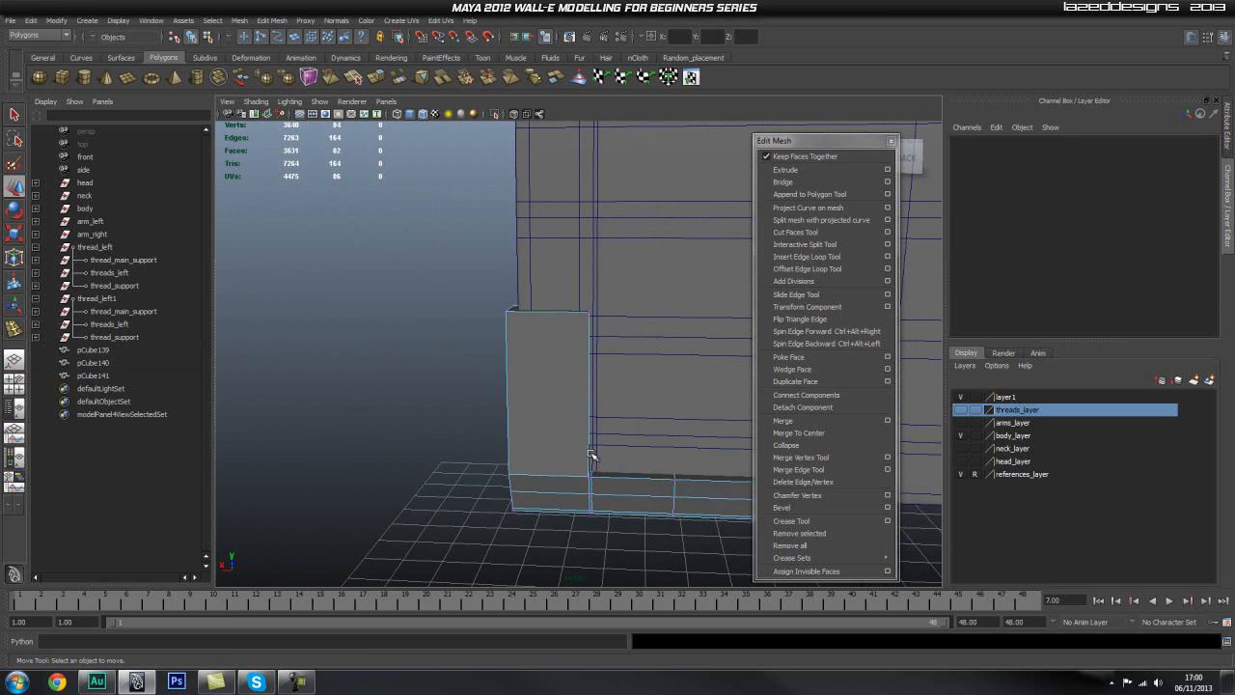
Step: Delete the extra vertical edge loop beside the upright's inner edge on the rear face of the foot
right_click_drag(618, 447, 620, 413)
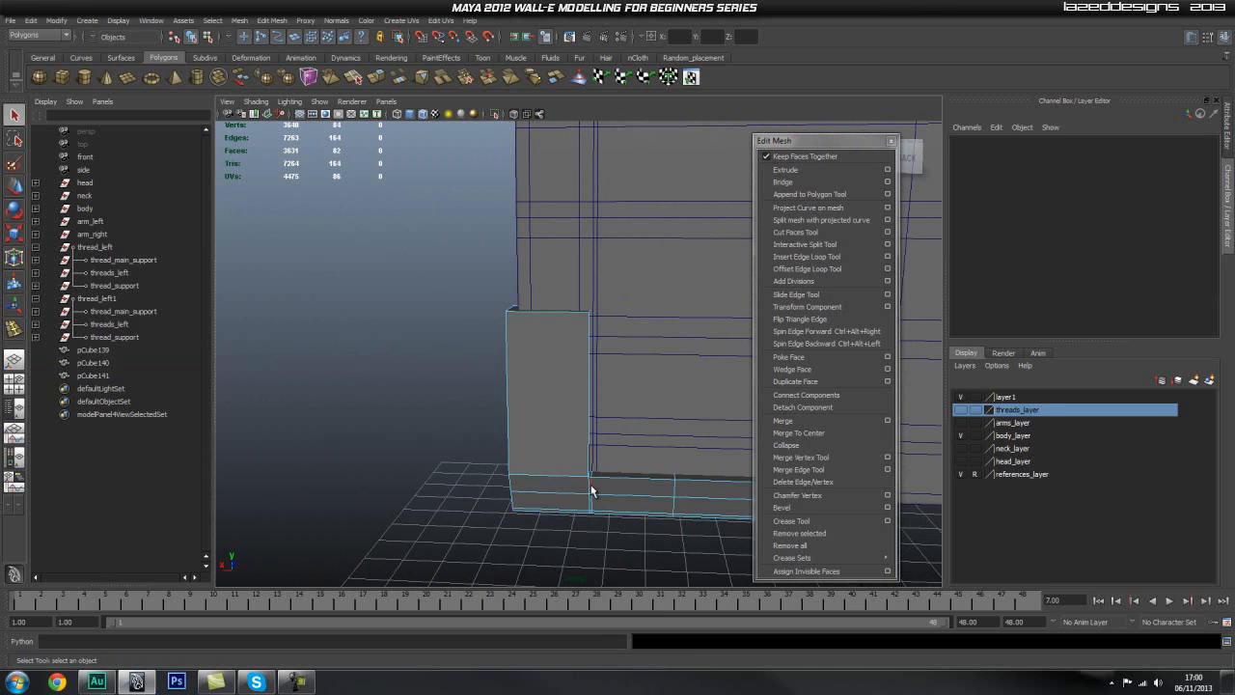
double_click(590, 486)
right_click_drag(625, 484, 585, 492, "shift")
key("q")
Step: Narrow the upright's rear face by moving its inner-edge vertices sideways, and shorten the foot's rear arm by moving its end vertices inward
right_click_drag(556, 394, 490, 365)
key("w")
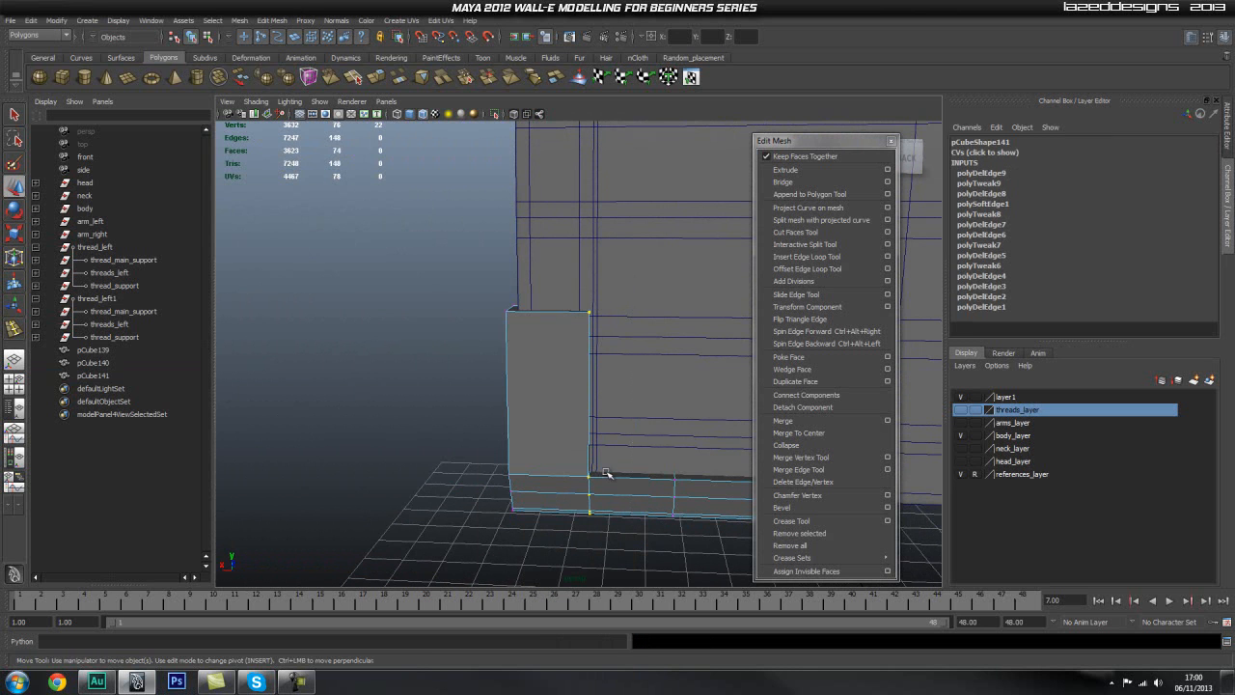
mouse_move(577, 386)
left_mouse_down()
mouse_move(492, 410)
mouse_move(579, 393)
mouse_move(531, 386)
mouse_move(585, 392)
mouse_move(563, 397)
left_mouse_up()
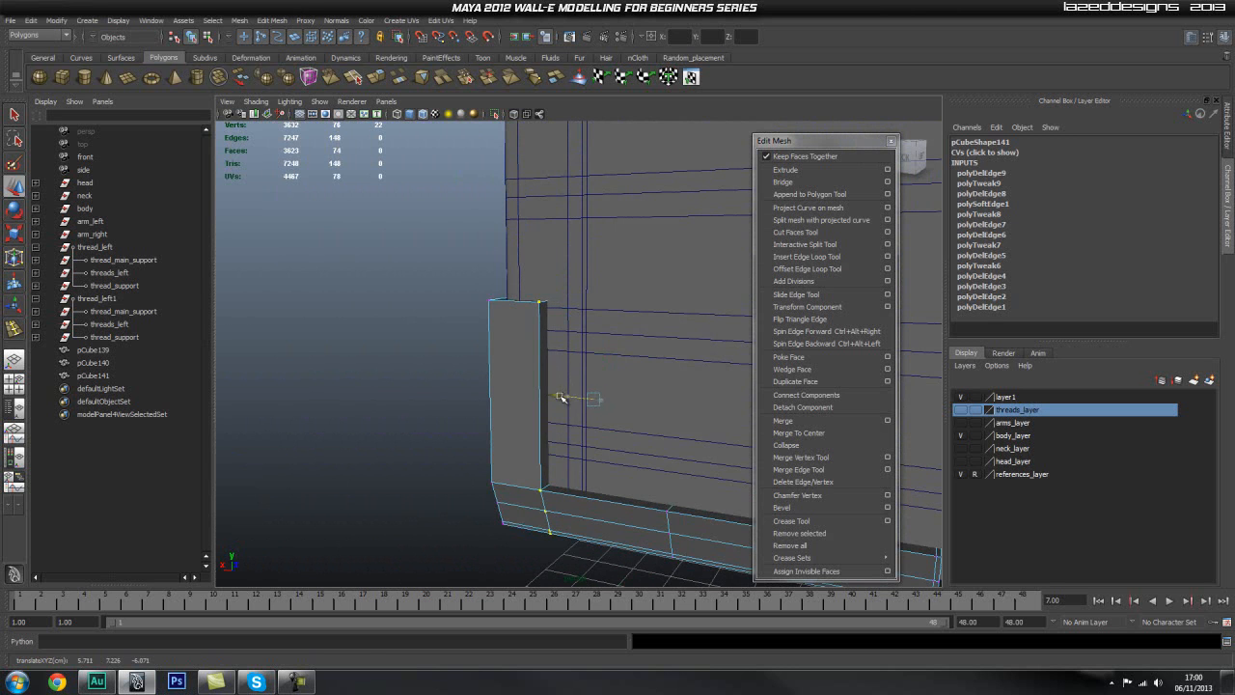
left_click_drag(564, 398, 618, 393, "alt")
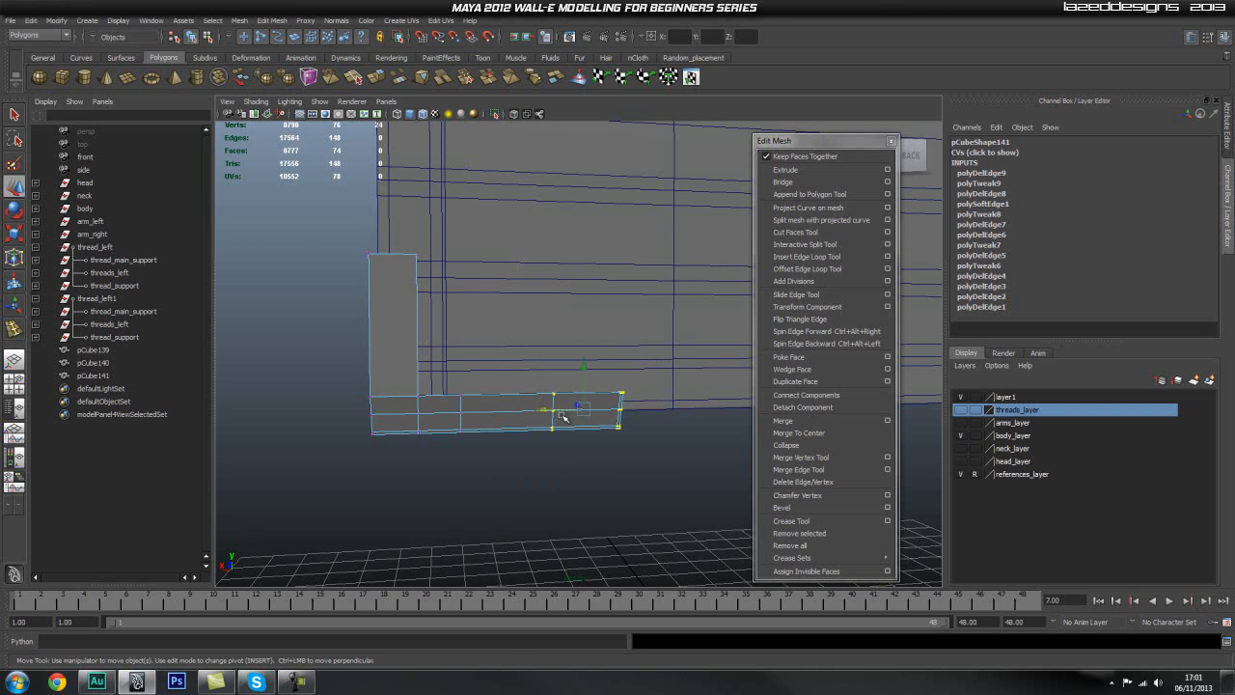
left_click(512, 422)
Step: Select all the bottom vertices of the rear piece's foot and move them along Y to fit the body's underside
left_click_drag(512, 422, 526, 340, "alt")
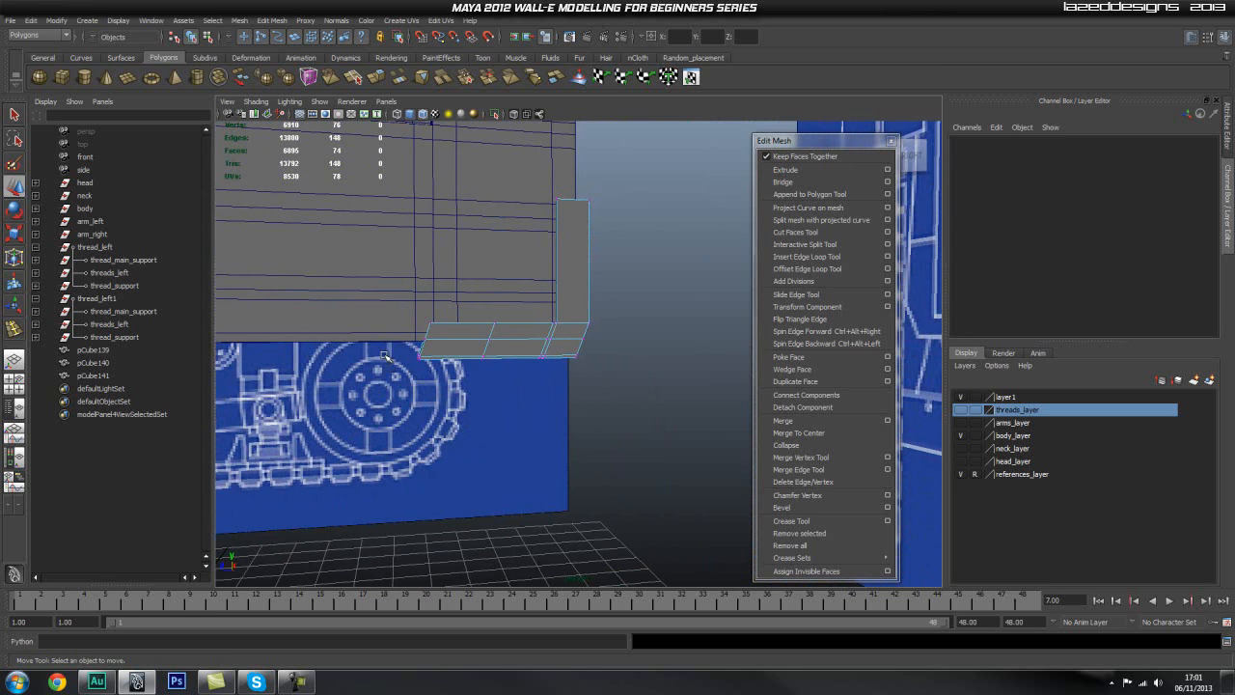
key("space")
key("space")
right_click_drag(483, 383, 309, 349, "alt")
right_click_drag(469, 338, 666, 376, "alt")
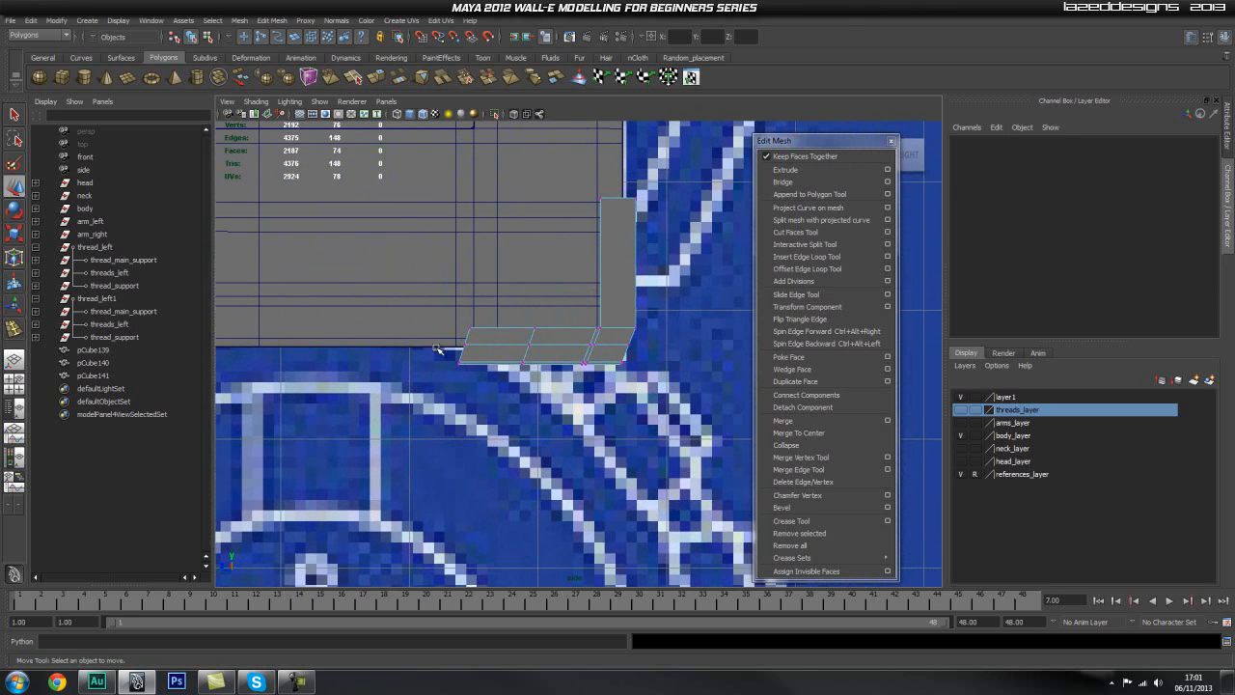
left_click_drag(692, 393, 692, 395)
key("space")
key("space")
left_click_drag(571, 397, 614, 388, "alt")
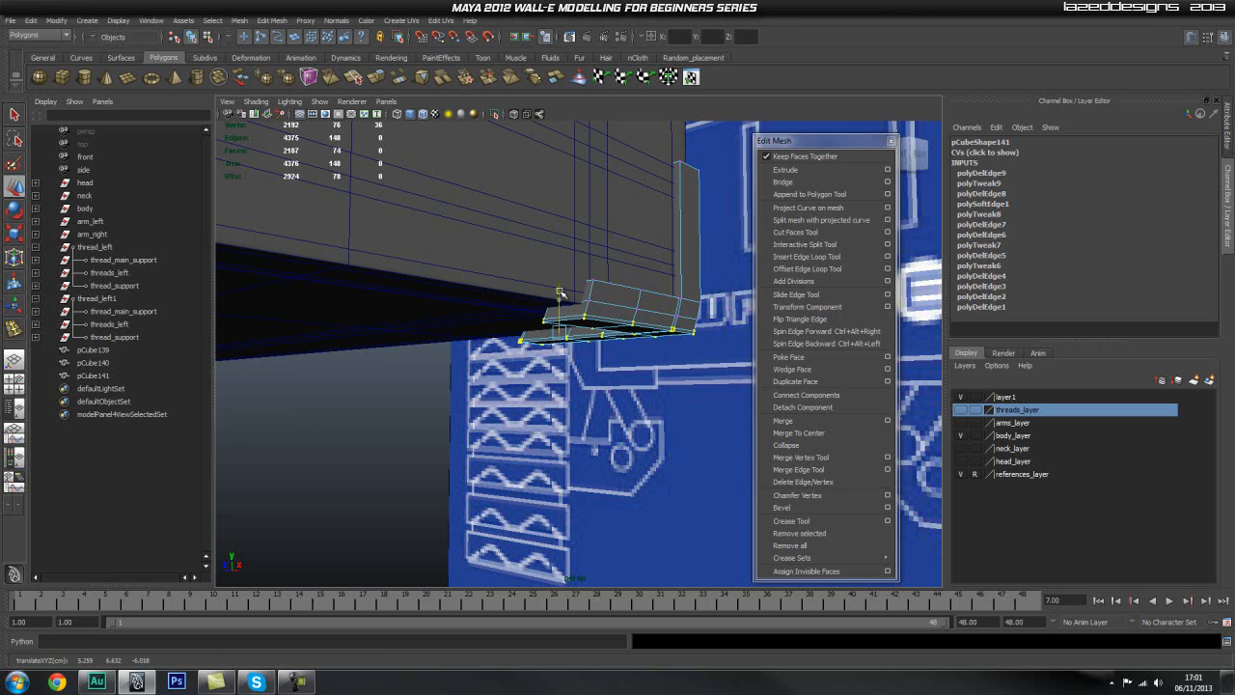
left_click_drag(560, 292, 662, 342, "alt")
left_click_drag(446, 296, 540, 347)
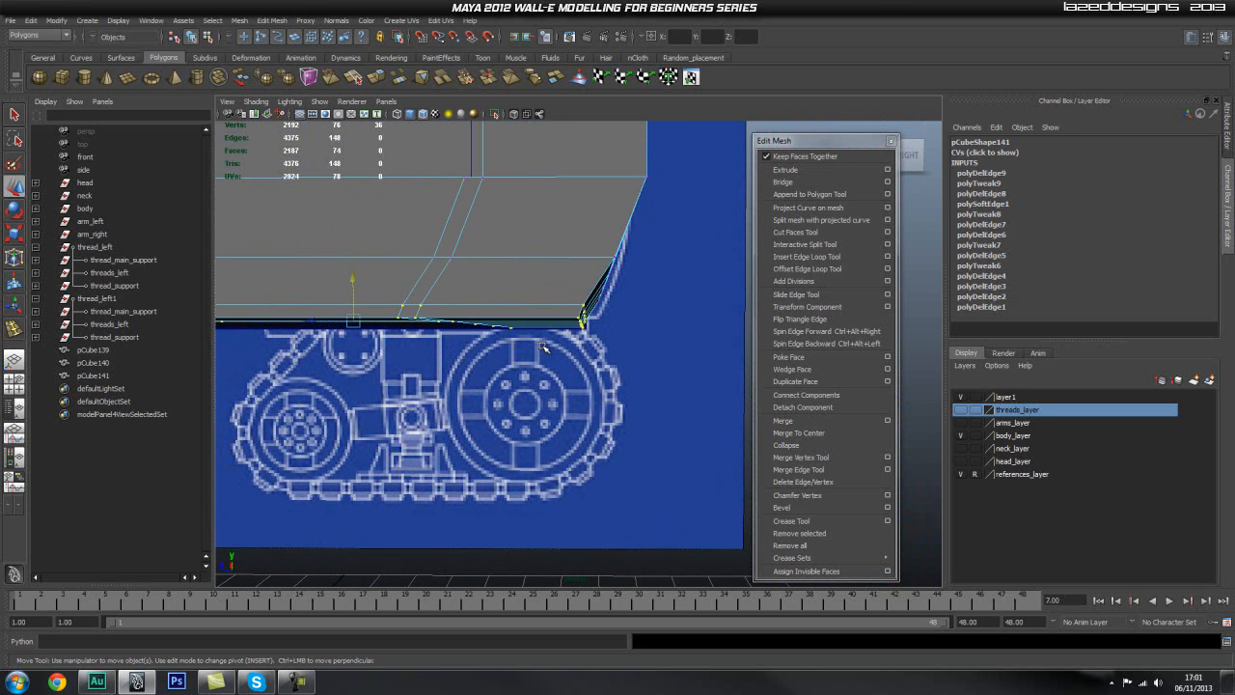
Step: Undo the last bottom-vertex move and delete the extra edge loop near the foot's underside
key("ctrl+z")
left_click(574, 353)
right_click_drag(536, 301, 508, 310)
left_click(550, 319)
left_click_drag(506, 311, 531, 360, "alt")
right_click_drag(528, 355, 452, 354)
Step: Select all bottom vertices of the rear piece's foot and raise them along Y to the top of the blueprint's treads
left_click_drag(261, 355, 778, 413)
key("w")
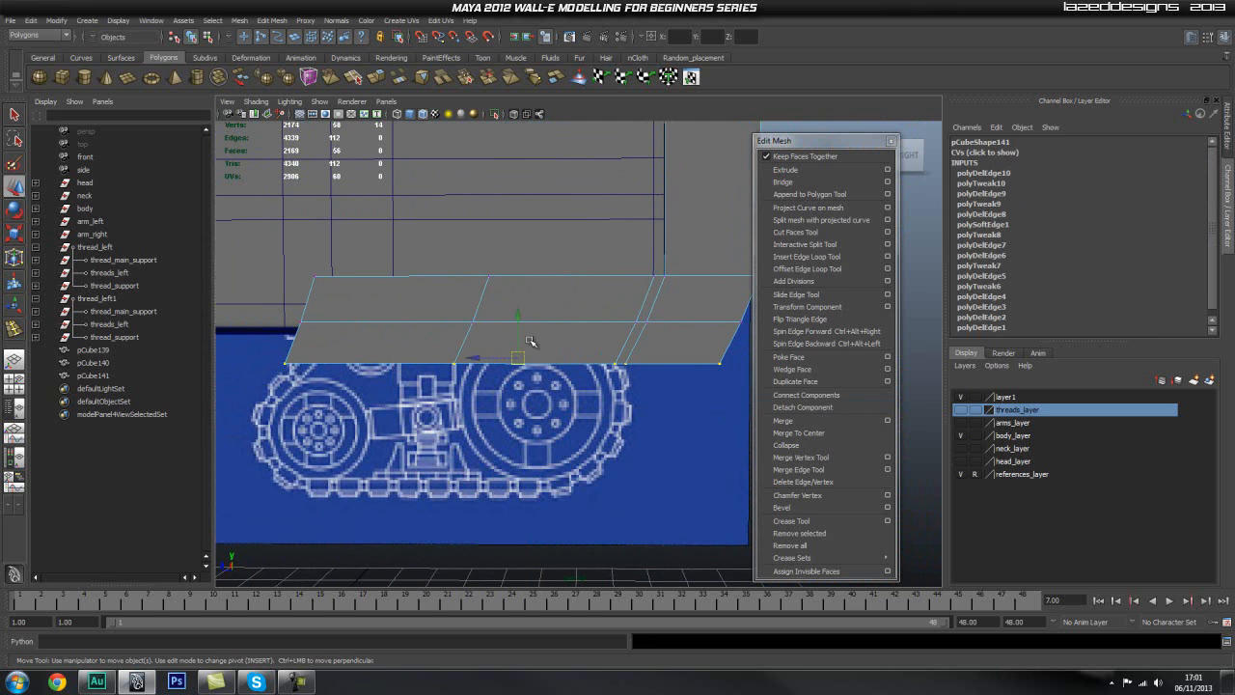
left_click(514, 307)
left_click(410, 355)
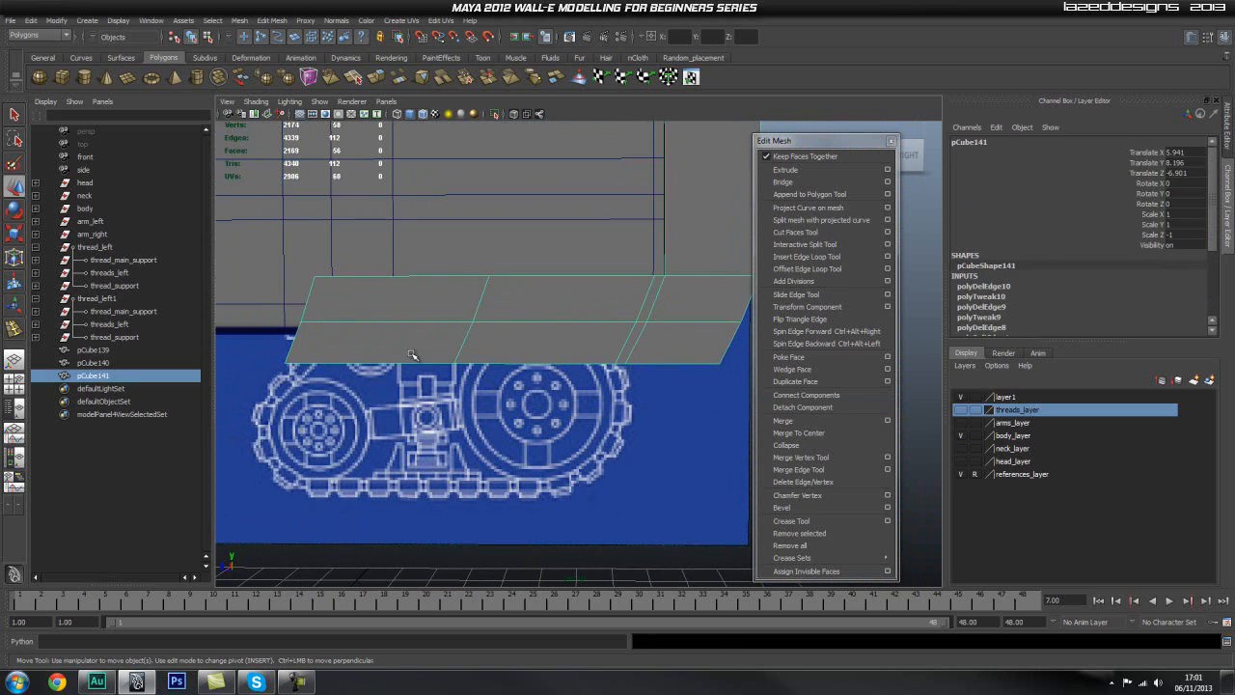
key("ctrl+z")
key("ctrl+z")
left_click_drag(518, 314, 520, 302)
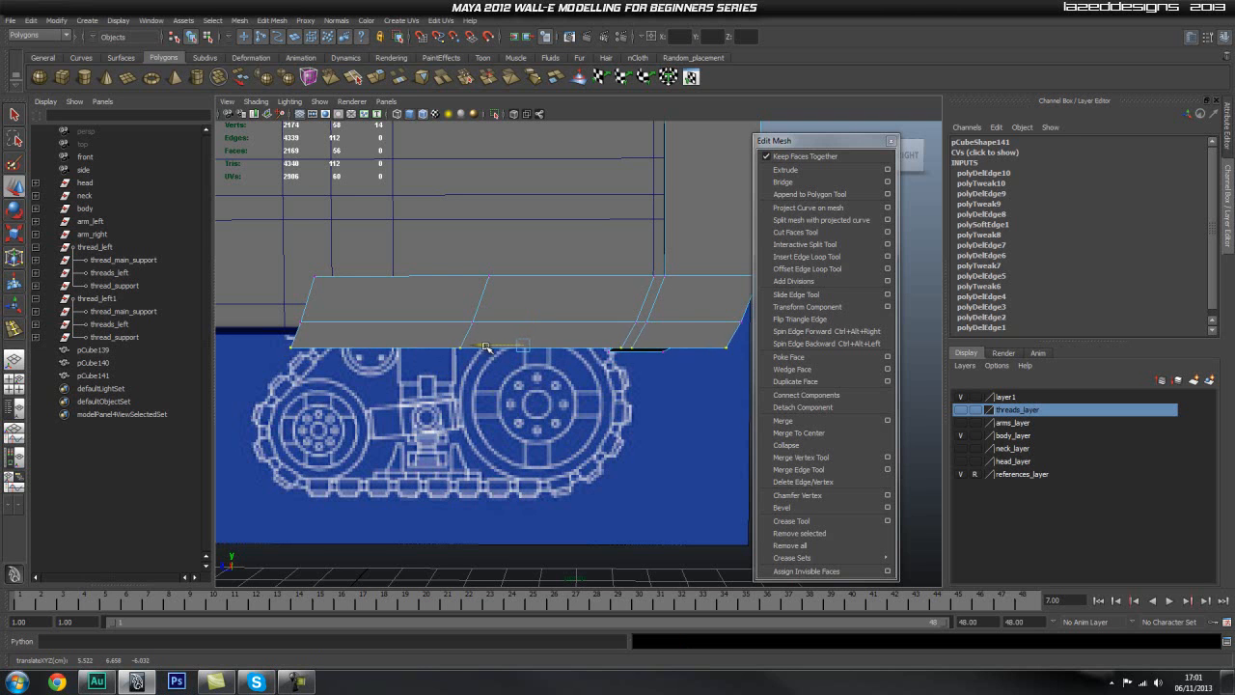
left_click(537, 419)
key("space")
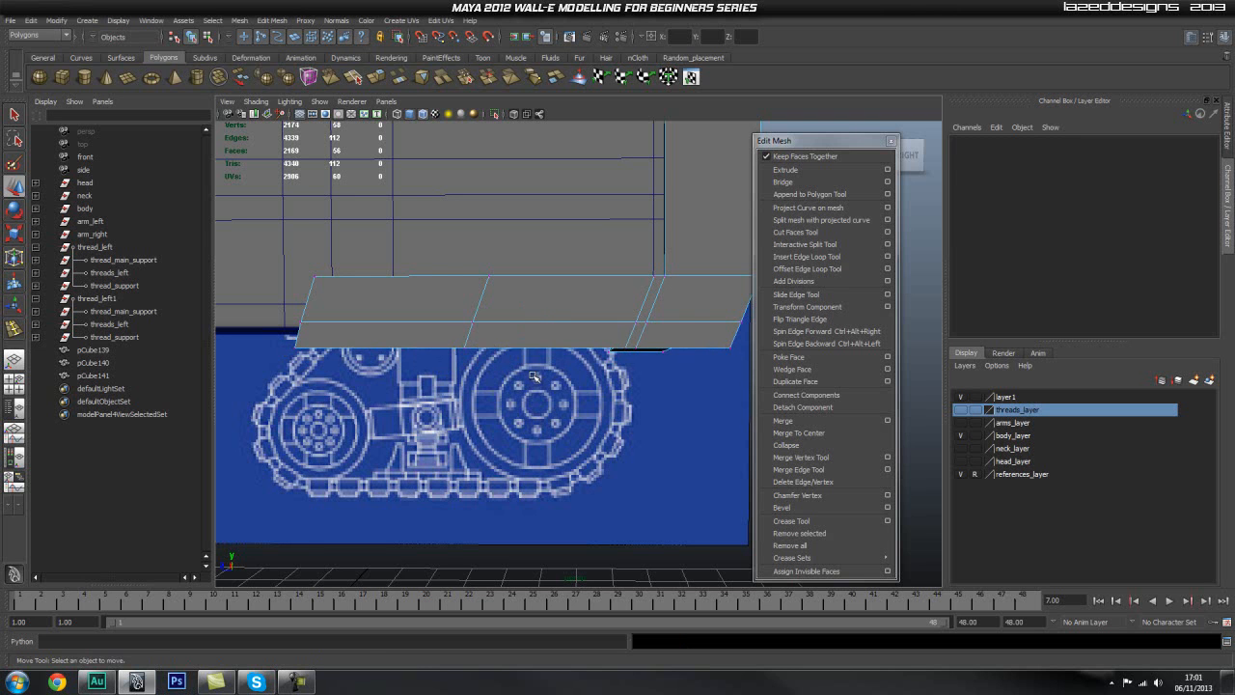
Step: Select the rear corner piece as a whole object and isolate it in the perspective view
left_click(536, 326)
left_click_drag(463, 338, 538, 370, "alt")
right_click_drag(538, 370, 583, 365, "alt")
left_click_drag(582, 365, 581, 353, "alt")
left_click(581, 353)
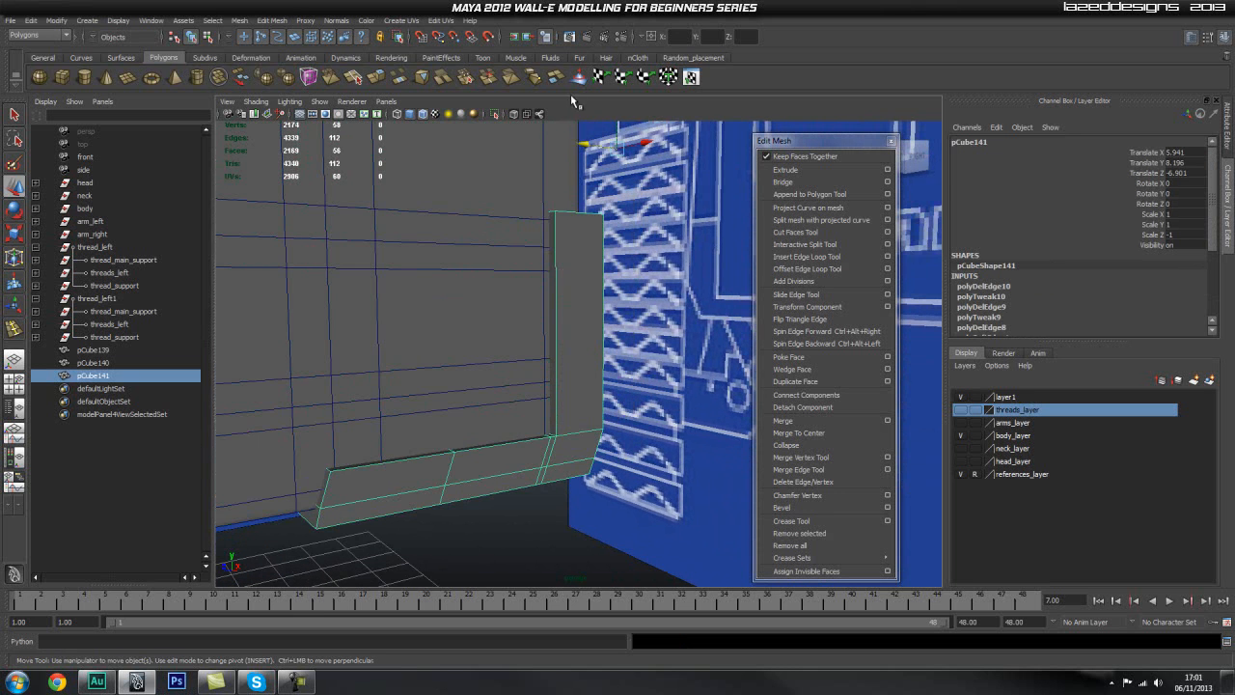
left_click(494, 115)
Step: Delete the extra edge loop close to the end of the foot's arm
left_click_drag(618, 276, 493, 296, "alt")
middle_click_drag(455, 316, 530, 350, "alt")
right_click_drag(530, 350, 582, 360, "alt")
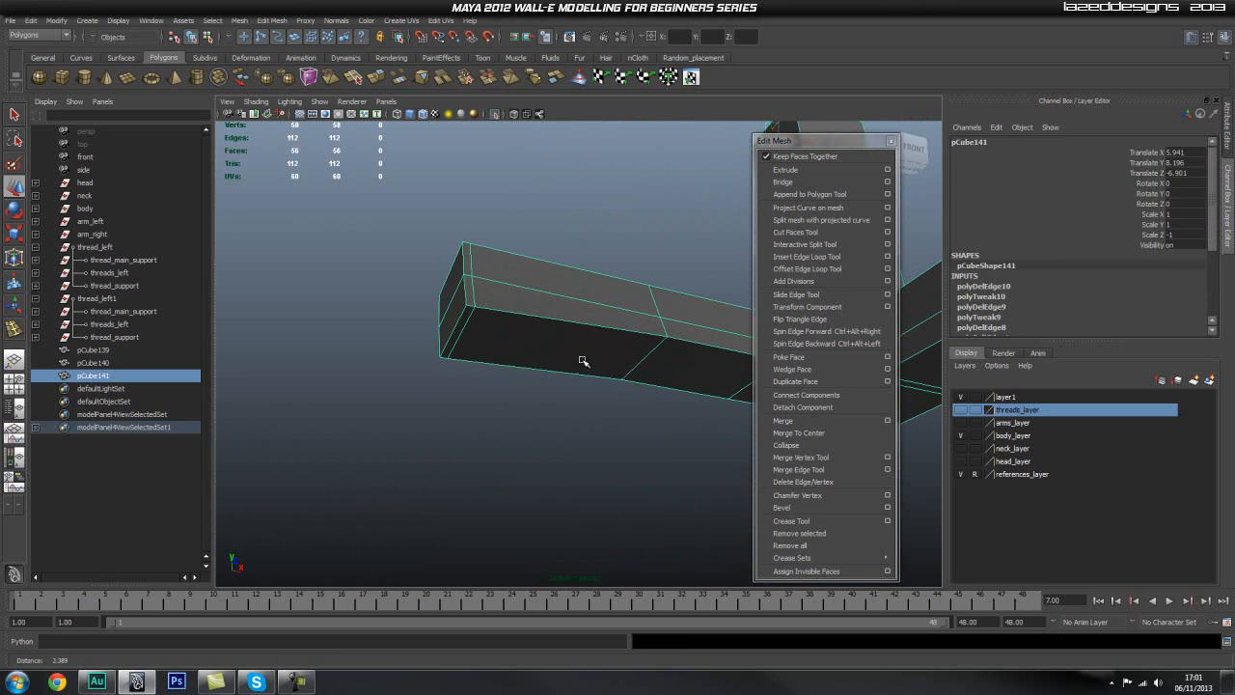
right_click_drag(486, 280, 489, 243)
double_click(472, 287)
right_click_drag(511, 300, 473, 314, "shift")
left_click_drag(433, 344, 491, 364, "alt")
right_click_drag(457, 370, 416, 376)
left_click_drag(416, 376, 401, 377, "alt")
Step: Raise the two bottom vertices at the arm's end along Y until they are level with the rest of the foot's underside
left_click_drag(319, 378, 398, 427)
key("w")
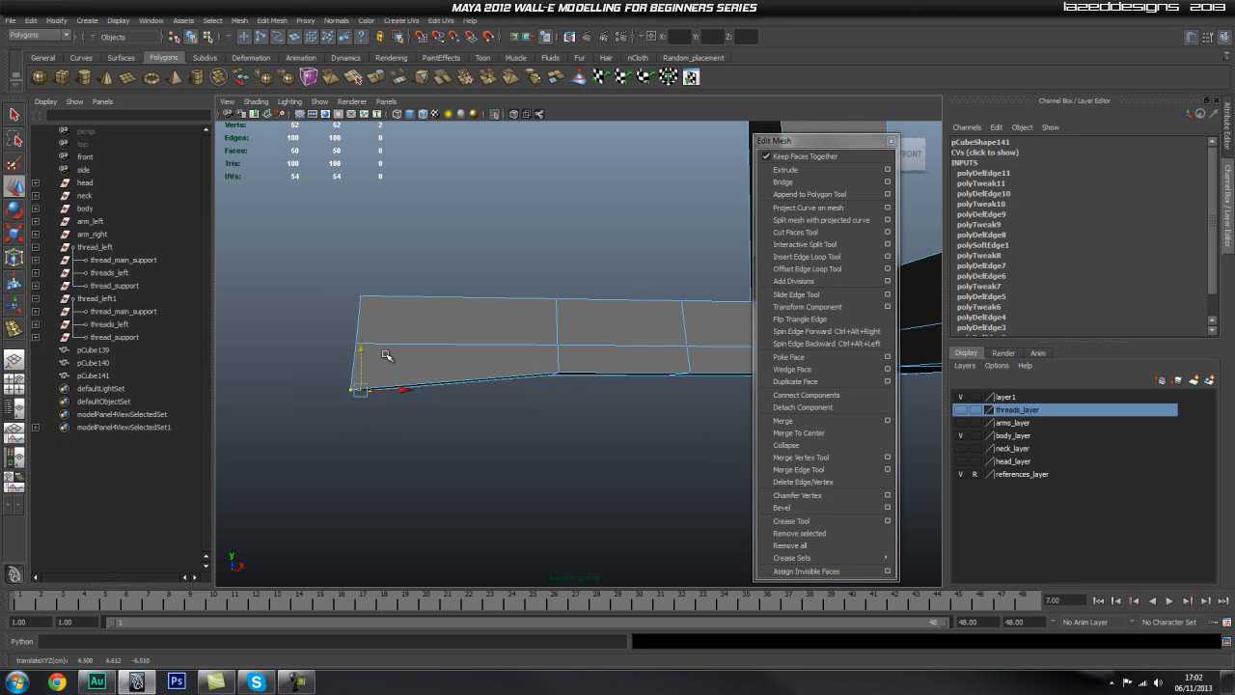
middle_click_drag(561, 374, 562, 384)
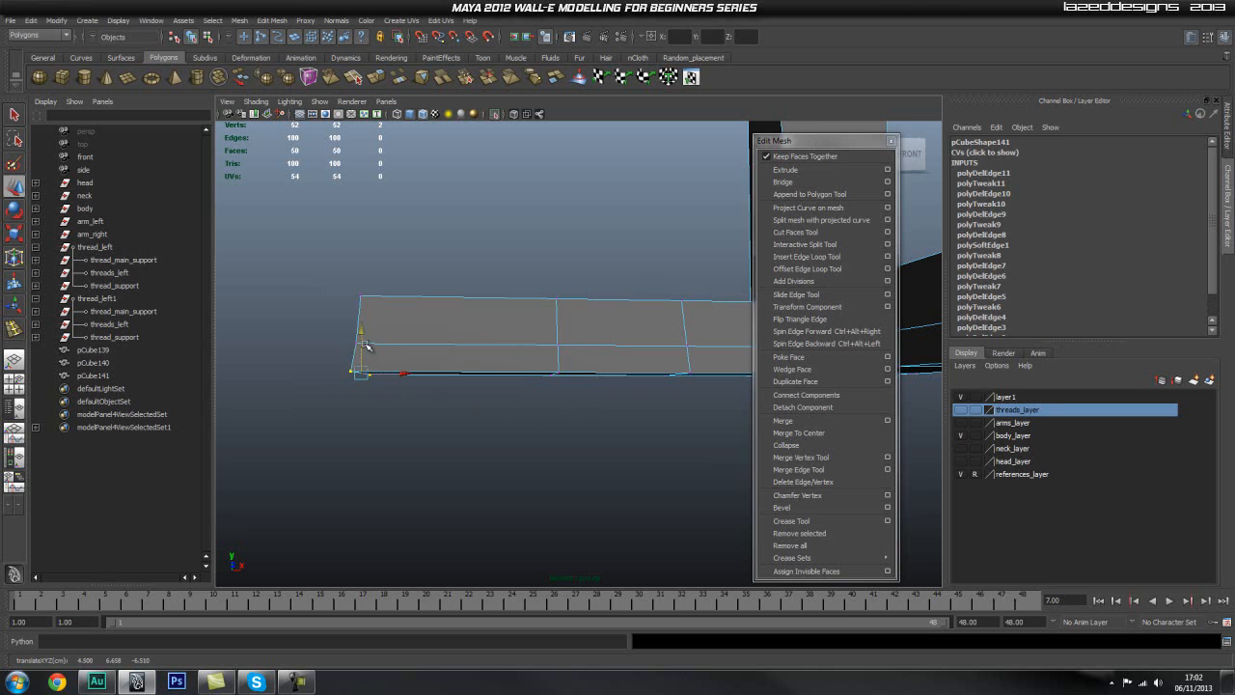
left_click_drag(357, 331, 570, 399, "alt")
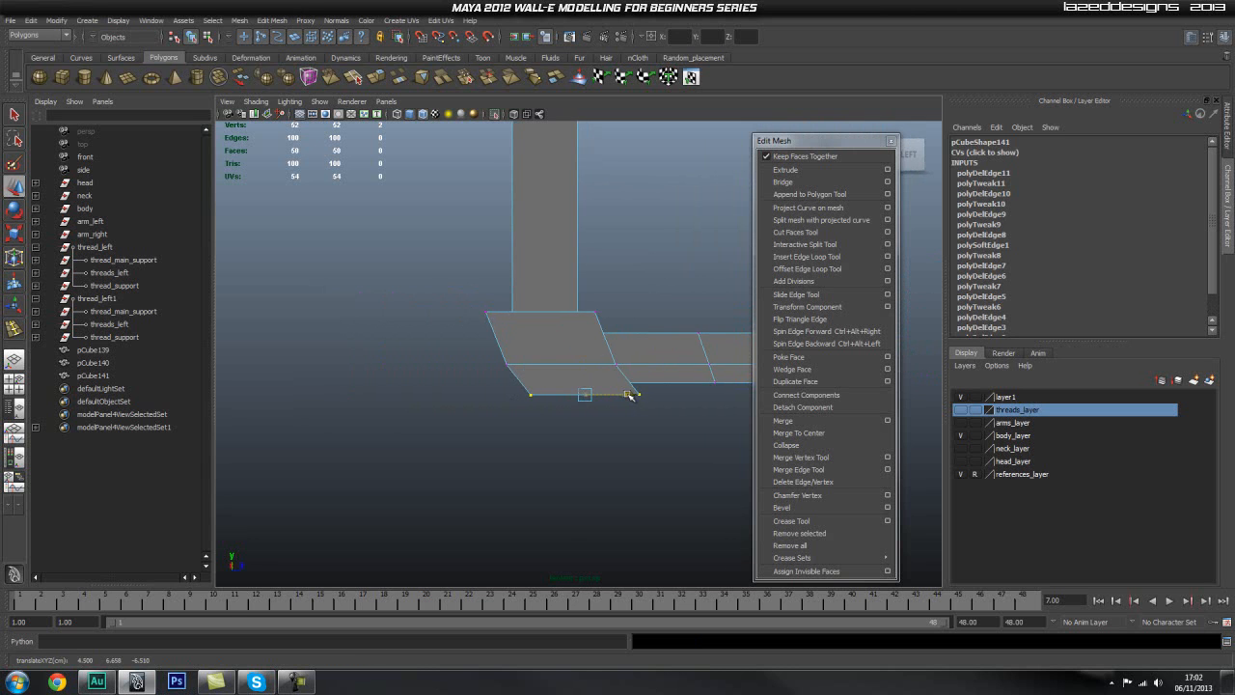
left_click_drag(523, 433, 692, 441, "alt")
right_click_drag(692, 441, 405, 433, "alt")
left_click_drag(404, 433, 510, 414, "alt")
right_click_drag(511, 414, 544, 374, "alt")
Step: Delete the horizontal edge loop running around the sides of the foot
key("q")
left_click(520, 372)
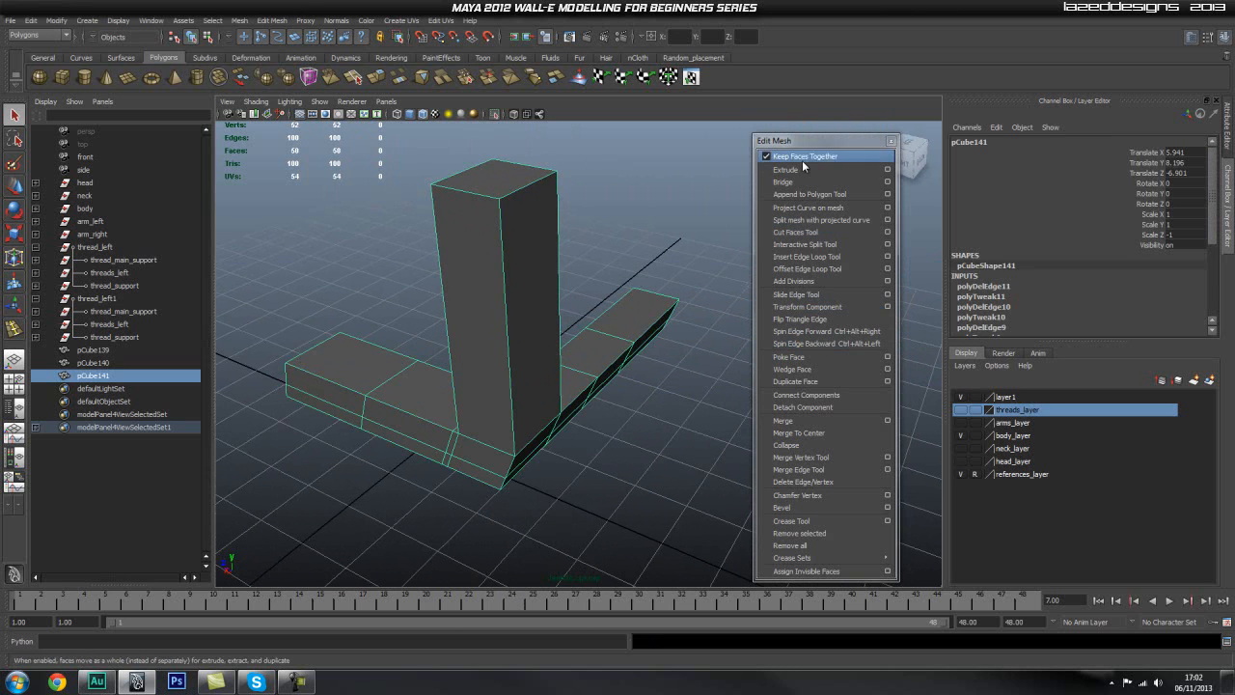
left_click(806, 257)
left_click_drag(579, 367, 530, 332, "alt")
middle_click_drag(507, 415, 534, 306, "alt")
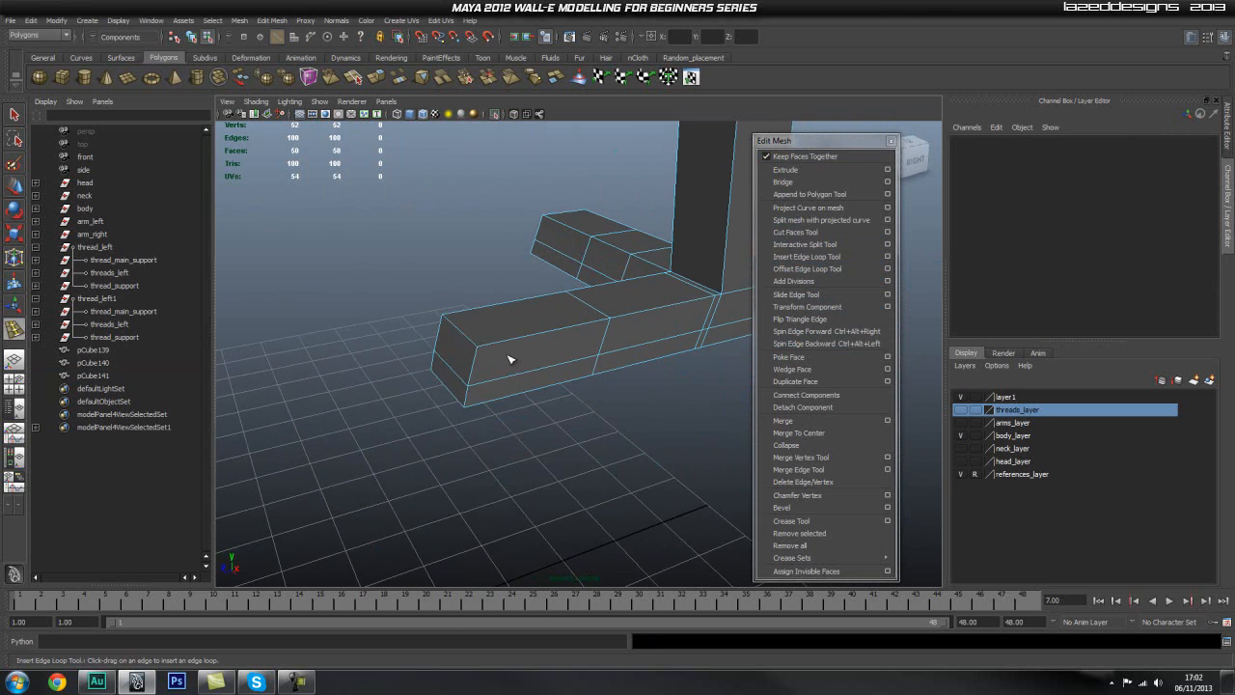
right_click_drag(350, 375, 485, 368, "alt")
key("q")
right_click_drag(512, 326, 490, 406, "alt")
double_click(495, 399)
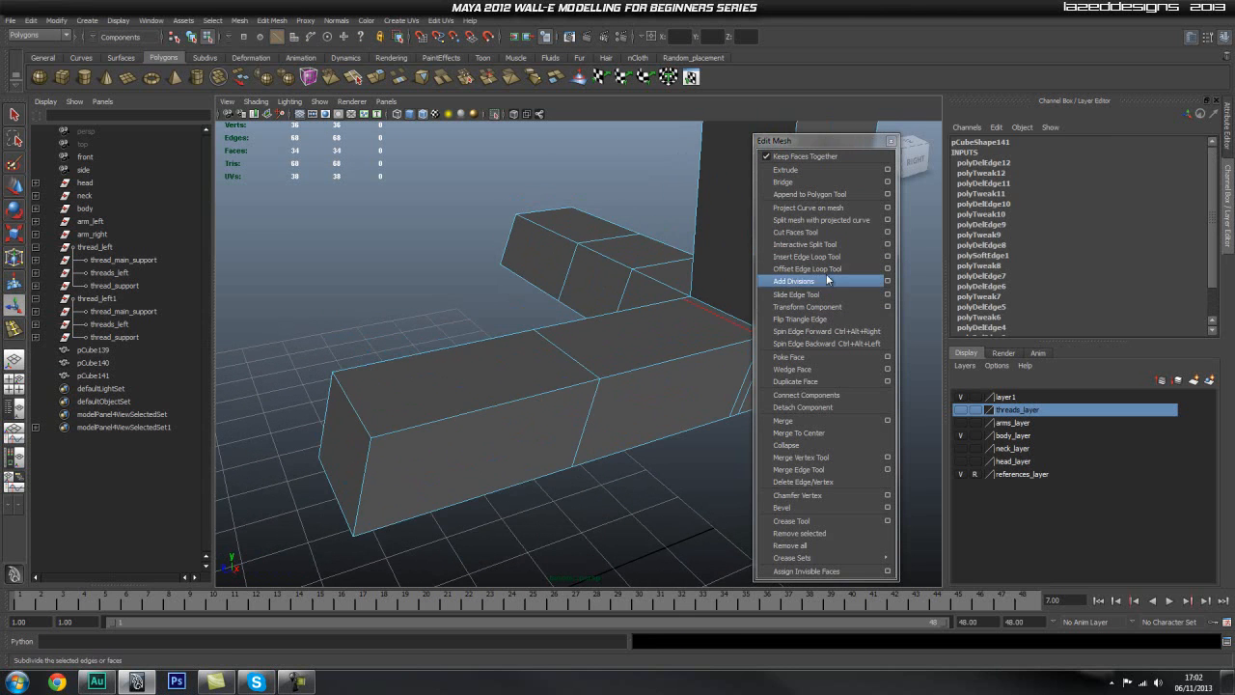
Step: Insert support edge loops close to the foot's top edge, bottom edge and end corner
left_click(830, 258)
middle_click_drag(393, 382, 453, 339, "alt")
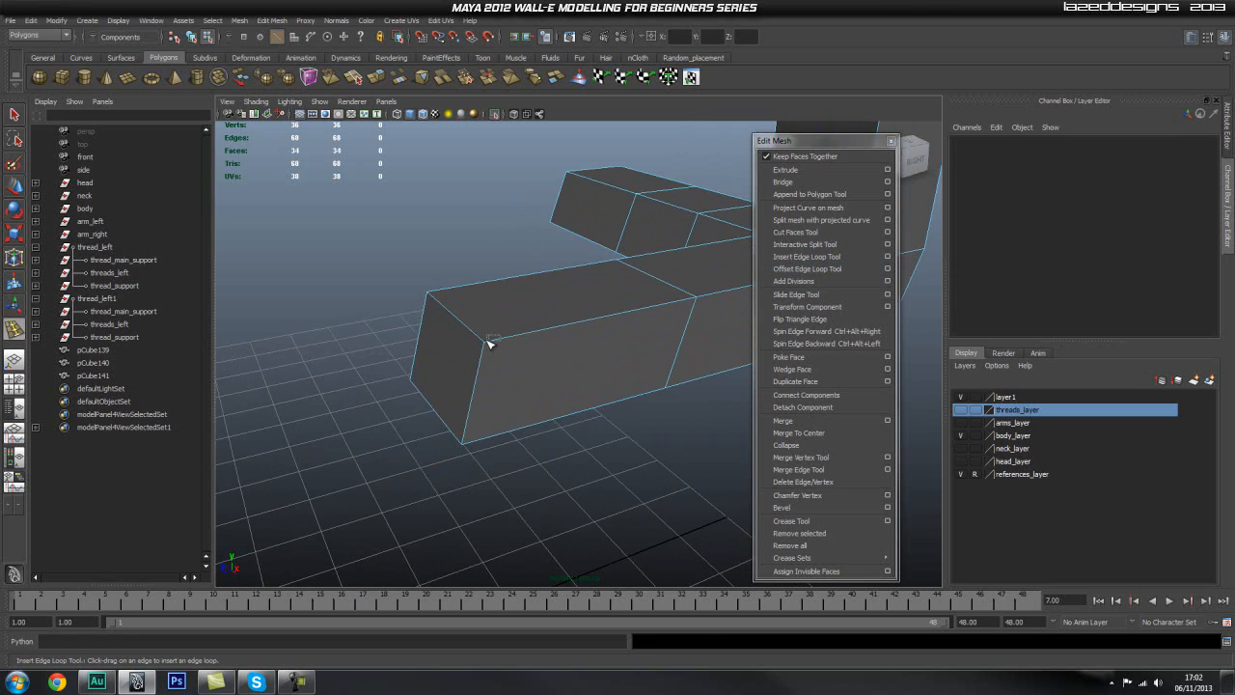
left_click(490, 343)
left_click_drag(490, 343, 485, 352)
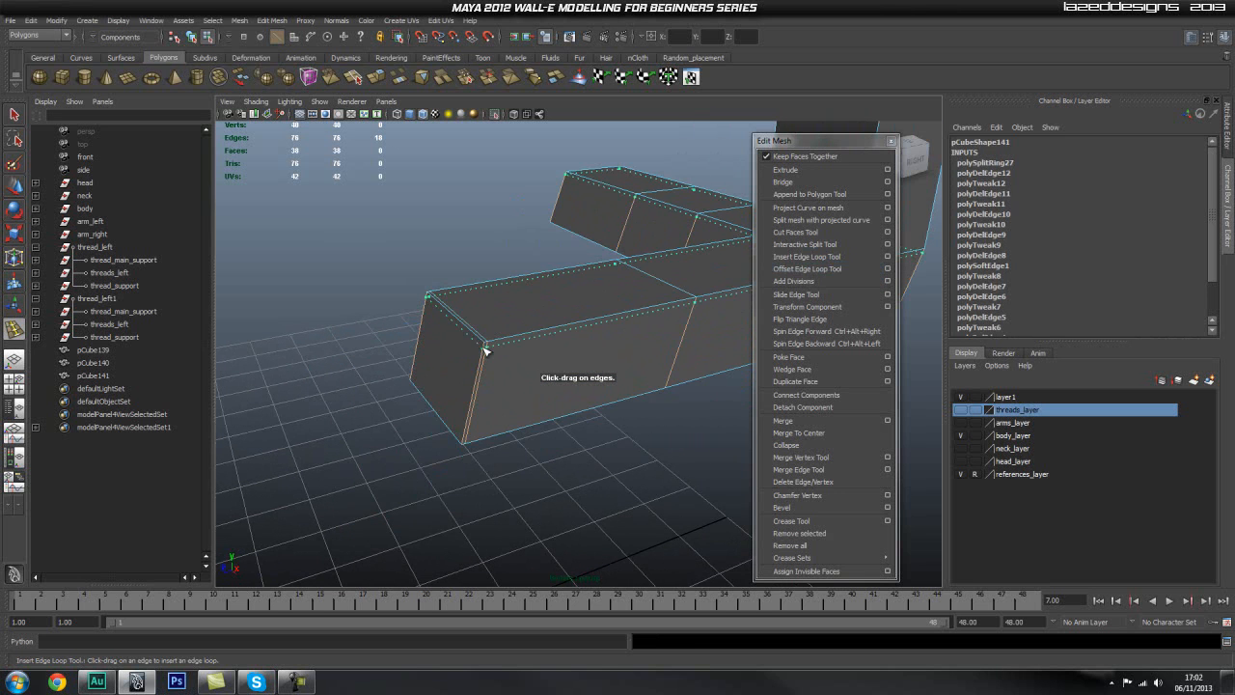
left_click_drag(479, 406, 476, 444)
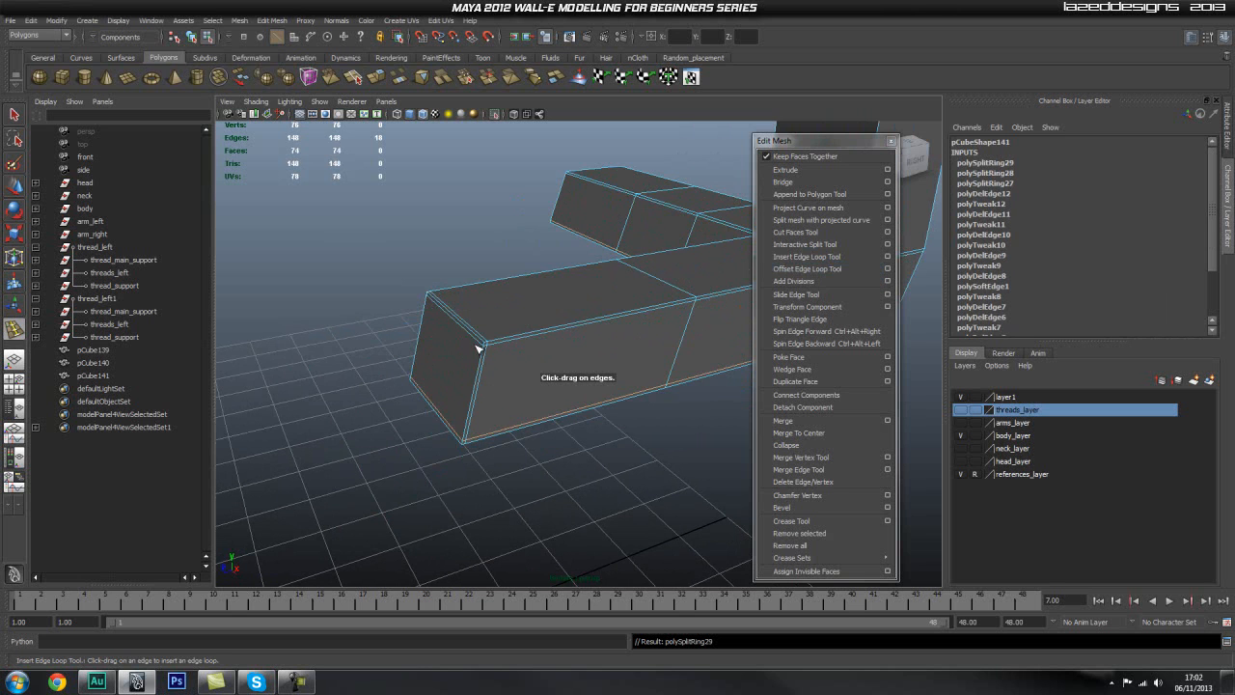
Step: Add further support edge loops along the foot's borders and delete the spare edge loop beside the upright's inner edge
left_click_drag(484, 347, 531, 384)
middle_click_drag(568, 358, 432, 401, "alt")
right_click_drag(432, 401, 564, 405, "alt")
middle_click_drag(564, 405, 550, 405, "alt")
left_click_drag(532, 416, 507, 413)
left_click_drag(606, 397, 565, 392, "alt")
middle_click_drag(548, 378, 515, 438, "alt")
left_click_drag(579, 429, 536, 420, "alt")
middle_click_drag(552, 363, 513, 414, "alt")
right_click_drag(513, 415, 525, 410, "alt")
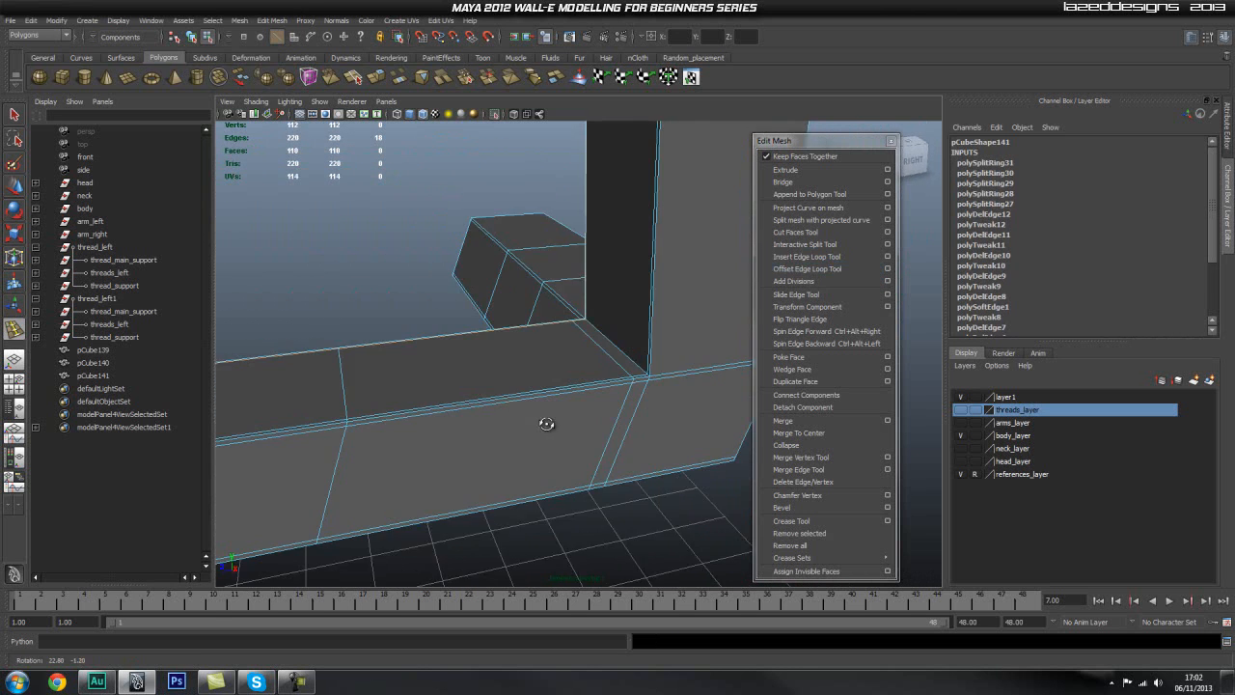
left_click_drag(525, 410, 485, 395, "alt")
right_click_drag(453, 410, 405, 446)
Step: Insert support edge loops on both sides of the edge below the upright's inner corner and just above the upright's base
left_click(816, 259)
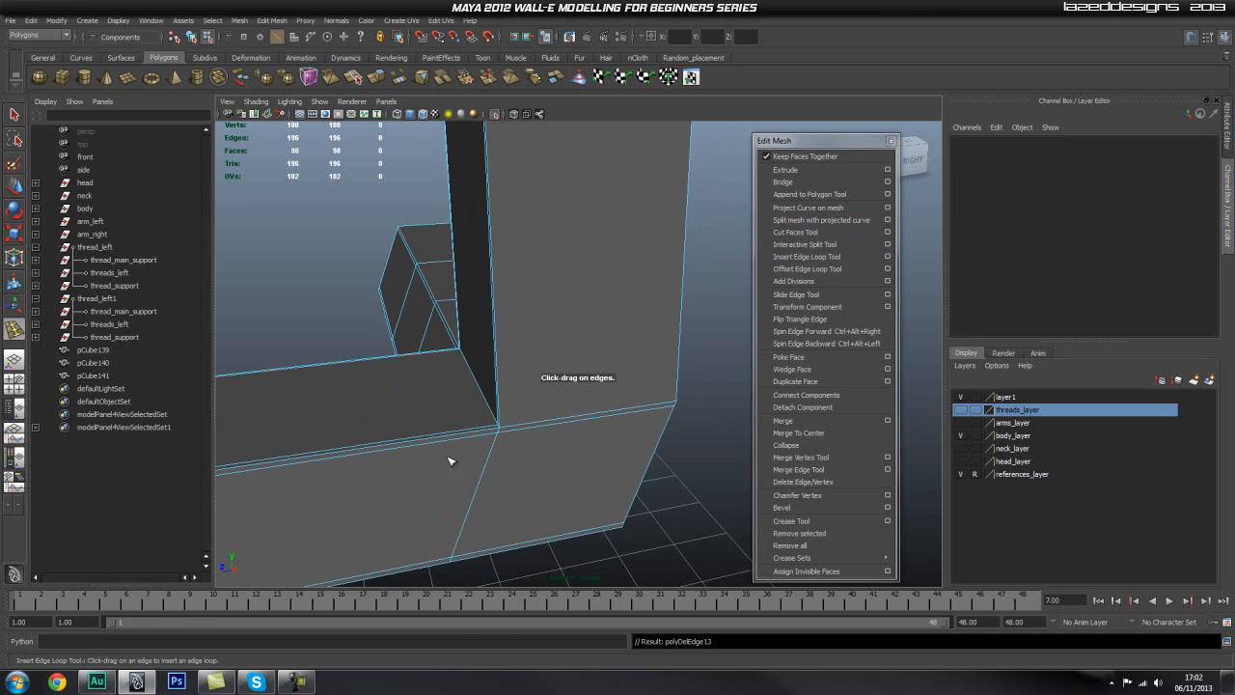
left_click(499, 429)
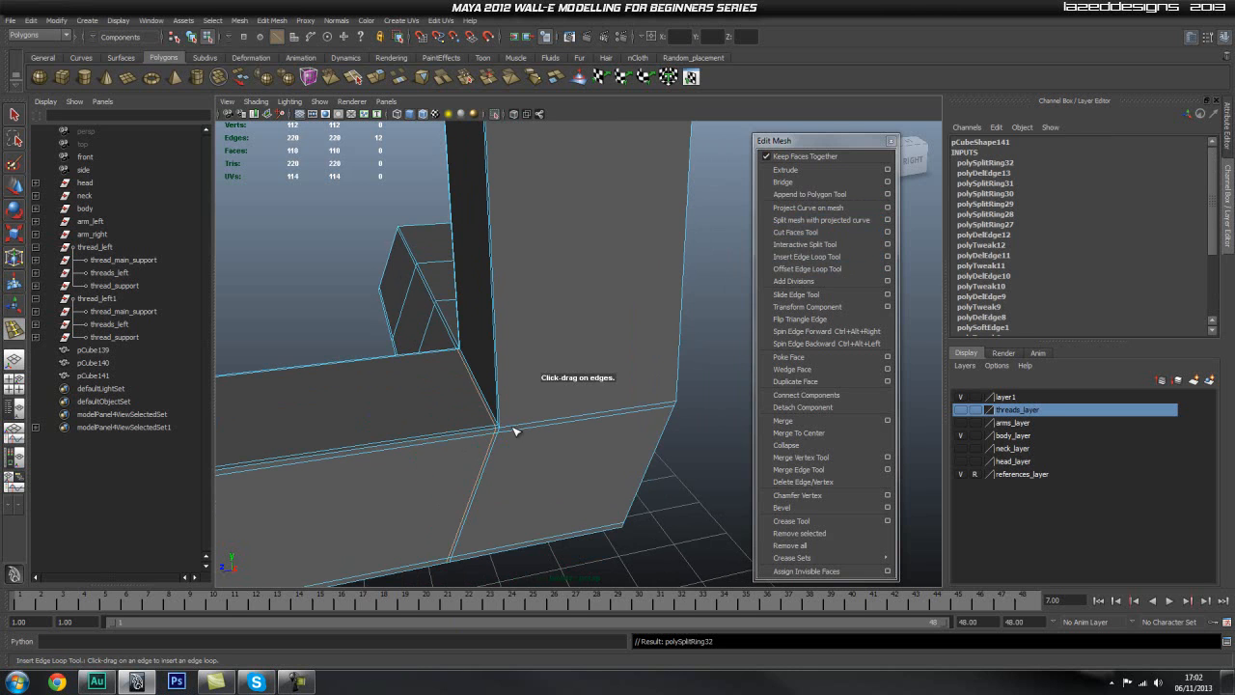
left_click(498, 418)
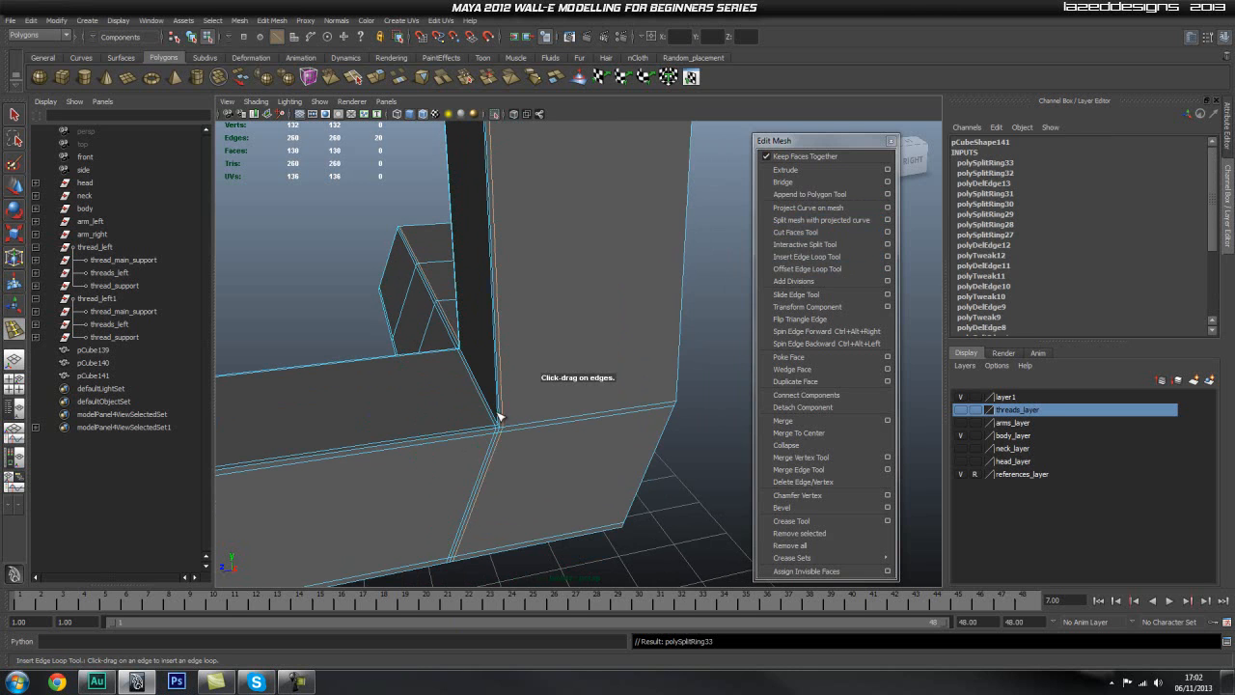
left_click(500, 425)
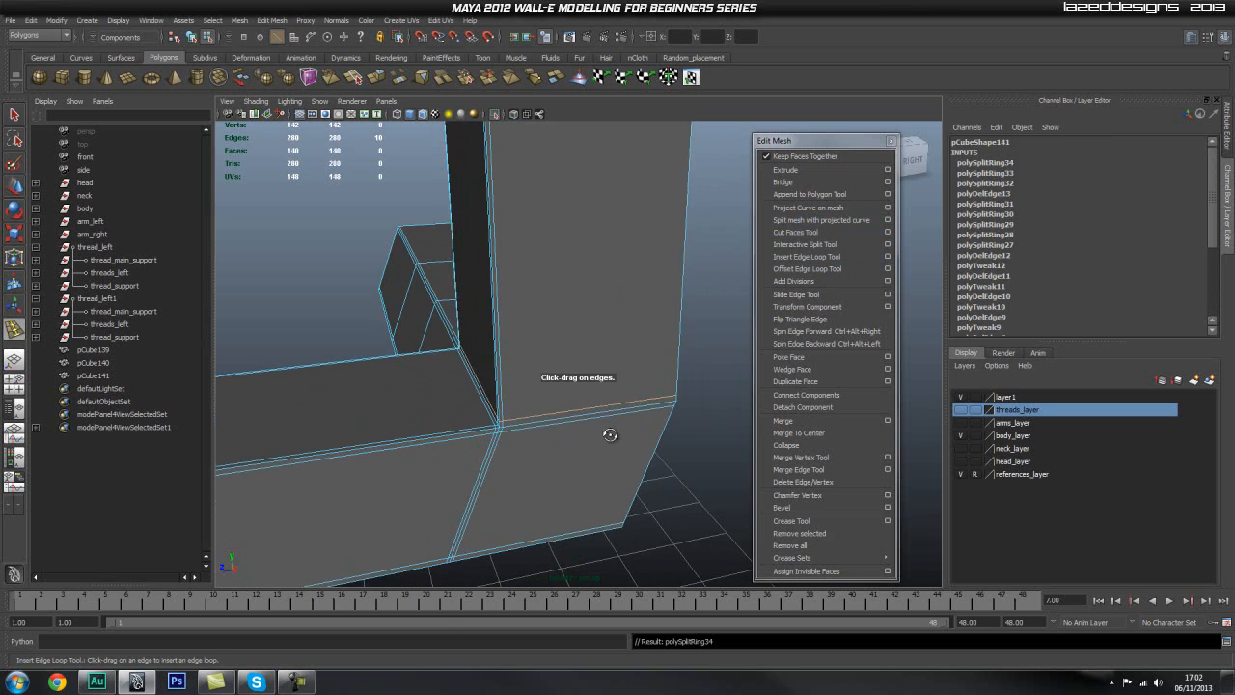
Step: Insert a support edge loop beside the upright's vertical corner that continues along the foot
left_click_drag(607, 434, 569, 414, "alt")
left_click(580, 372)
left_click_drag(421, 403, 577, 352, "alt")
middle_click_drag(577, 353, 499, 411, "alt")
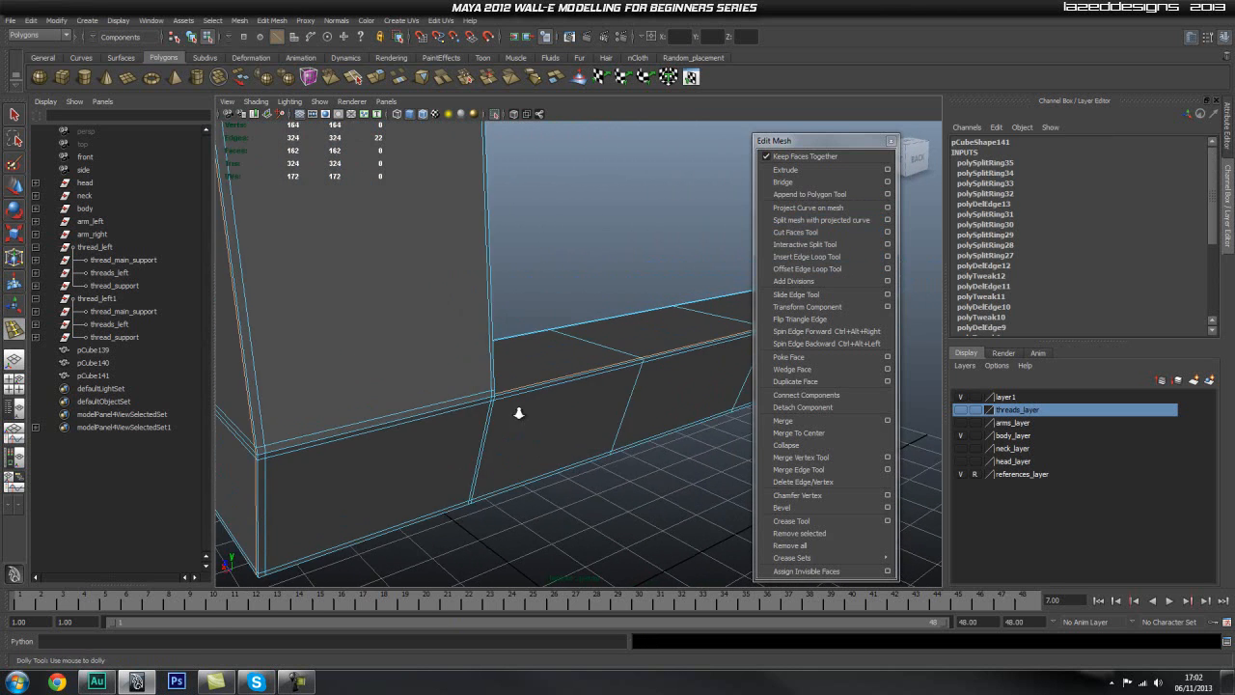
scroll(499, 411, "up", 1)
scroll(554, 334, "up", 2)
middle_click_drag(554, 334, 532, 366, "alt")
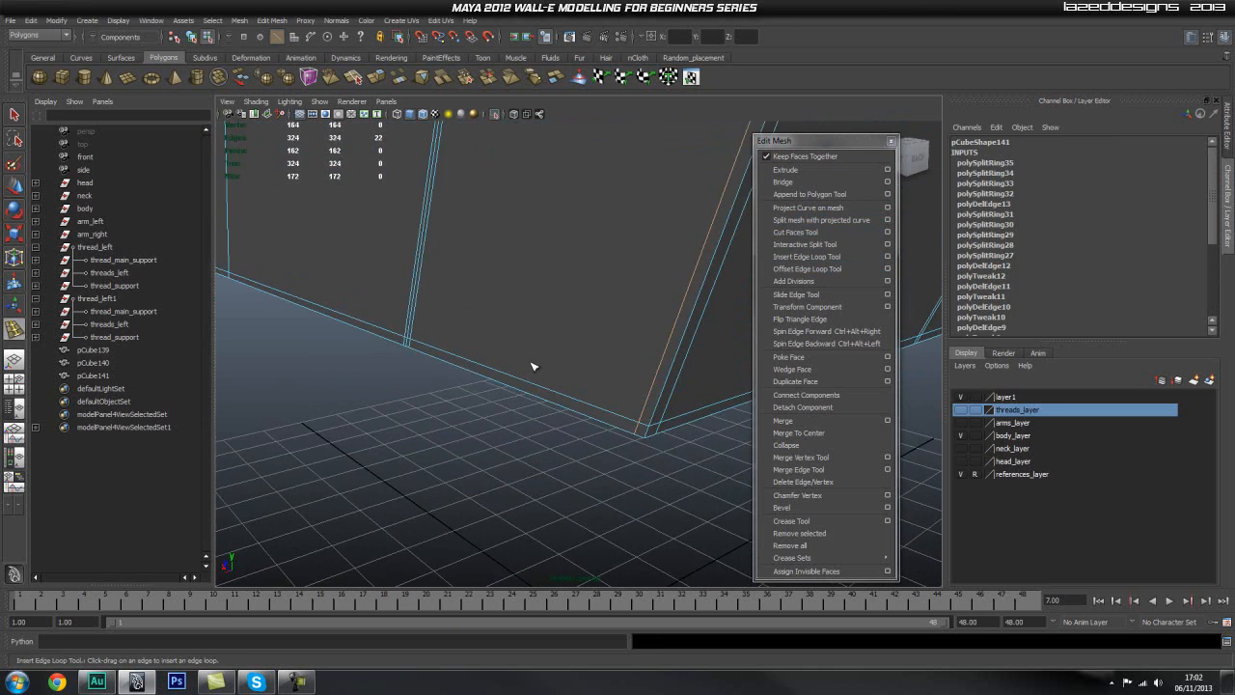
scroll(533, 365, "down", 1)
scroll(570, 329, "down", 1)
Step: Insert a support edge loop around the upright just below its top face
mouse_move(570, 328)
middle_mouse_down("alt")
mouse_move(548, 353)
mouse_move(585, 342)
middle_mouse_up("alt")
left_click_drag(585, 341, 452, 355, "alt")
left_click(610, 394)
scroll(543, 370, "down", 6)
scroll(594, 328, "up", 5)
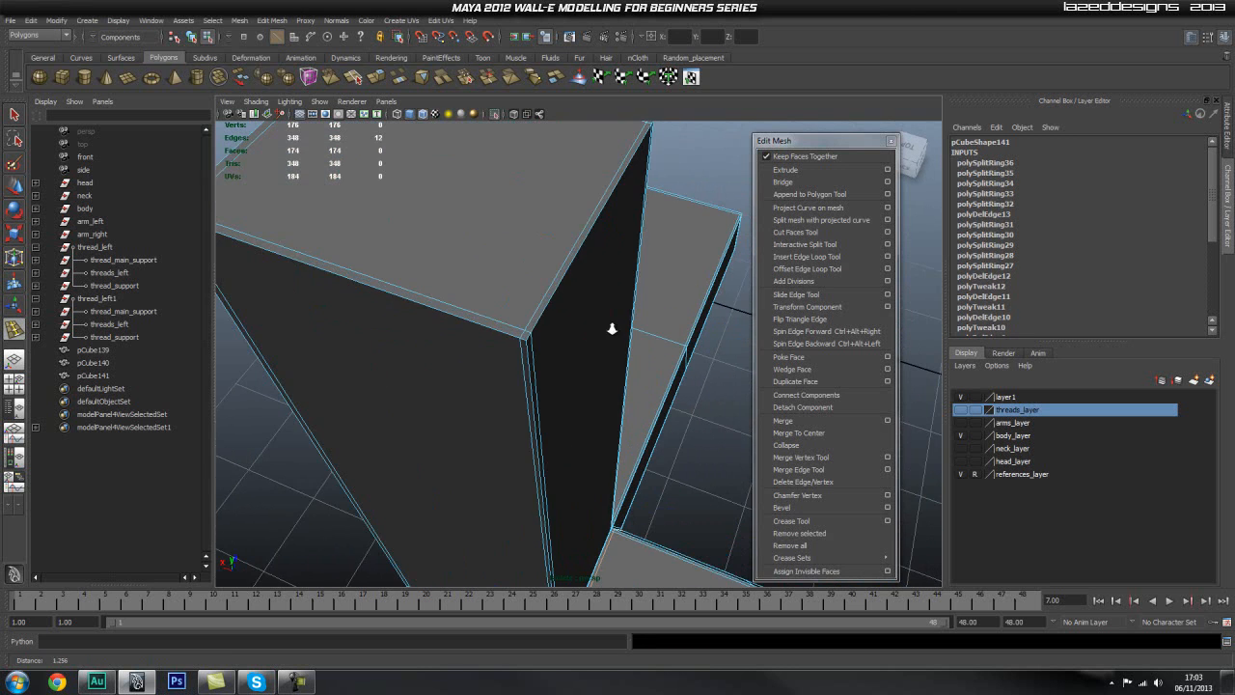
scroll(582, 386, "down", 7)
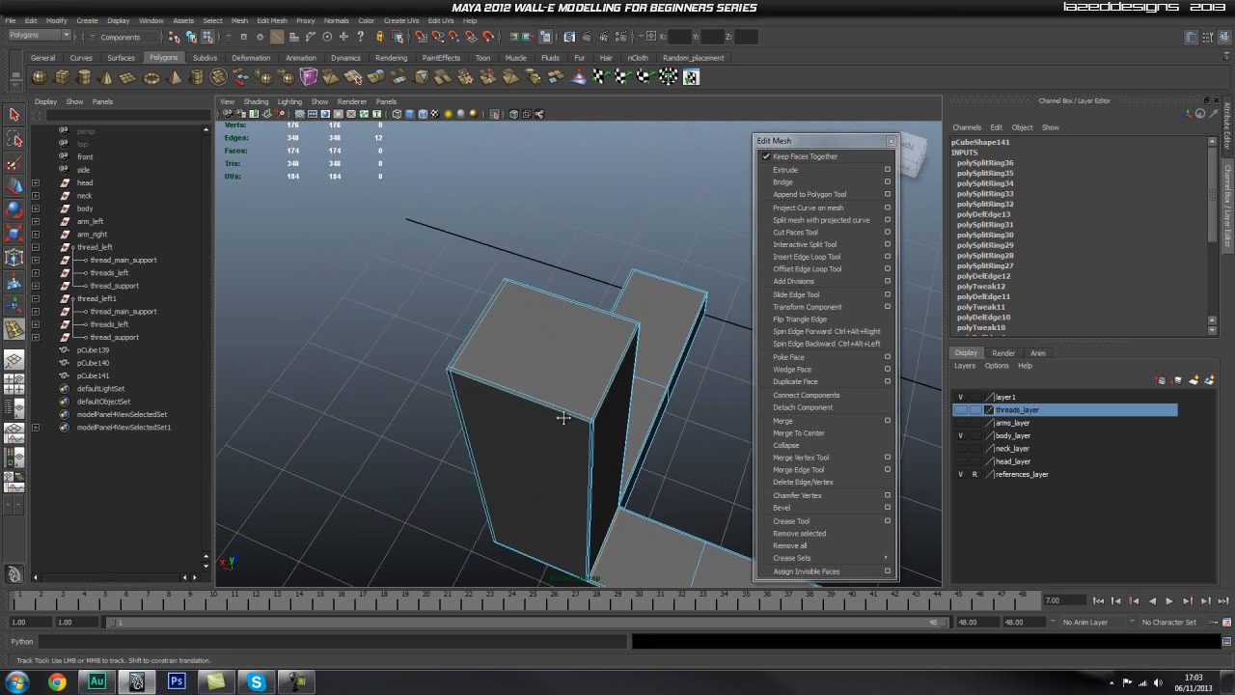
Step: Preview the corner piece smoothed and examine the rounding at the ends of the foot's arms
middle_click_drag(591, 458, 537, 393, "alt")
left_click_drag(537, 394, 686, 419, "alt")
middle_click_drag(686, 419, 477, 374, "alt")
mouse_move(478, 373)
left_mouse_down("alt")
mouse_move(488, 386)
mouse_move(472, 377)
left_mouse_up("alt")
middle_click_drag(472, 378, 347, 341, "alt")
left_click_drag(347, 341, 614, 309, "alt")
right_click_drag(614, 307, 642, 292)
key("3")
left_click(603, 421)
middle_click_drag(648, 313, 528, 372, "alt")
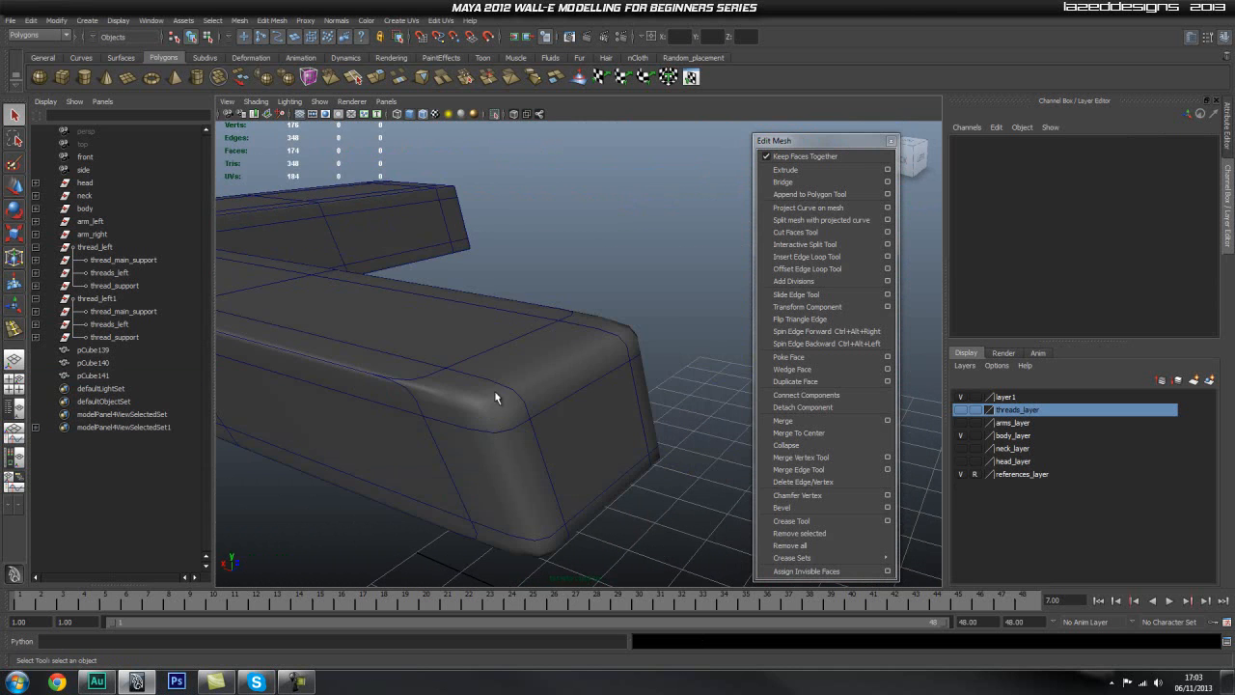
Step: Return the piece to its unsmoothed display and insert a support edge loop close to the rear arm's end
left_click(397, 434)
key("1")
scroll(391, 439, "up", 3)
middle_click_drag(401, 431, 463, 265, "alt")
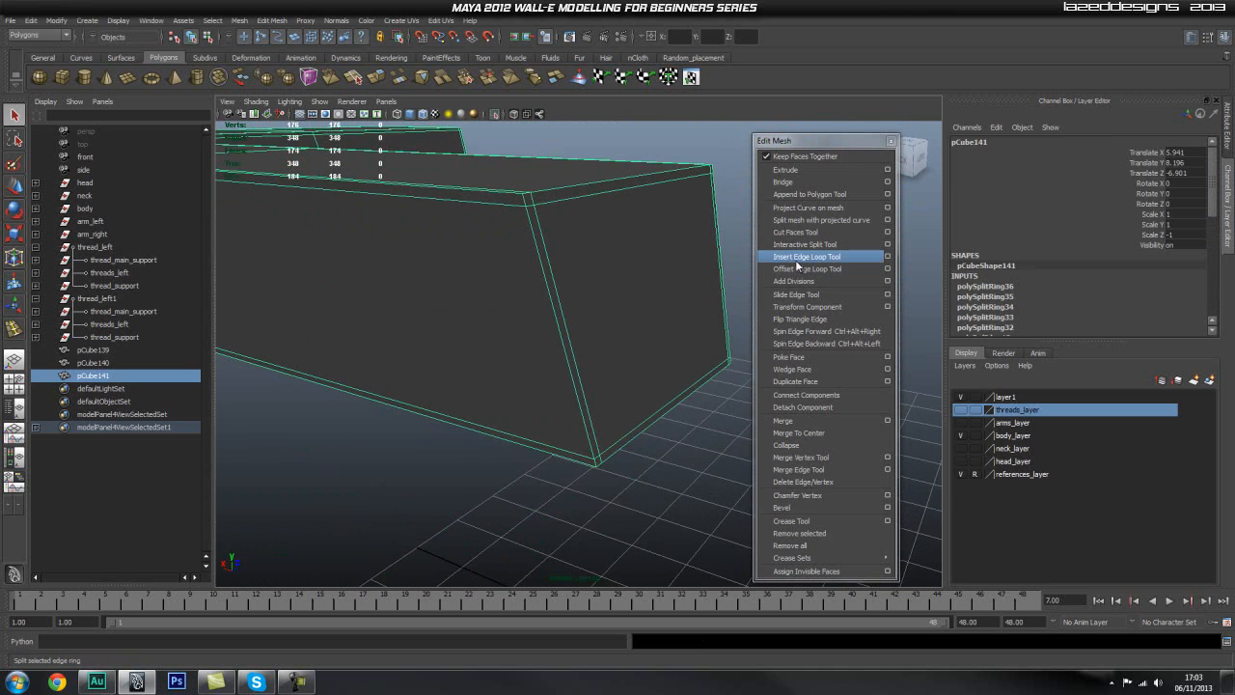
left_click(795, 257)
left_click(519, 206)
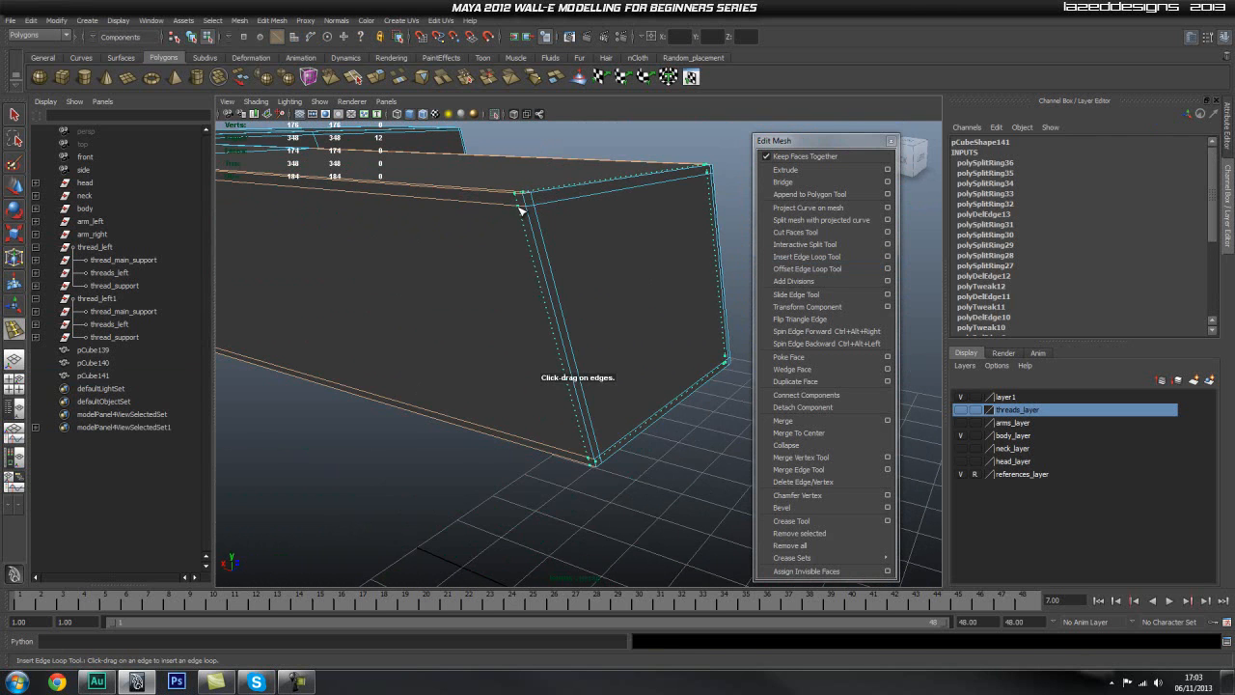
Step: Insert an edge loop around the foot at mid-height and another one across the rear arm
left_click(547, 291)
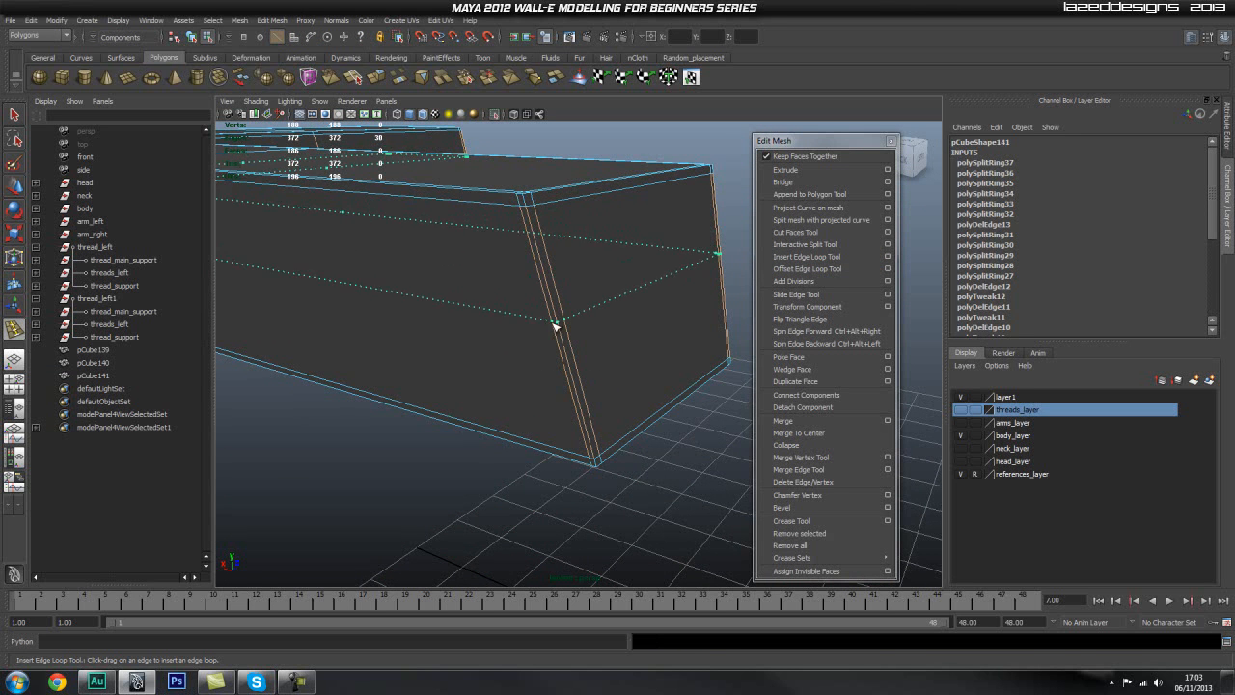
left_click(555, 327)
scroll(449, 286, "down", 5)
left_click(538, 362)
left_click_drag(539, 362, 464, 384, "alt")
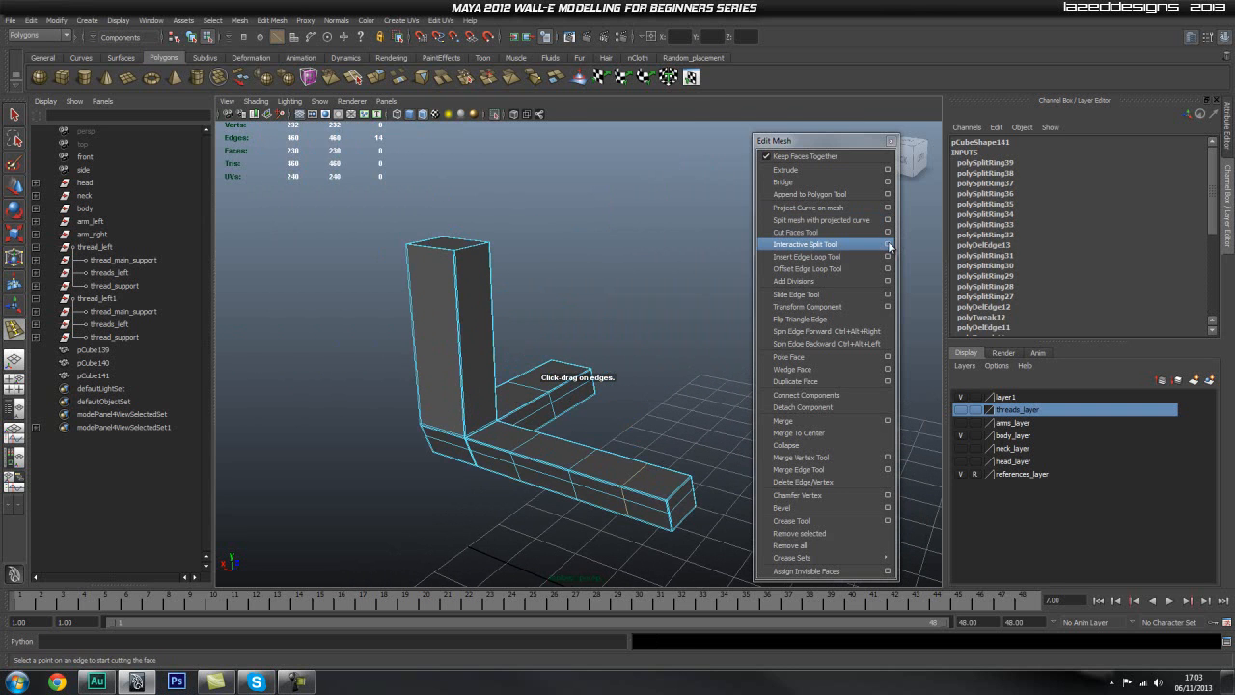
Step: Set the Insert Edge Loop Tool to multiple edge loops with 3 loops and divide the upright's height evenly
left_click(888, 245)
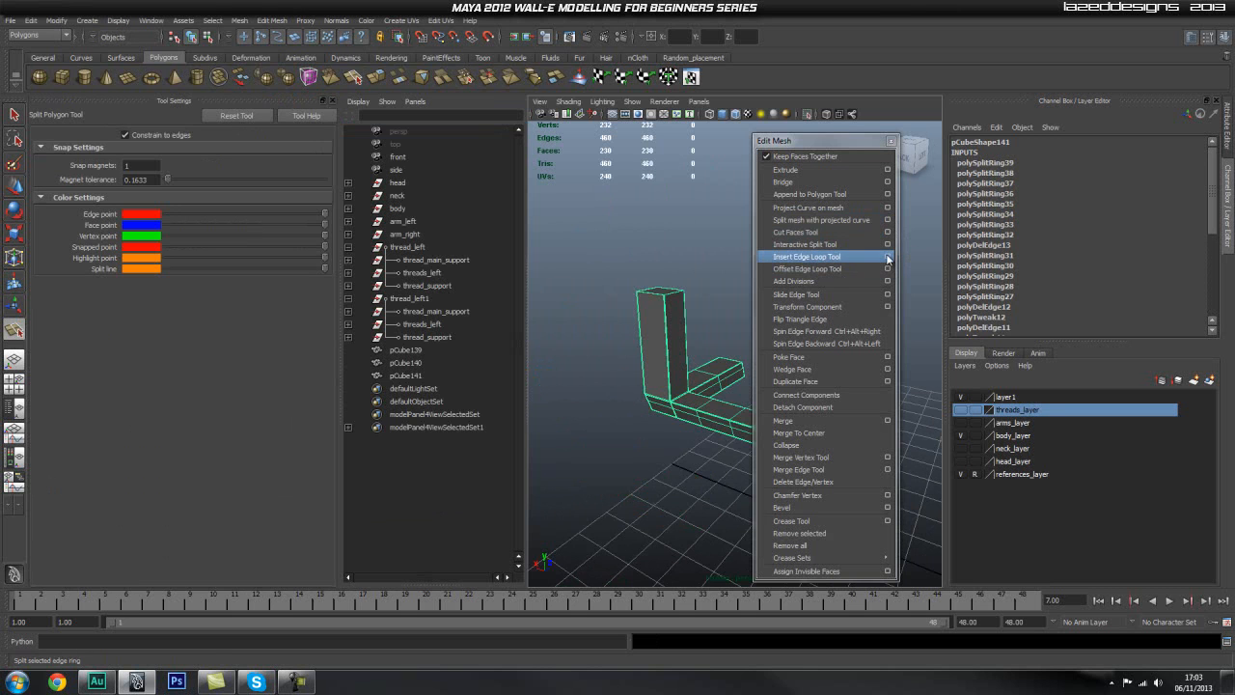
left_click(887, 257)
left_click(161, 207)
left_click(671, 351)
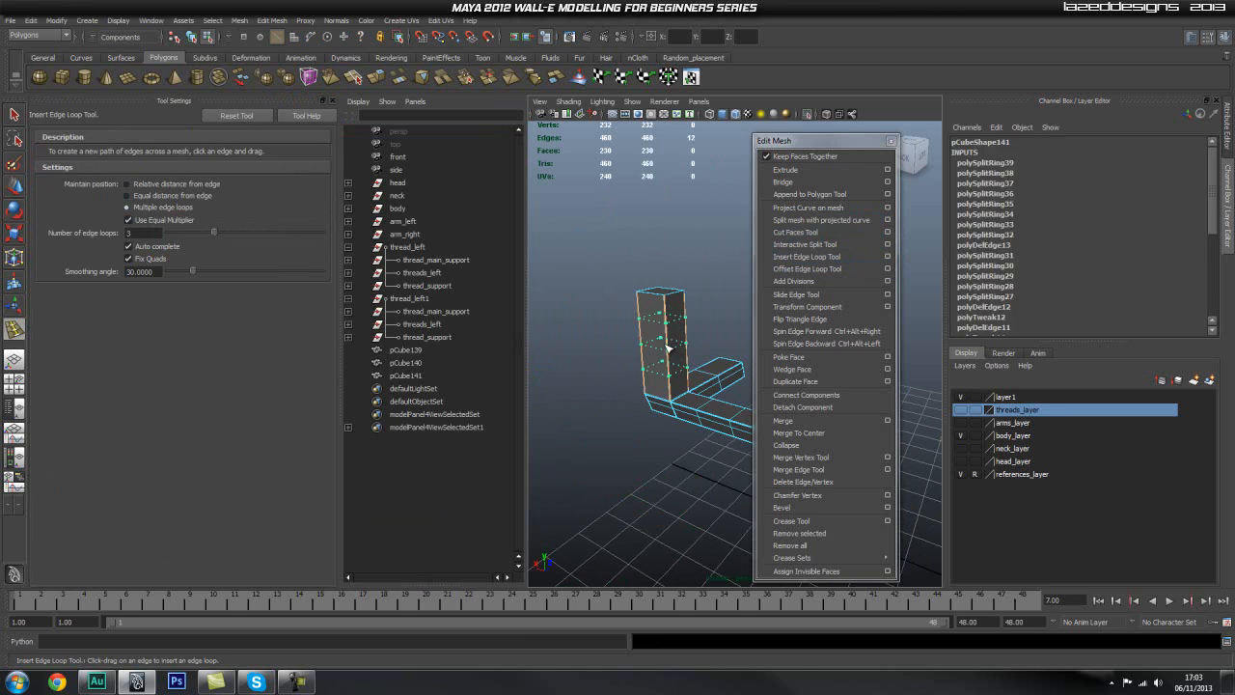
key("q")
left_click(332, 102)
Step: Delete the single middle edge loop across the foot's side arm and insert 2 evenly spaced loops in its place
left_click_drag(390, 215, 538, 344, "alt")
middle_click_drag(538, 344, 610, 235, "alt")
left_click_drag(609, 235, 530, 366, "alt")
right_click_drag(566, 365, 524, 375, "shift")
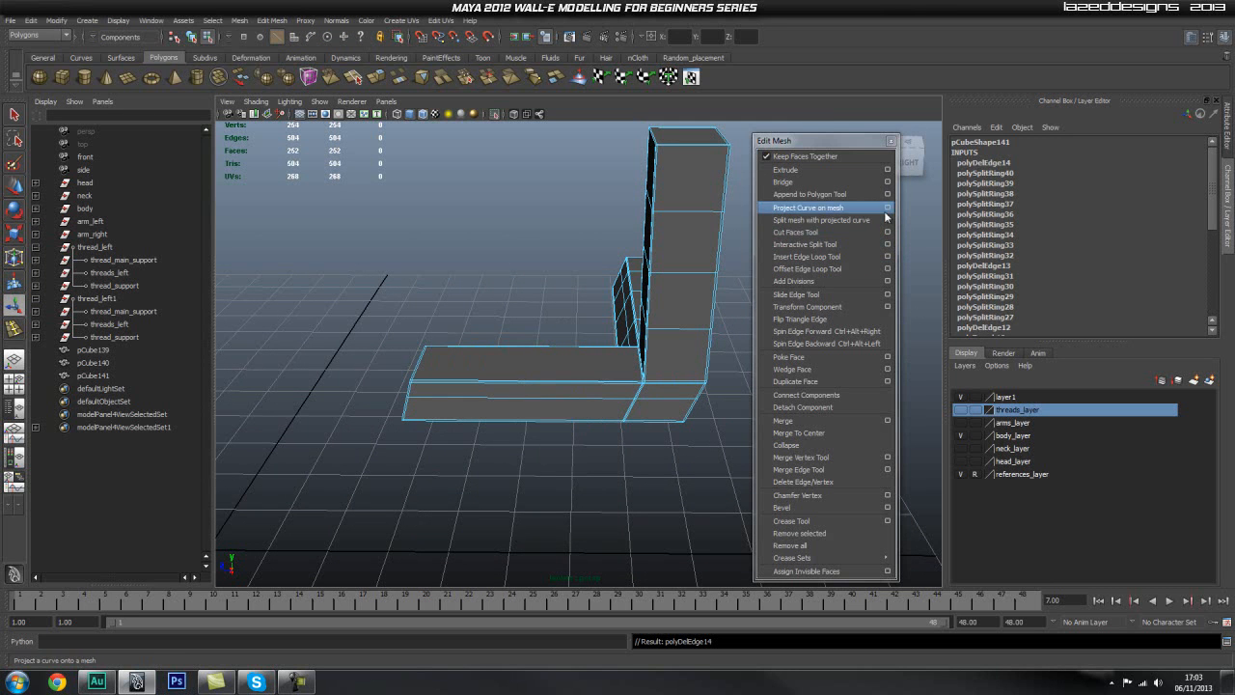
left_click(886, 257)
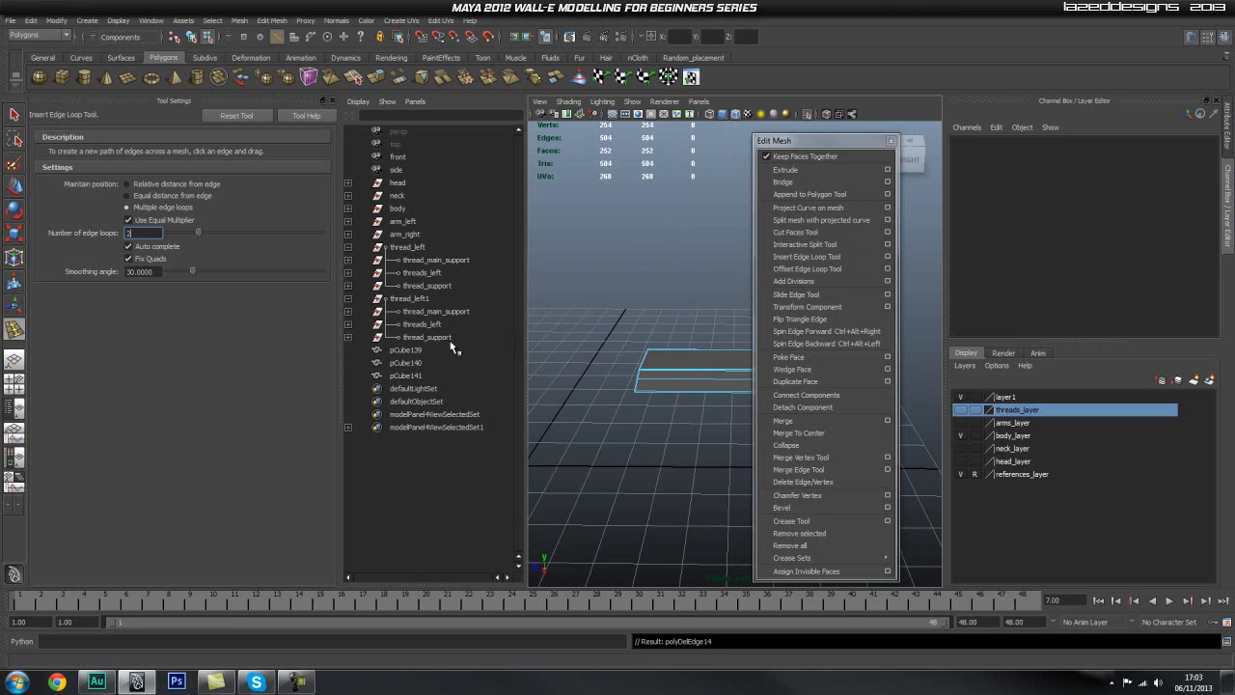
left_click(703, 383)
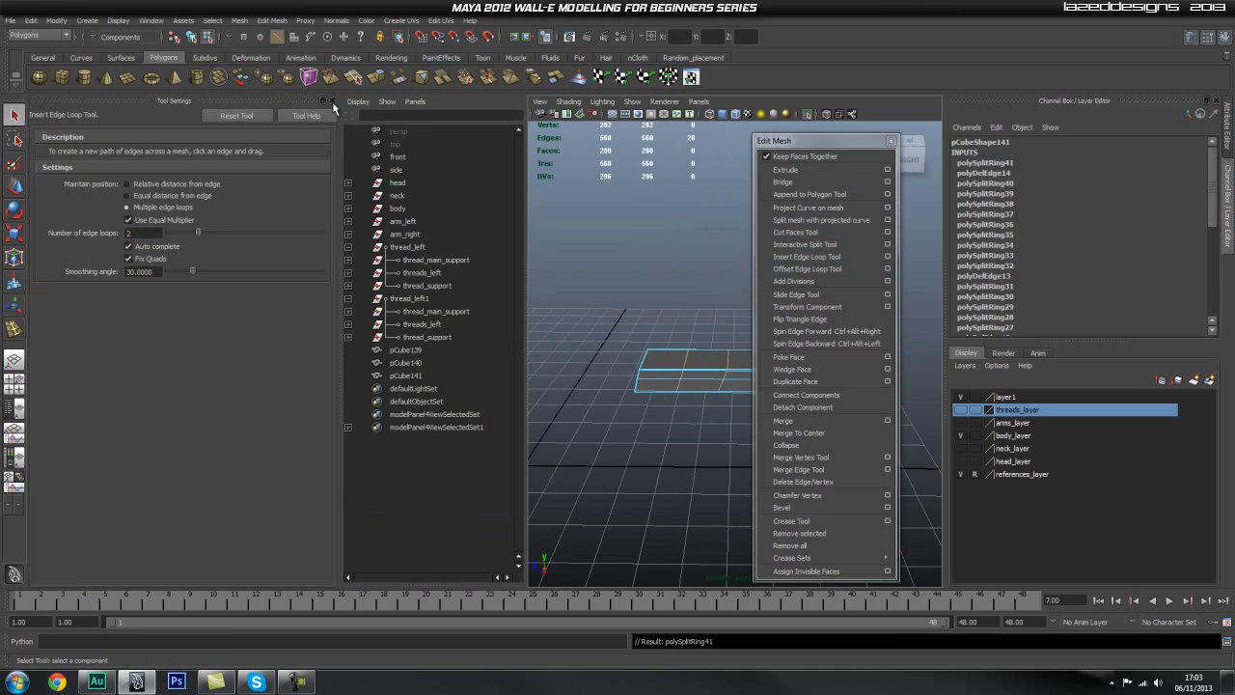
left_click(331, 101)
Step: Preview the piece smoothed and inspect the rounded edges of the upright and both arms
mouse_move(628, 348)
right_mouse_down()
mouse_move(623, 337)
mouse_move(640, 367)
right_mouse_up()
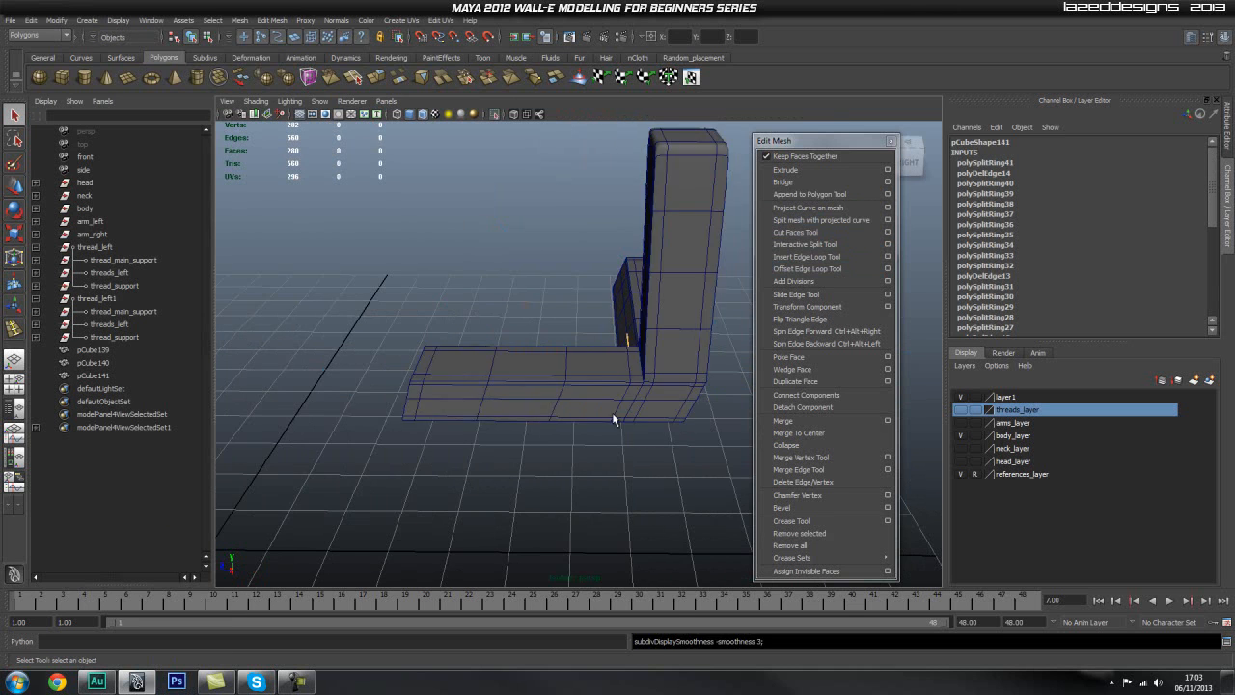
left_click(735, 429)
left_click_drag(735, 430, 574, 384, "alt")
middle_click_drag(644, 261, 541, 338, "alt")
scroll(673, 352, "up", 4)
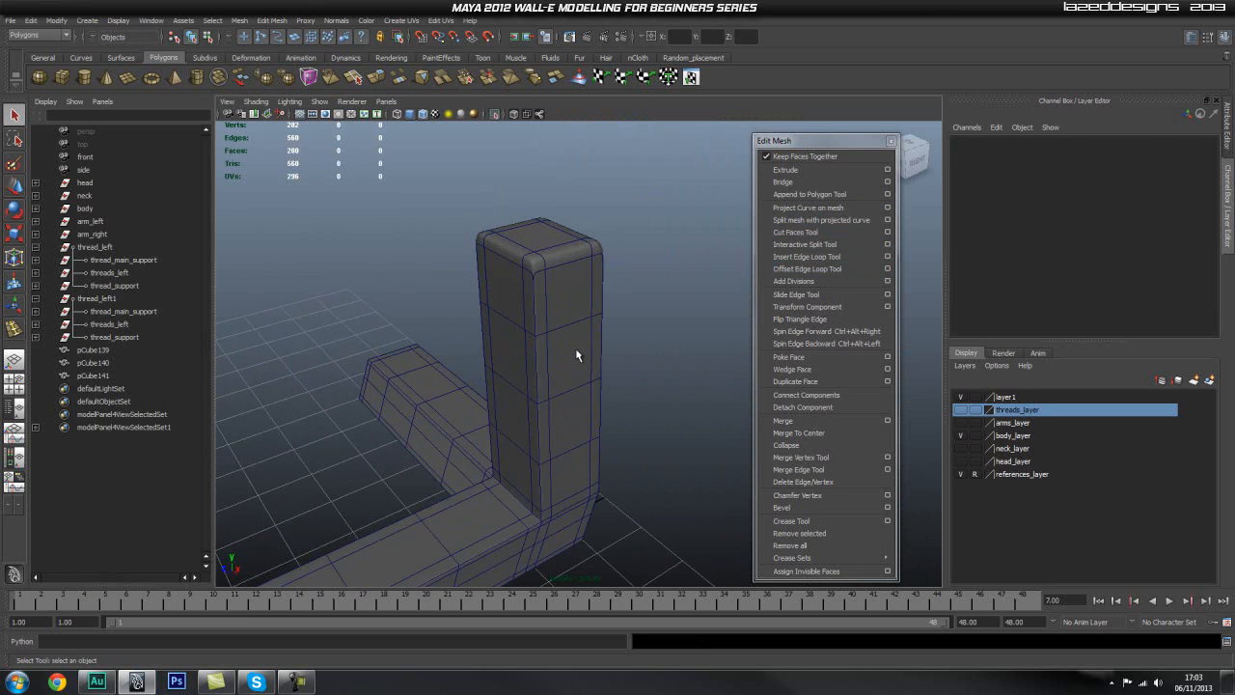
Step: Select the corner piece and turn off its smooth preview
left_click(502, 316)
key("1")
scroll(507, 229, "up", 5)
scroll(521, 270, "down", 5)
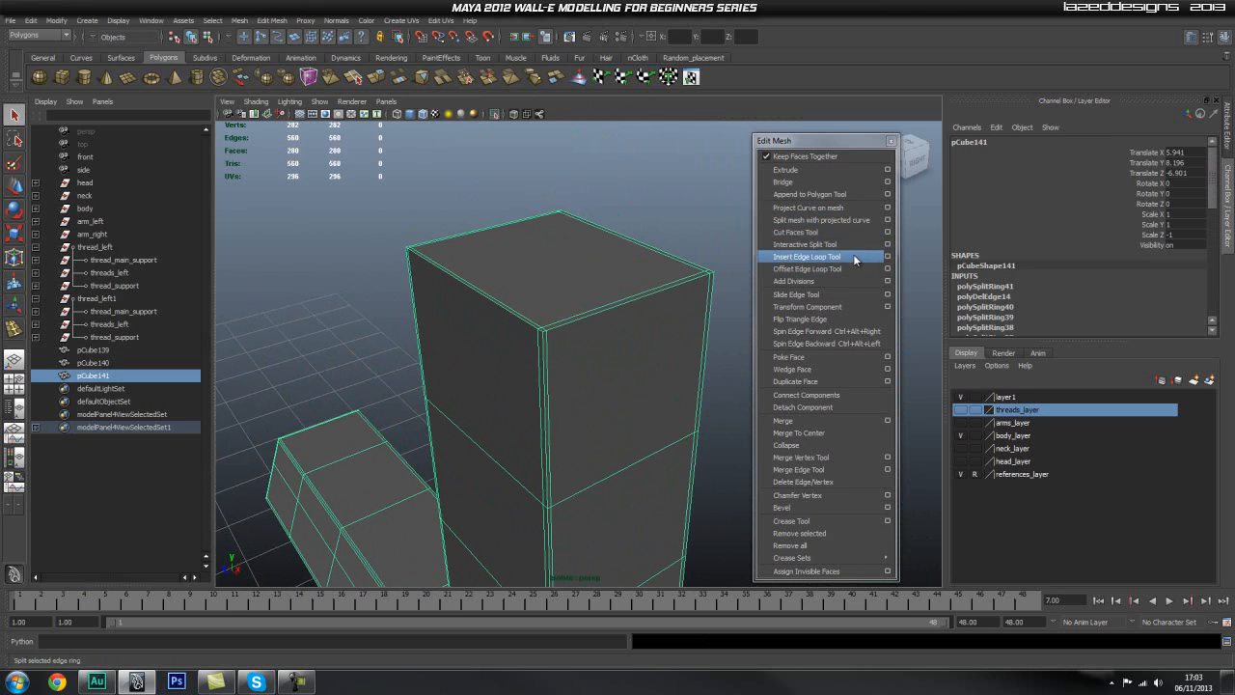
left_click(807, 256)
left_click(547, 350)
key("ctrl+z")
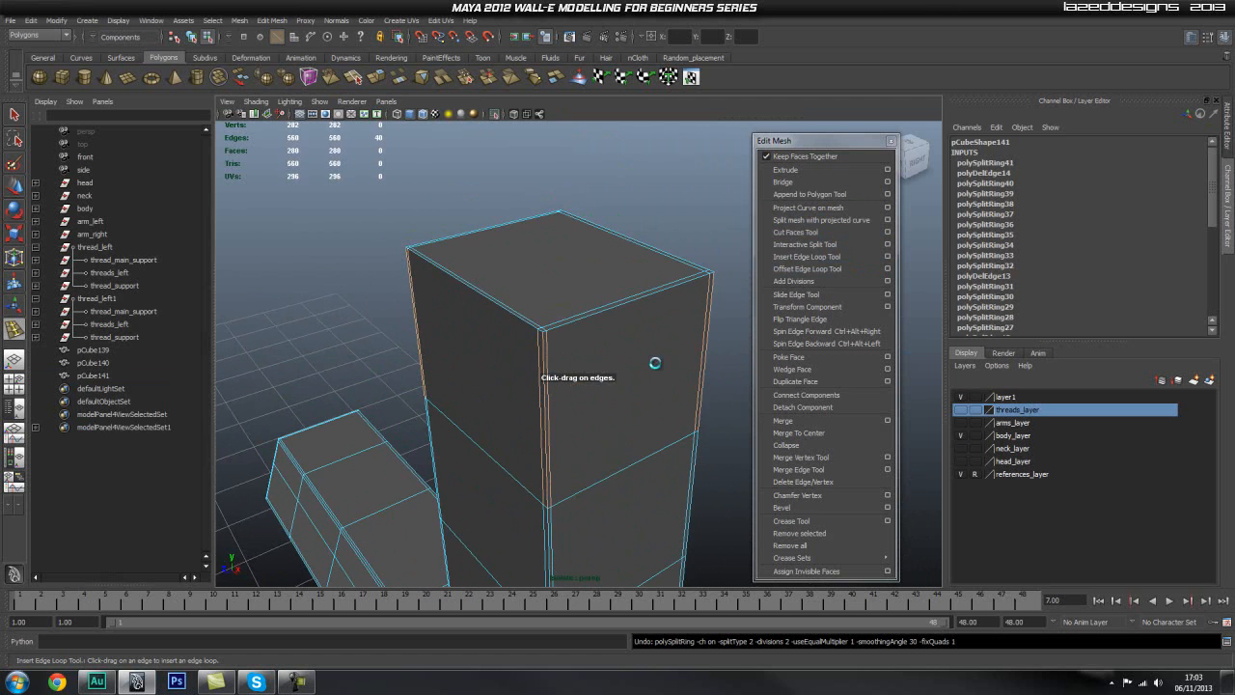
Step: Set the Insert Edge Loop Tool to relative distance from edge and insert one support loop just below the upright's top edge
left_click(887, 256)
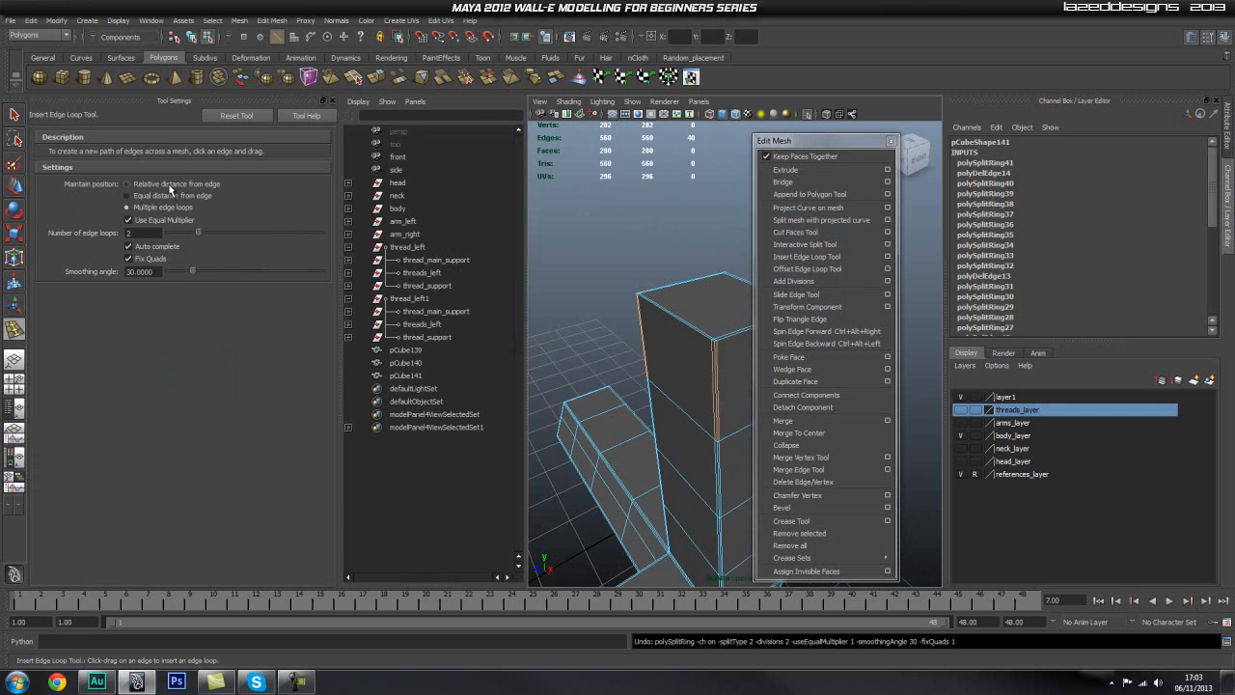
left_click(333, 100)
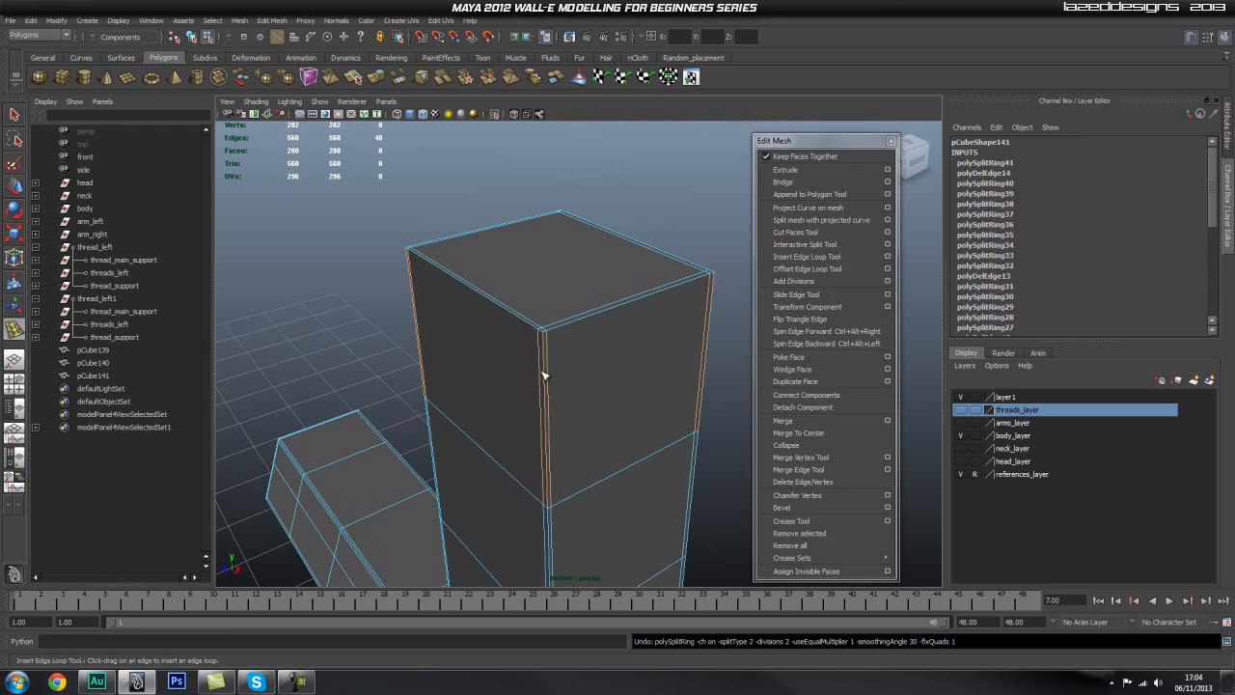
left_click_drag(544, 349, 543, 344)
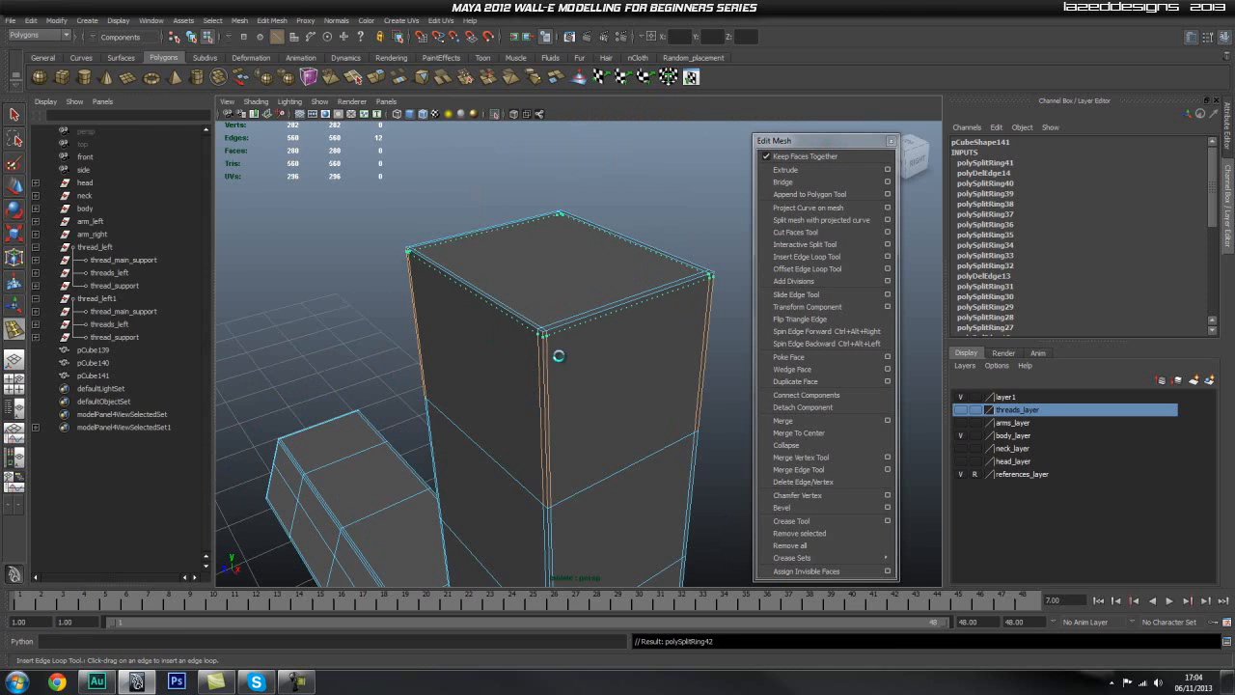
scroll(579, 358, "down", 5)
middle_click_drag(574, 383, 512, 184, "alt")
key("q")
right_click_drag(502, 215, 527, 208)
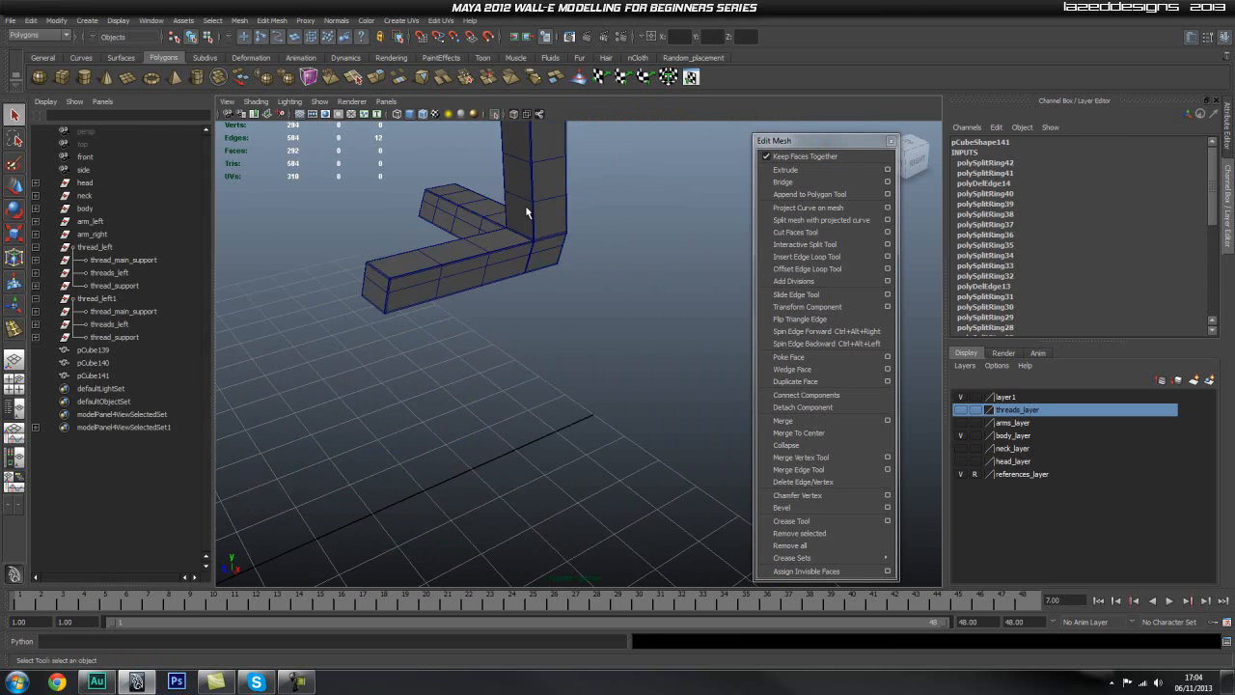
Step: Turn off the isolated view to bring back the full body and examine how the rear corner piece fits
left_click(581, 308)
mouse_move(581, 308)
left_mouse_down("alt")
mouse_move(607, 331)
mouse_move(744, 331)
mouse_move(784, 326)
mouse_move(780, 288)
mouse_move(909, 282)
mouse_move(630, 334)
mouse_move(592, 318)
left_mouse_up("alt")
scroll(593, 319, "down", 2)
scroll(593, 318, "down", 1)
left_click(494, 115)
left_click_drag(695, 337, 653, 264, "alt")
middle_click_drag(653, 264, 650, 374, "alt")
mouse_move(650, 373)
left_mouse_down("alt")
mouse_move(548, 361)
mouse_move(621, 358)
mouse_move(627, 368)
left_mouse_up("alt")
middle_click_drag(627, 369, 530, 276, "alt")
left_click_drag(530, 276, 592, 384, "alt")
left_click(662, 353)
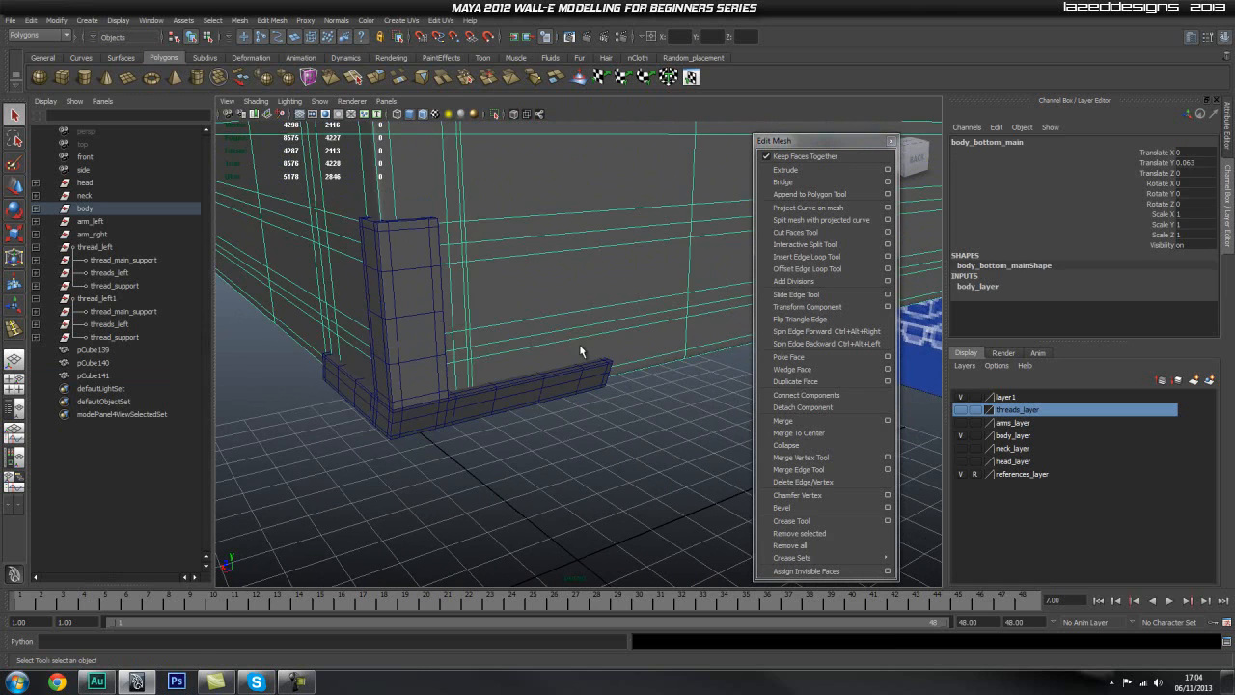
middle_click_drag(592, 351, 591, 334, "alt")
right_click_drag(442, 316, 415, 332, "alt")
Step: Duplicate the rear corner piece and snap the copy's pivot to the grid origin
left_click(488, 355)
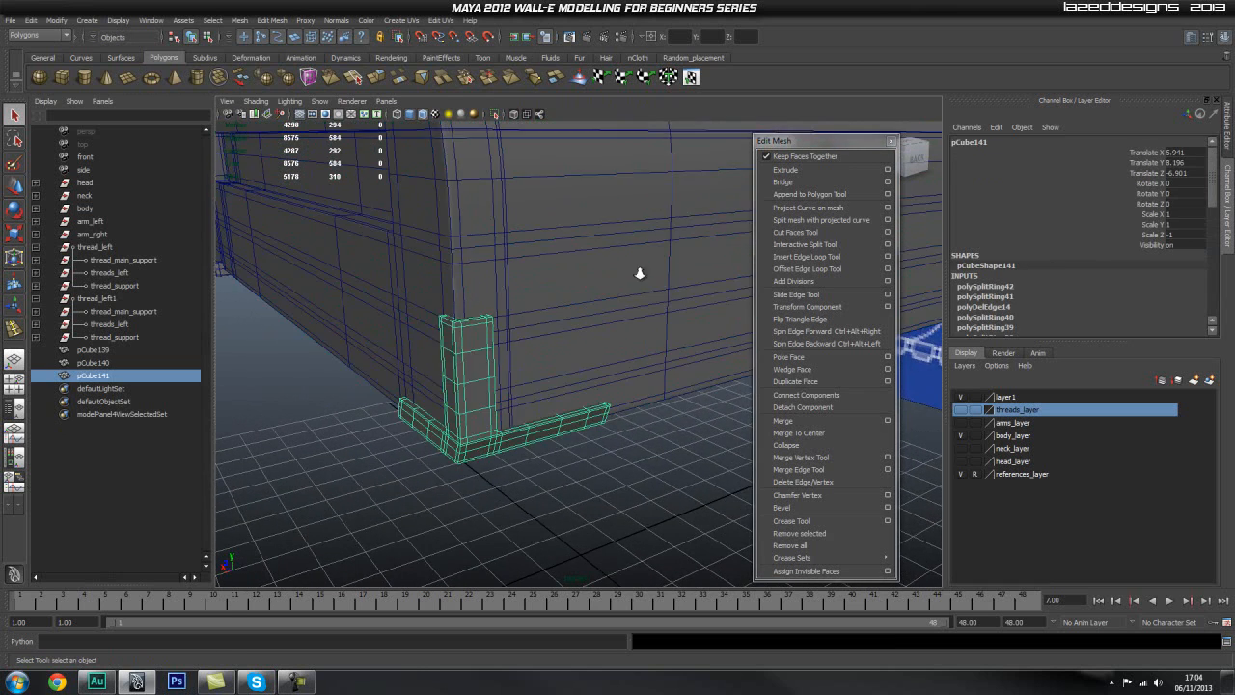
right_click_drag(615, 295, 496, 358, "alt")
left_click_drag(495, 358, 540, 342, "alt")
left_click_drag(621, 295, 607, 430, "alt")
key("ctrl+d")
key("w")
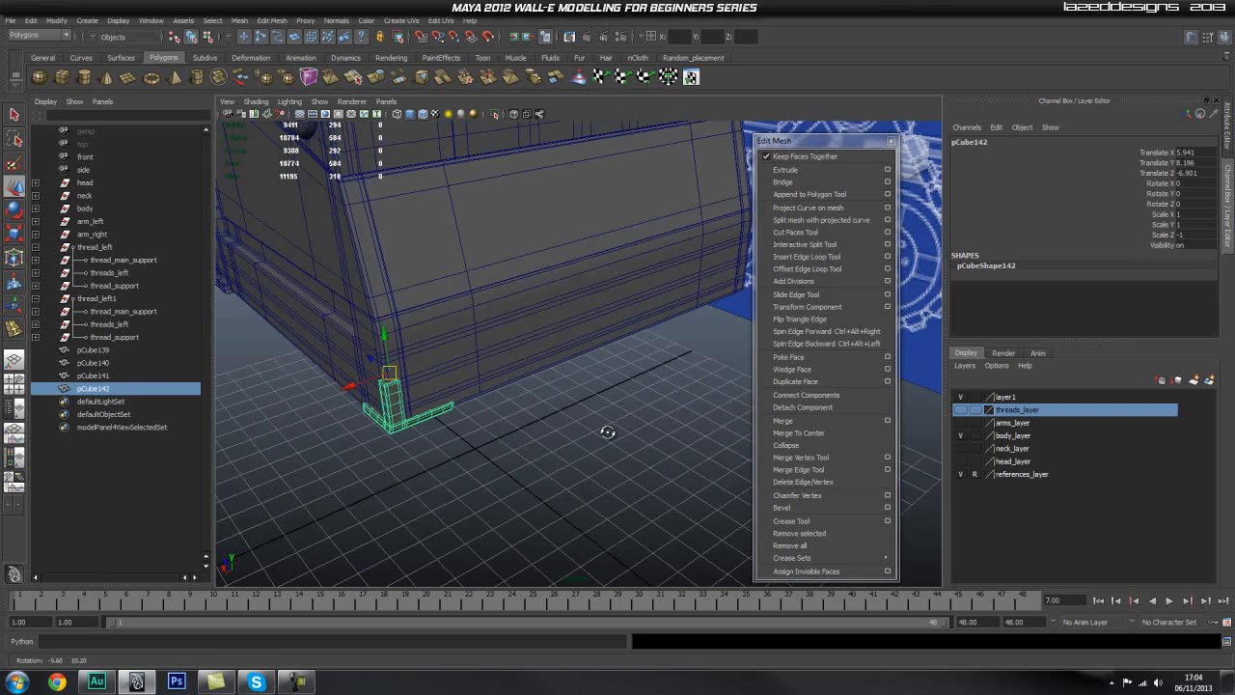
left_click_drag(502, 433, 516, 450, "alt")
key("Insert")
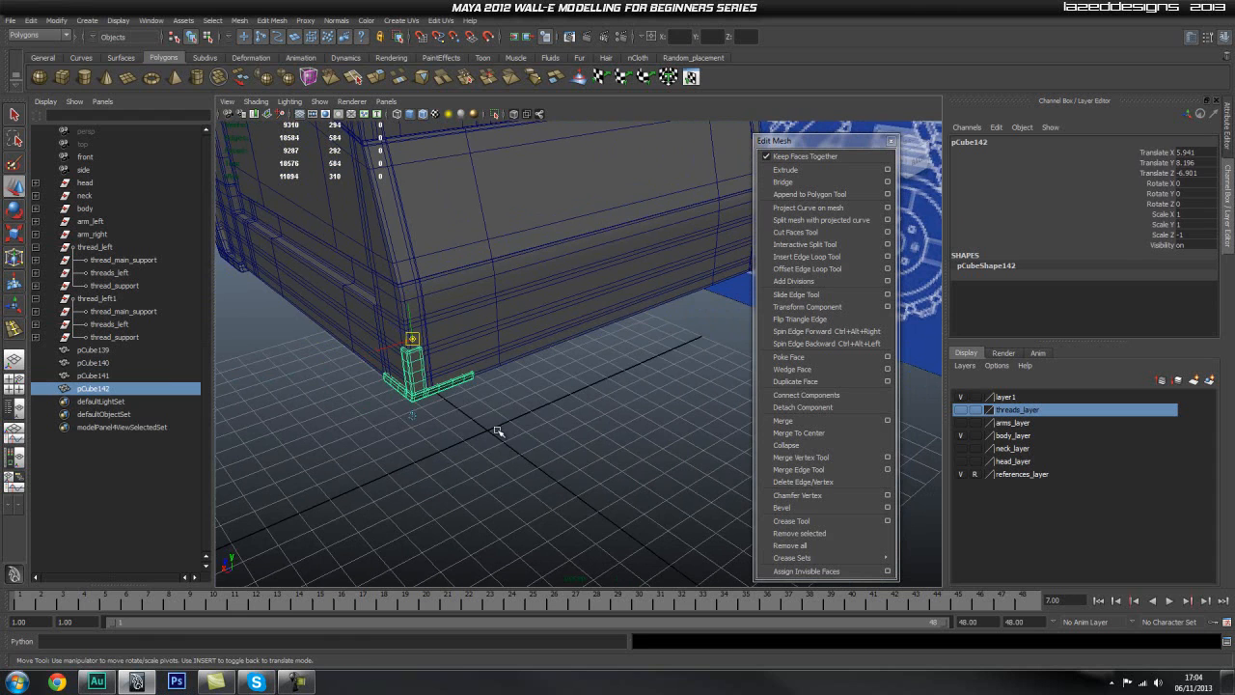
key("x")
middle_click_drag(496, 435, 493, 431)
key("Insert")
Step: Duplicate the piece again and mirror the new copy to the body's opposite rear corner with an X scale of -1
key("ctrl+d")
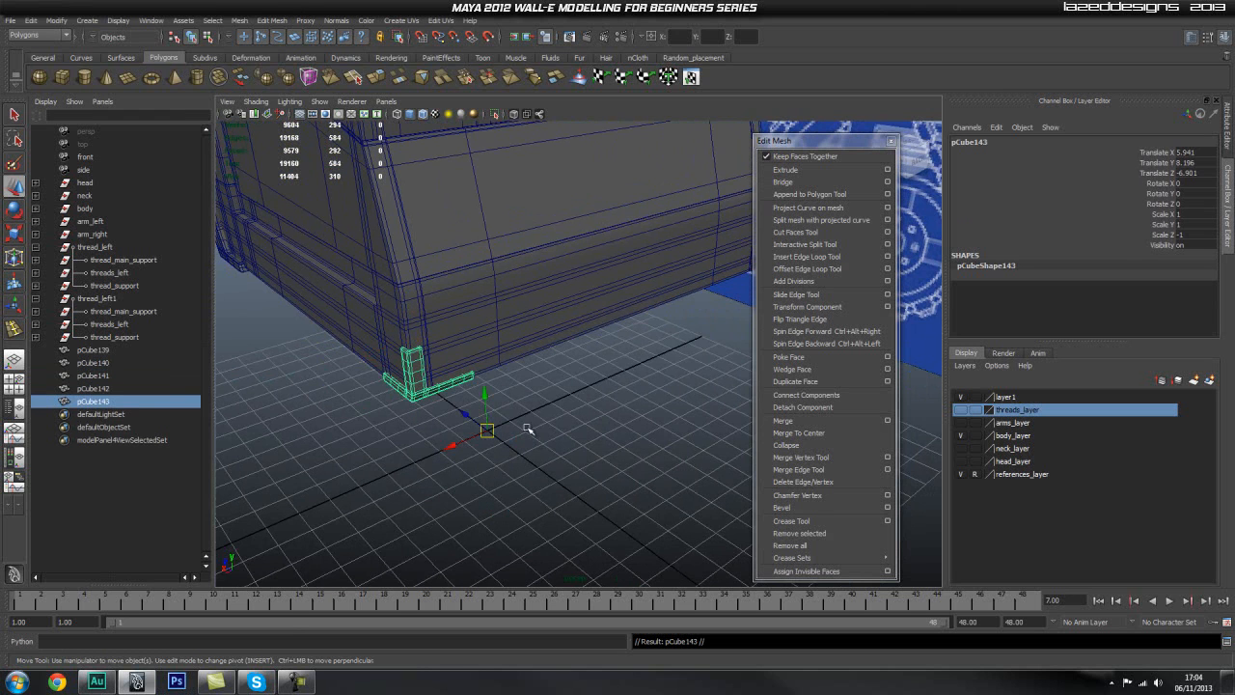
key("r")
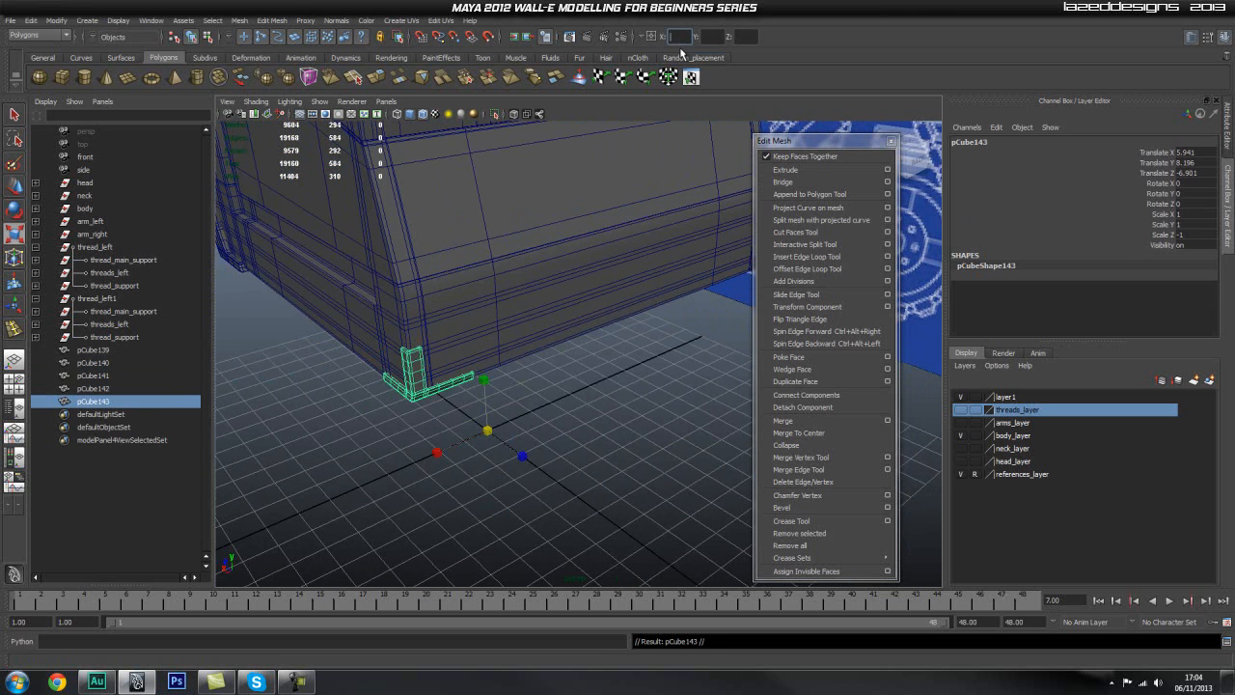
key("Return")
Step: Inspect the mirrored rear corner piece and the body's bottom corners from all sides
left_click_drag(607, 543, 627, 376, "alt")
middle_click_drag(627, 376, 592, 422, "alt")
left_click_drag(592, 422, 507, 416, "alt")
middle_click_drag(507, 416, 694, 425, "alt")
left_click_drag(695, 425, 238, 433, "alt")
middle_click_drag(238, 433, 467, 406, "alt")
right_click_drag(481, 419, 580, 397)
key("q")
left_click(587, 453)
left_click_drag(607, 466, 486, 382, "alt")
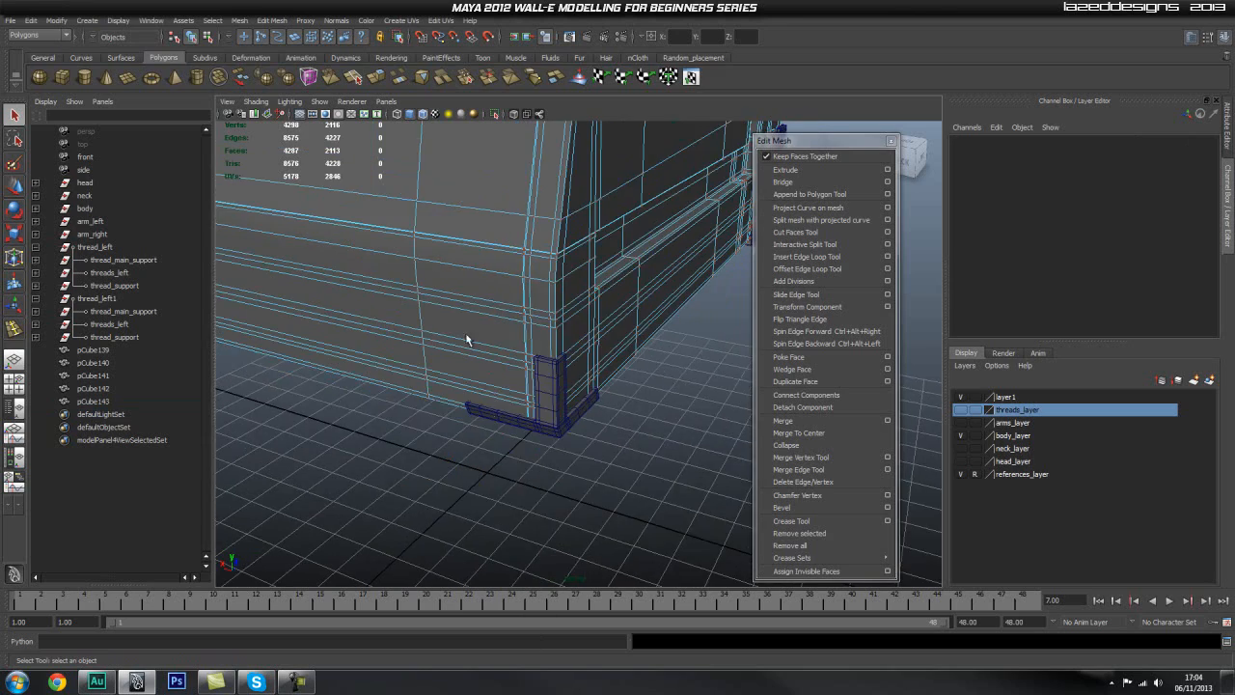
right_click_drag(514, 333, 399, 337, "alt")
left_click(482, 281)
left_click_drag(483, 281, 549, 402, "alt")
right_click_drag(549, 402, 320, 425, "alt")
right_click_drag(502, 410, 377, 396, "alt")
middle_click_drag(377, 396, 615, 359, "alt")
right_click_drag(615, 359, 581, 413, "alt")
left_click_drag(581, 413, 607, 478, "alt")
left_click(607, 478)
right_click_drag(607, 477, 415, 473, "alt")
left_click_drag(415, 473, 441, 454, "alt")
right_click_drag(441, 454, 589, 447, "alt")
left_click_drag(590, 446, 684, 442, "alt")
right_click_drag(471, 460, 405, 463, "alt")
Step: Rename pCube139 as body_bottom_corner_piece_left
left_click(131, 351)
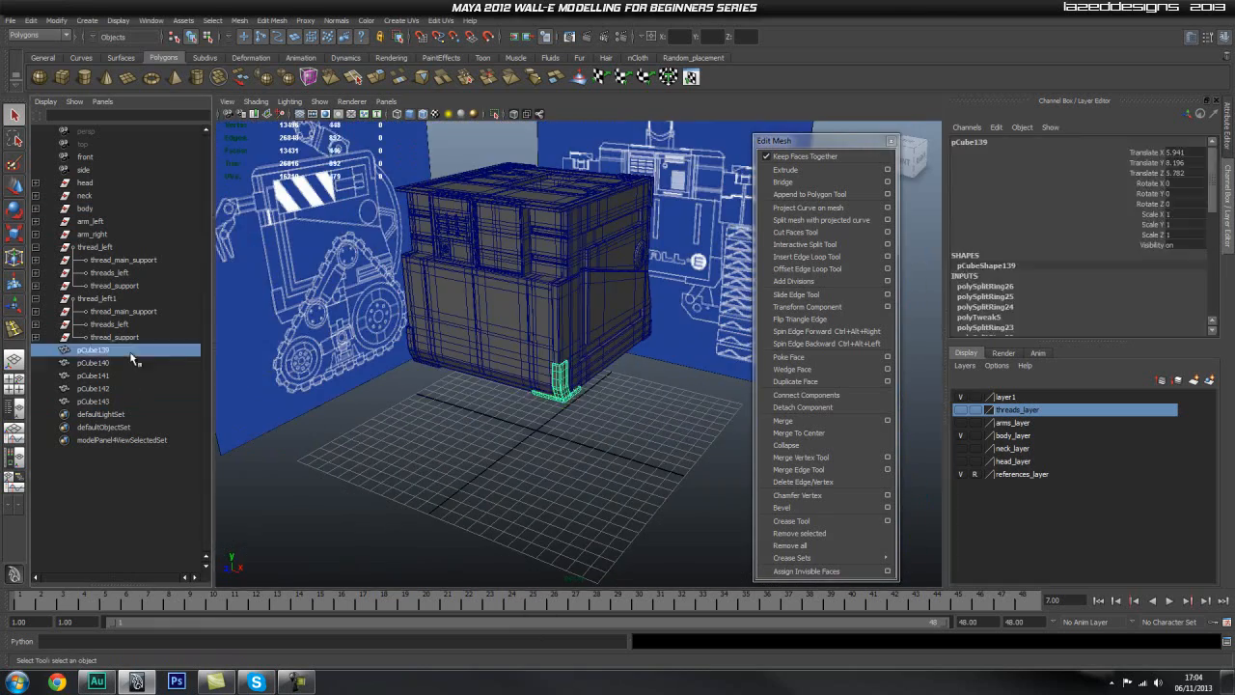
double_click(116, 354)
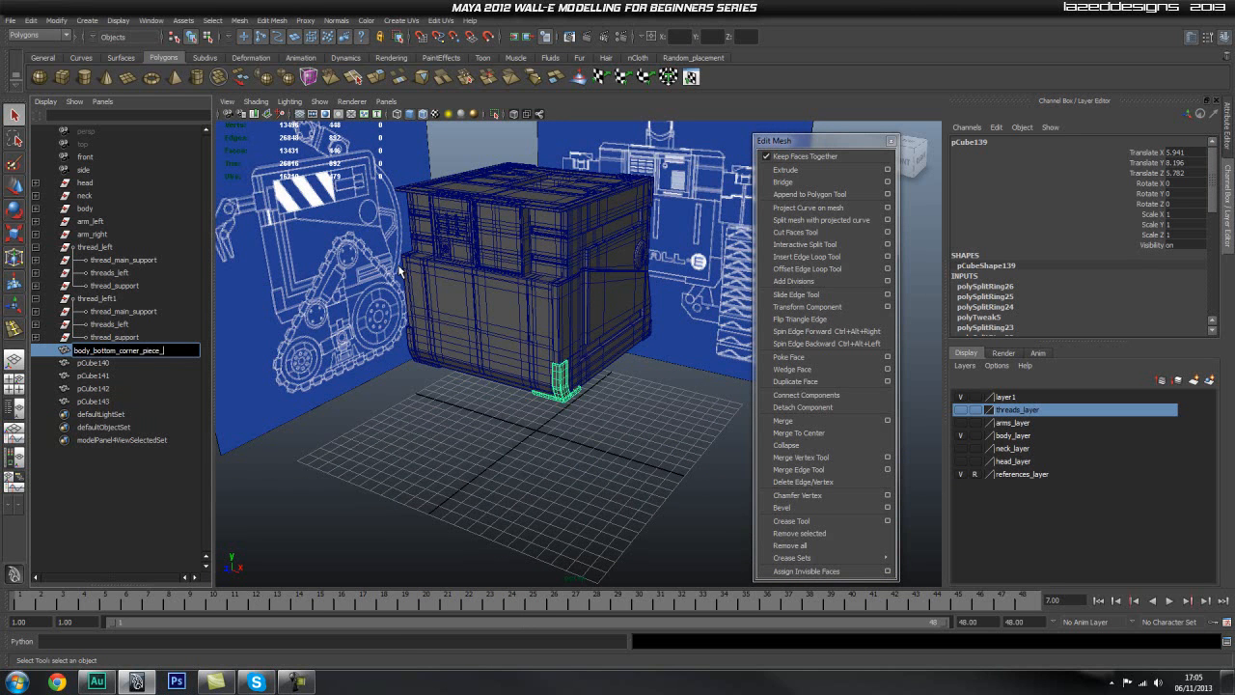
type("t")
key("Return")
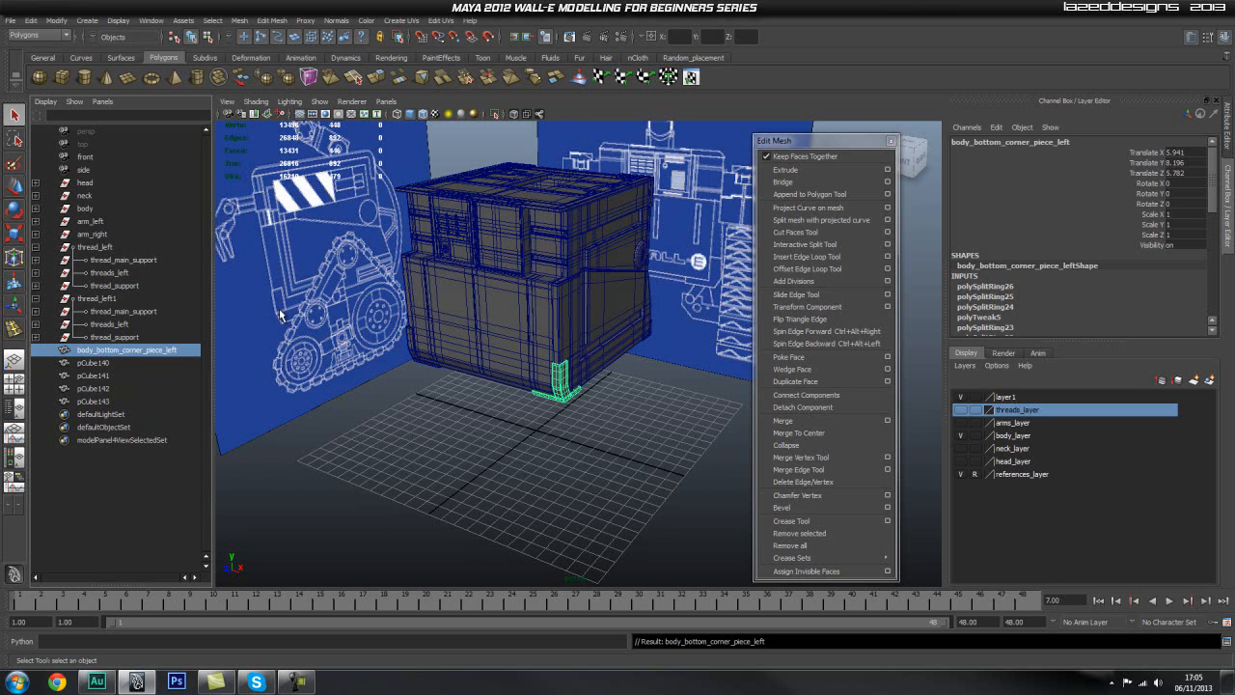
Step: Rename pCube140 as body_bottom_corner_piece_right and pCube141 as body_bottom_back_corner_piece_left
double_click(172, 351)
key("ctrl+c")
double_click(129, 363)
key("ctrl+v")
key("BackSpace")
key("BackSpace")
key("BackSpace")
type("ri")
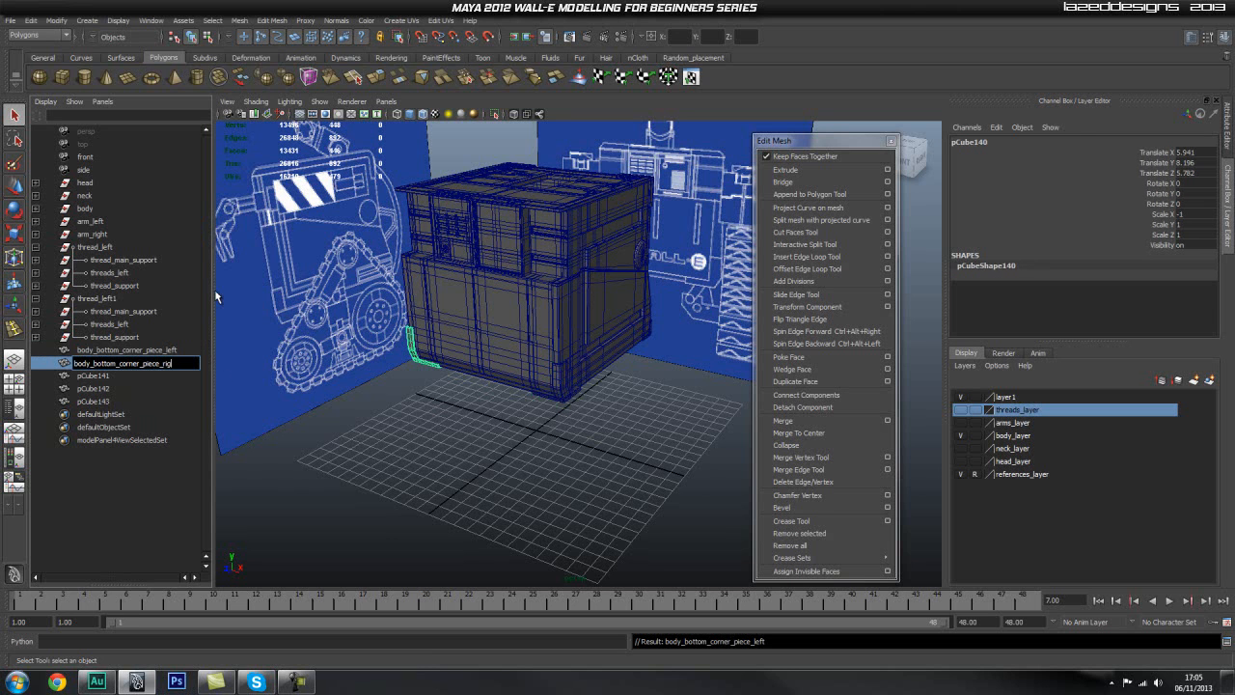
type("ght")
key("Return")
double_click(103, 379)
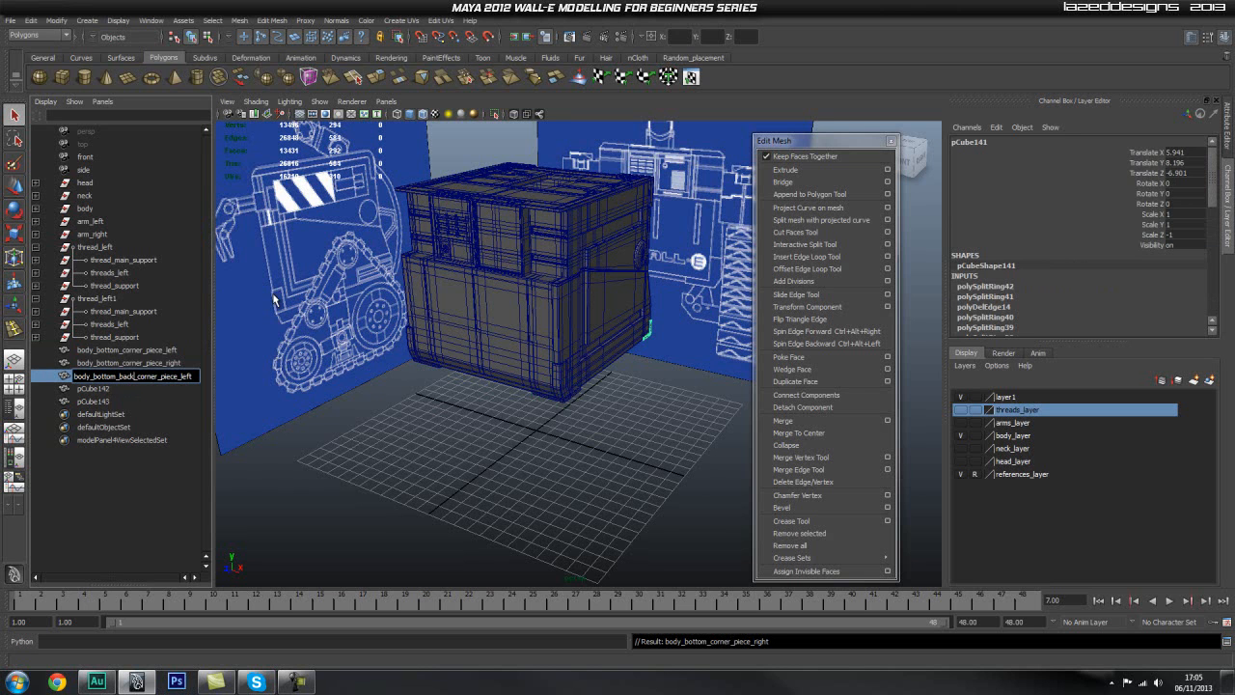
key("Return")
Step: Check which corner pCube142 occupies and delete this overlapping duplicate of the back left corner piece
double_click(90, 389)
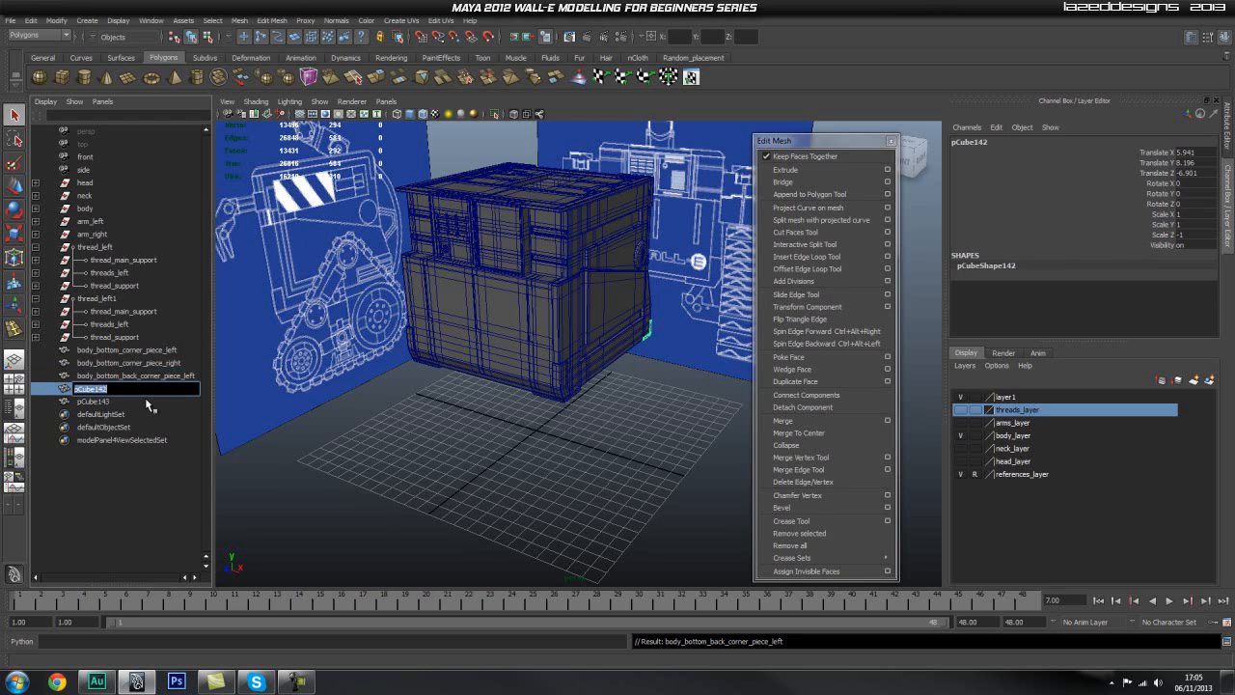
double_click(146, 378)
double_click(132, 389)
left_click_drag(633, 377, 491, 373, "alt")
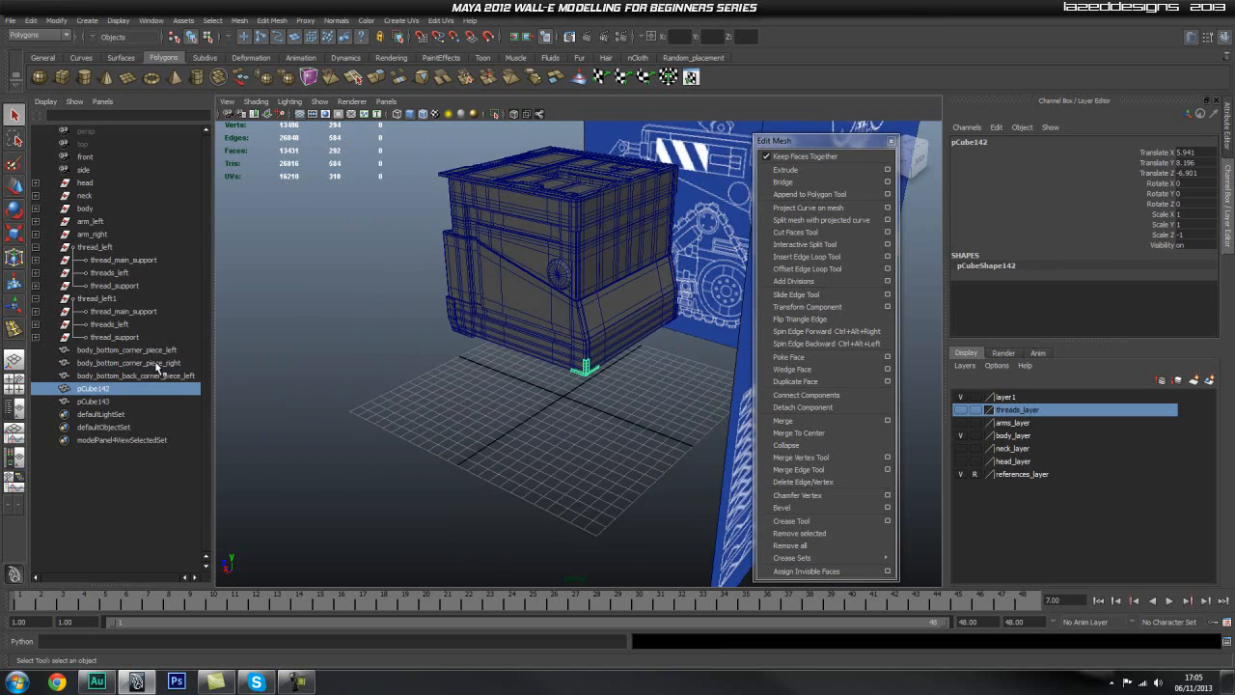
left_click(164, 379)
left_click(149, 389)
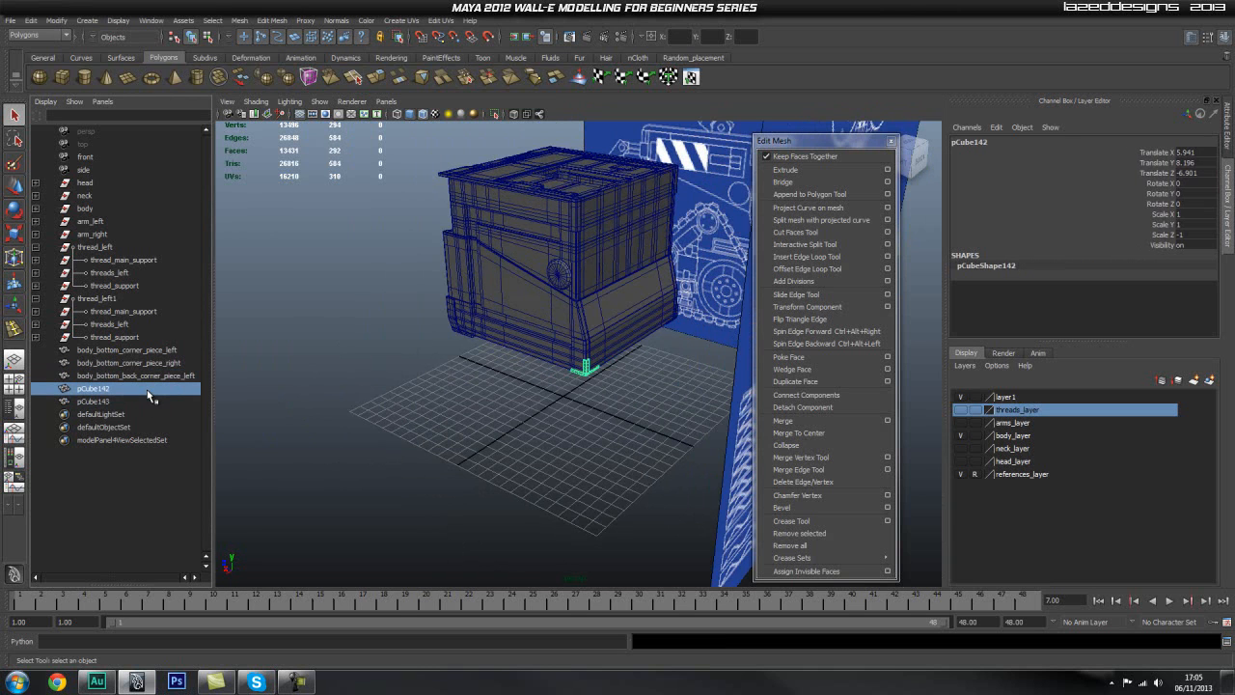
key("Delete")
Step: Rename pCube143 as body_bottom_back_corner_piece_right
left_click(126, 389)
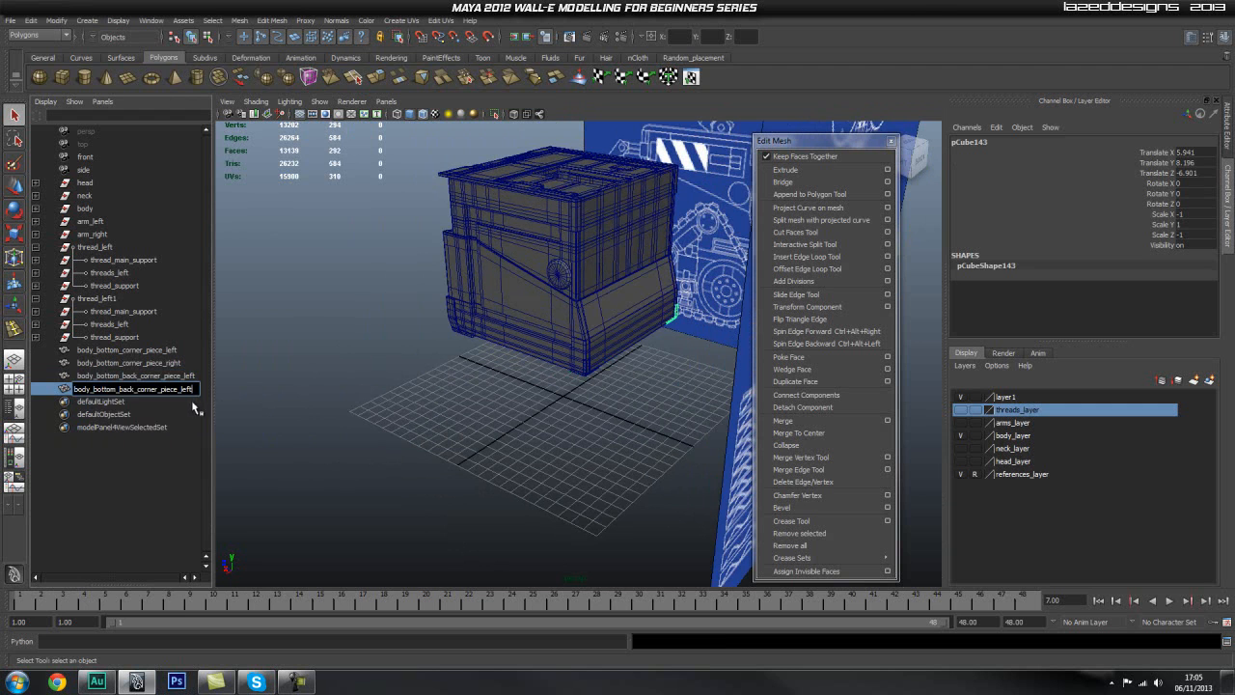
key("BackSpace")
key("BackSpace")
key("BackSpace")
key("BackSpace")
type("right")
key("Return")
Step: Select all four bottom corner pieces and parent them under the body group
left_click(314, 270)
left_click_drag(270, 378, 357, 375, "alt")
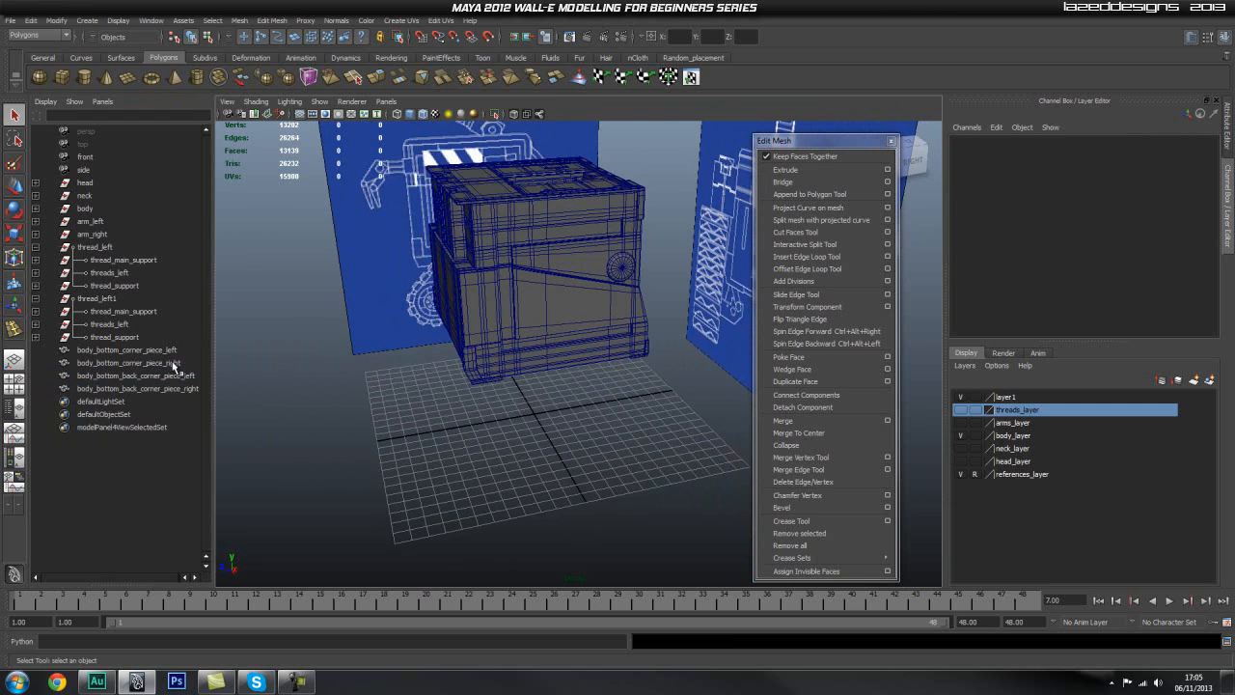
left_click(169, 349)
left_click(172, 389, "shift")
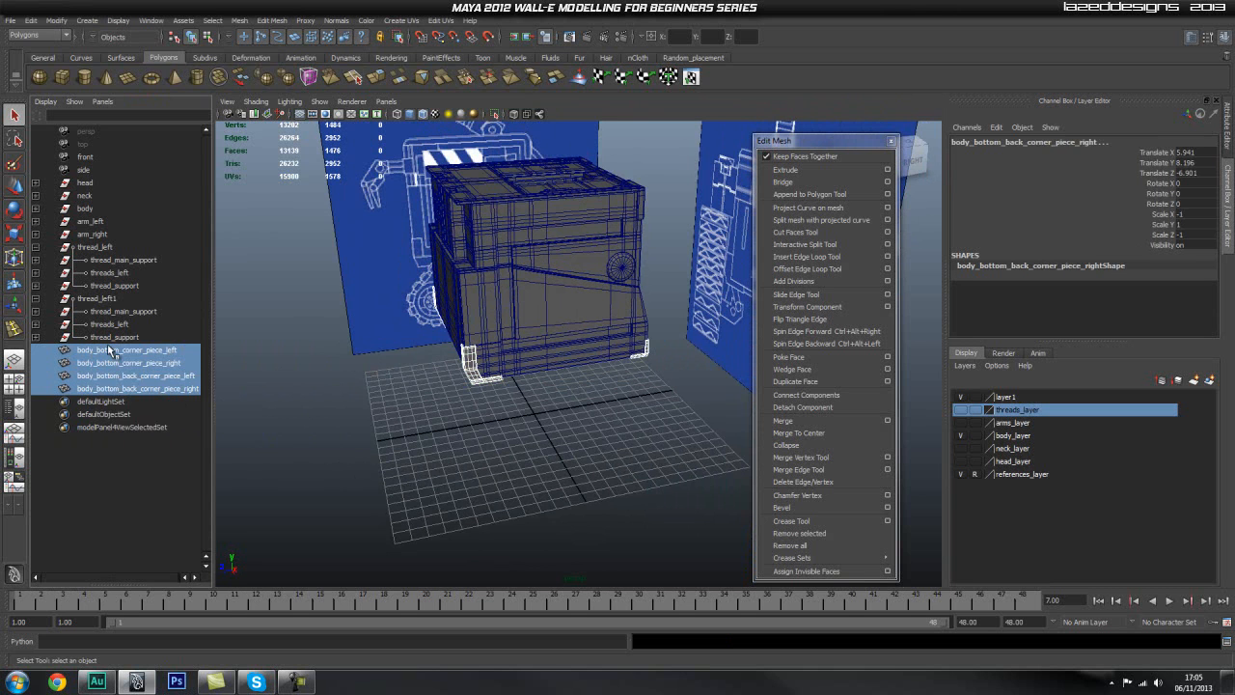
left_click(35, 298)
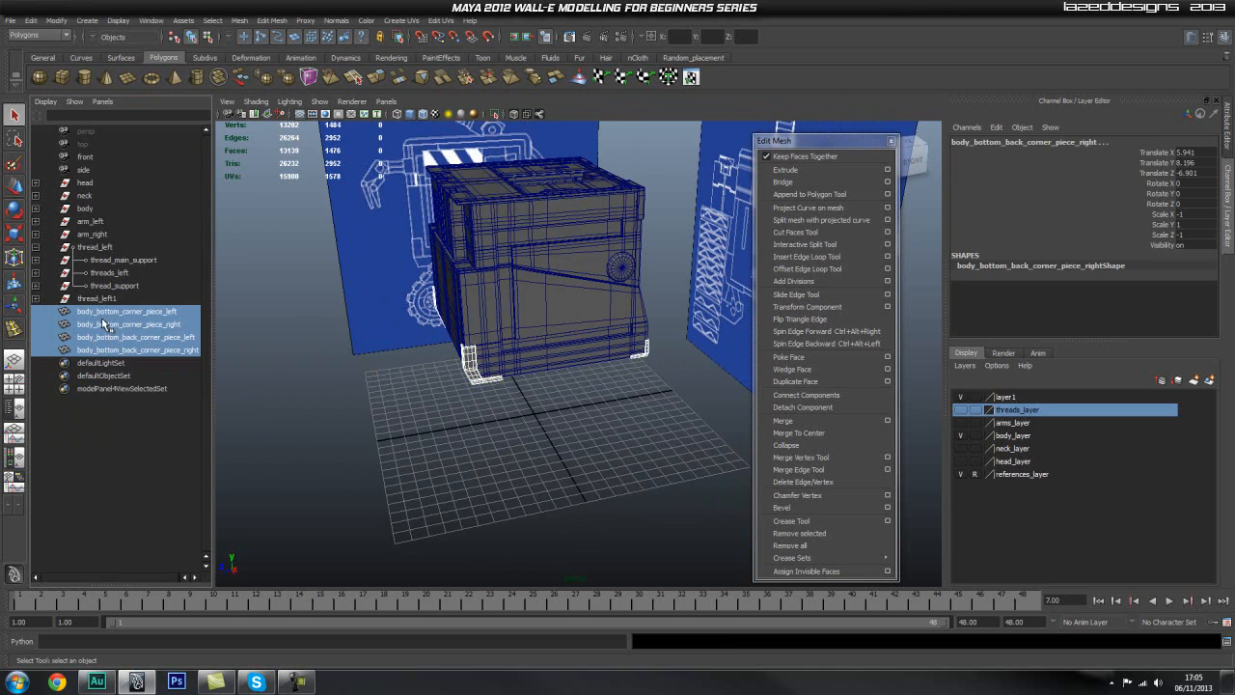
middle_click_drag(109, 318, 85, 208)
left_click_drag(482, 365, 506, 352, "alt")
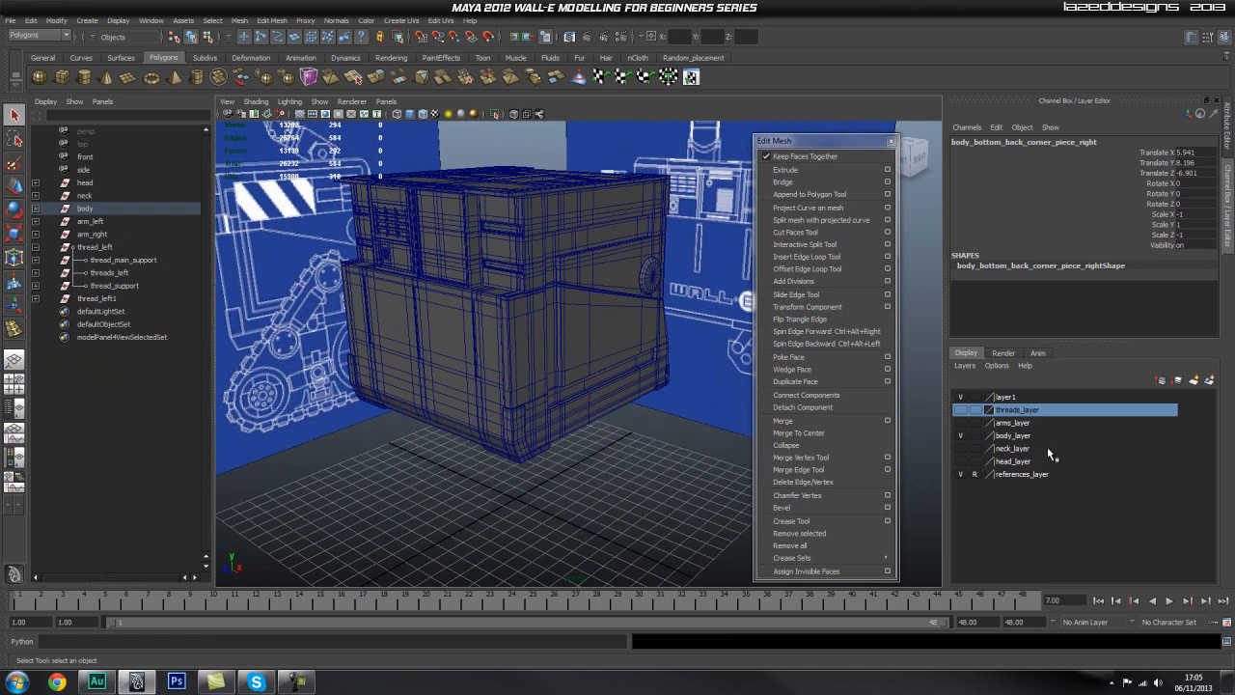
Step: Add the selected corner piece to body_layer and toggle the layer's visibility to check its contents
left_click(1018, 436)
right_click(1019, 437)
left_click(1008, 450)
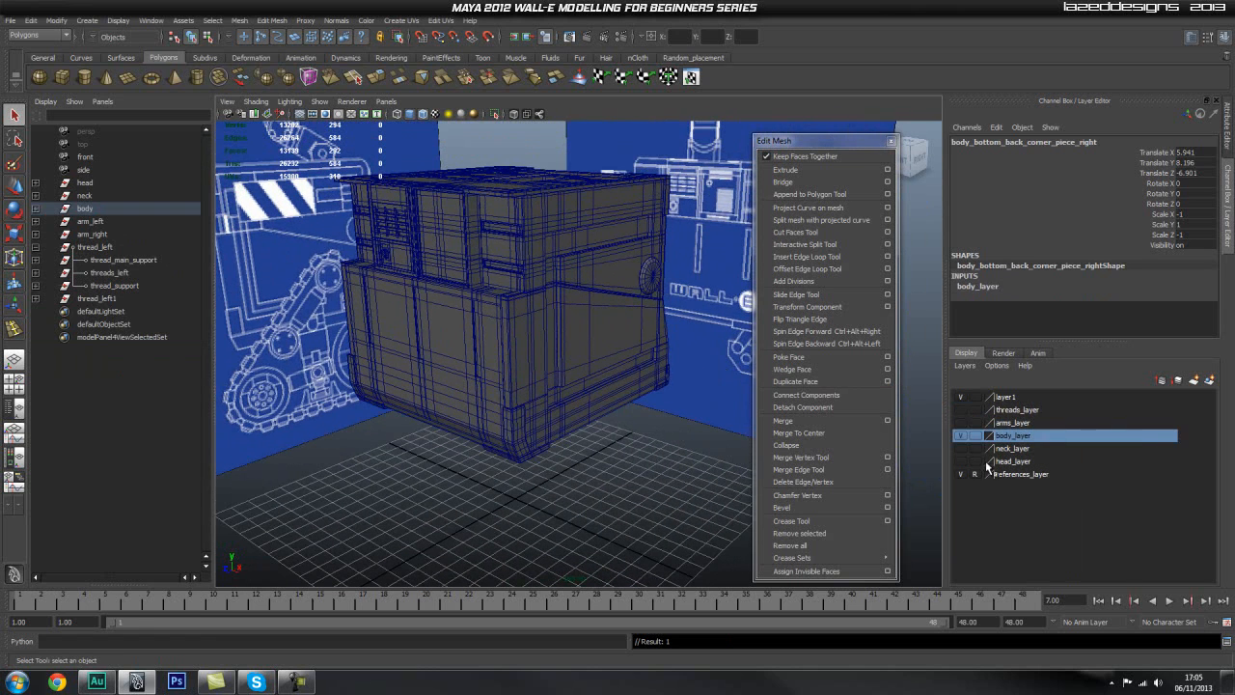
left_click(962, 436)
left_click(962, 436)
Step: Delete the leftover layer1 and clear the selection
left_click(963, 398)
left_click(1008, 398)
right_click(1016, 397)
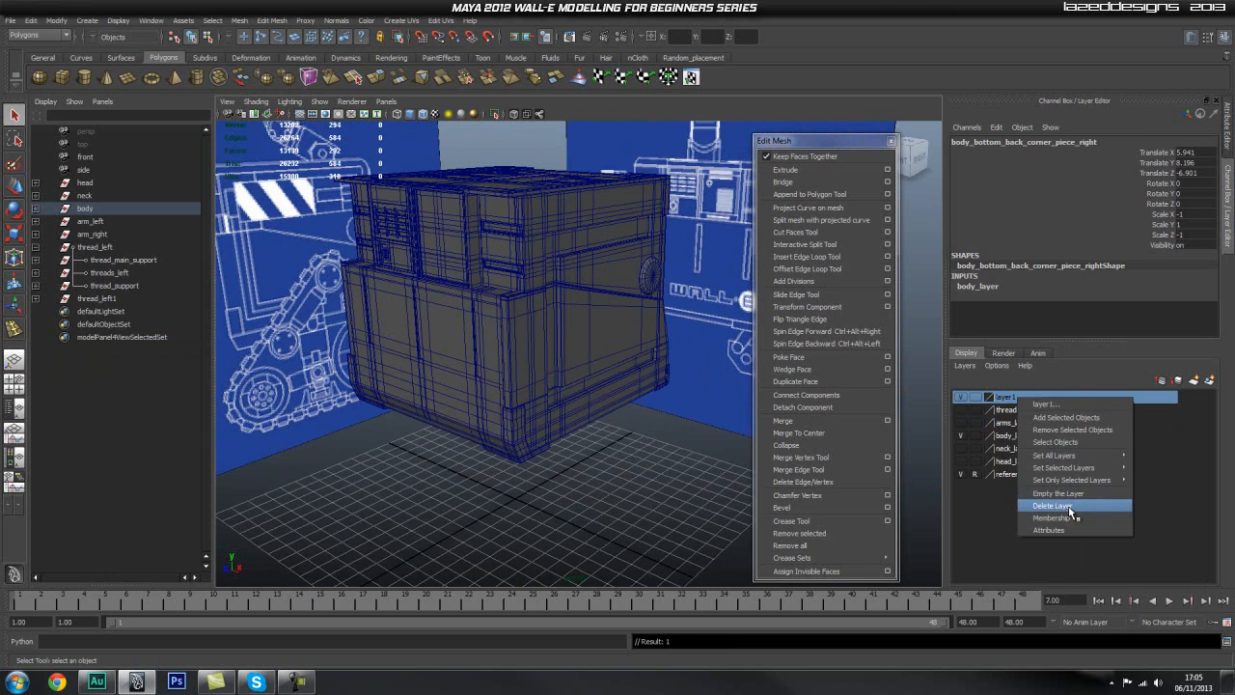
left_click(1052, 505)
left_click(647, 474)
Step: Examine the assembled body and its corner pieces from the side, rear and front
left_click_drag(647, 474, 563, 438, "alt")
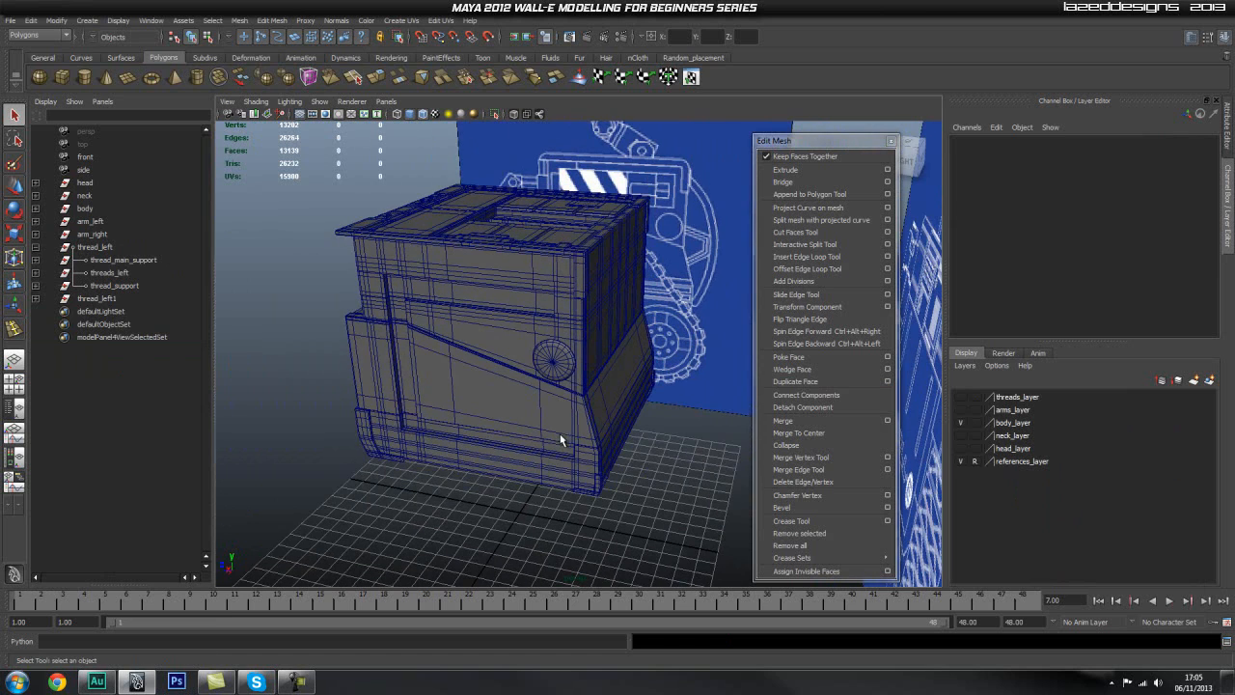
left_click_drag(641, 302, 526, 378, "alt")
right_click_drag(526, 384, 552, 434, "alt")
left_click_drag(645, 394, 603, 428, "alt")
middle_click_drag(597, 373, 597, 374, "alt")
left_click_drag(597, 374, 571, 436, "alt")
left_click(564, 341)
left_click(576, 431)
left_click(564, 335)
left_click(576, 434)
left_click(553, 303)
left_click_drag(498, 274, 452, 338, "alt")
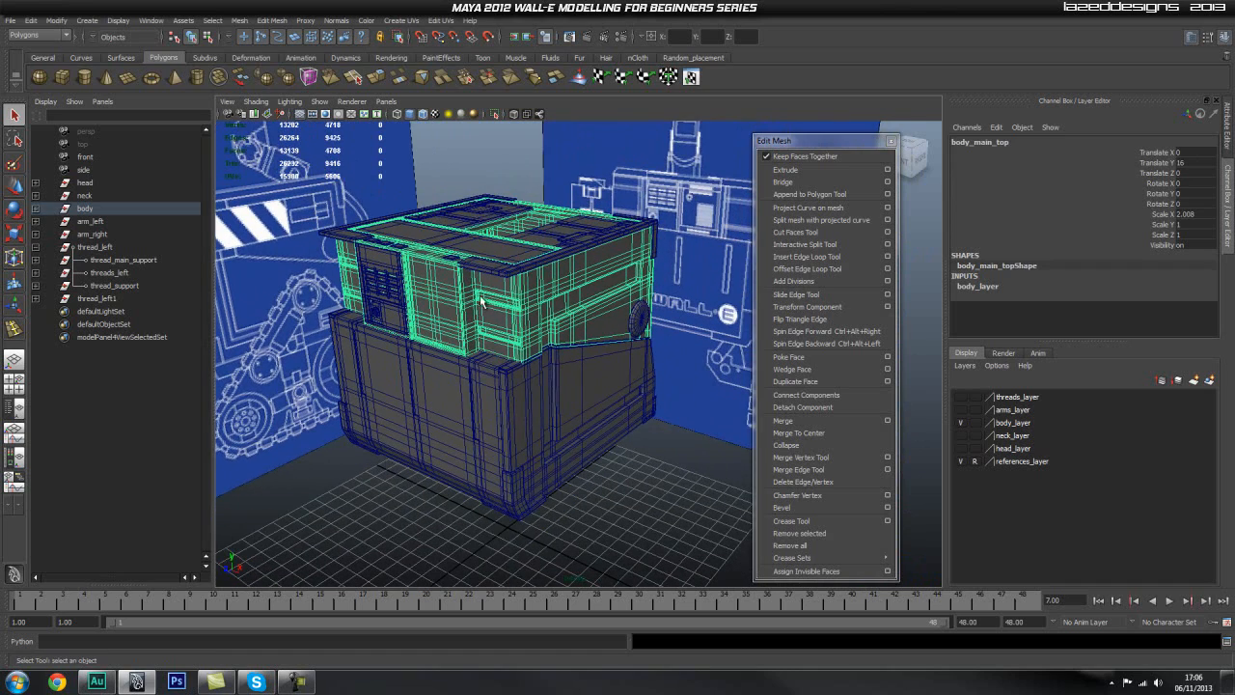
right_click_drag(448, 354, 454, 359, "alt")
left_click(608, 486)
right_click_drag(483, 461, 528, 482, "alt")
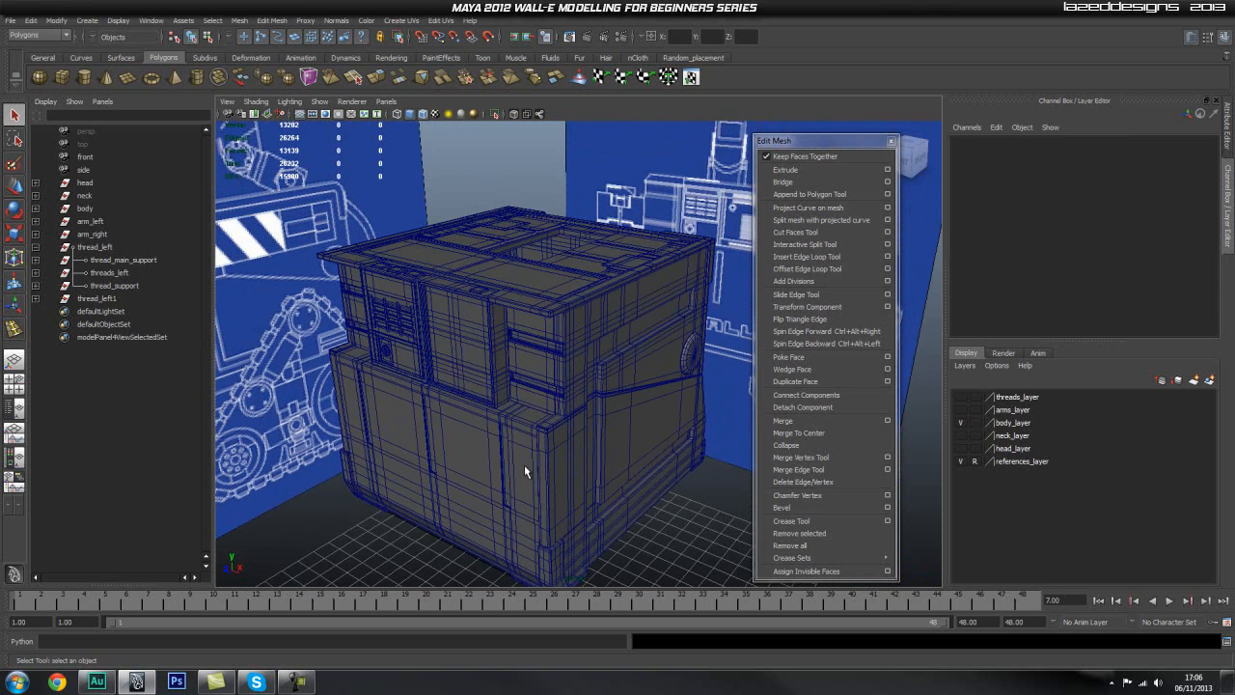